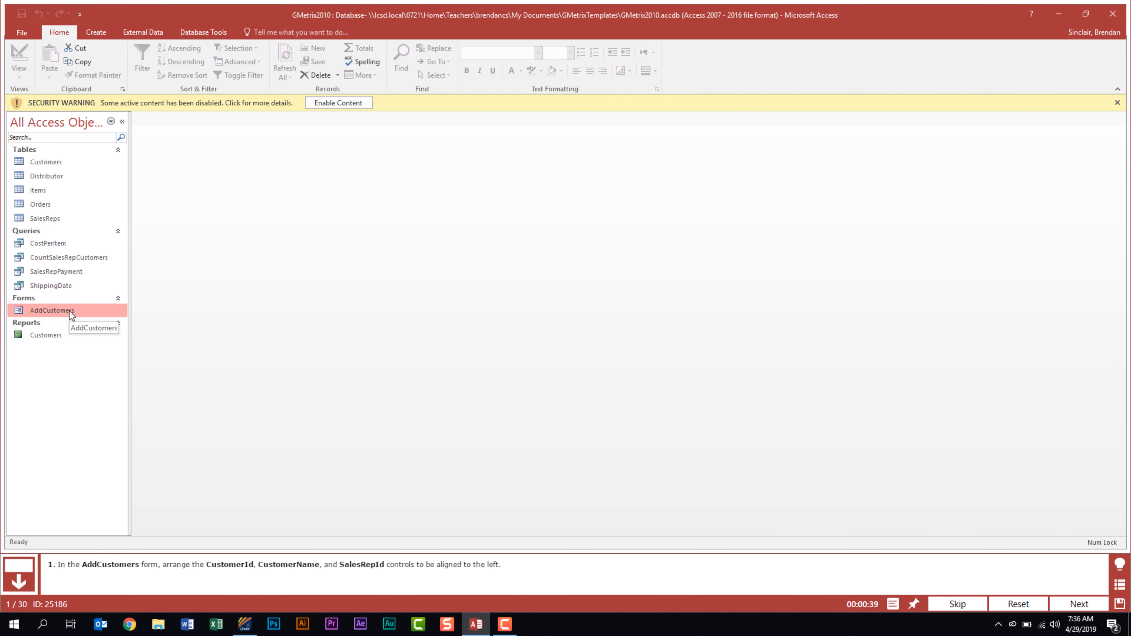
# Open the AddCustomers form in Design View and align the CustomerId, CustomerName and SalesRepId controls to the left
pyautogui.rightClick(71, 311)
pyautogui.click(128, 348)
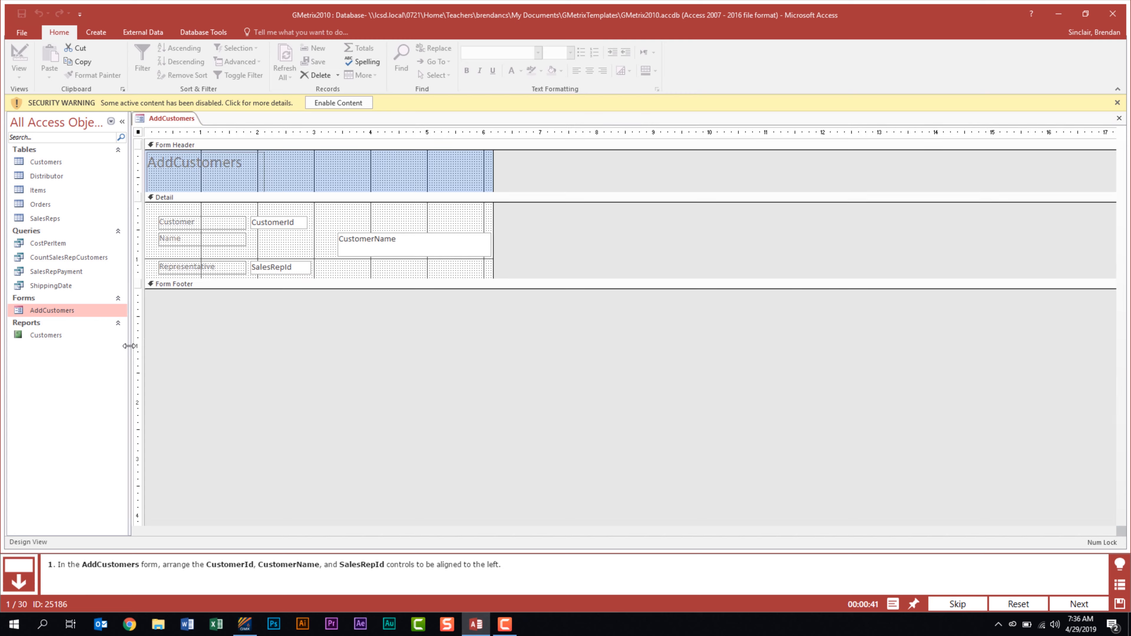
pyautogui.click(290, 223)
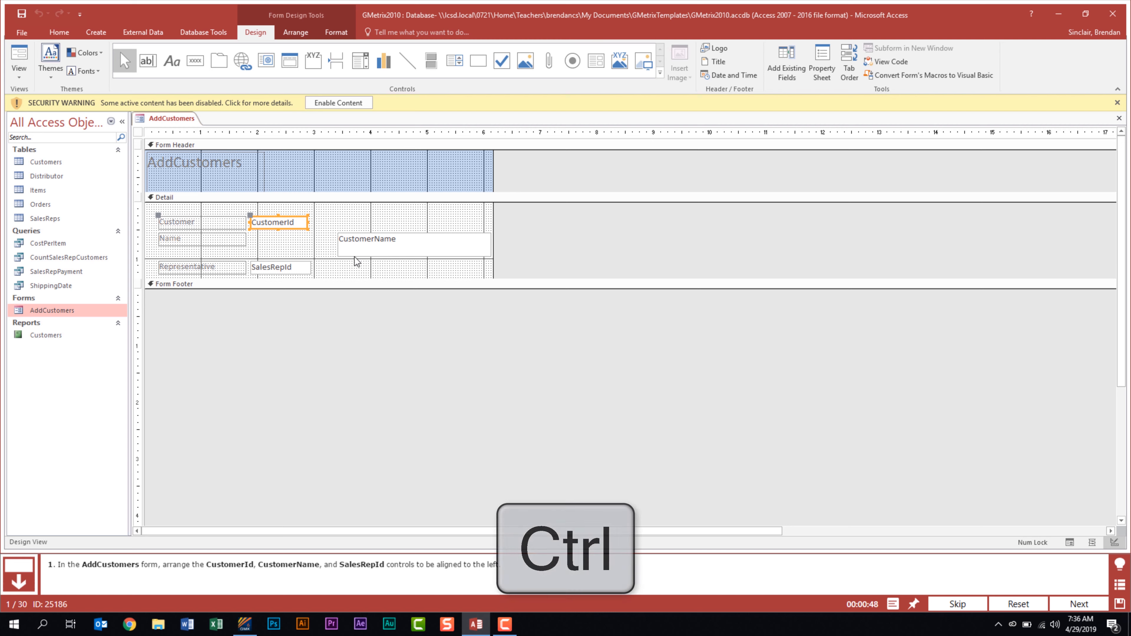
pyautogui.keyDown('ctrl'); pyautogui.click(365, 247); pyautogui.keyUp('ctrl')
pyautogui.keyDown('ctrl'); pyautogui.click(290, 269); pyautogui.keyUp('ctrl')
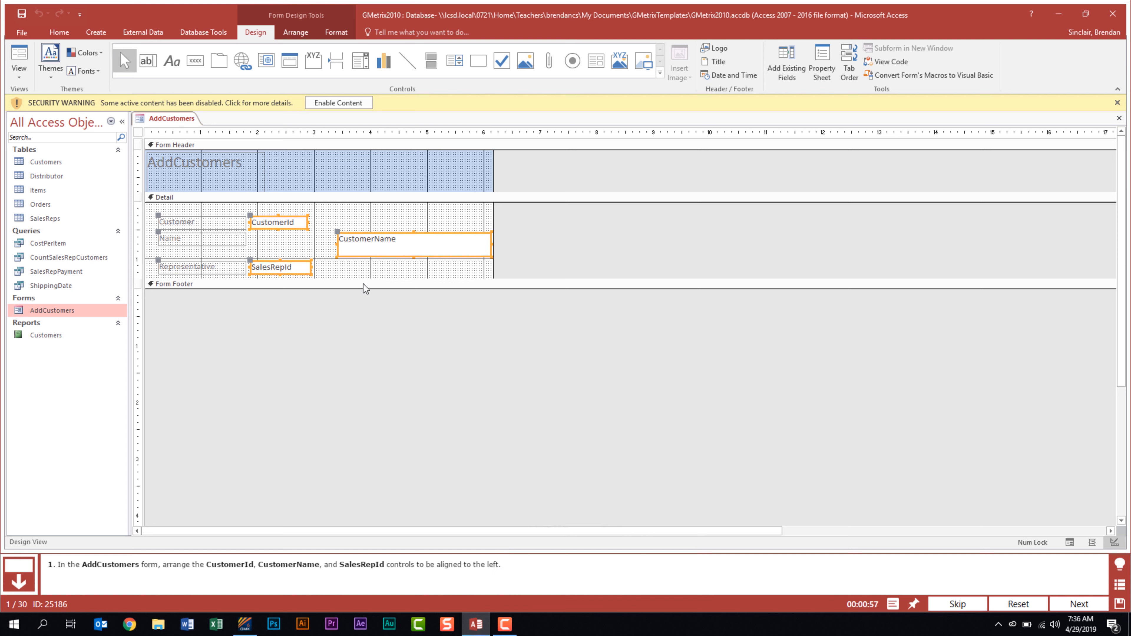
pyautogui.click(295, 31)
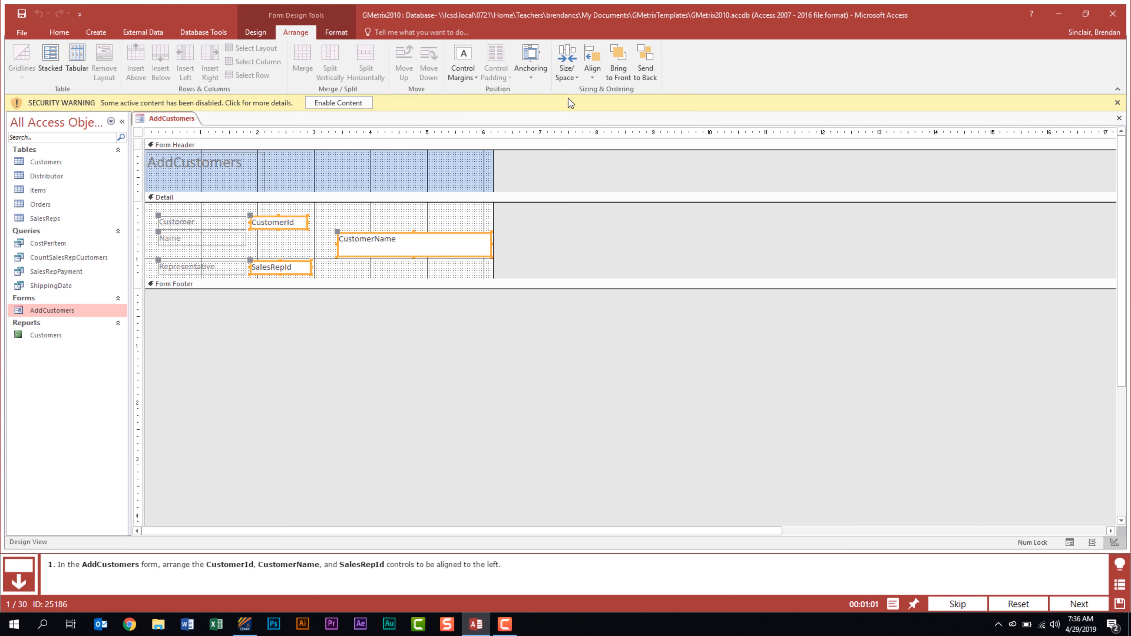
pyautogui.click(592, 76)
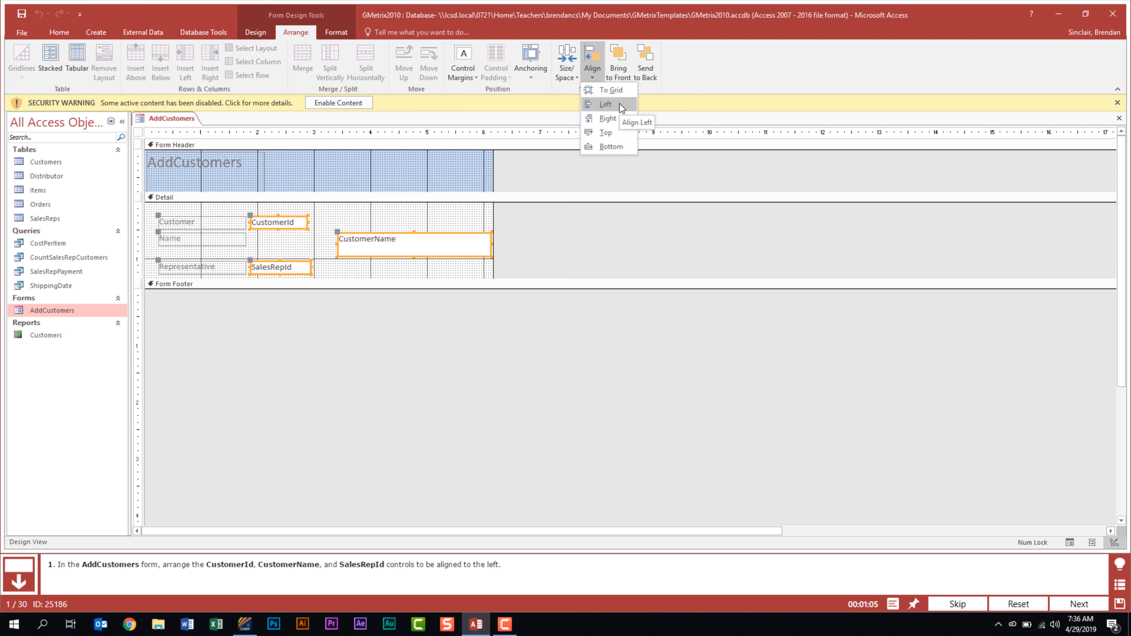
pyautogui.click(619, 104)
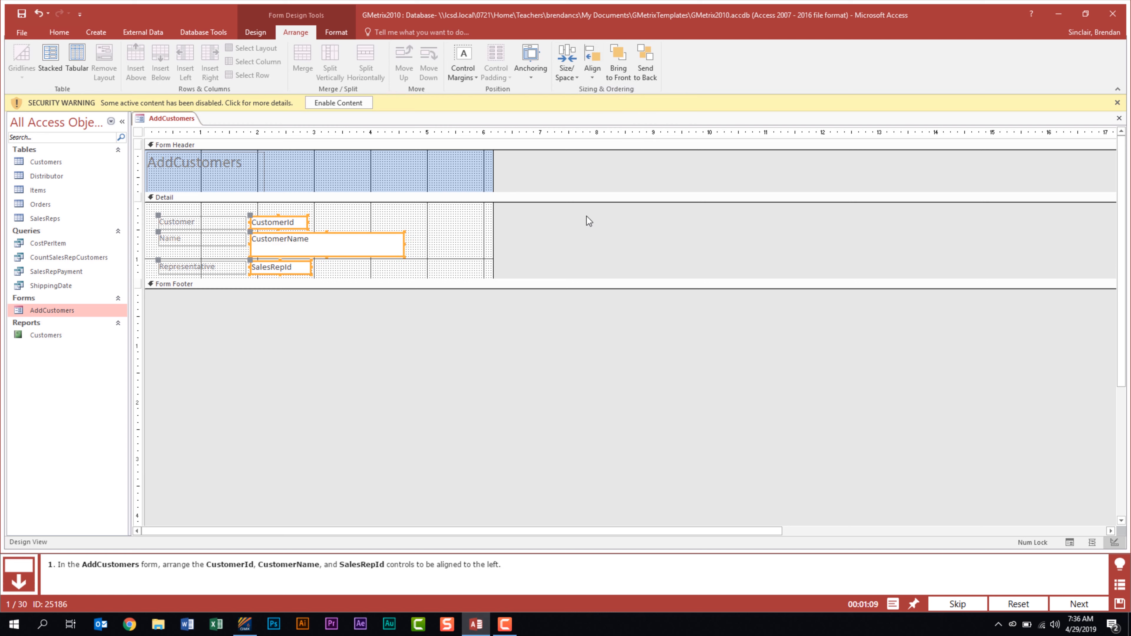
# Close the AddCustomers form and advance to the next practice-test question
pyautogui.rightClick(178, 118)
pyautogui.click(196, 140)
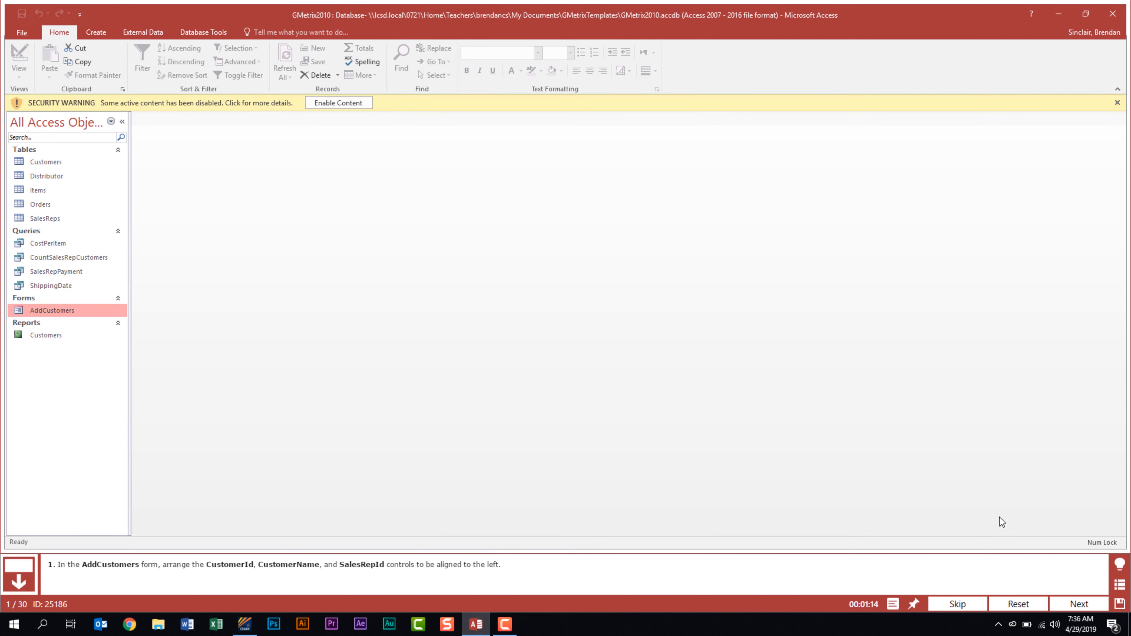
pyautogui.click(1073, 600)
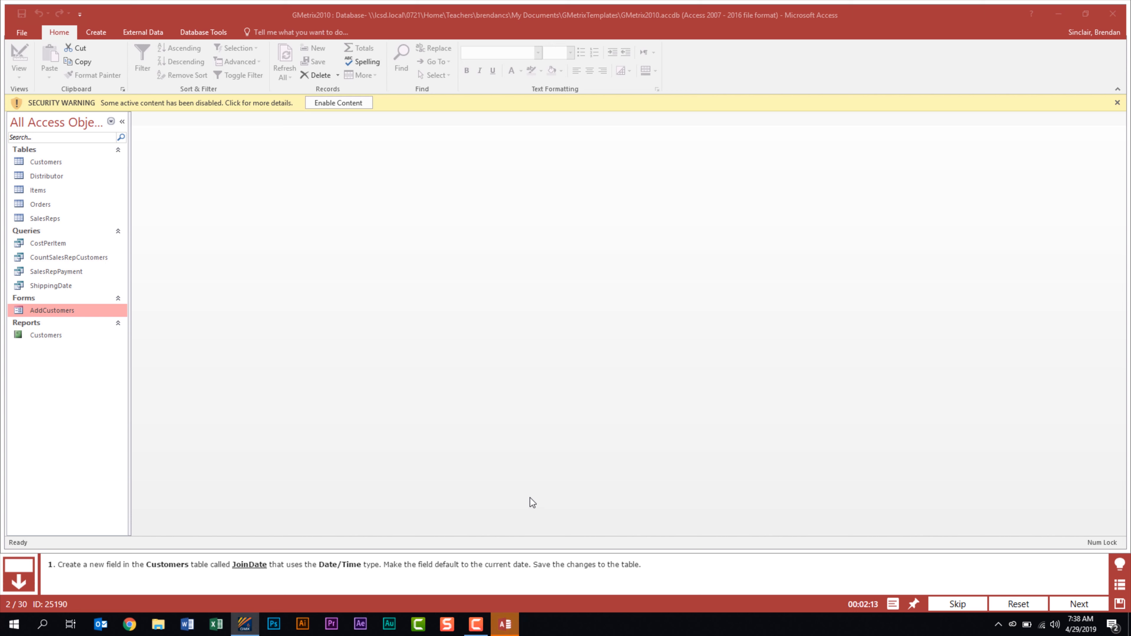
# Open the Customers table in Design View and add a JoinDate field with the Date/Time data type
pyautogui.rightClick(64, 162)
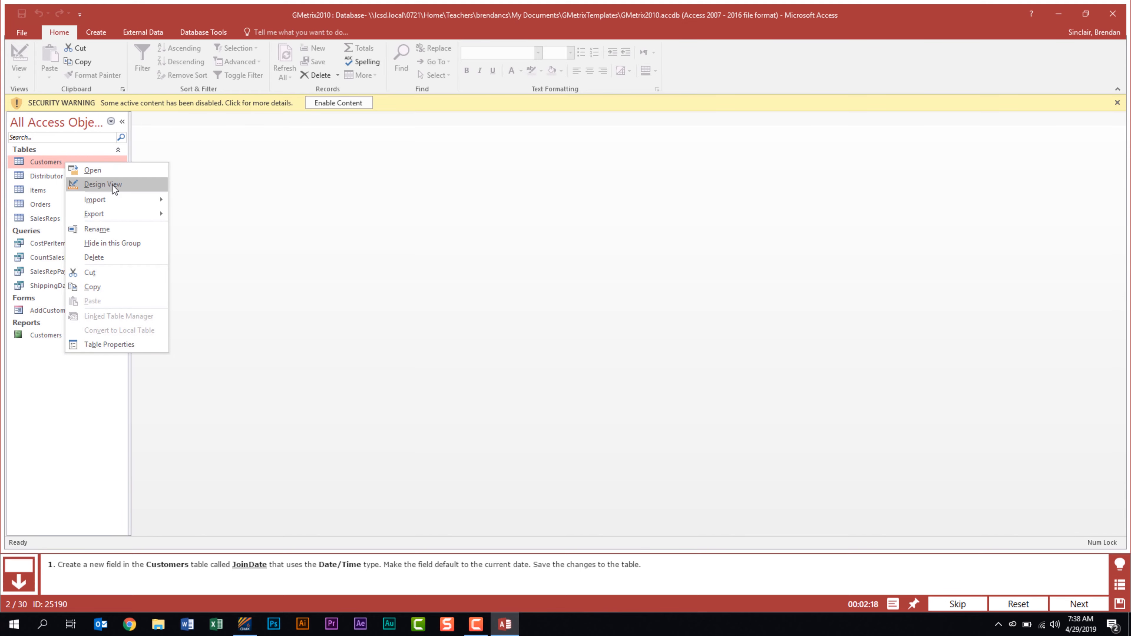
pyautogui.click(135, 184)
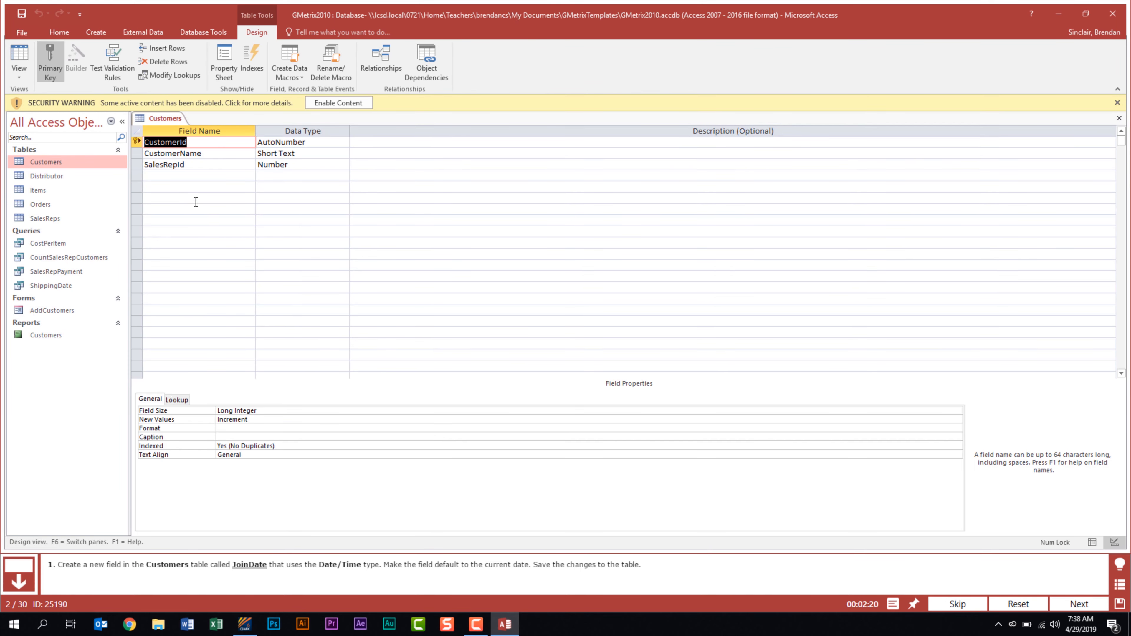
pyautogui.click(193, 176)
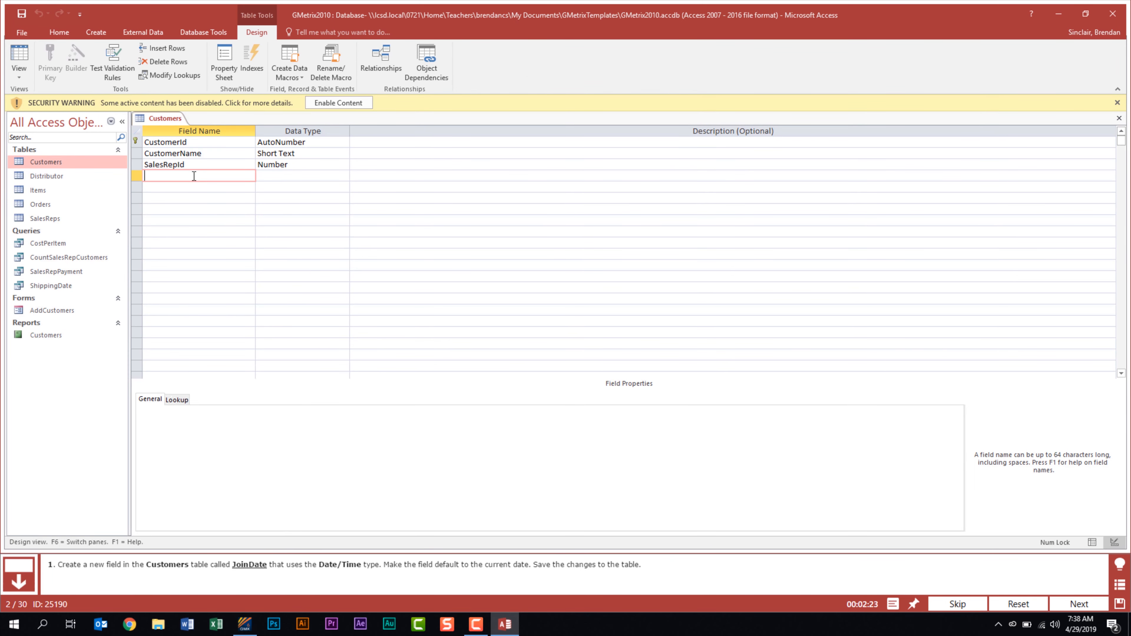
pyautogui.write('JoinDate')
pyautogui.press('Tab')
pyautogui.write('date')
pyautogui.click(294, 194)
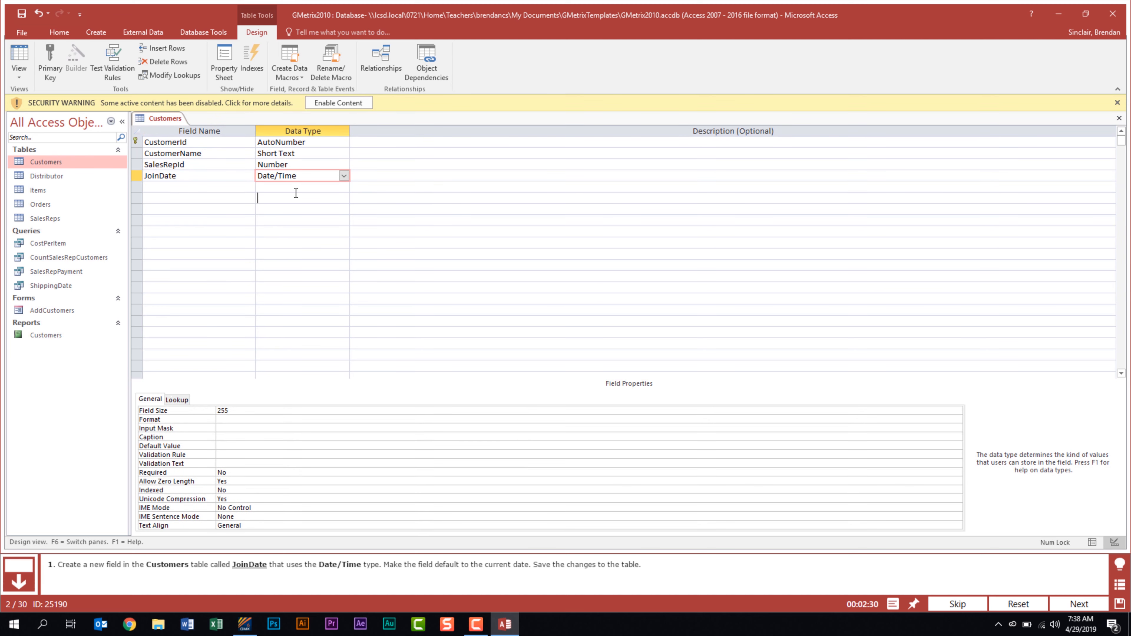
# Set the JoinDate field's default value to the built-in Date function, =Date(), using the Expression Builder
pyautogui.click(194, 178)
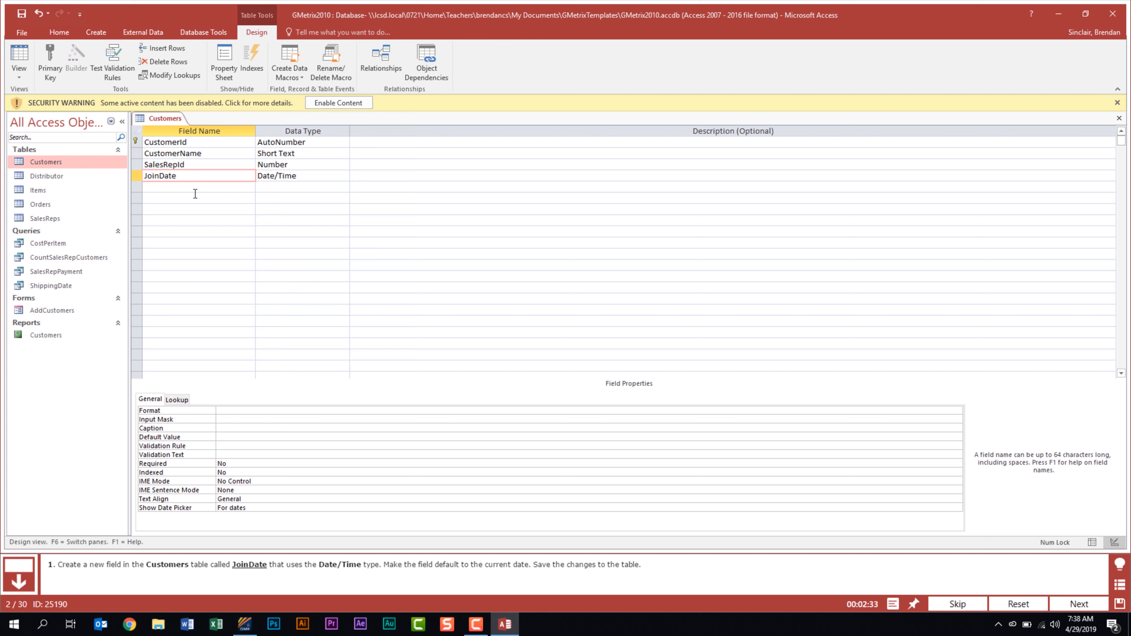
pyautogui.click(227, 436)
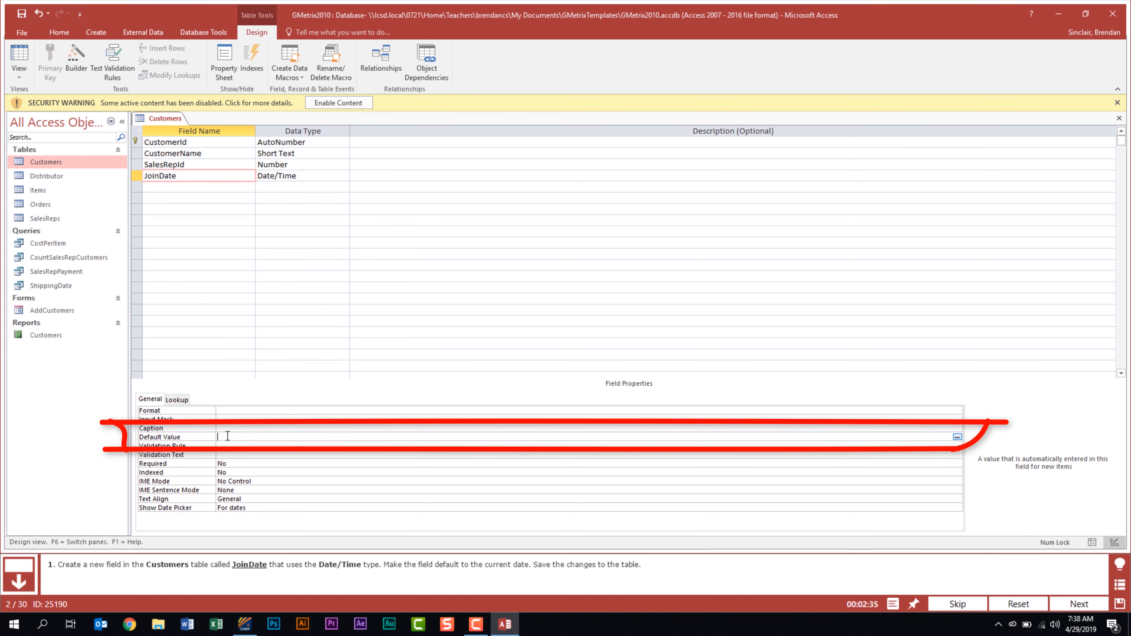
pyautogui.click(956, 437)
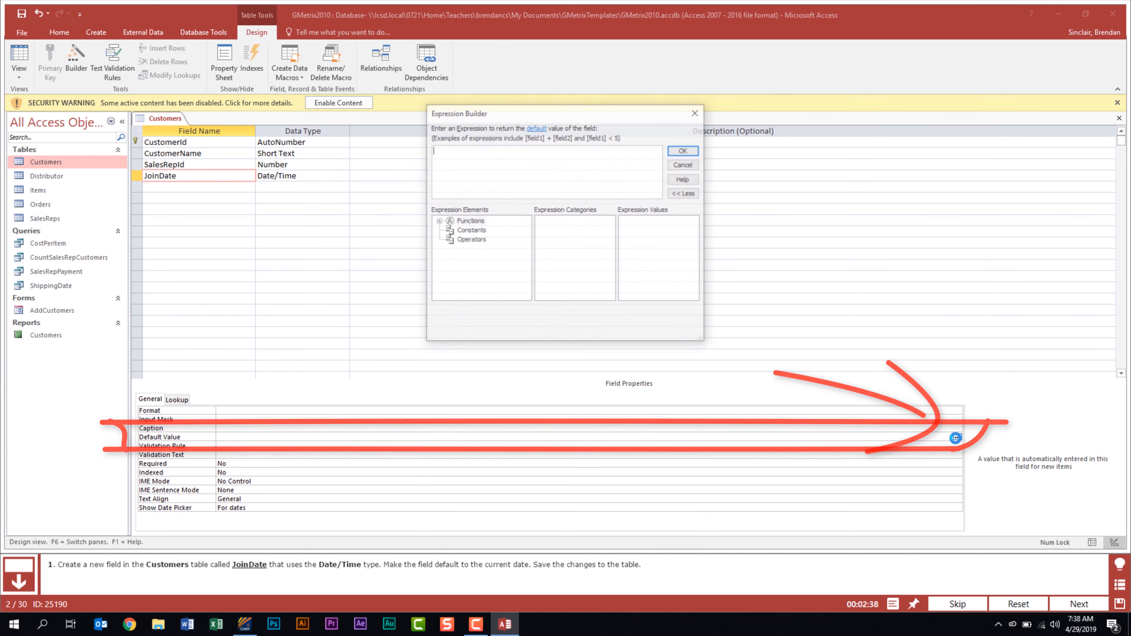
pyautogui.click(438, 221)
pyautogui.click(468, 231)
pyautogui.click(559, 237)
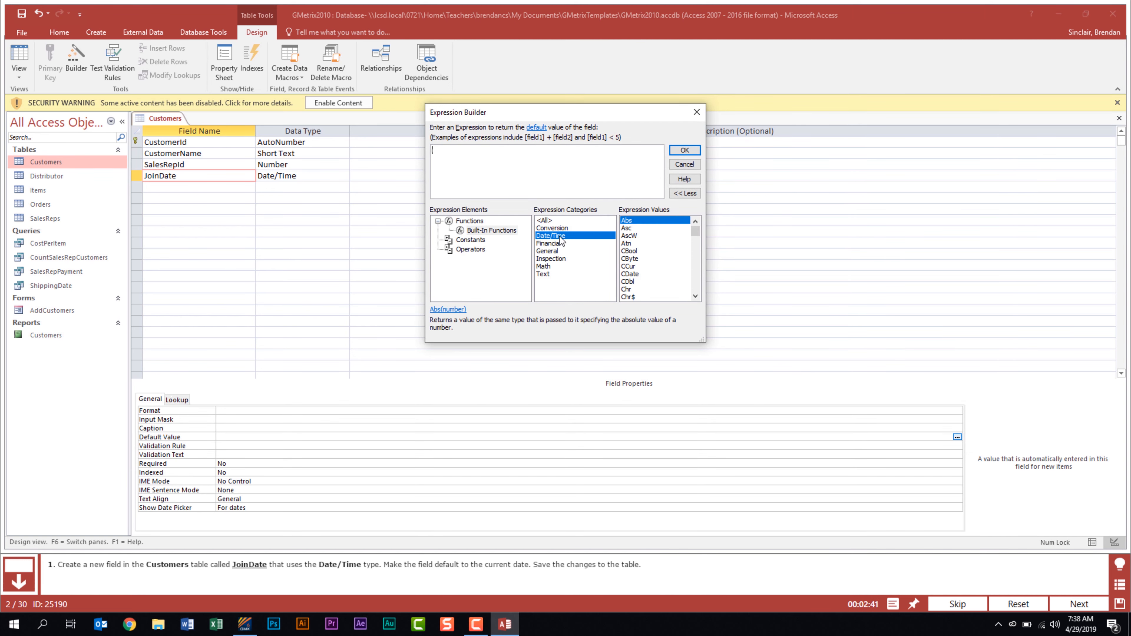
pyautogui.click(636, 236)
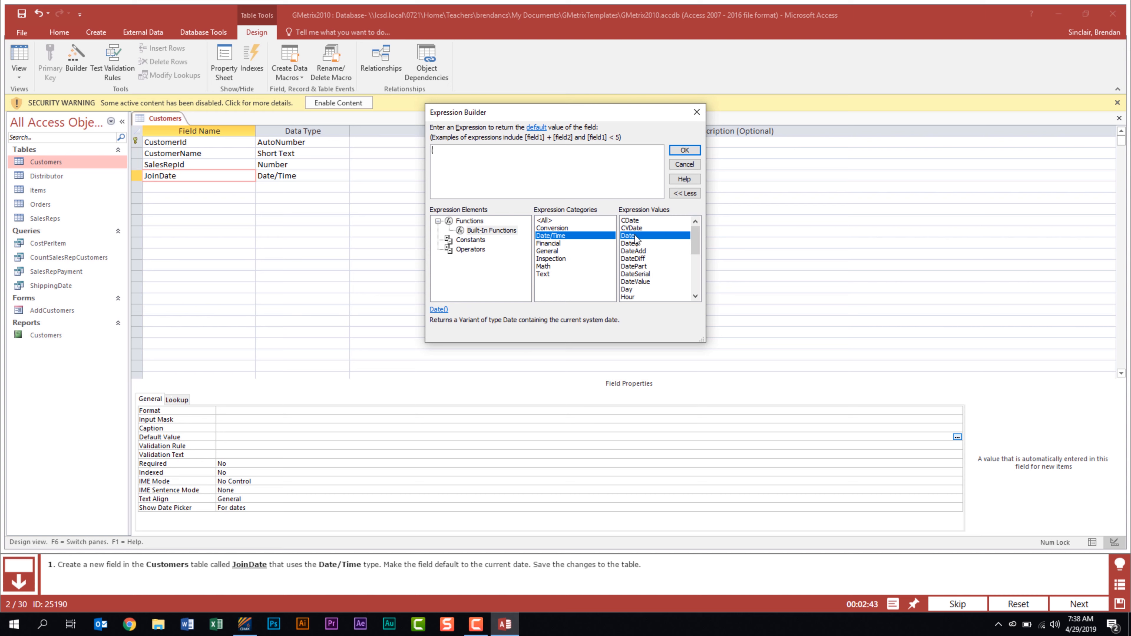
pyautogui.doubleClick(653, 236)
pyautogui.click(688, 150)
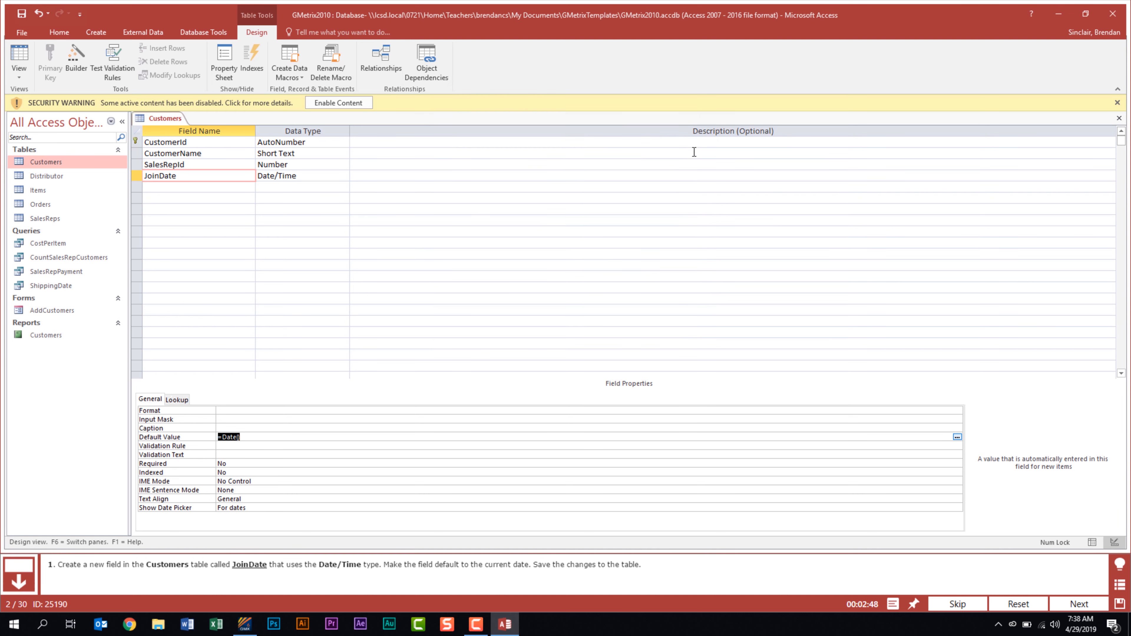
# Save and close the Customers table, and advance to the next practice-test question
pyautogui.rightClick(167, 118)
pyautogui.click(187, 127)
pyautogui.rightClick(159, 116)
pyautogui.click(182, 140)
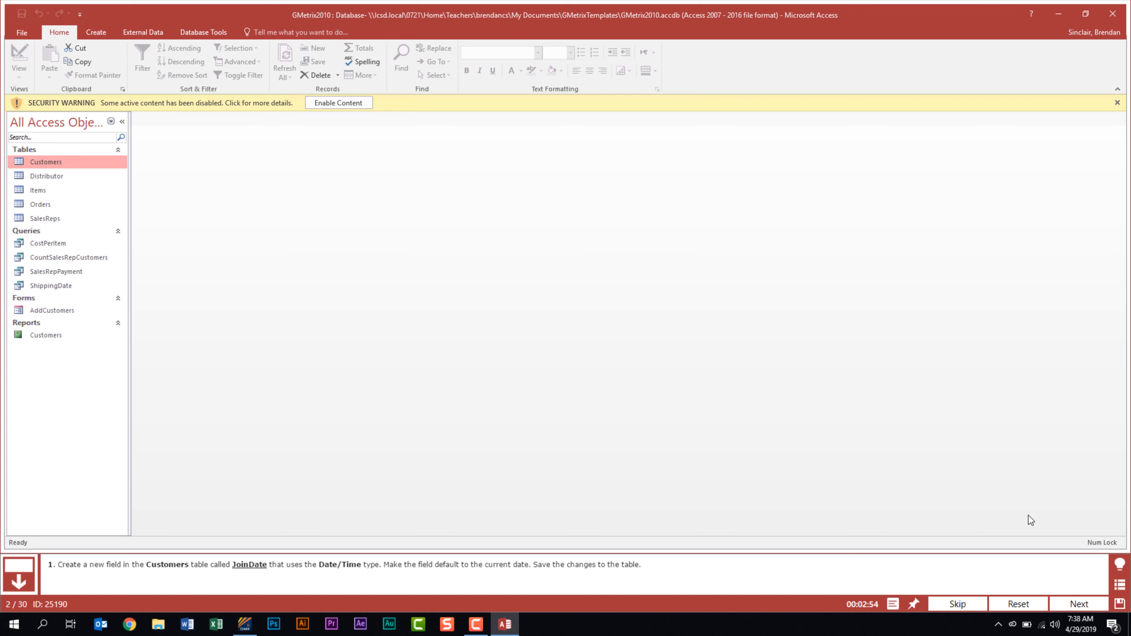
pyautogui.click(1082, 604)
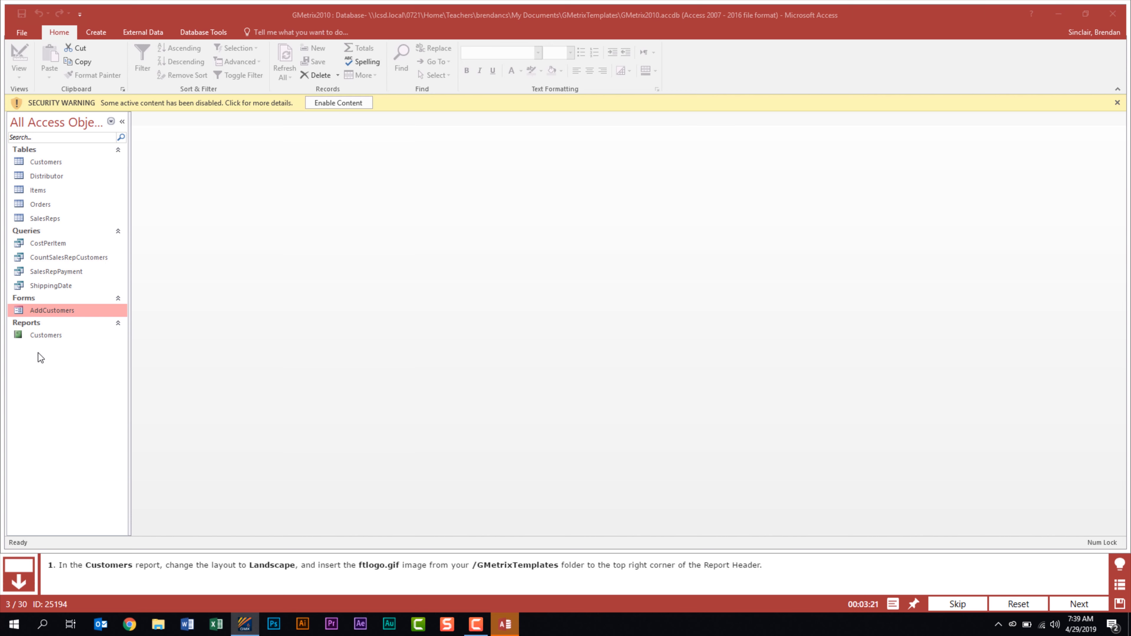
# Open the Customers report in Design View and change its page layout to Landscape
pyautogui.rightClick(63, 338)
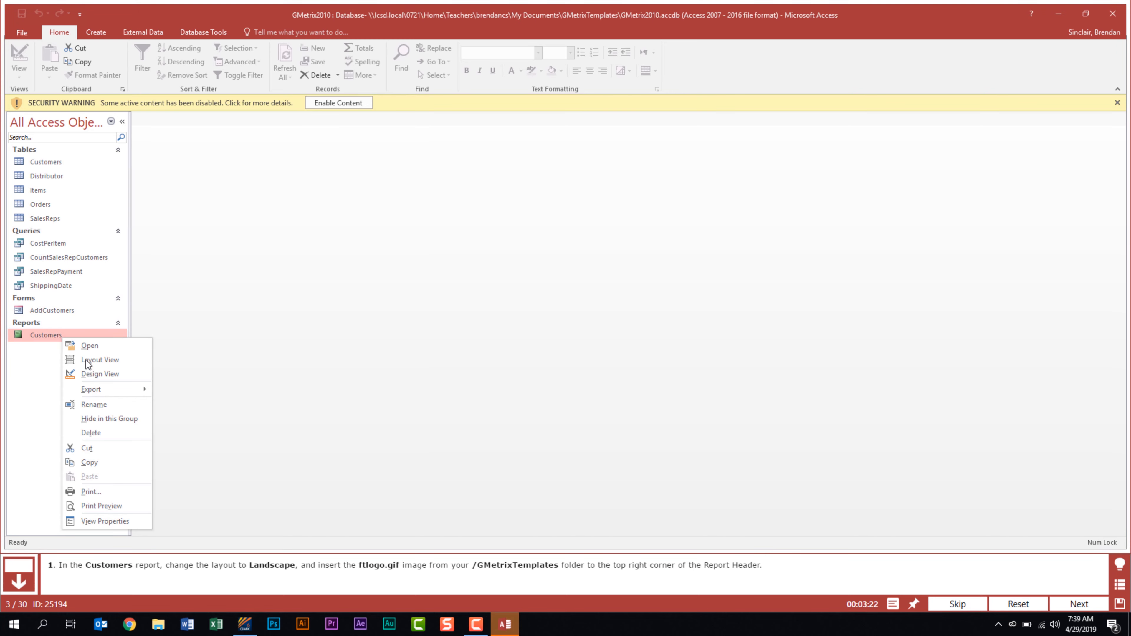
pyautogui.click(109, 378)
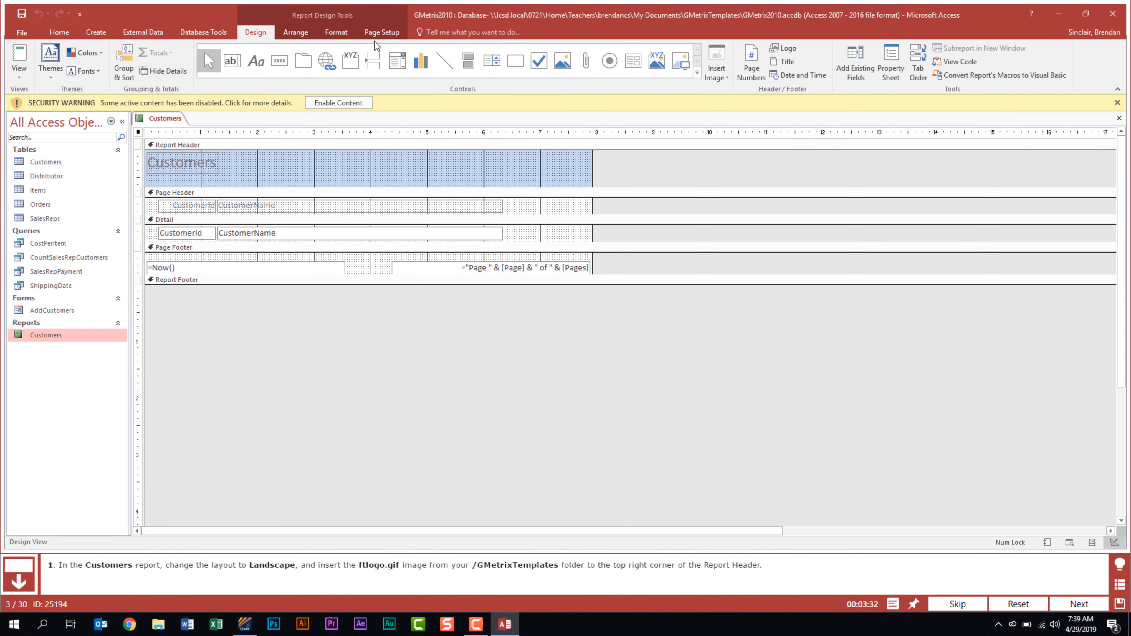
pyautogui.click(377, 34)
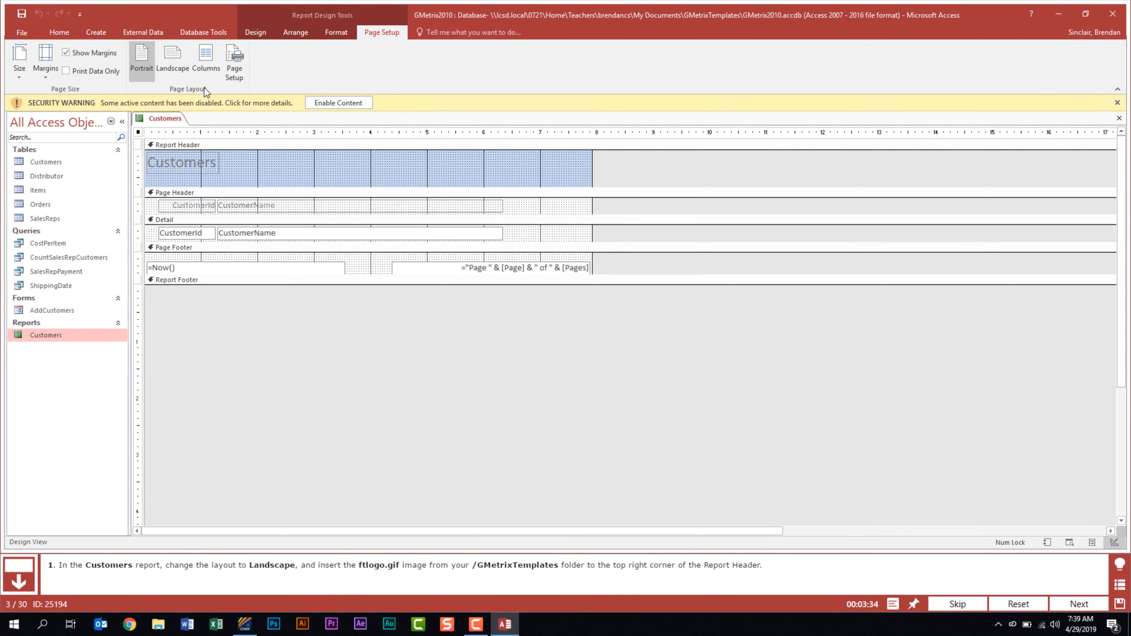
pyautogui.click(173, 67)
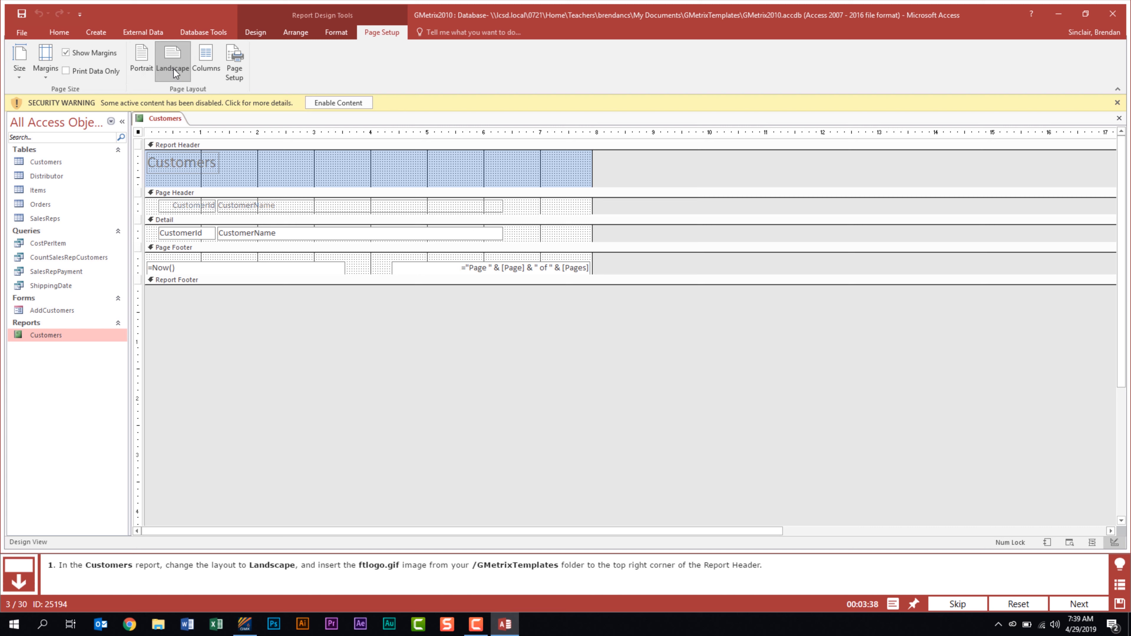
# Insert the ftlogo image from the GMetrixTemplates folder into the Report Header's upper right area and advance to the next question
pyautogui.click(257, 35)
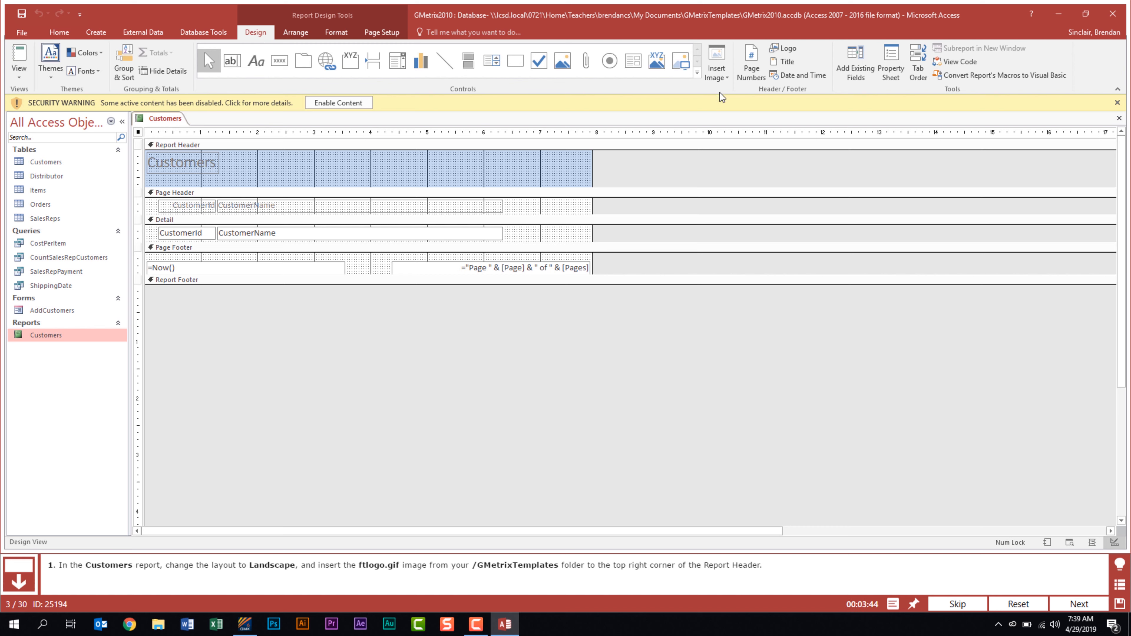
pyautogui.click(727, 66)
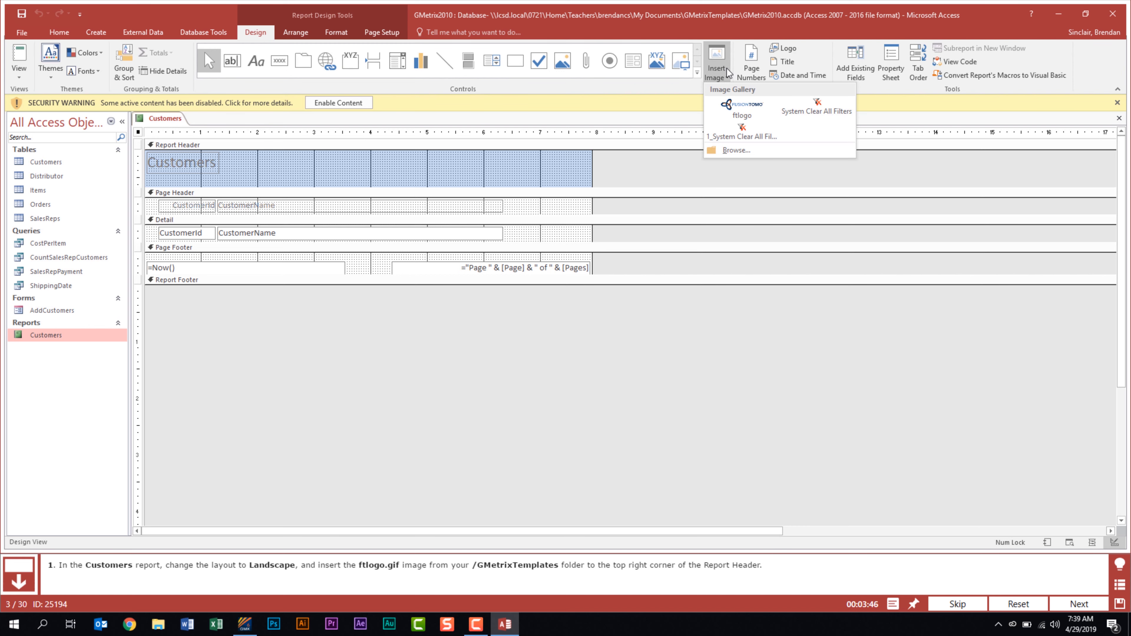
pyautogui.click(768, 152)
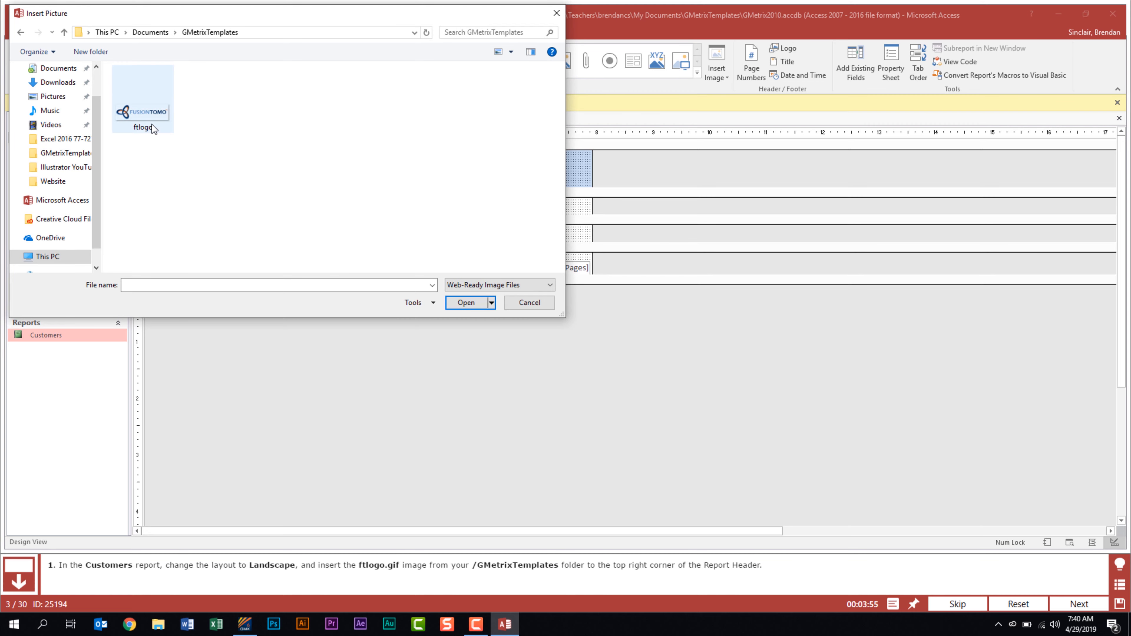
pyautogui.click(152, 127)
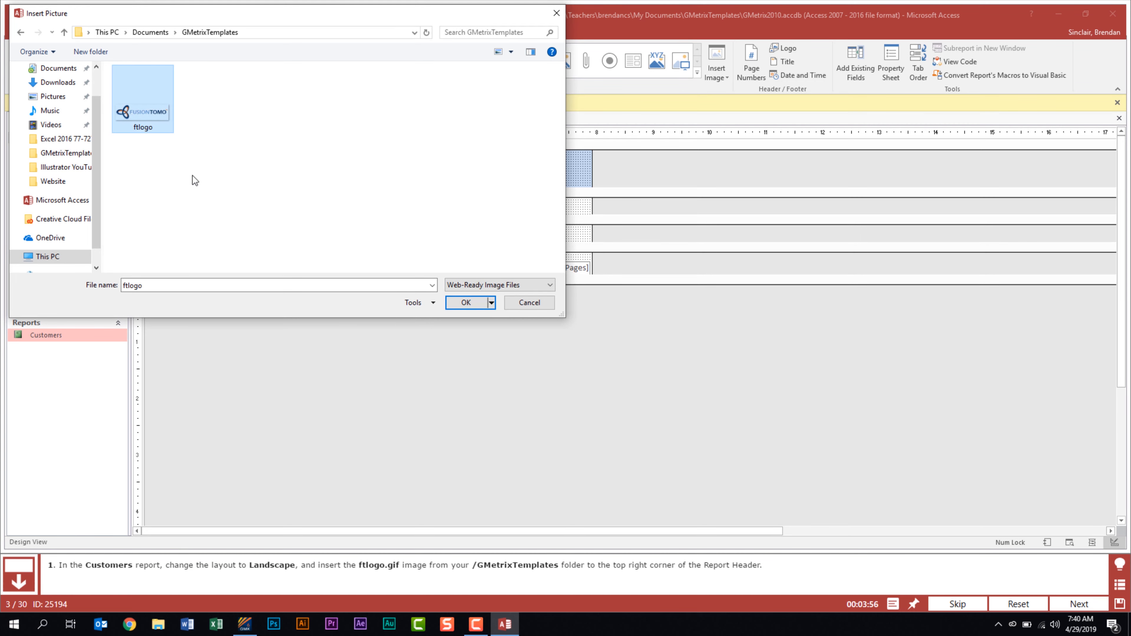
pyautogui.click(467, 304)
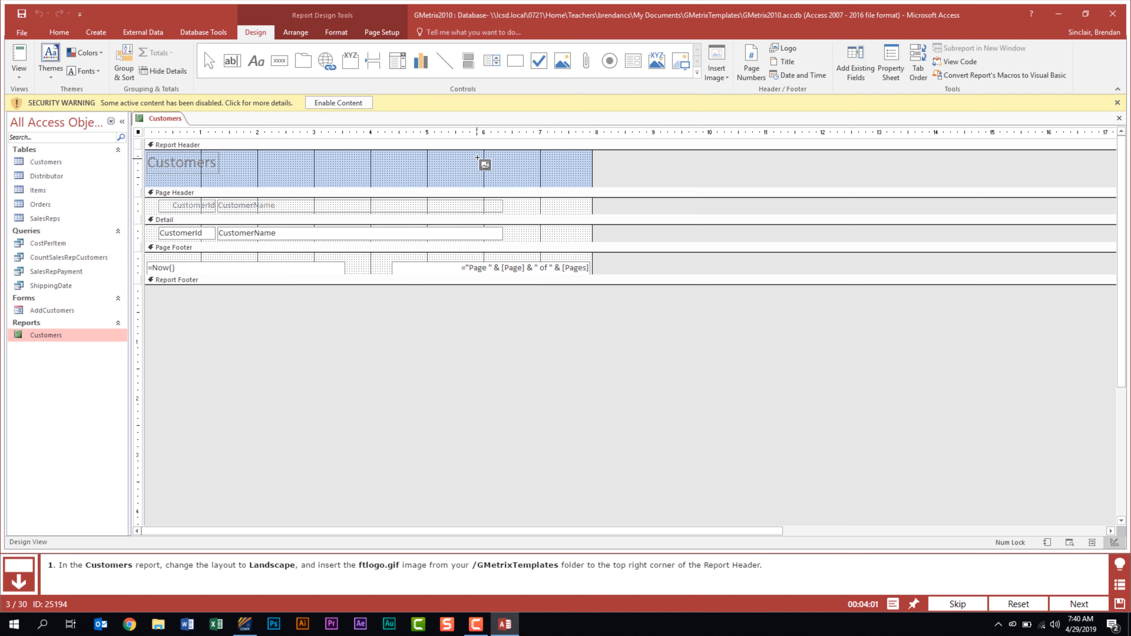
pyautogui.click(477, 159)
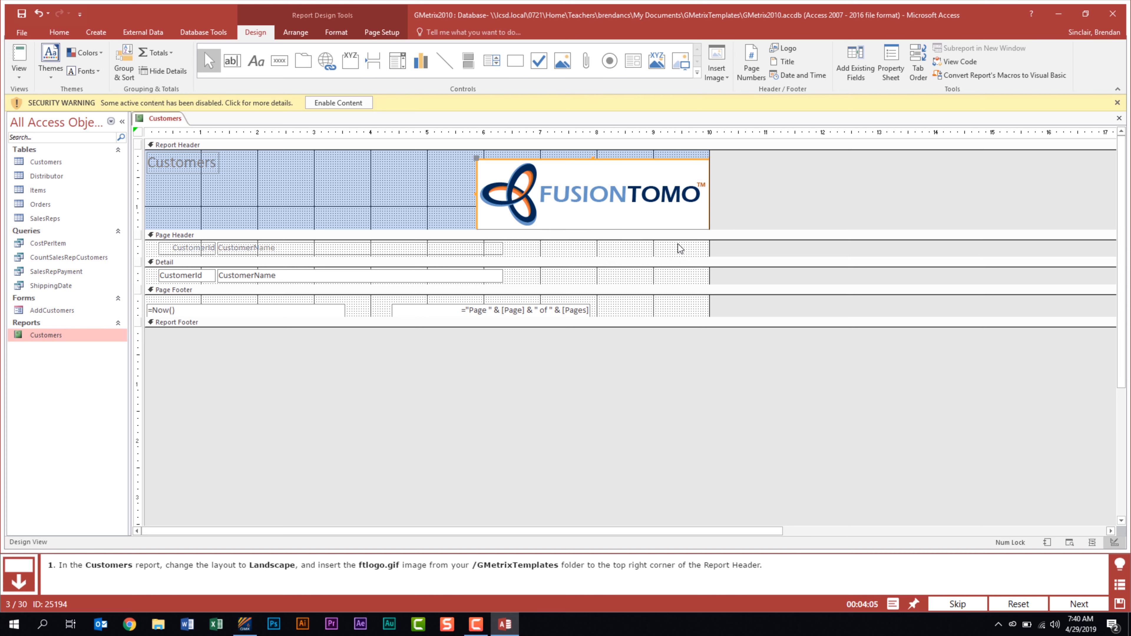
pyautogui.click(1080, 604)
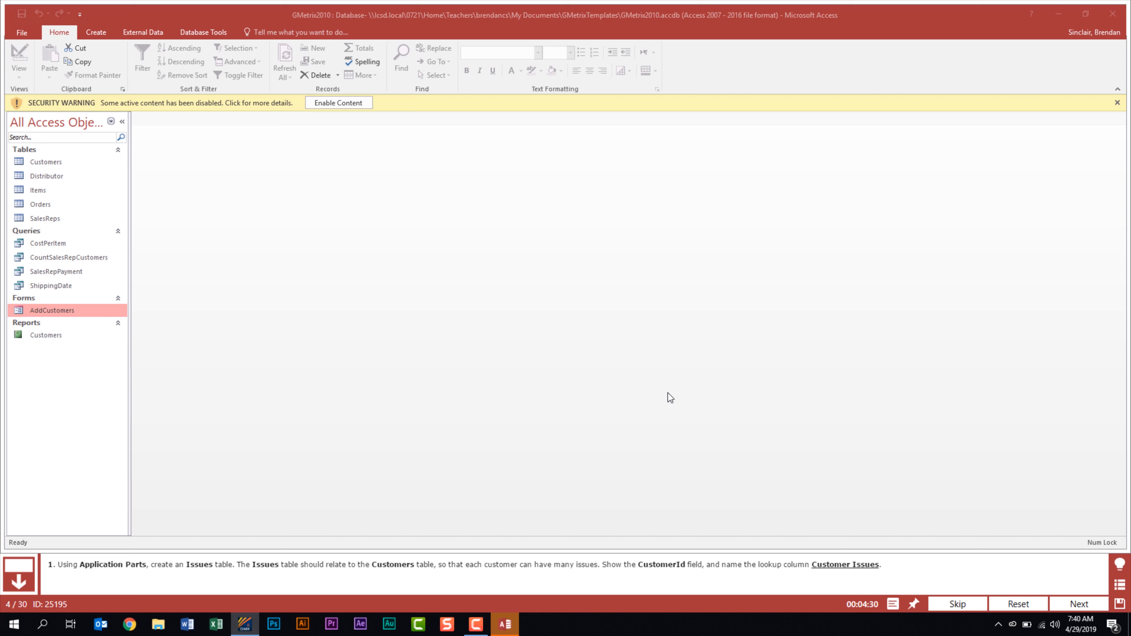
# Start adding the Issues application part with a one Customers to many Issues relationship
pyautogui.click(102, 37)
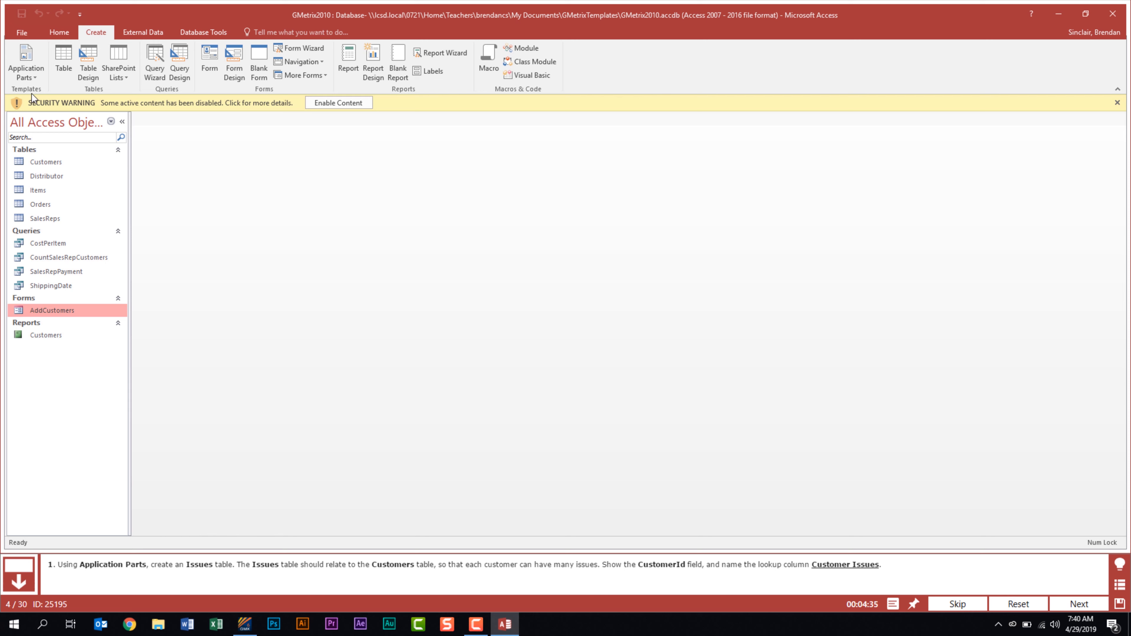
pyautogui.click(37, 77)
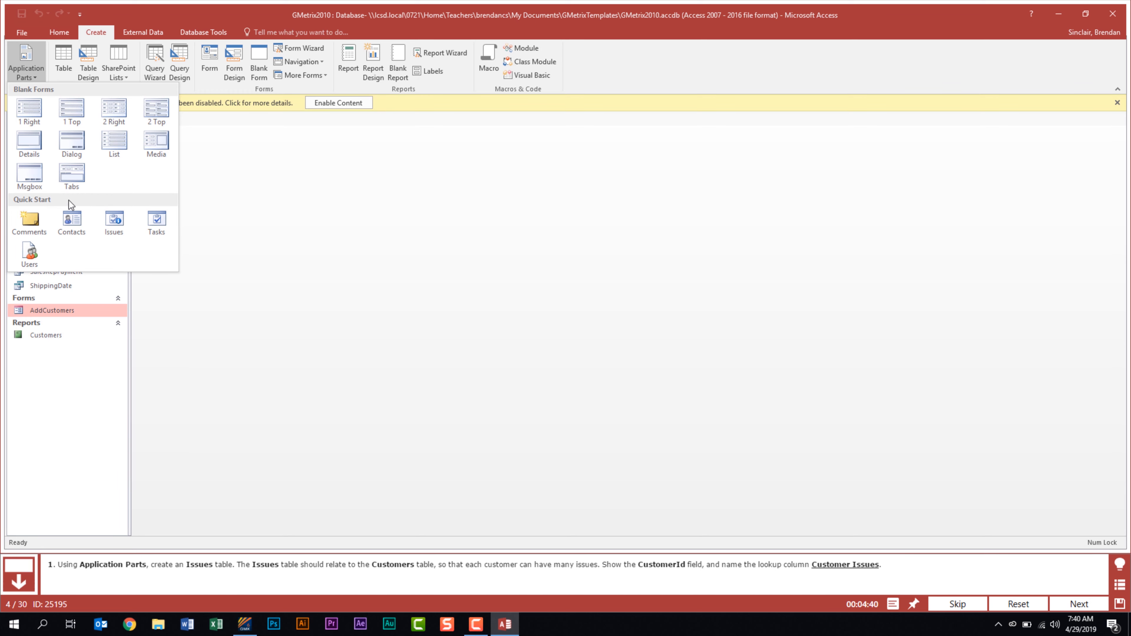
pyautogui.click(115, 222)
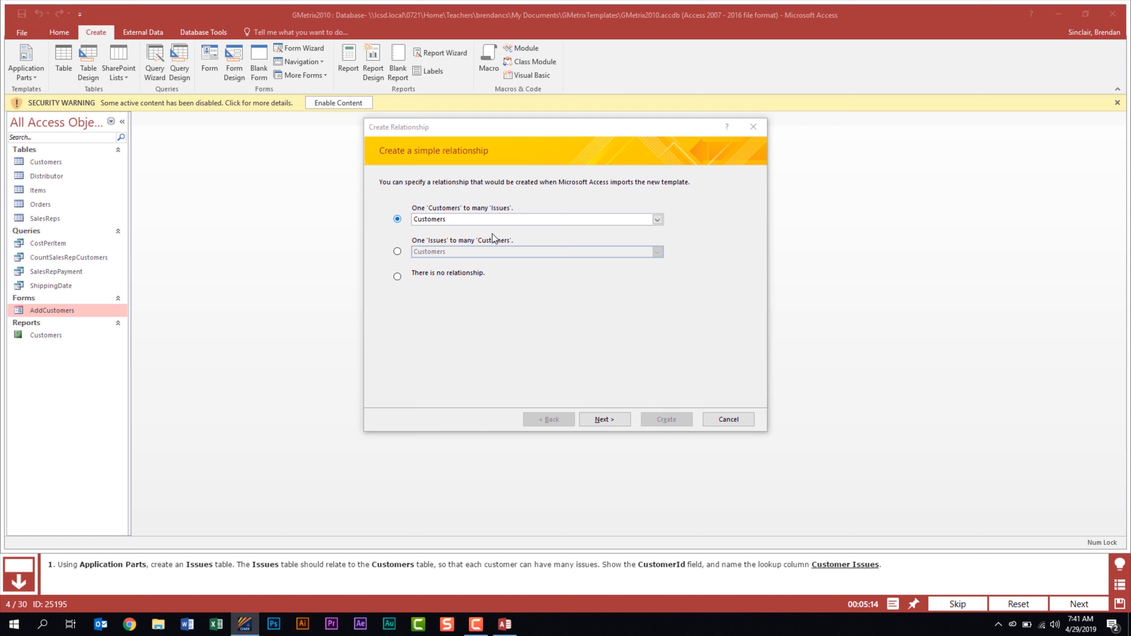
pyautogui.click(602, 420)
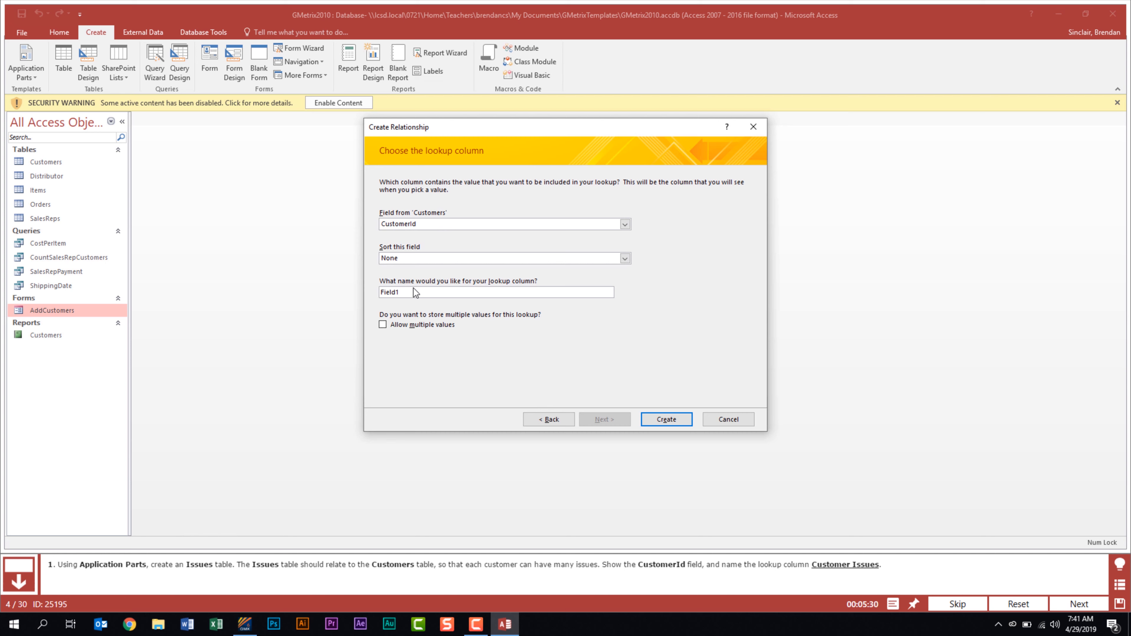
# Name the CustomerId lookup column Customer Issues, create the Issues table, and advance to the next question
pyautogui.moveTo(412, 290); pyautogui.dragTo(368, 293)
pyautogui.write('Customer Issues')
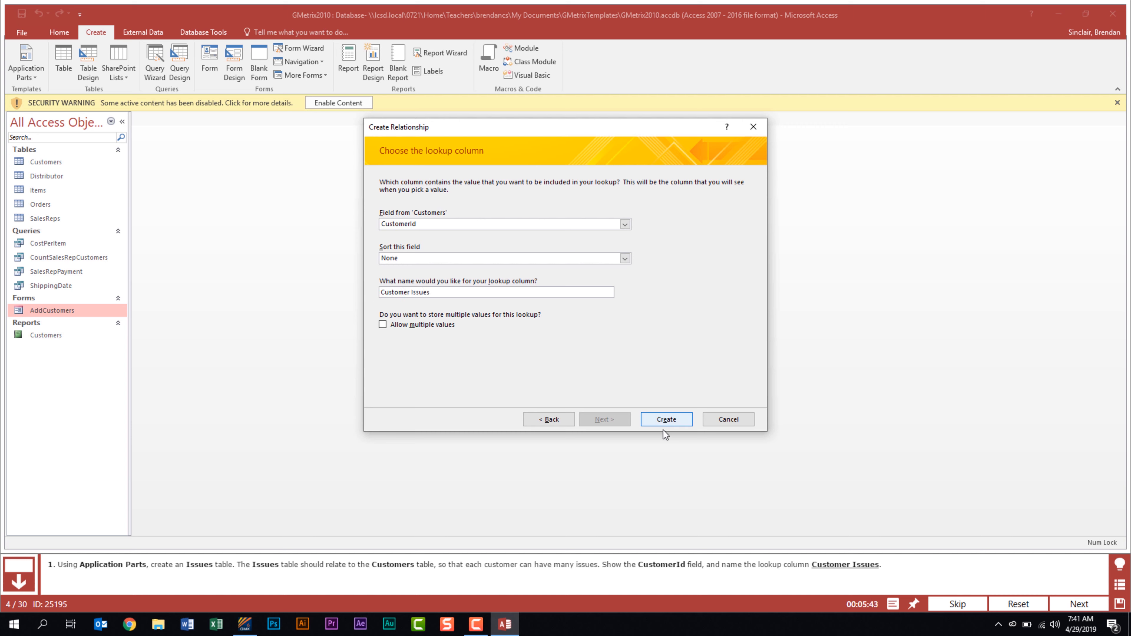
pyautogui.click(666, 419)
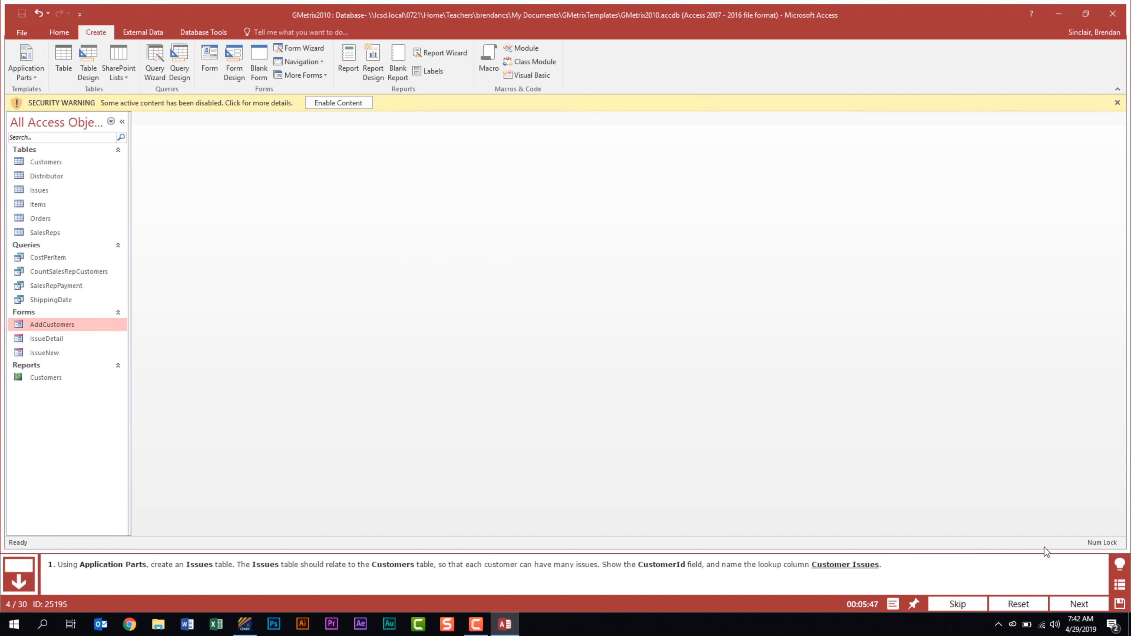
pyautogui.click(1085, 606)
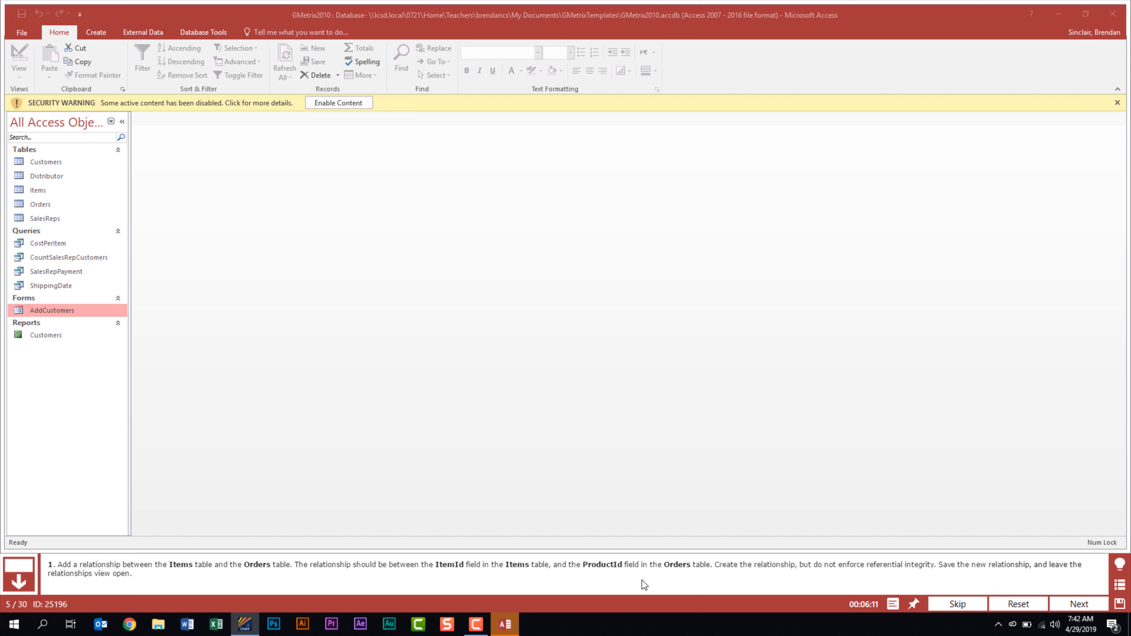
# Open the database relationships and add the Items and Orders tables to the layout
pyautogui.click(209, 32)
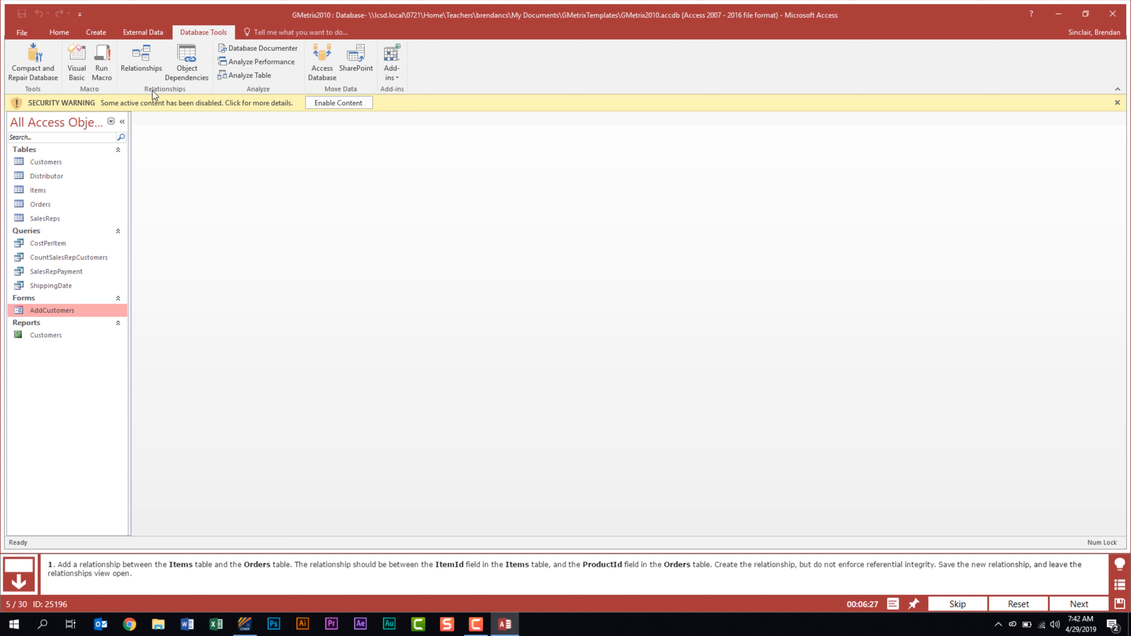
pyautogui.click(142, 65)
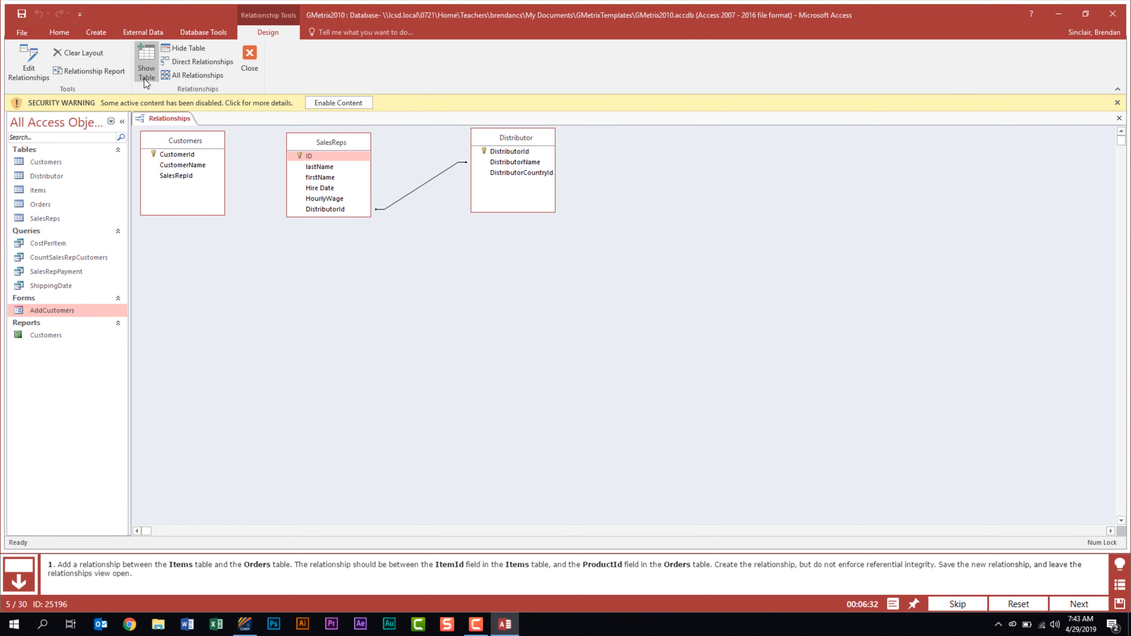
pyautogui.click(145, 81)
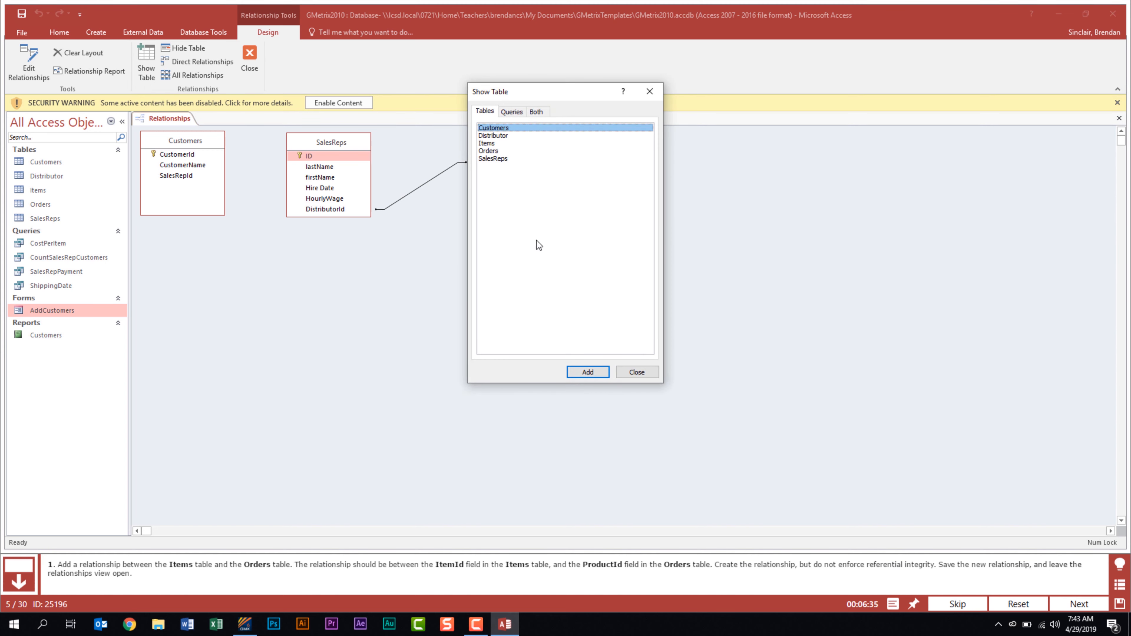
pyautogui.doubleClick(494, 143)
pyautogui.doubleClick(499, 151)
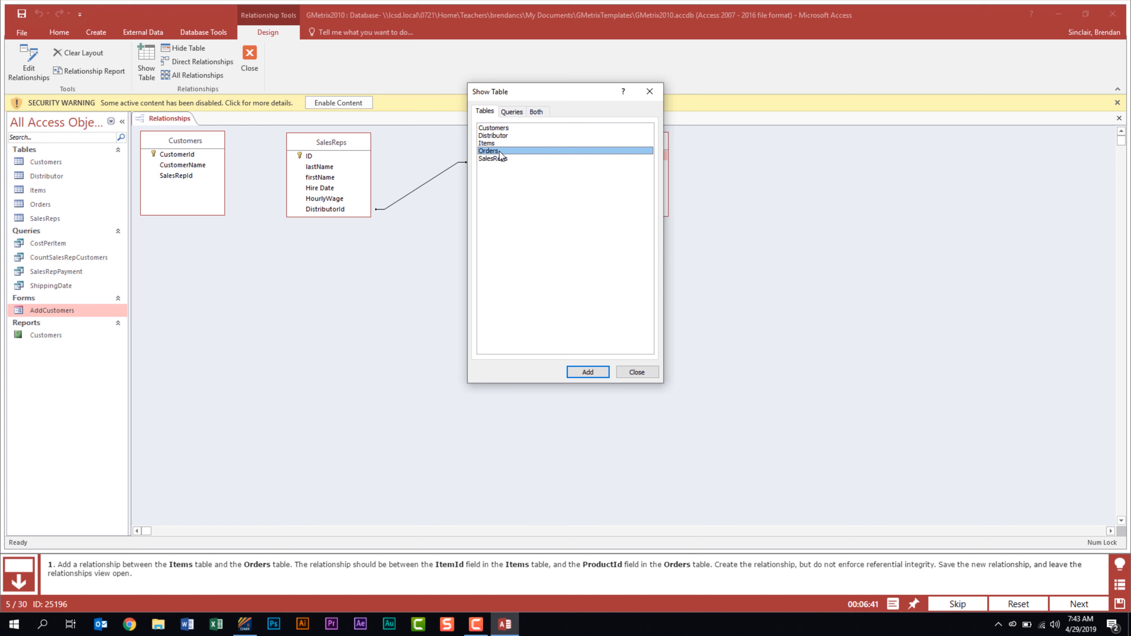
pyautogui.moveTo(551, 96); pyautogui.dragTo(369, 165)
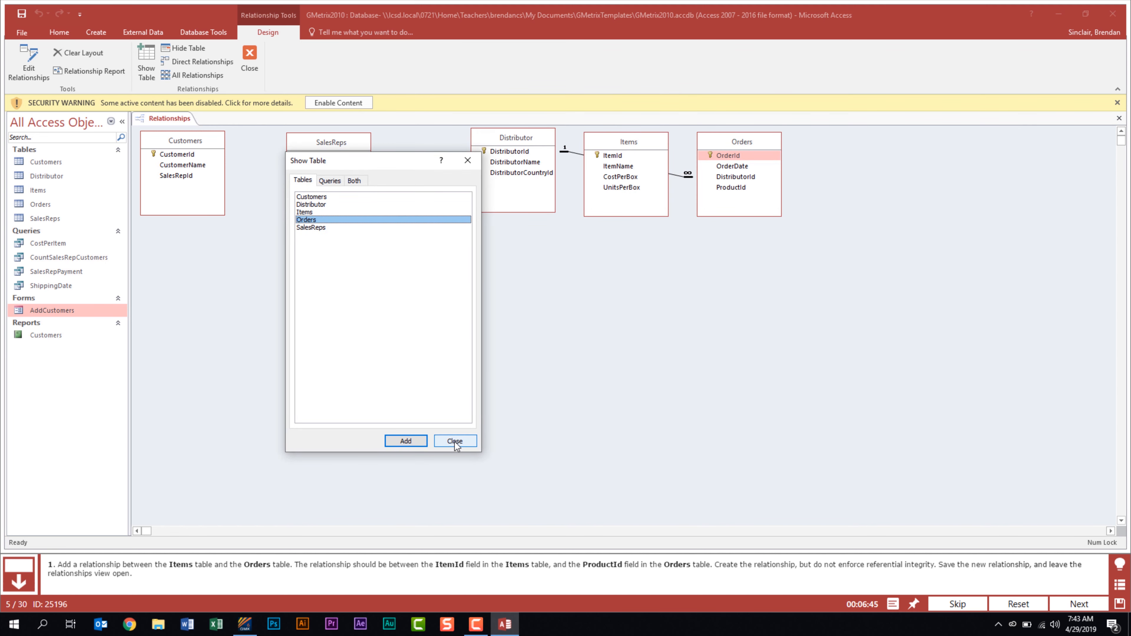
pyautogui.click(445, 443)
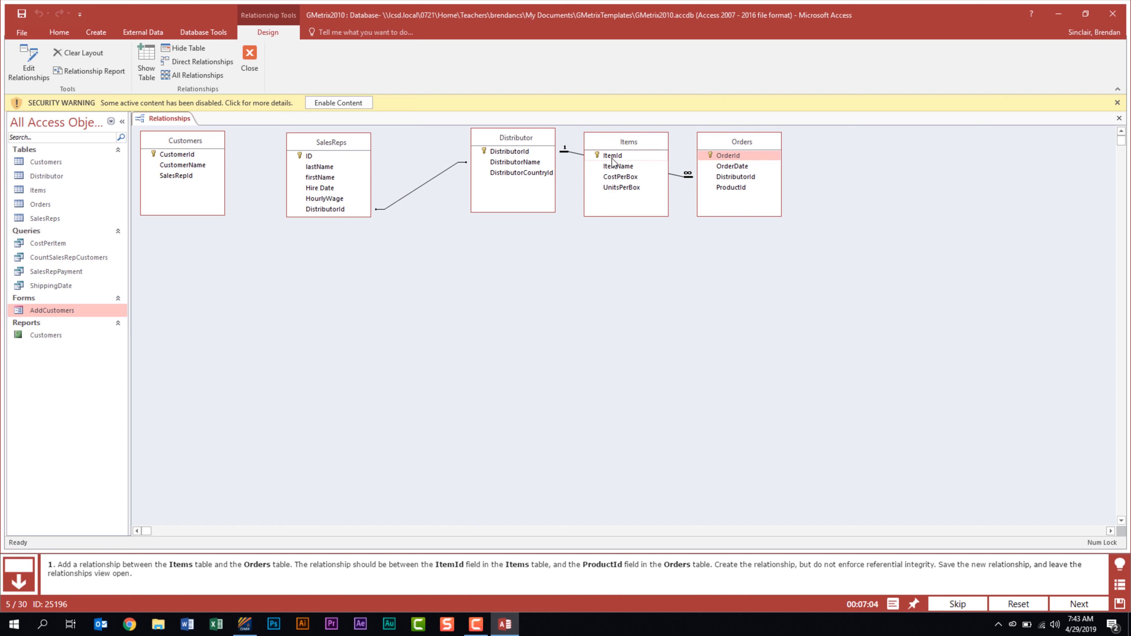
# Create a relationship from ItemId in Items to ProductId in Orders without enforcing referential integrity
pyautogui.click(613, 158)
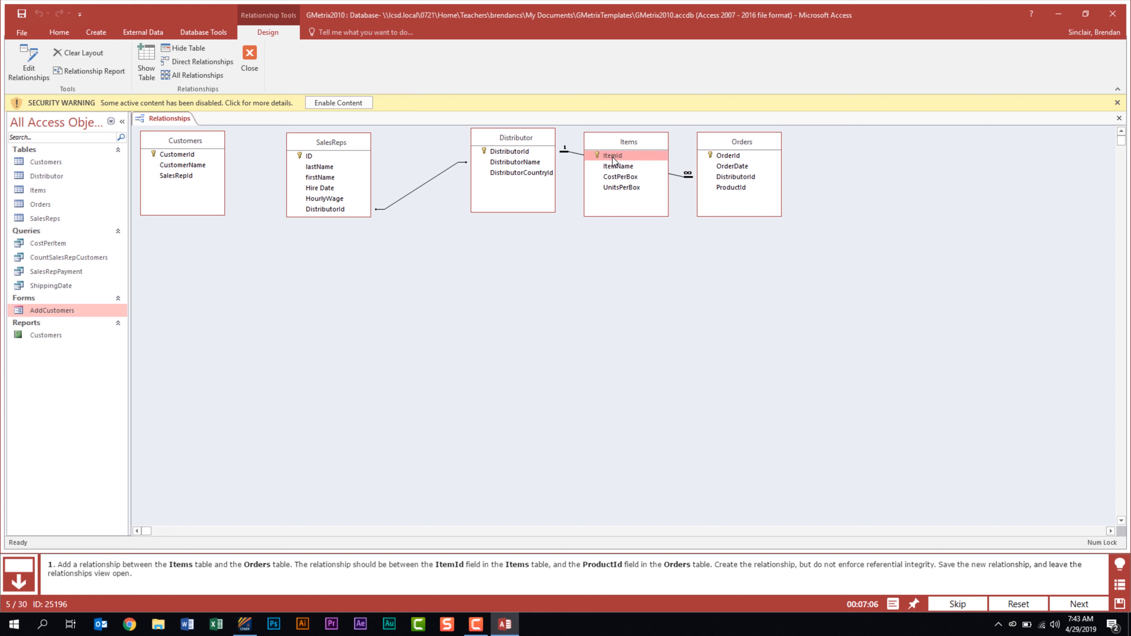
pyautogui.moveTo(617, 159); pyautogui.dragTo(740, 190)
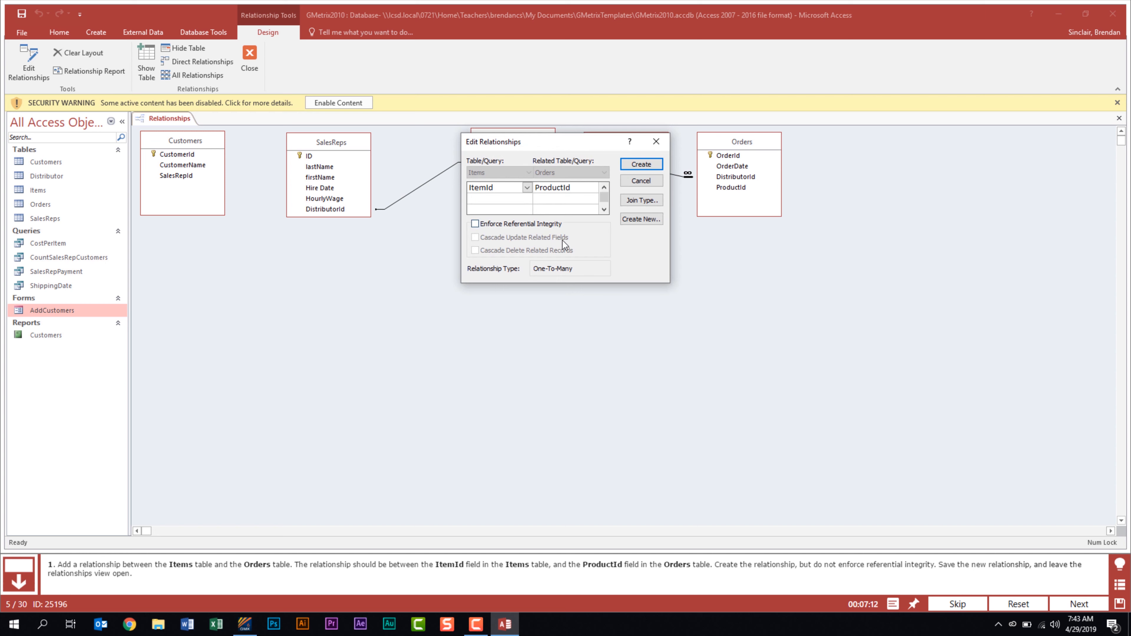
pyautogui.click(641, 164)
# Save the relationships layout, leaving it open, and advance to the next question
pyautogui.rightClick(170, 117)
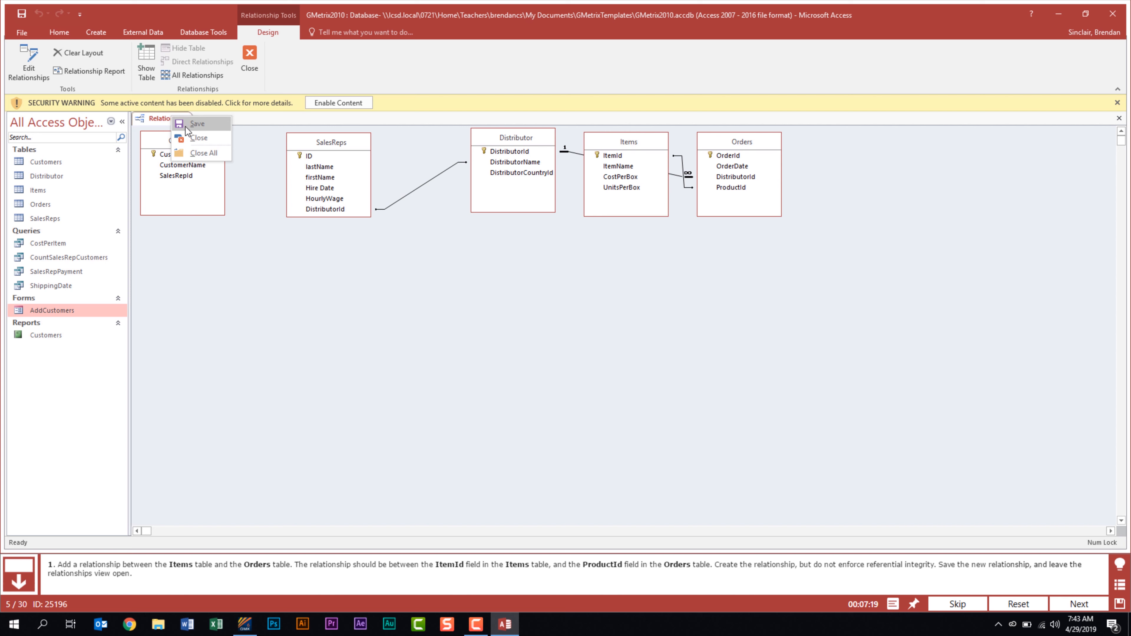
pyautogui.click(210, 124)
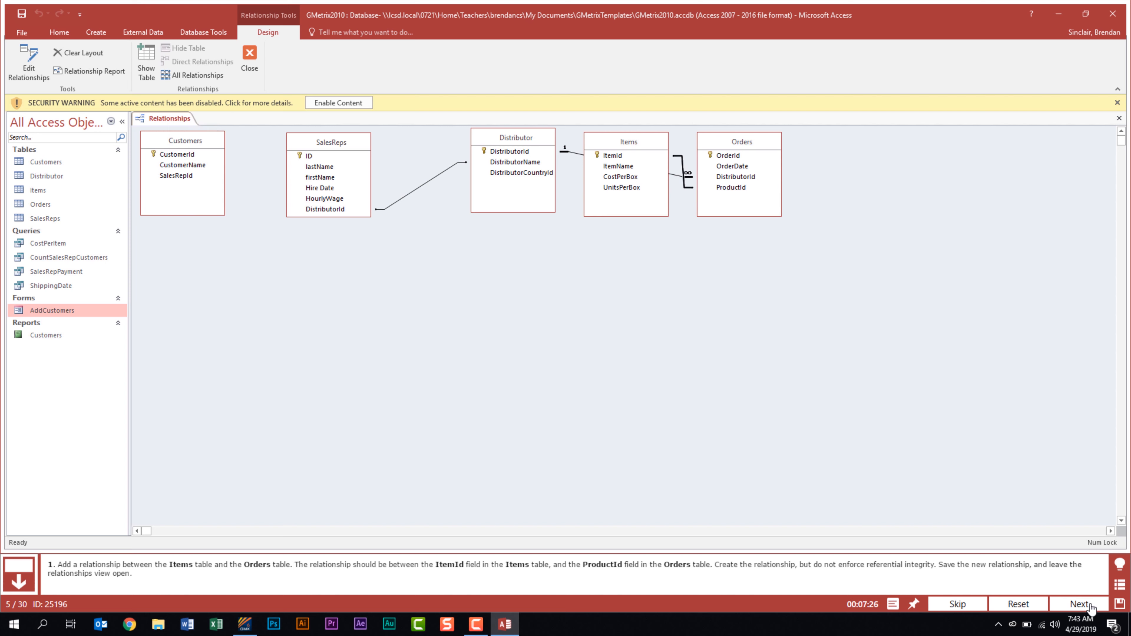
pyautogui.click(1079, 604)
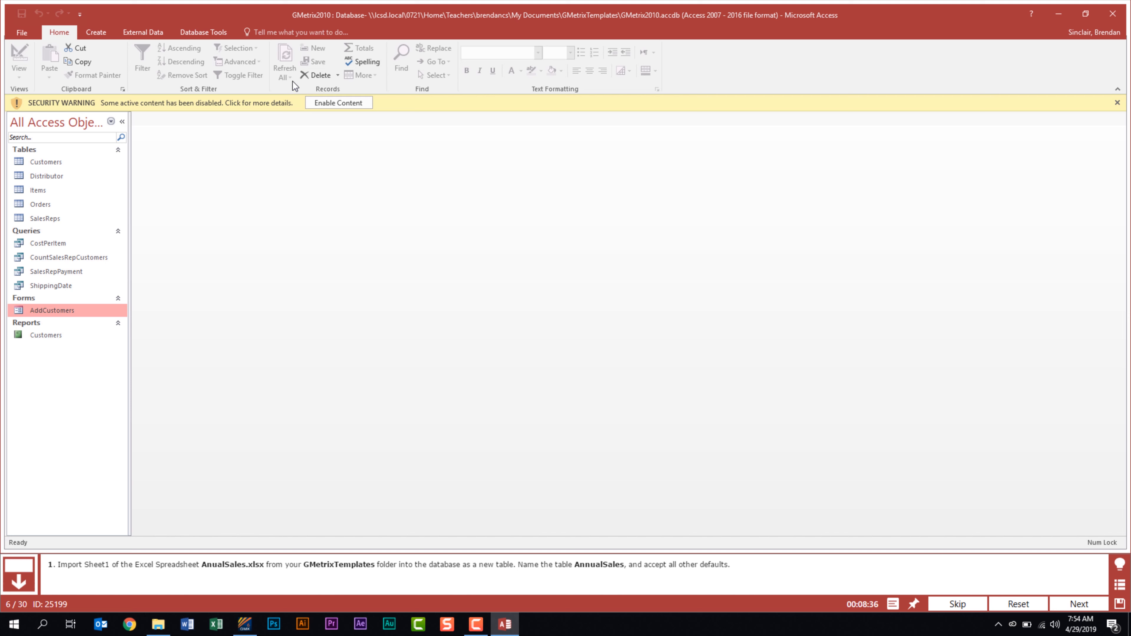
# Start an Excel import of the AnualSales workbook from the GMetrixTemplates folder into a new table
pyautogui.click(151, 32)
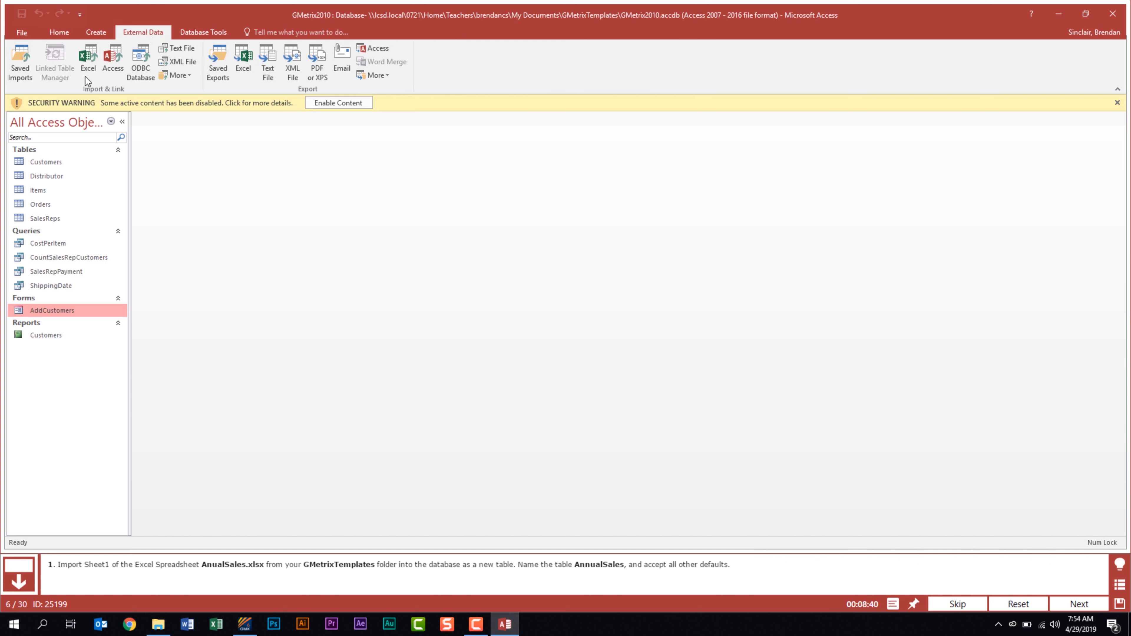
pyautogui.click(92, 70)
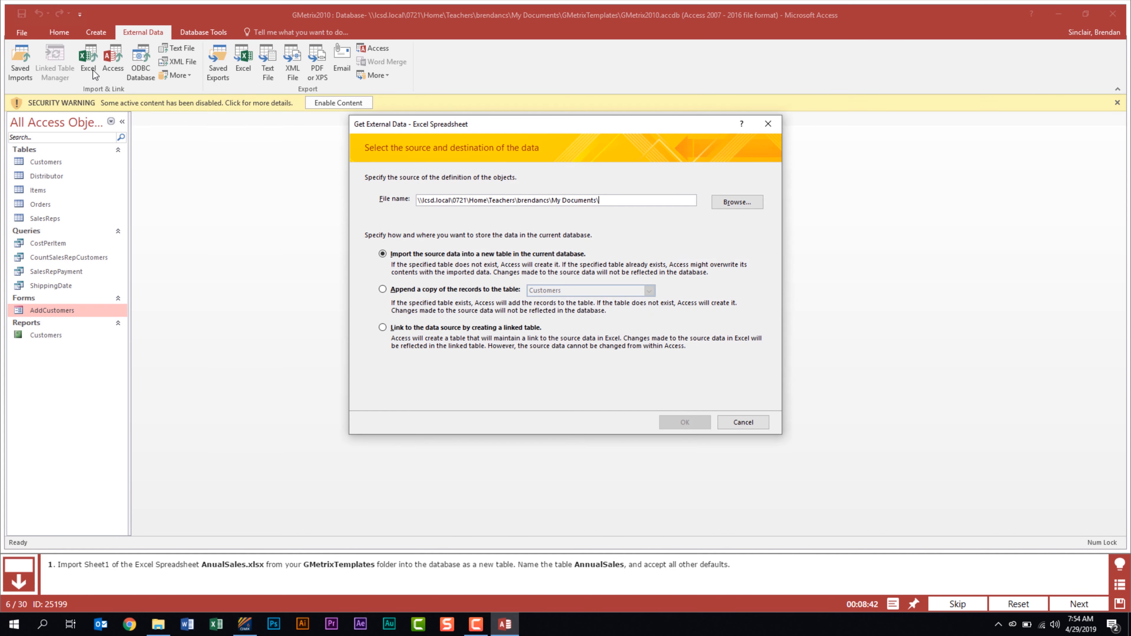
pyautogui.click(755, 203)
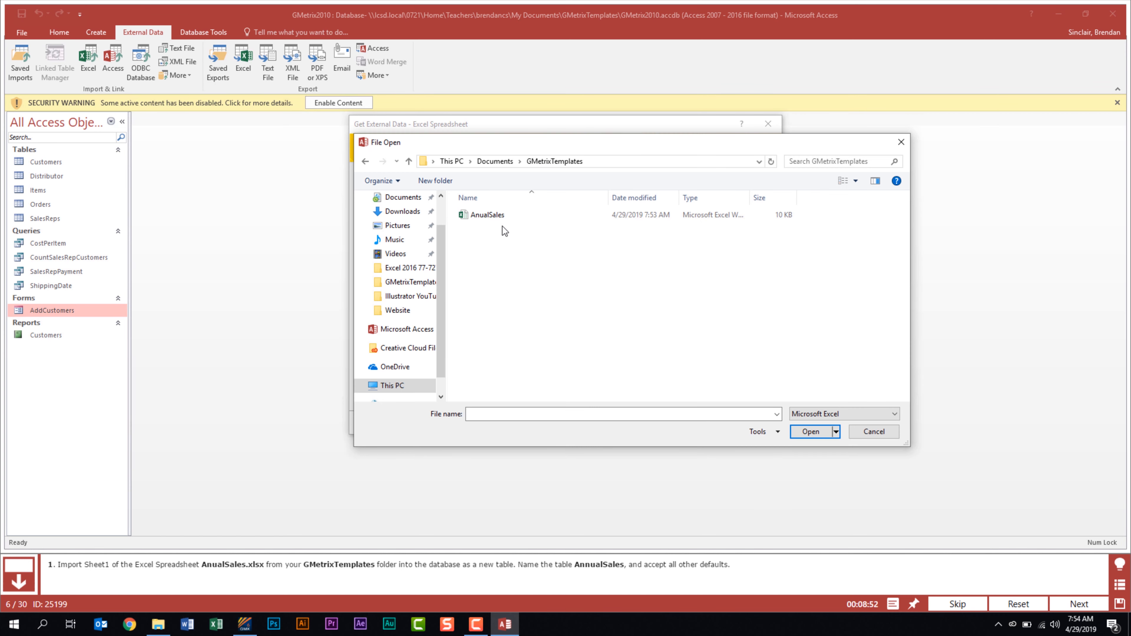
pyautogui.click(502, 217)
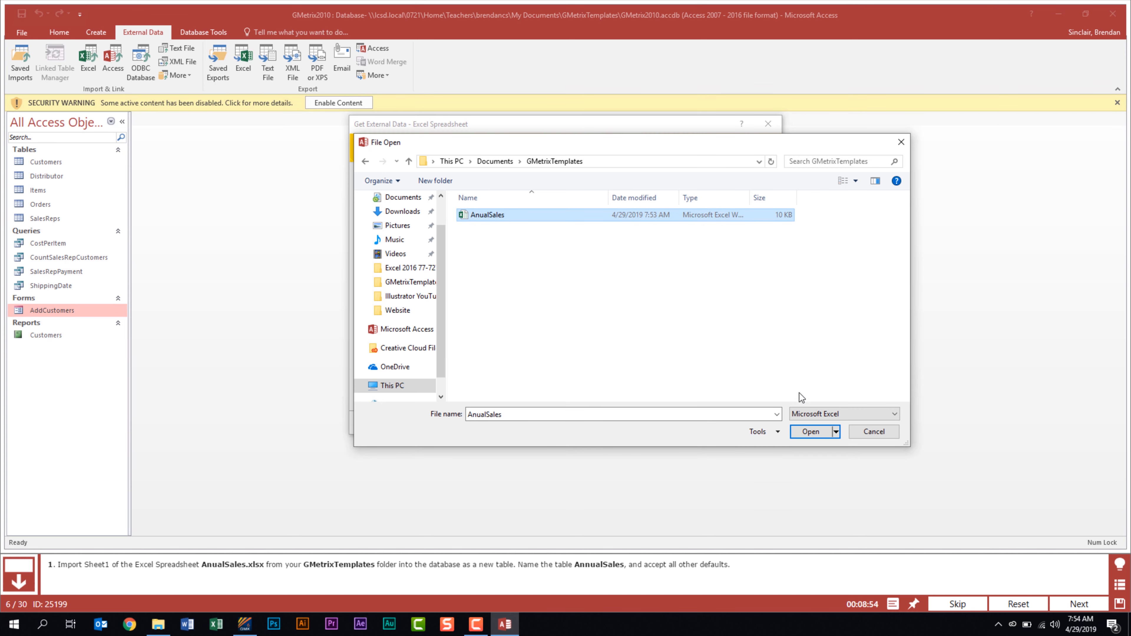
pyautogui.click(810, 432)
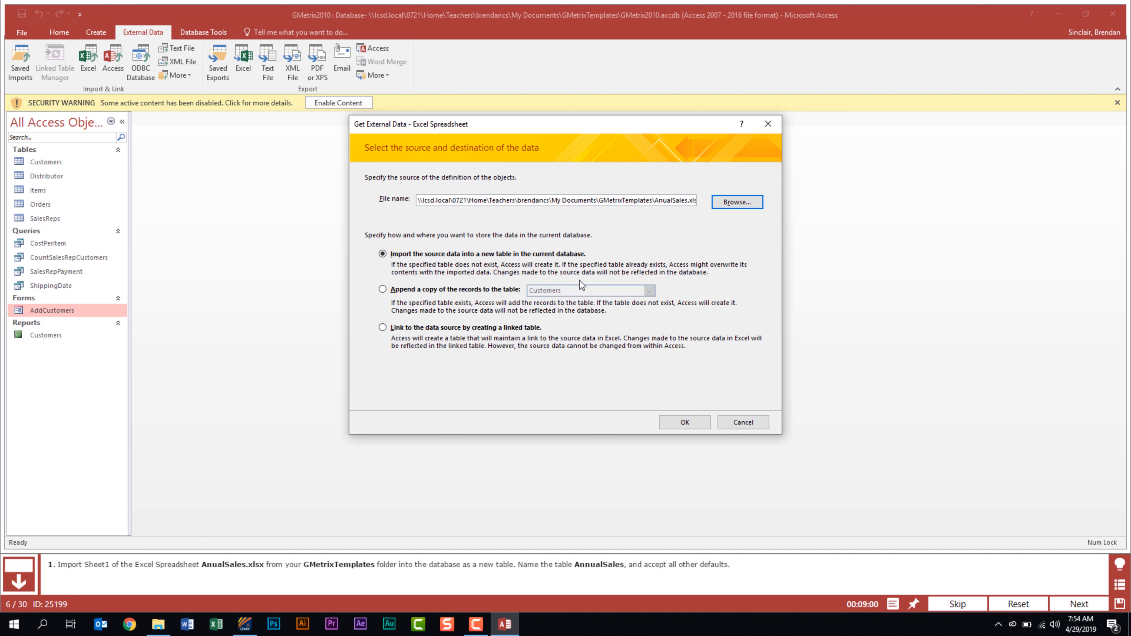
pyautogui.click(685, 423)
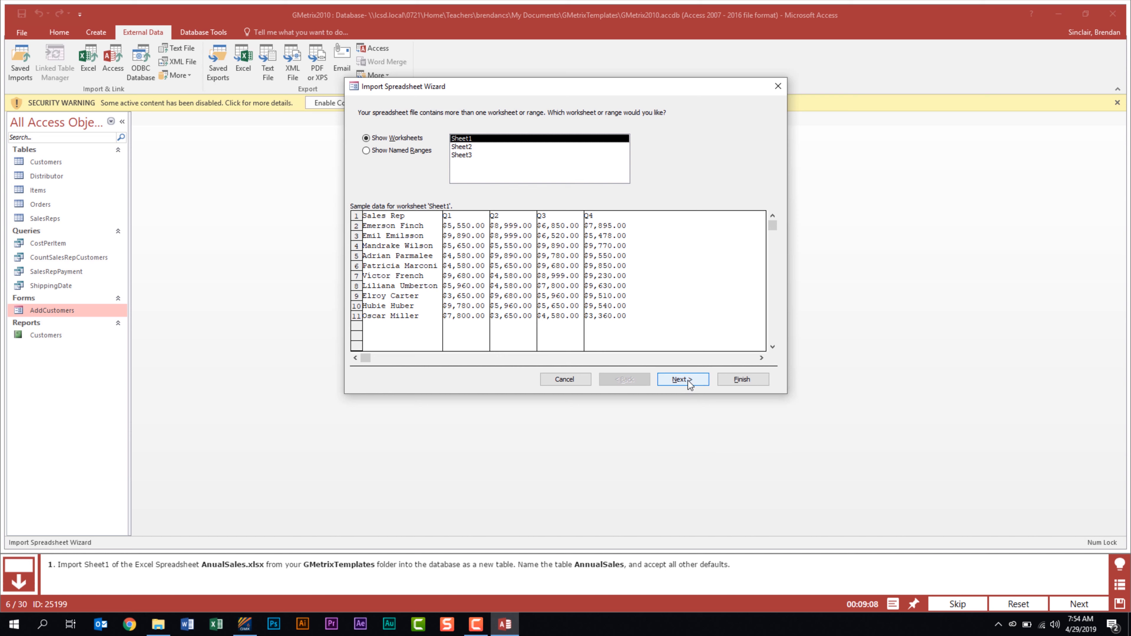
# Import Sheet1 with its first row as column headings and the default options, without saving the import steps
pyautogui.click(687, 380)
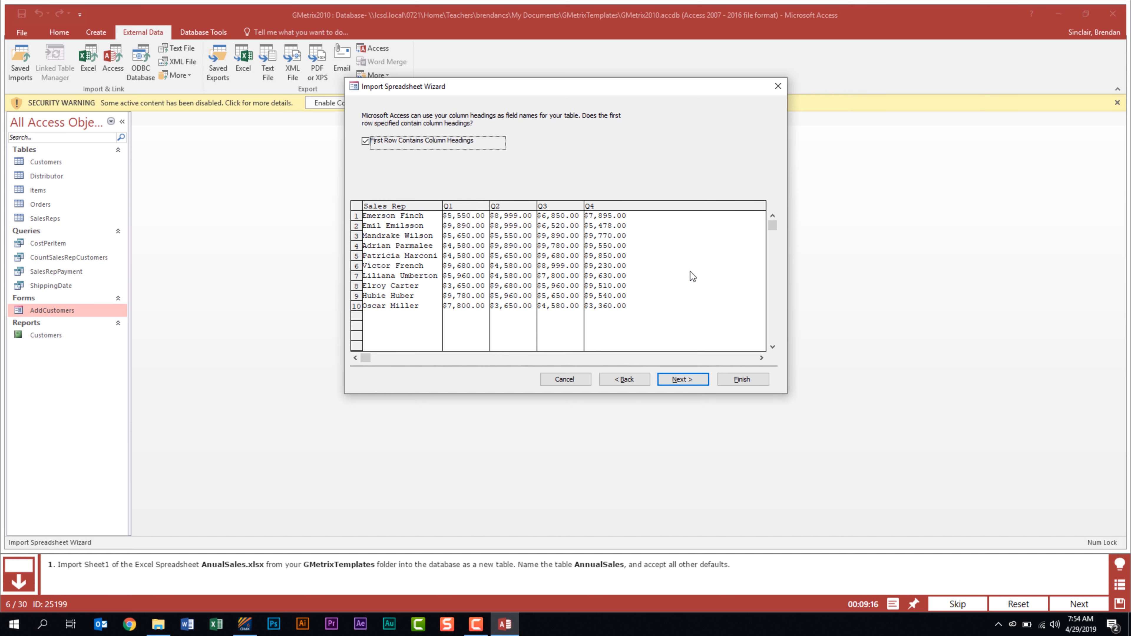
pyautogui.click(689, 379)
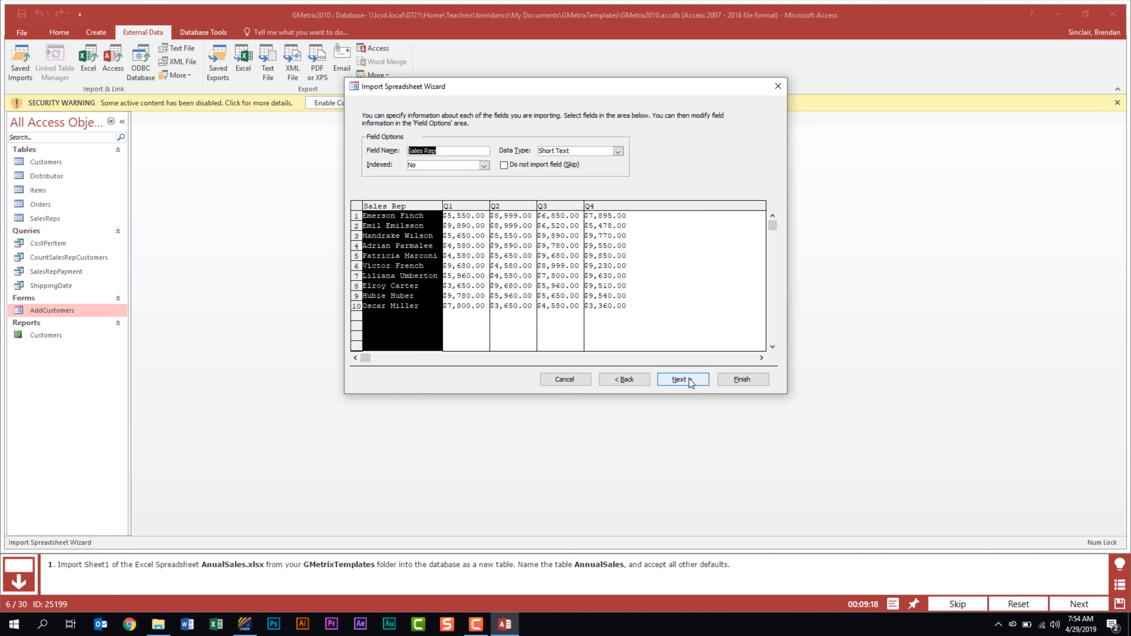
pyautogui.click(742, 379)
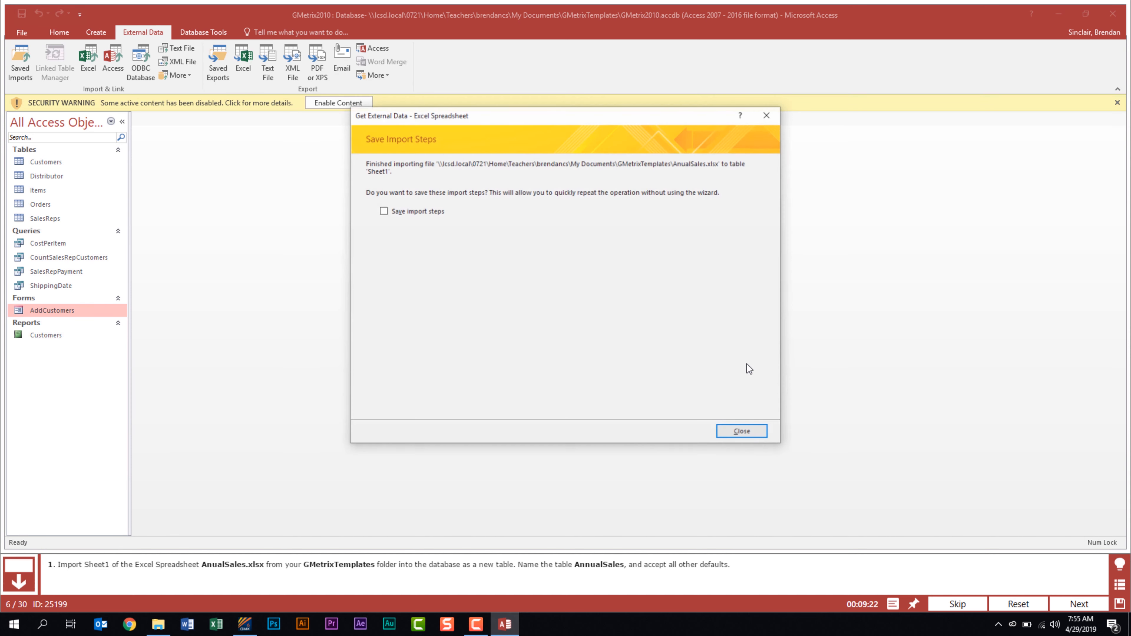
pyautogui.click(743, 433)
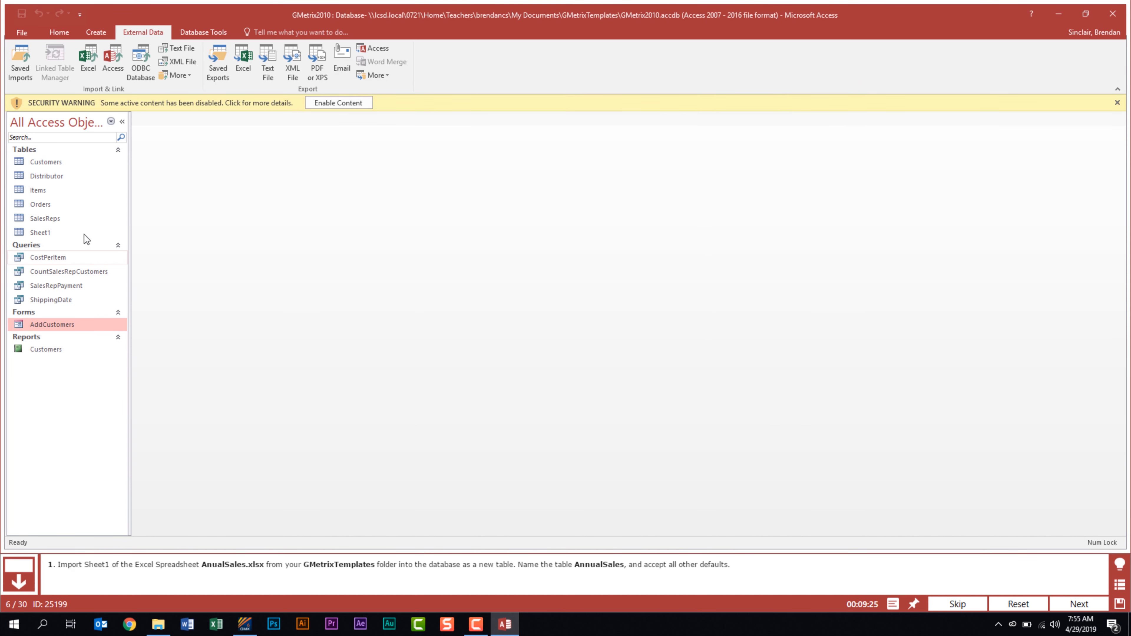
# Rename the imported Sheet1 table to AnnualSales and advance to the next question
pyautogui.rightClick(36, 232)
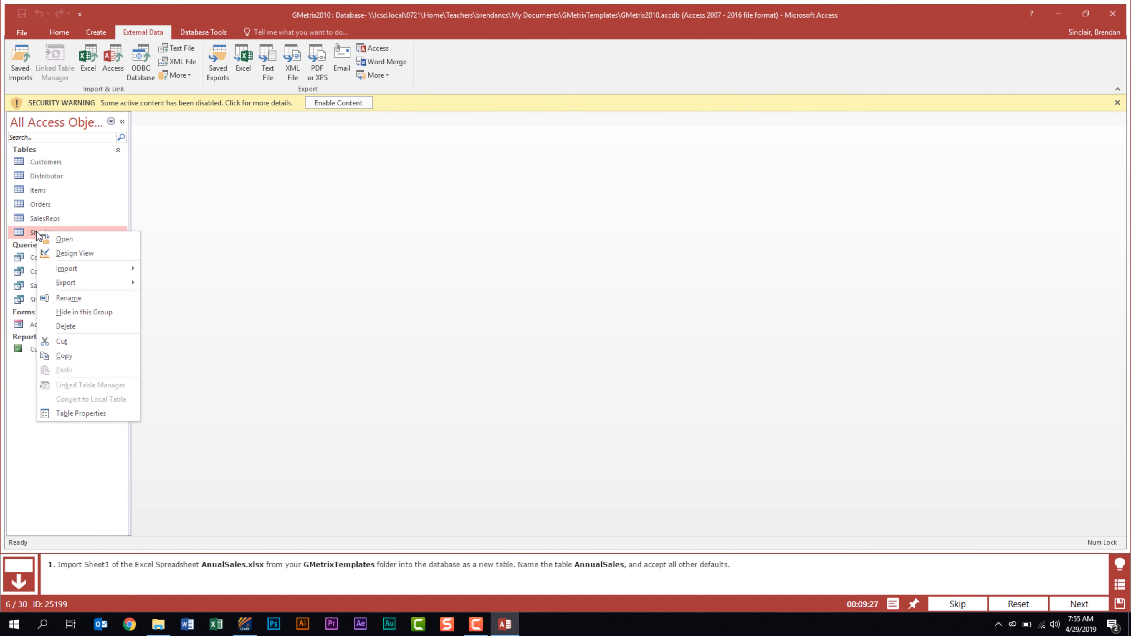
pyautogui.click(100, 297)
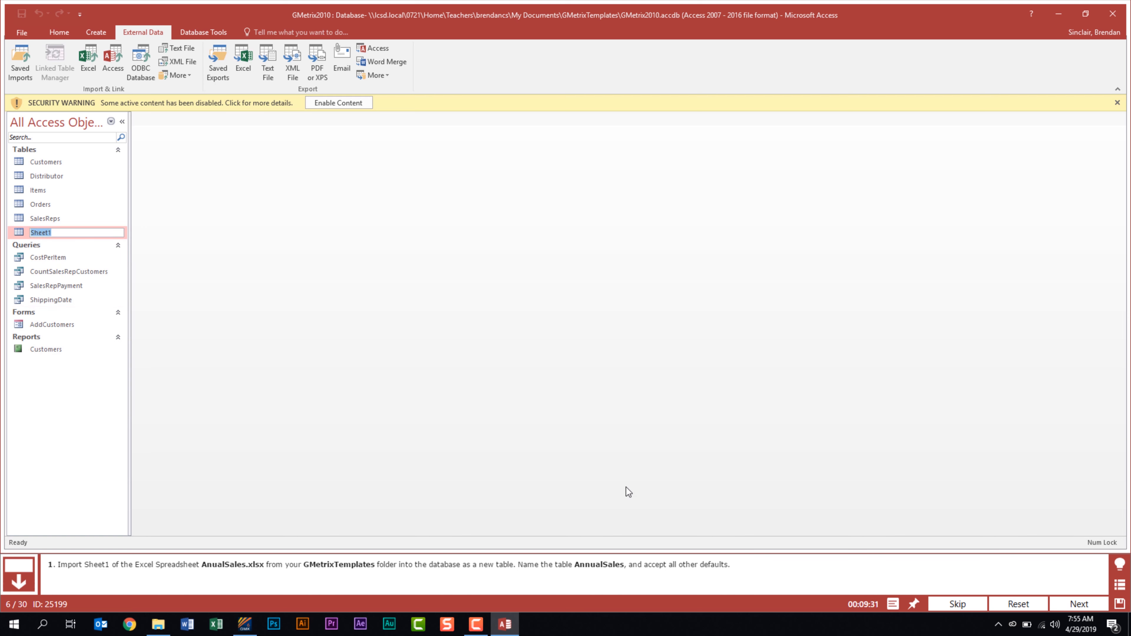
pyautogui.write('AnnualSales')
pyautogui.press('Return')
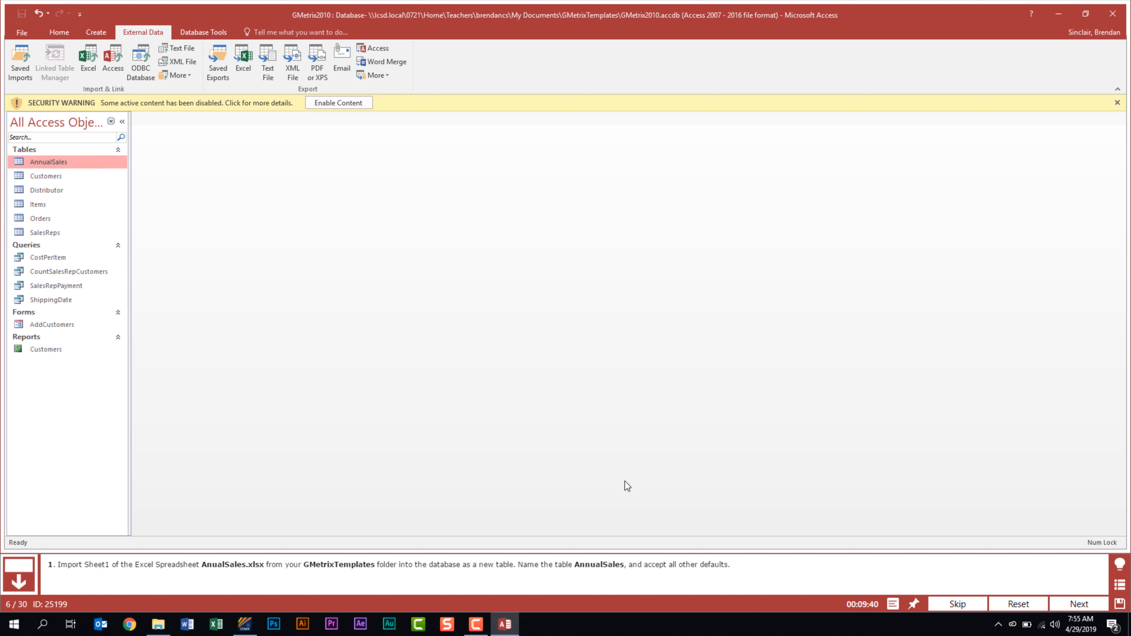
pyautogui.click(1080, 605)
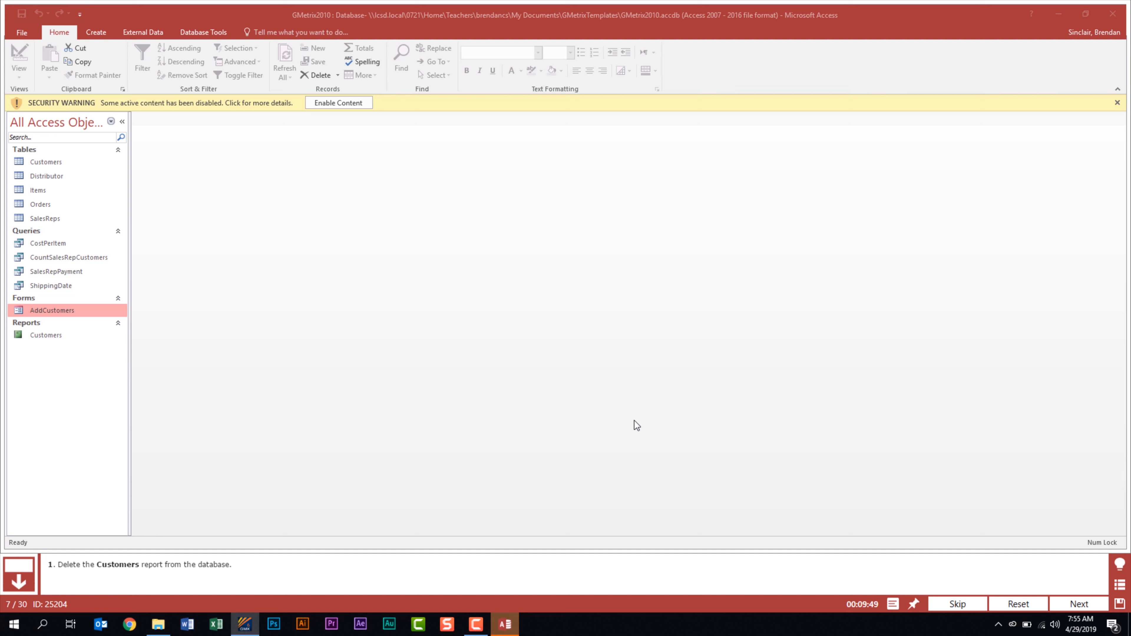
# Delete the Customers report from the database and advance to the next question
pyautogui.rightClick(49, 338)
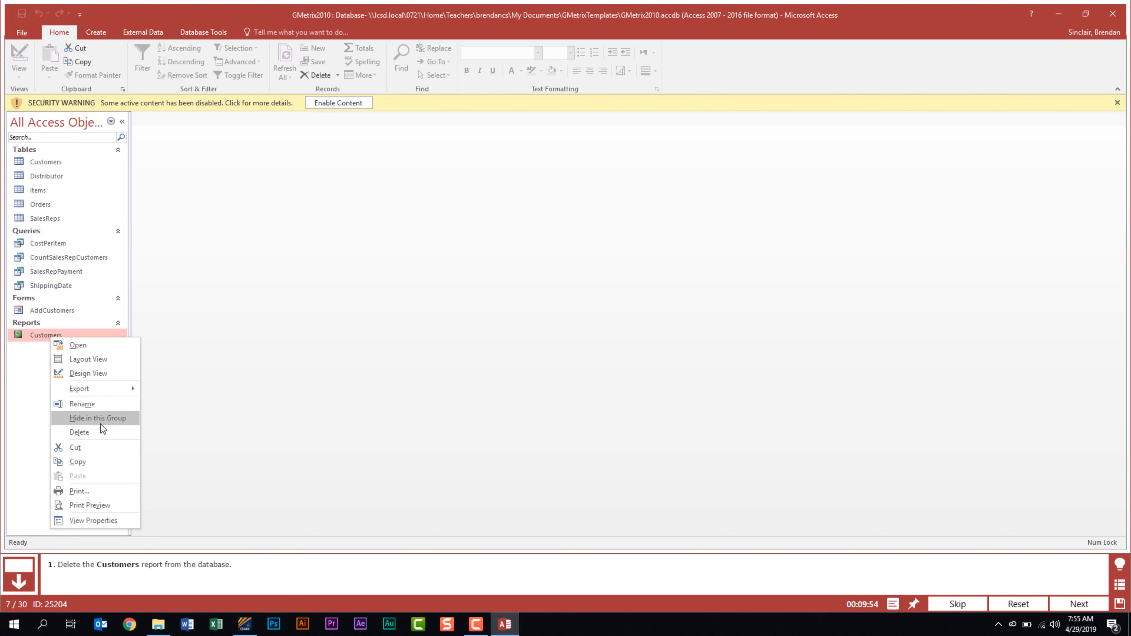
pyautogui.click(104, 432)
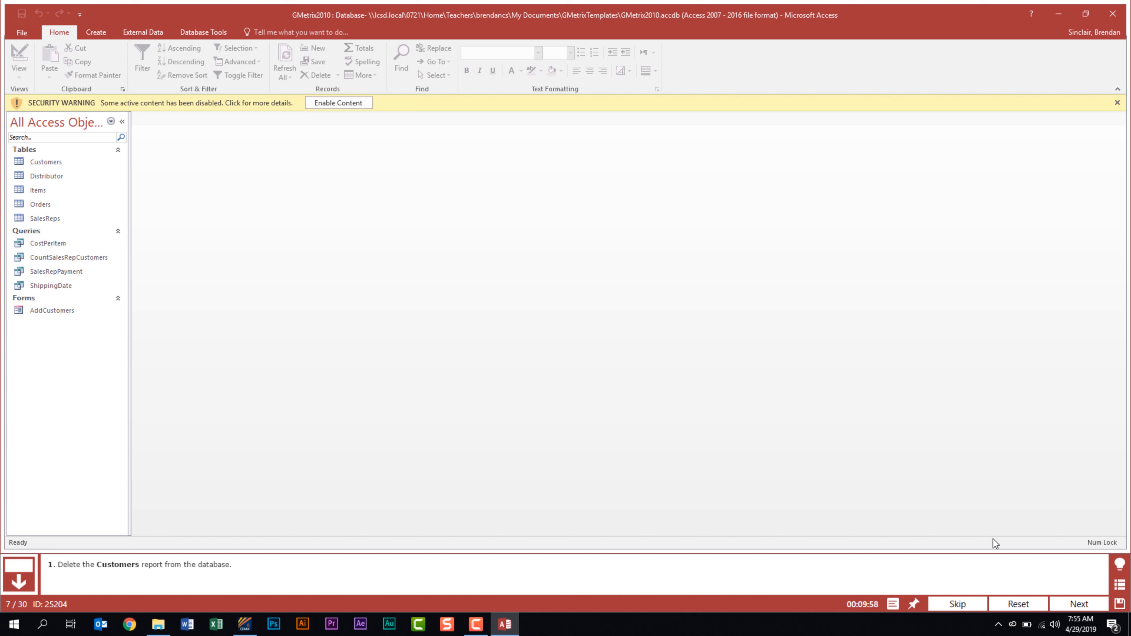
pyautogui.click(1065, 601)
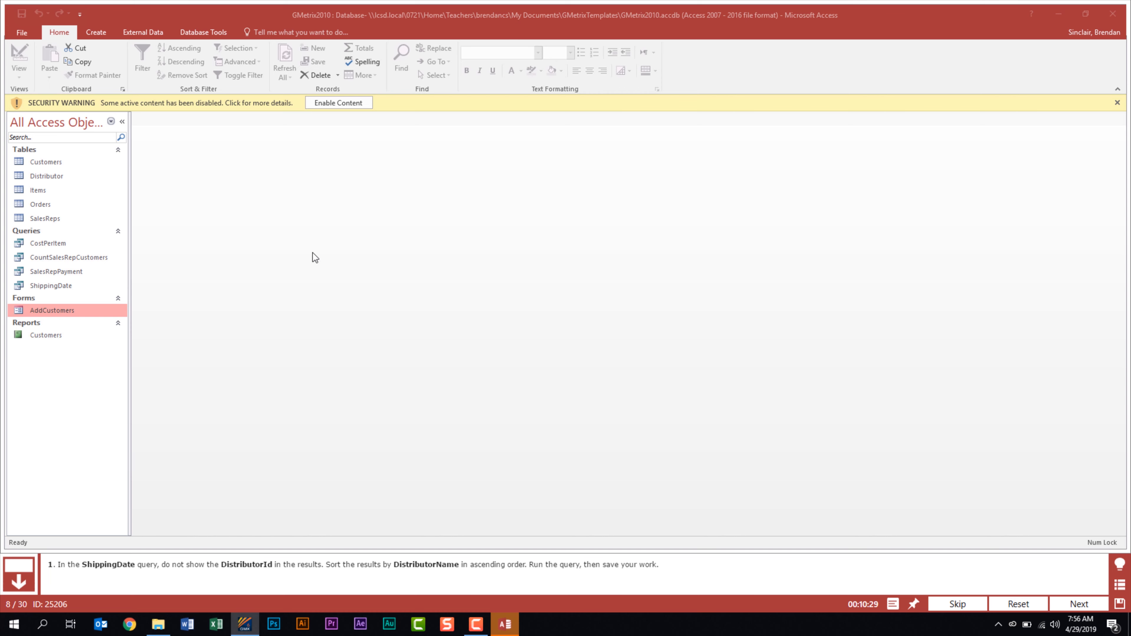
# In the ShippingDate query design, hide the DistributorId field from the results and sort DistributorName in ascending order
pyautogui.rightClick(59, 287)
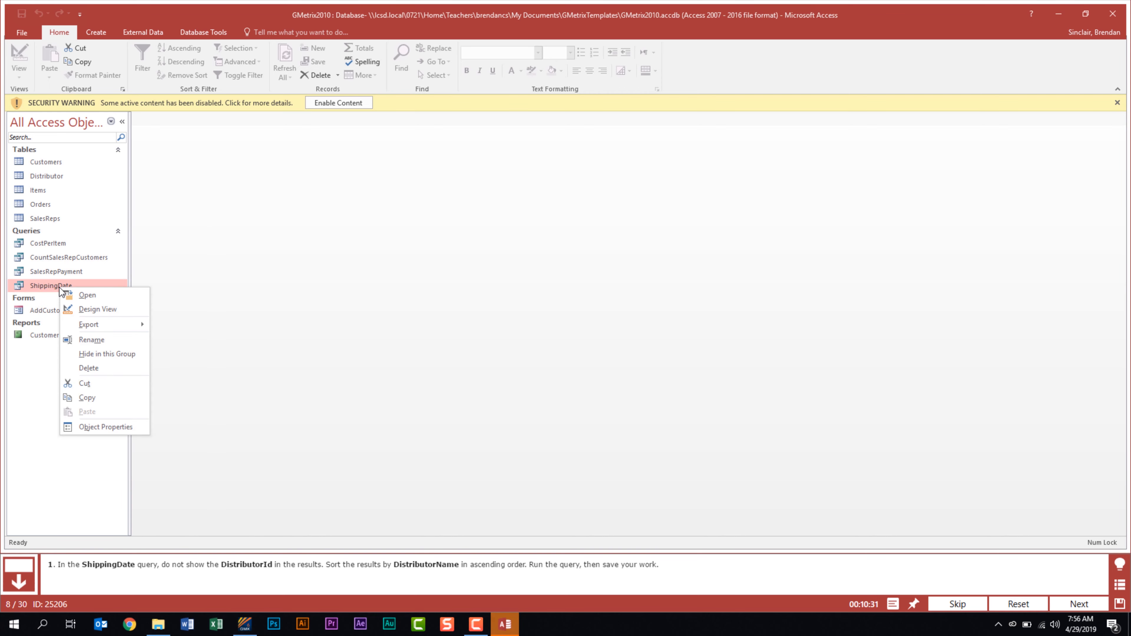
pyautogui.click(135, 310)
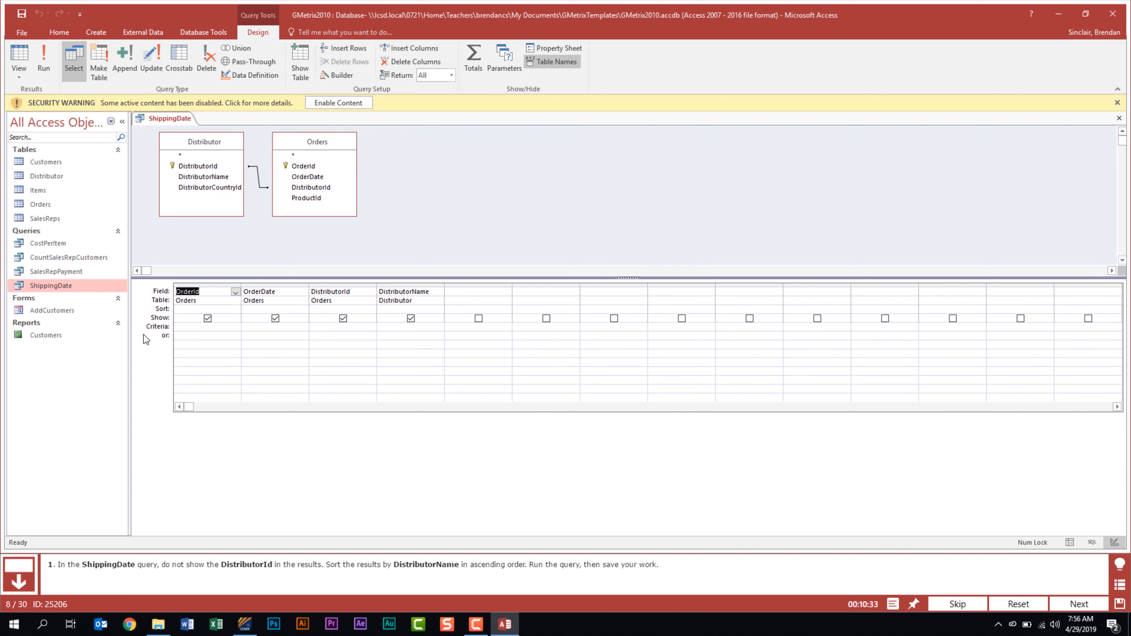
pyautogui.click(342, 319)
pyautogui.click(415, 309)
pyautogui.click(439, 310)
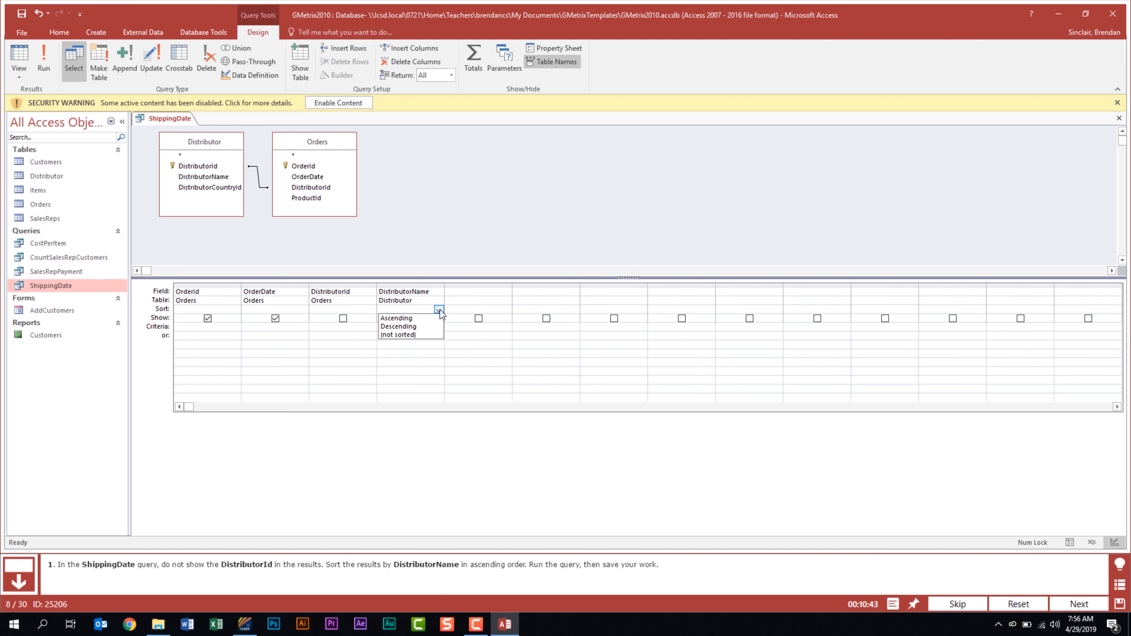
pyautogui.click(423, 318)
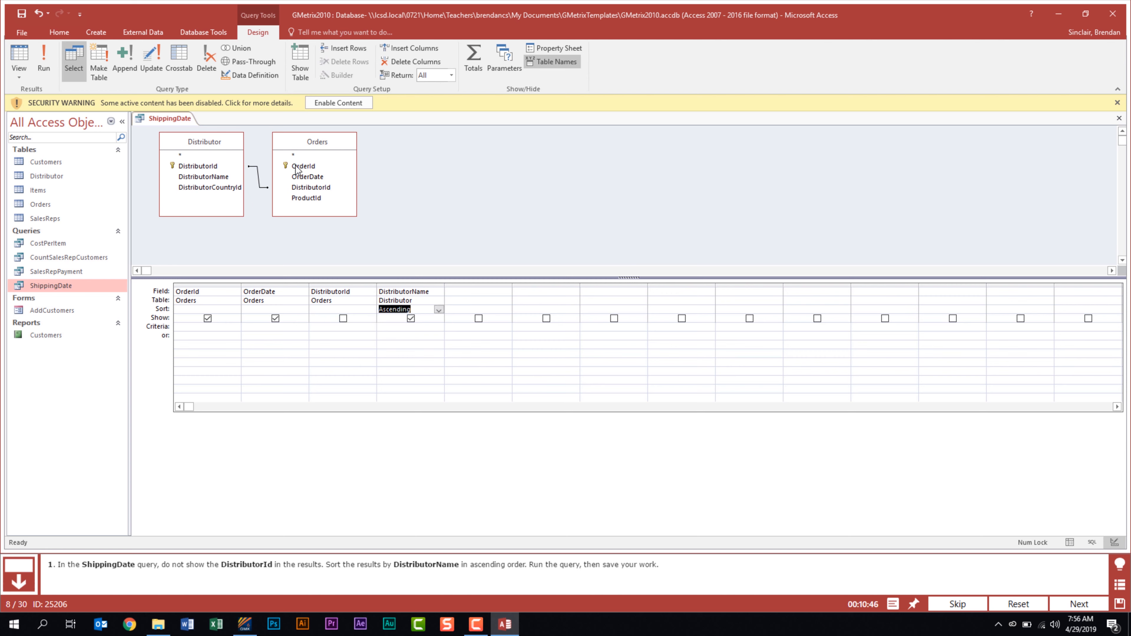
# Run and save the ShippingDate query, and advance to the next question
pyautogui.click(44, 56)
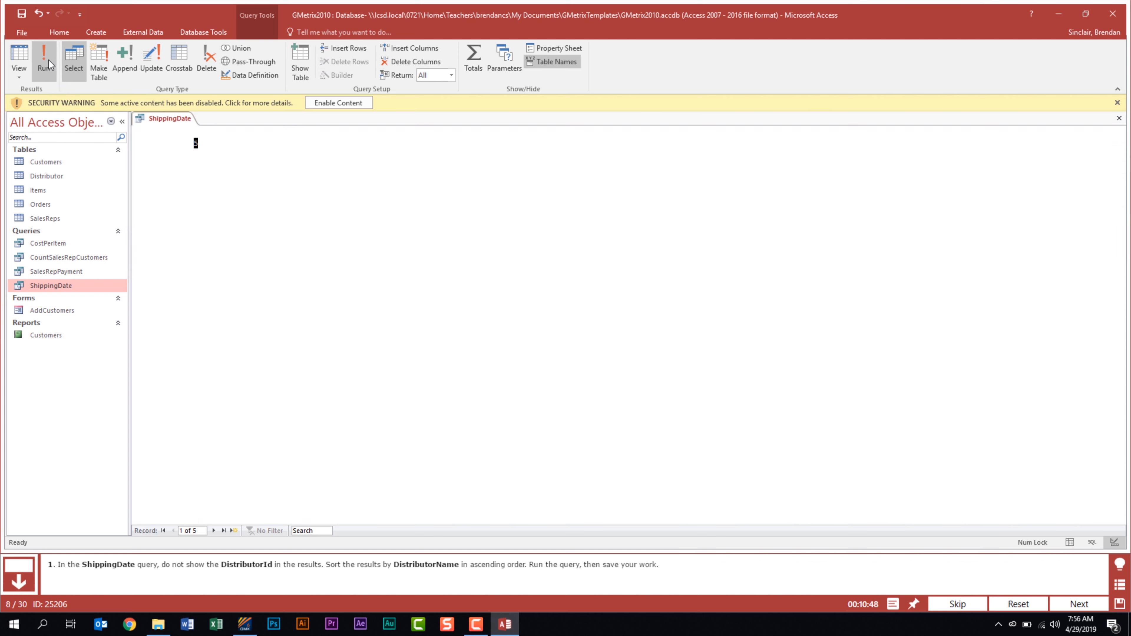
pyautogui.rightClick(178, 119)
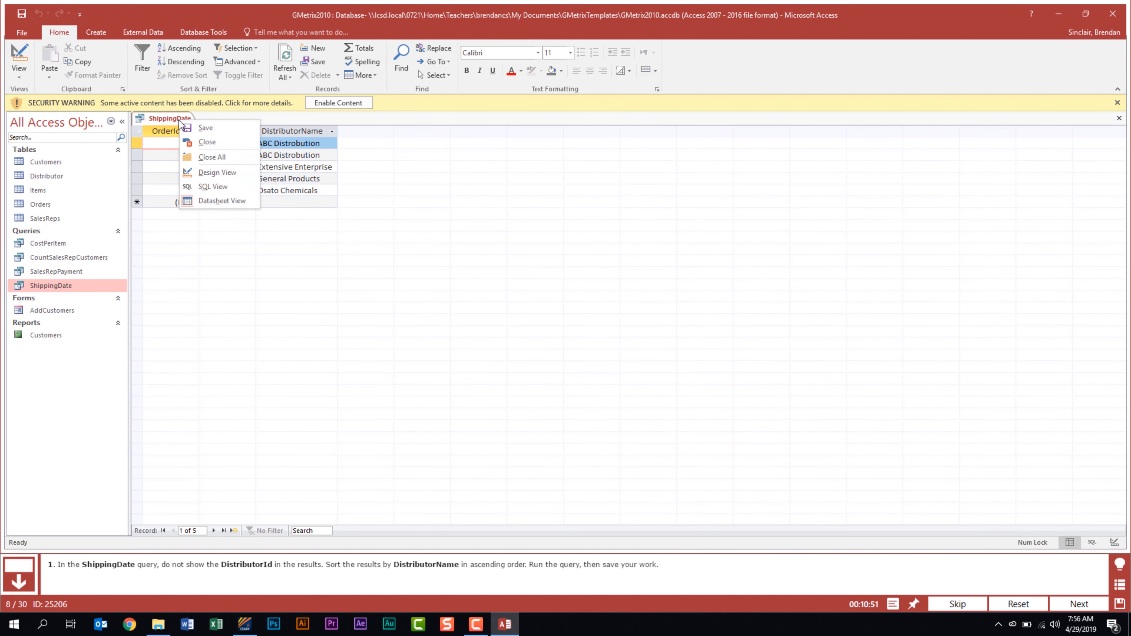
pyautogui.click(206, 129)
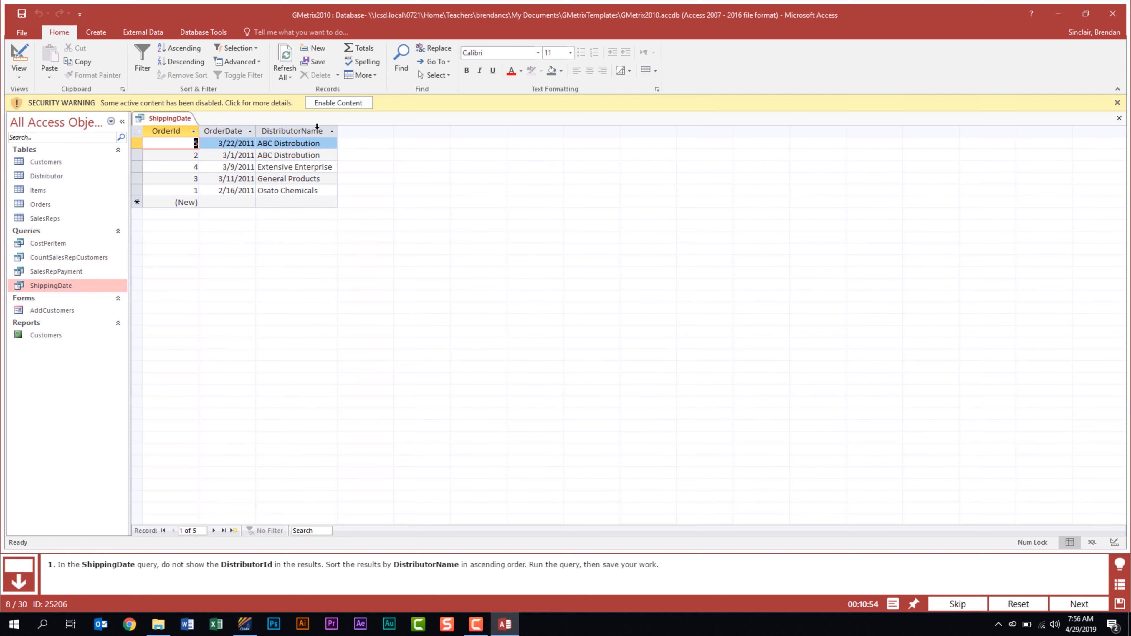
pyautogui.click(1085, 609)
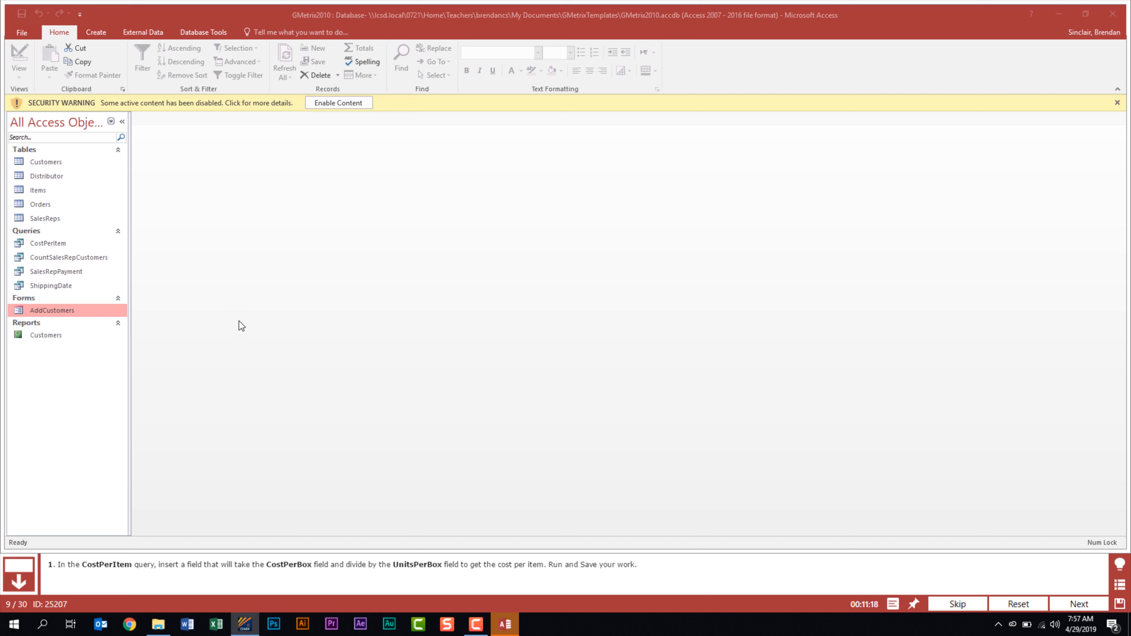
# Add a calculated field with the expression [CostPerBox] / [UnitsPerBox] to the CostPerItem query using the Expression Builder
pyautogui.rightClick(56, 248)
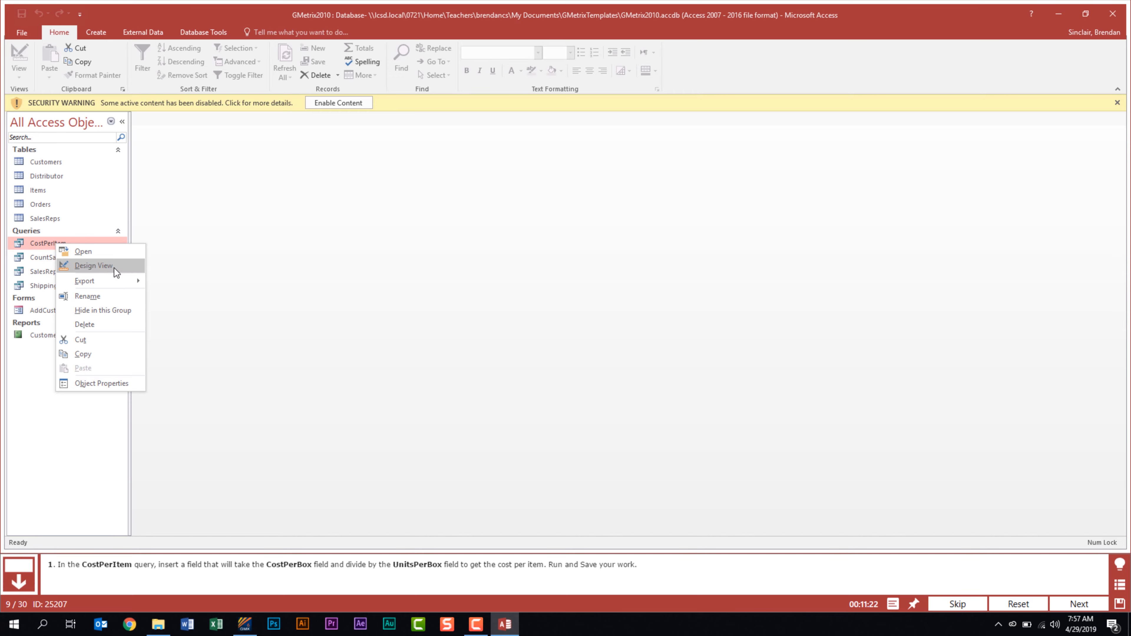
pyautogui.click(125, 268)
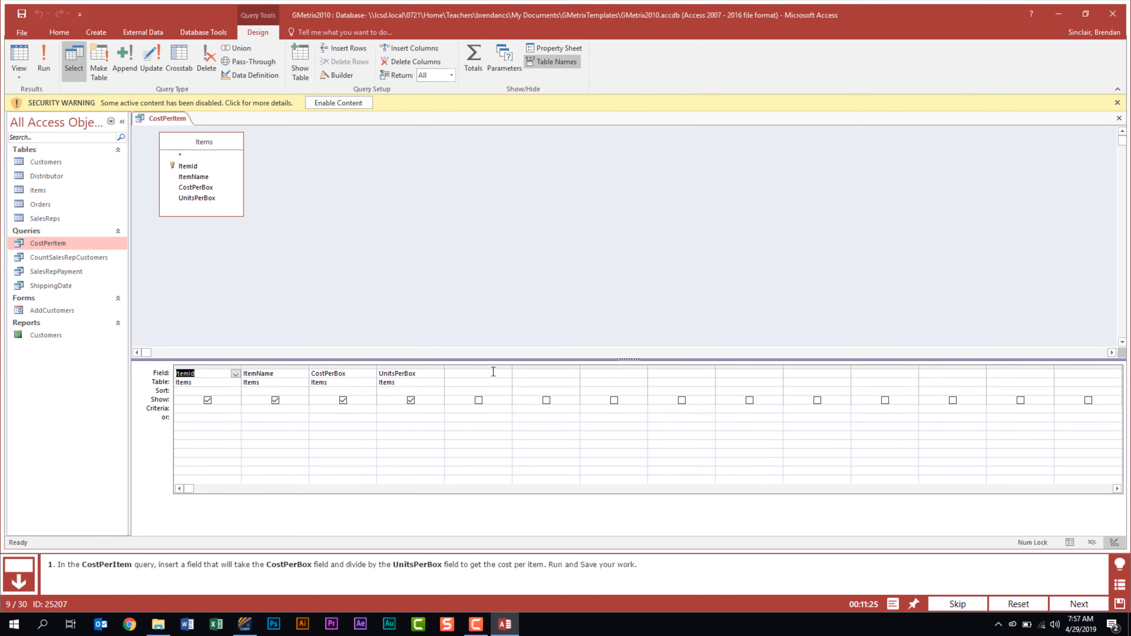
pyautogui.click(485, 374)
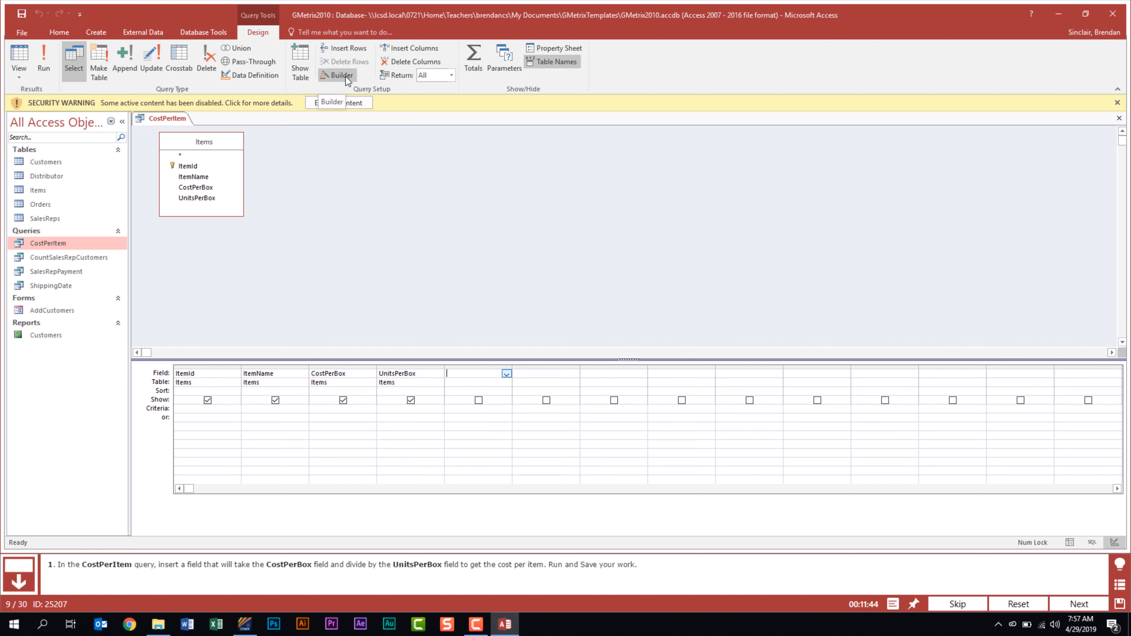
pyautogui.click(346, 76)
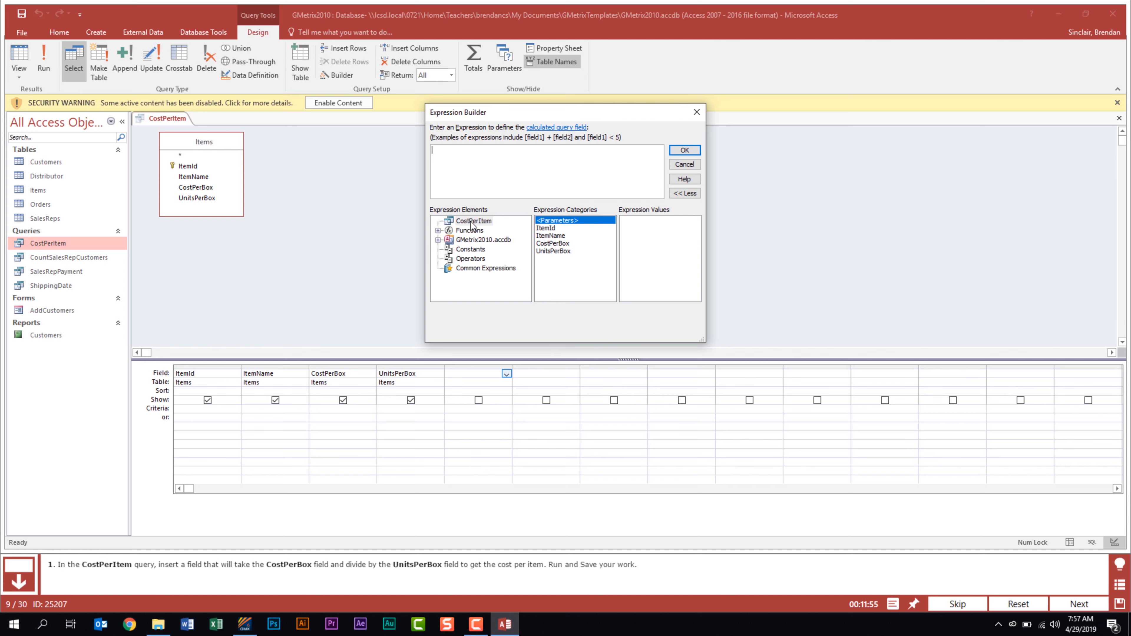
pyautogui.doubleClick(562, 244)
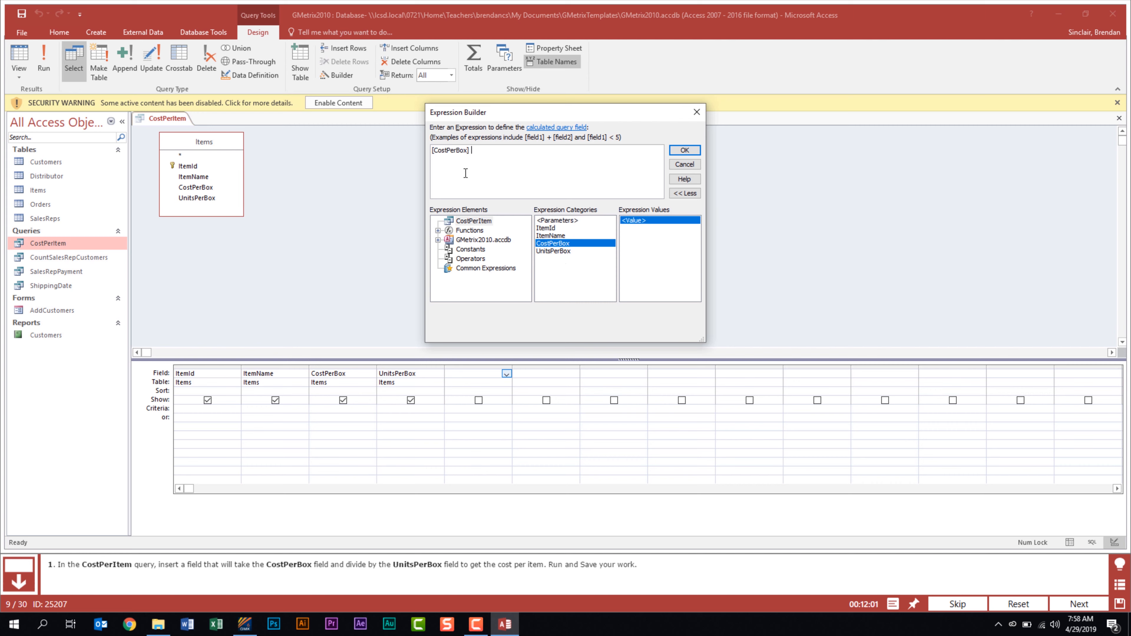
pyautogui.write('/')
pyautogui.doubleClick(563, 255)
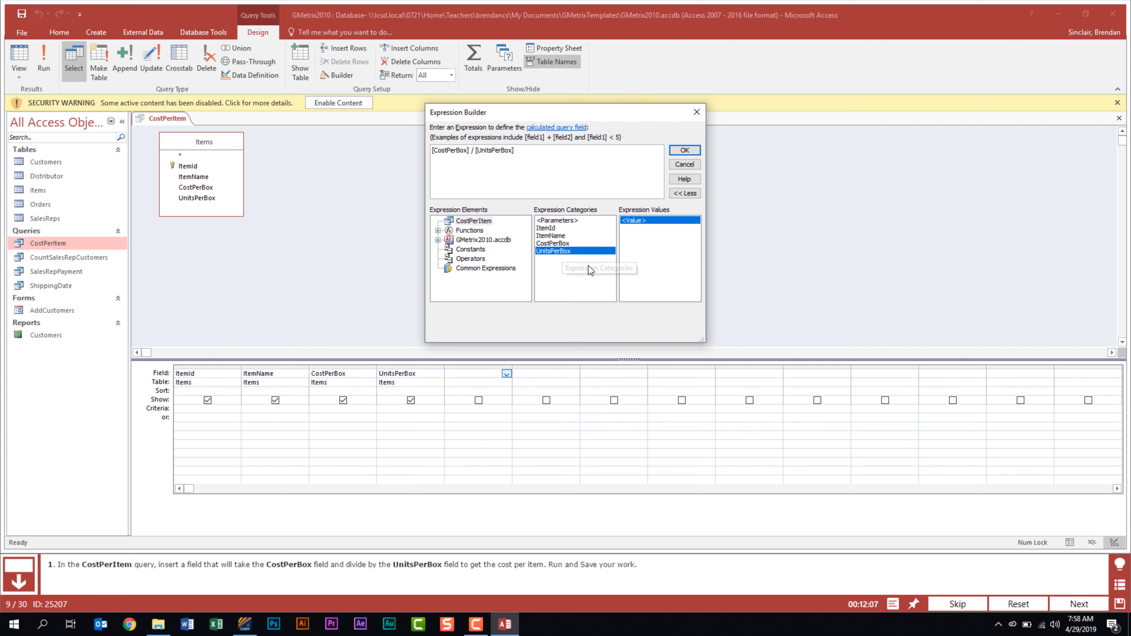
pyautogui.click(684, 152)
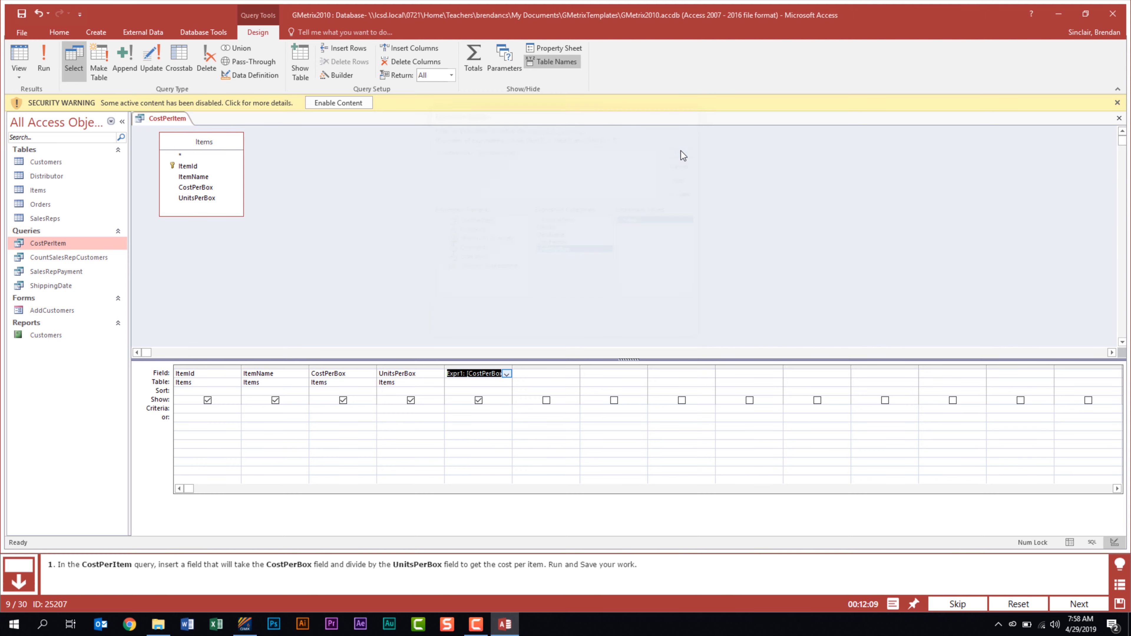
# Run and save the CostPerItem query, and advance to the next question
pyautogui.click(44, 58)
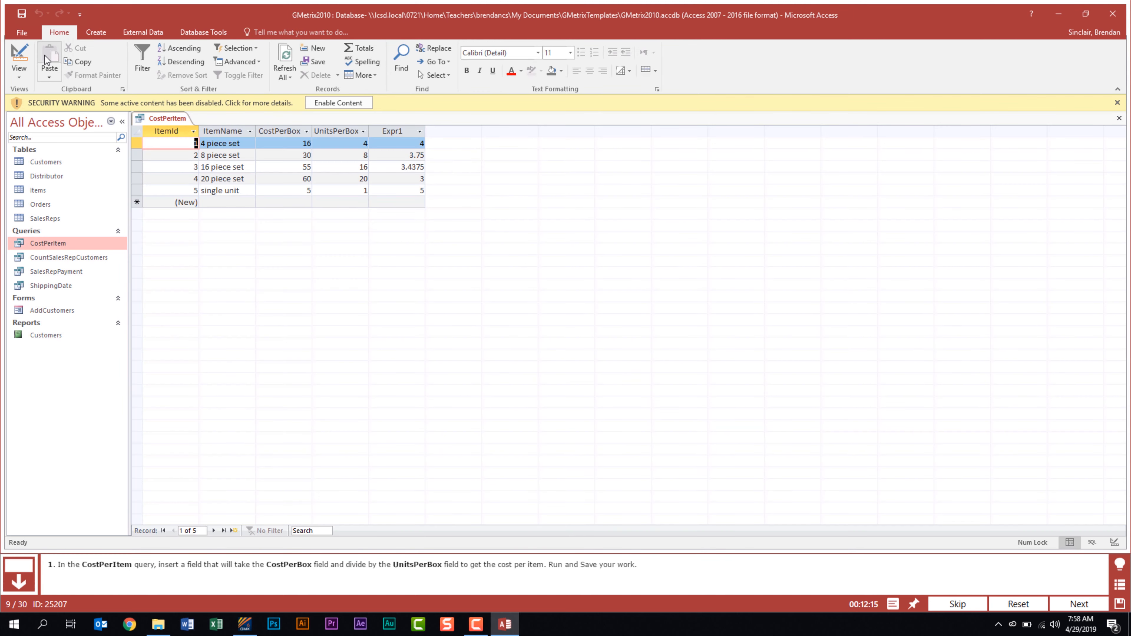
pyautogui.rightClick(166, 117)
pyautogui.click(187, 124)
pyautogui.click(1096, 608)
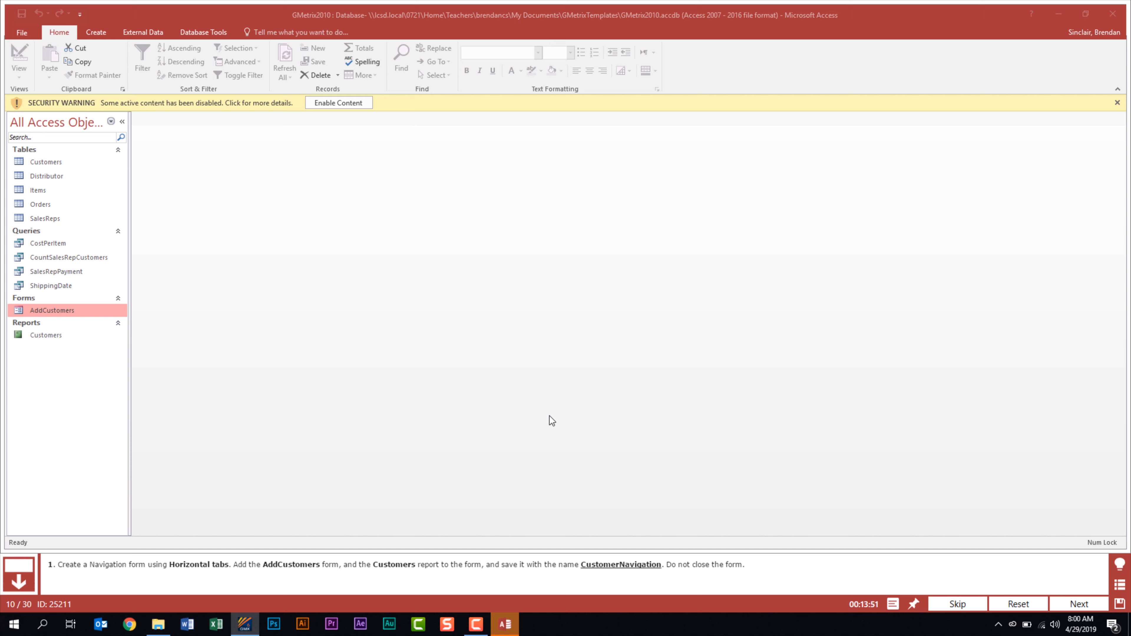
# Create a Horizontal Tabs navigation form containing the AddCustomers form and the Customers report
pyautogui.click(103, 34)
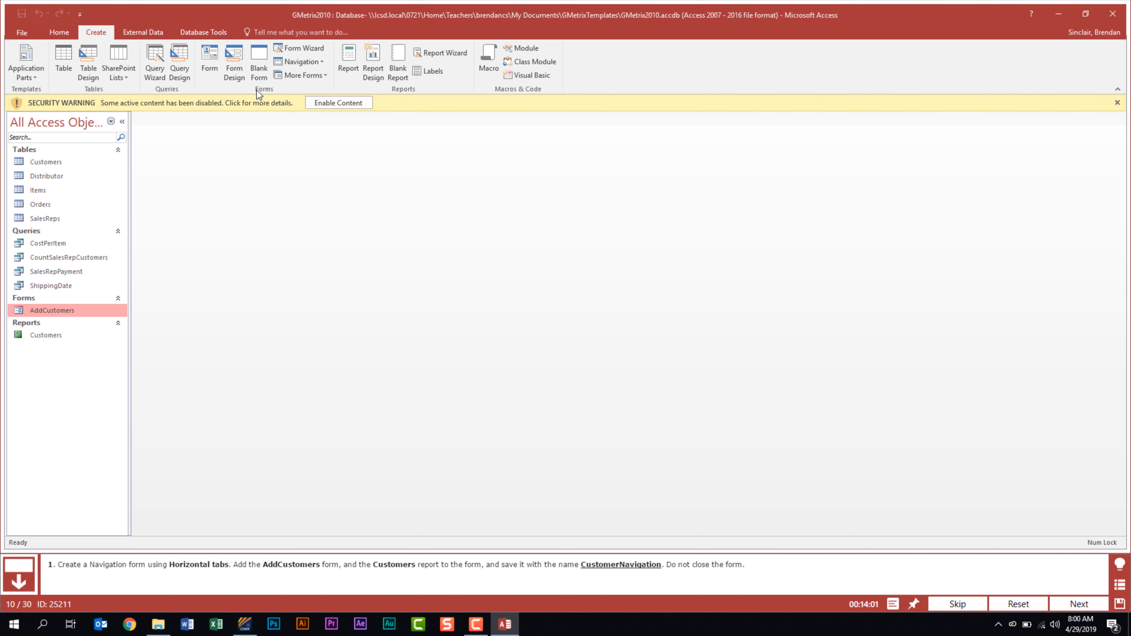
pyautogui.click(323, 61)
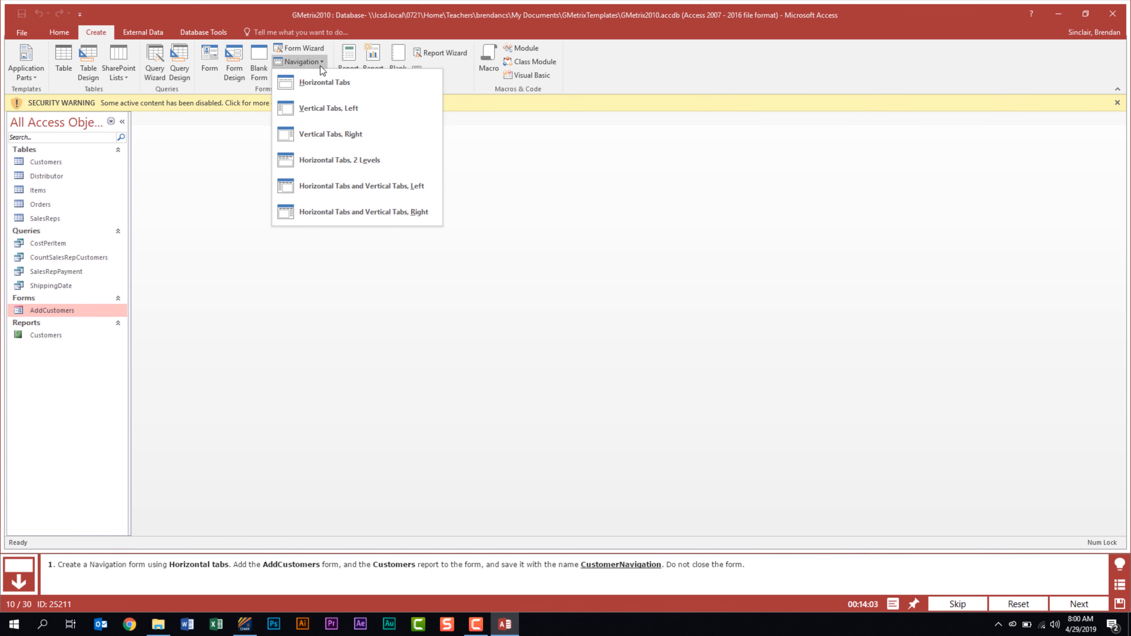
pyautogui.click(393, 83)
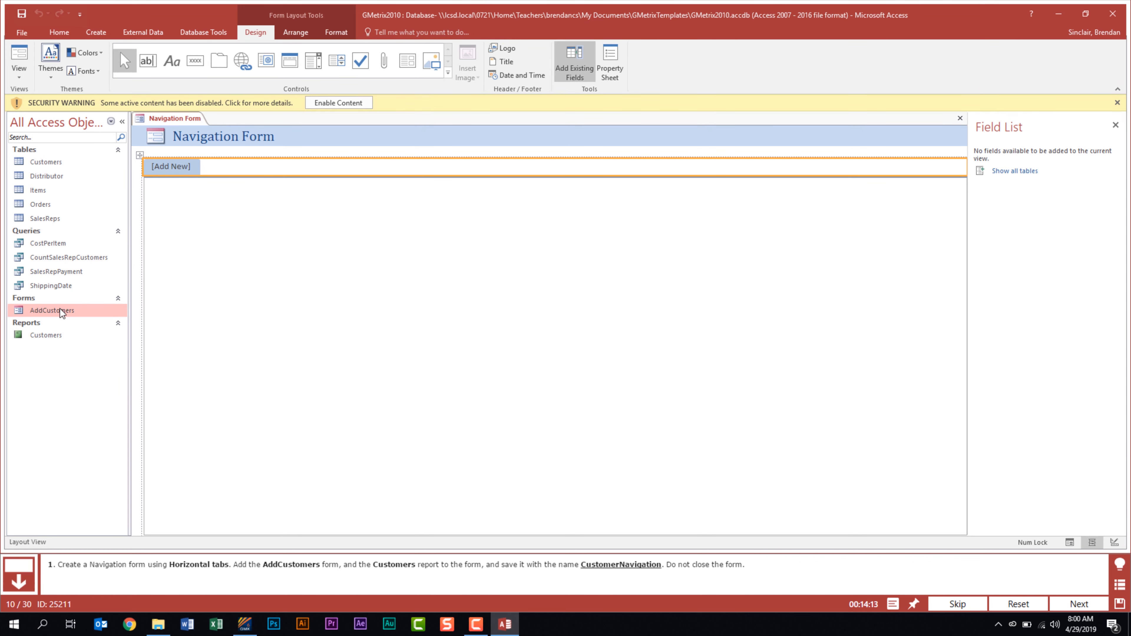
pyautogui.moveTo(44, 313)
pyautogui.mouseDown()
pyautogui.moveTo(180, 269)
pyautogui.moveTo(172, 167)
pyautogui.mouseUp()
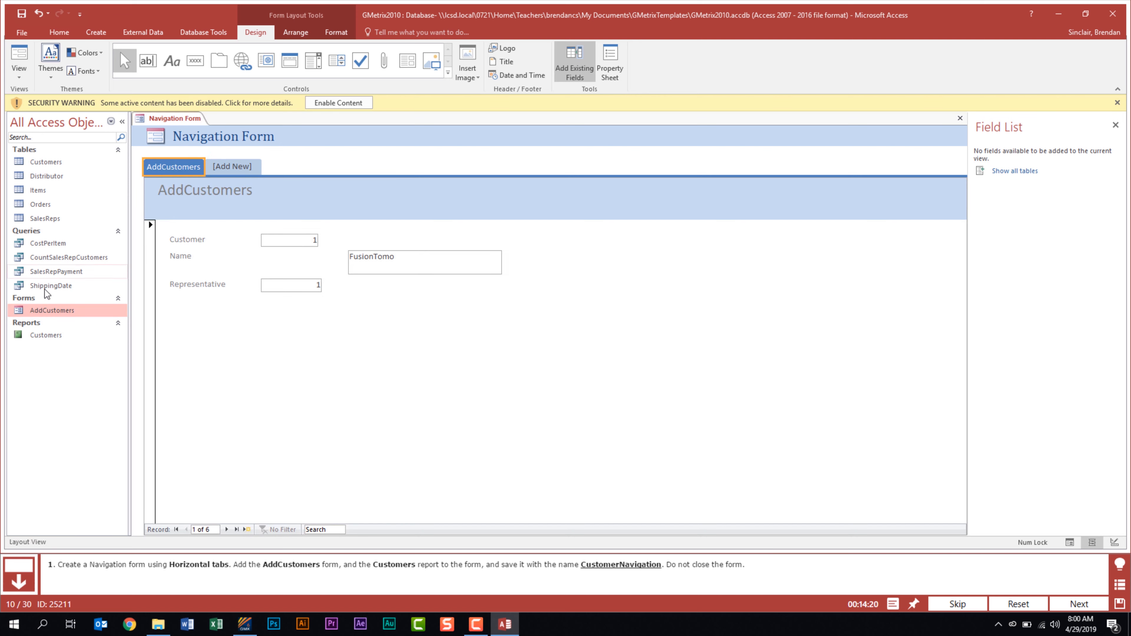
pyautogui.click(44, 335)
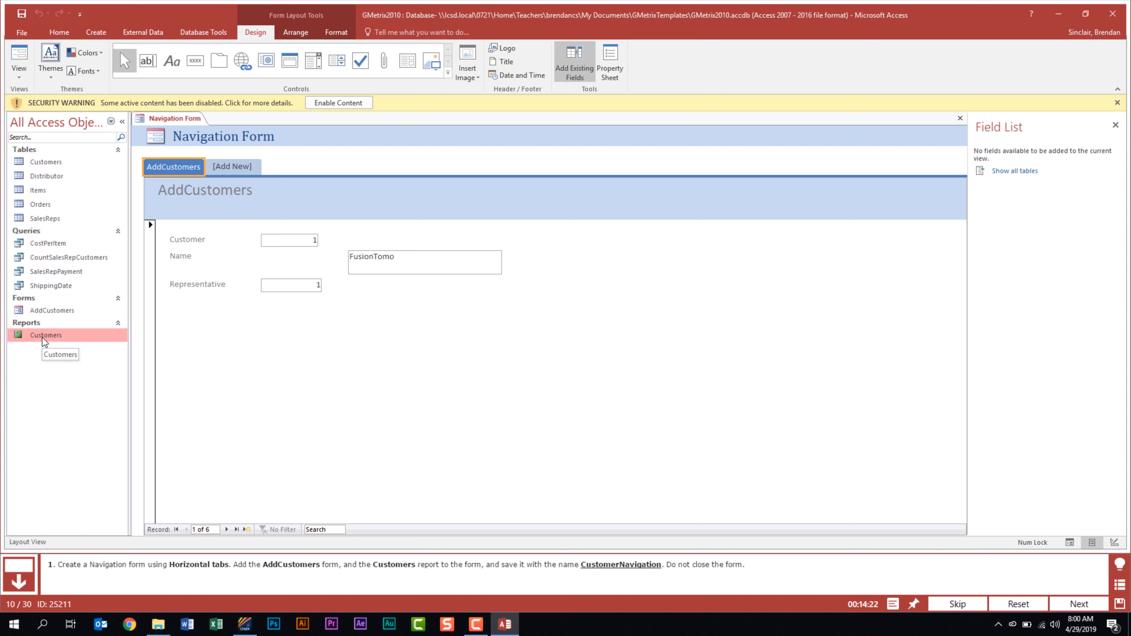
pyautogui.moveTo(42, 338)
pyautogui.mouseDown()
pyautogui.moveTo(111, 334)
pyautogui.moveTo(232, 285)
pyautogui.moveTo(219, 169)
pyautogui.mouseUp()
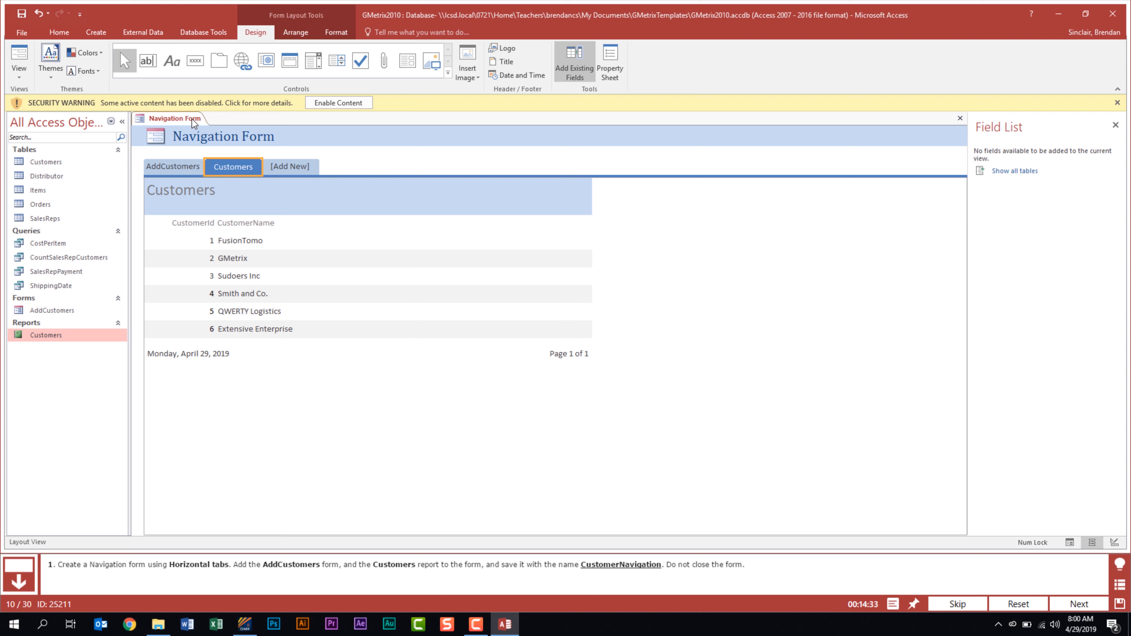
# Save the navigation form as CustomerNavigation and advance to the next question
pyautogui.rightClick(177, 119)
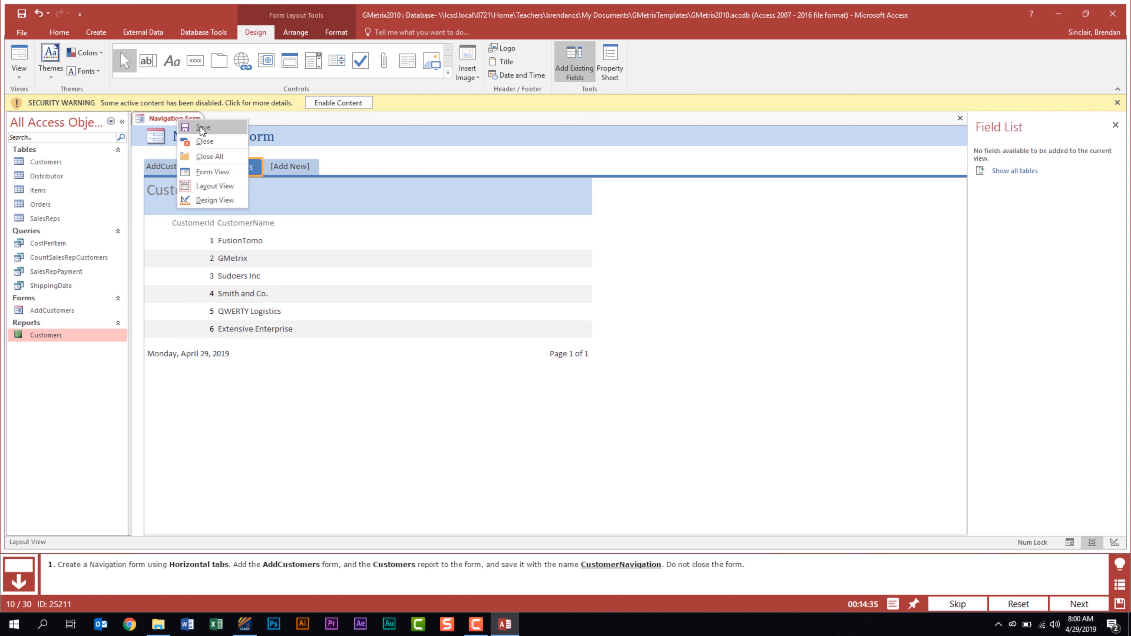
pyautogui.click(200, 127)
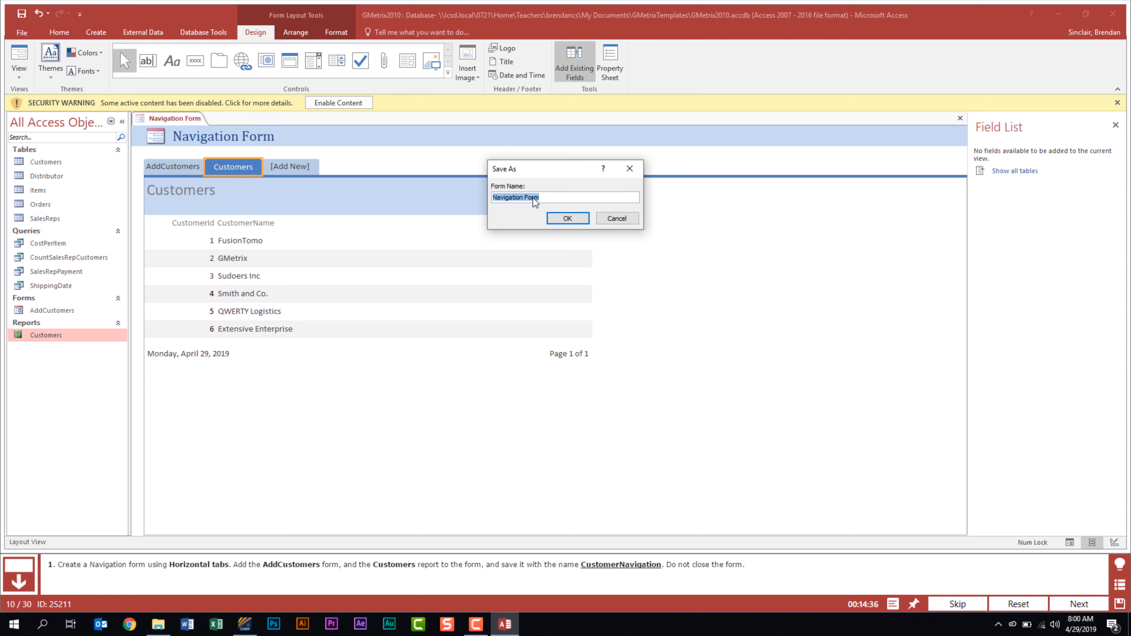
pyautogui.write('CustomerNavigation')
pyautogui.click(577, 218)
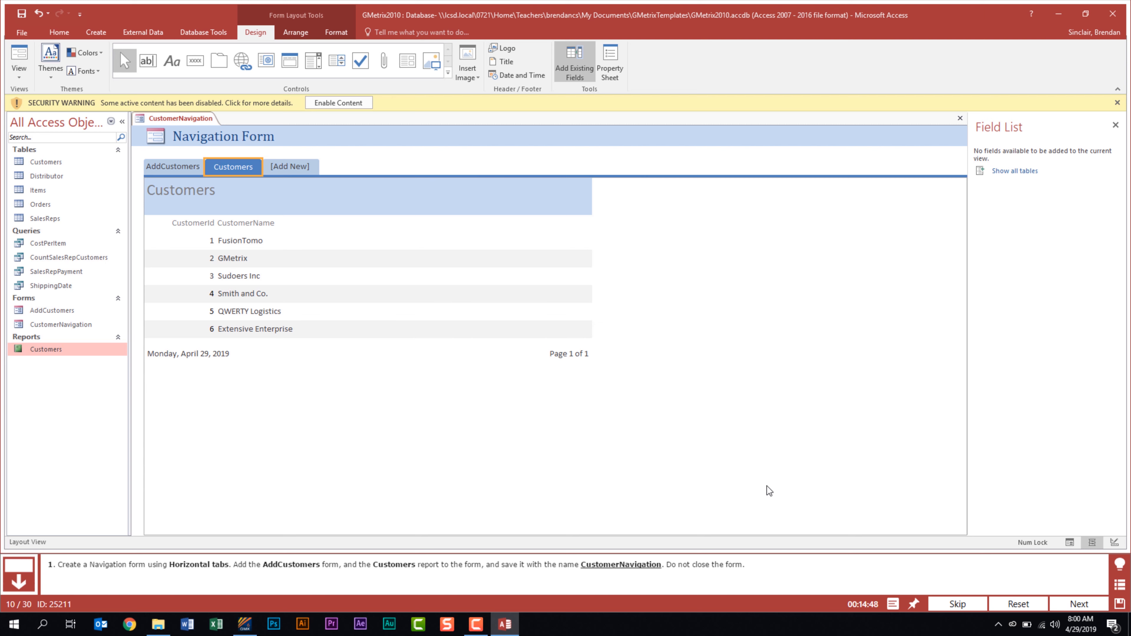
pyautogui.click(1079, 605)
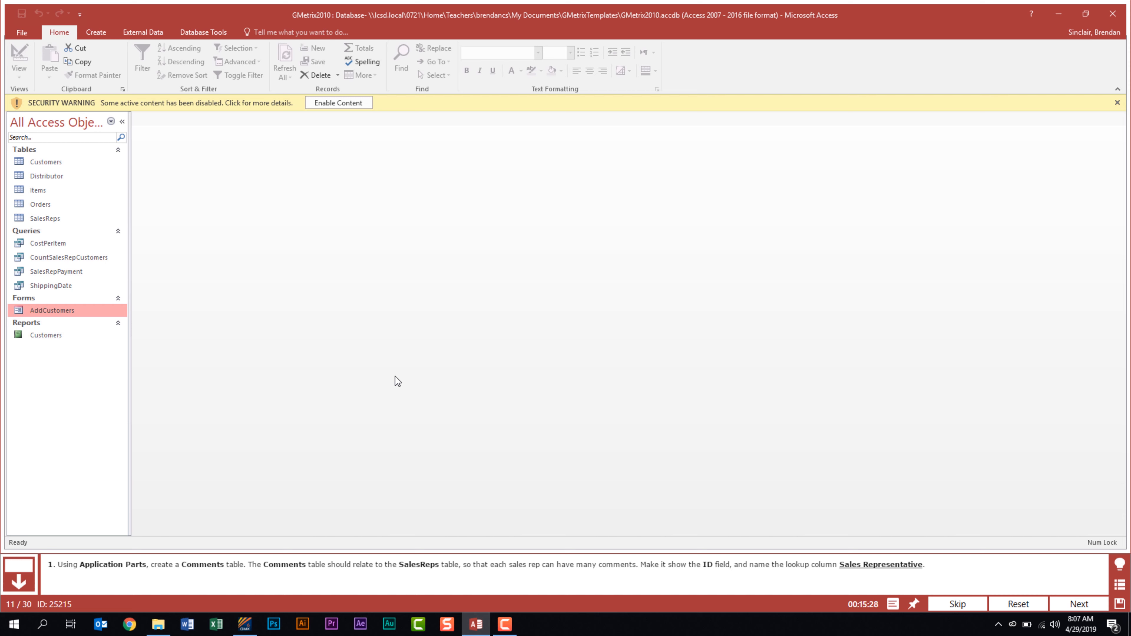
# Start a Comments table from Application Parts with a relationship of one SalesReps to many Comments
pyautogui.click(102, 33)
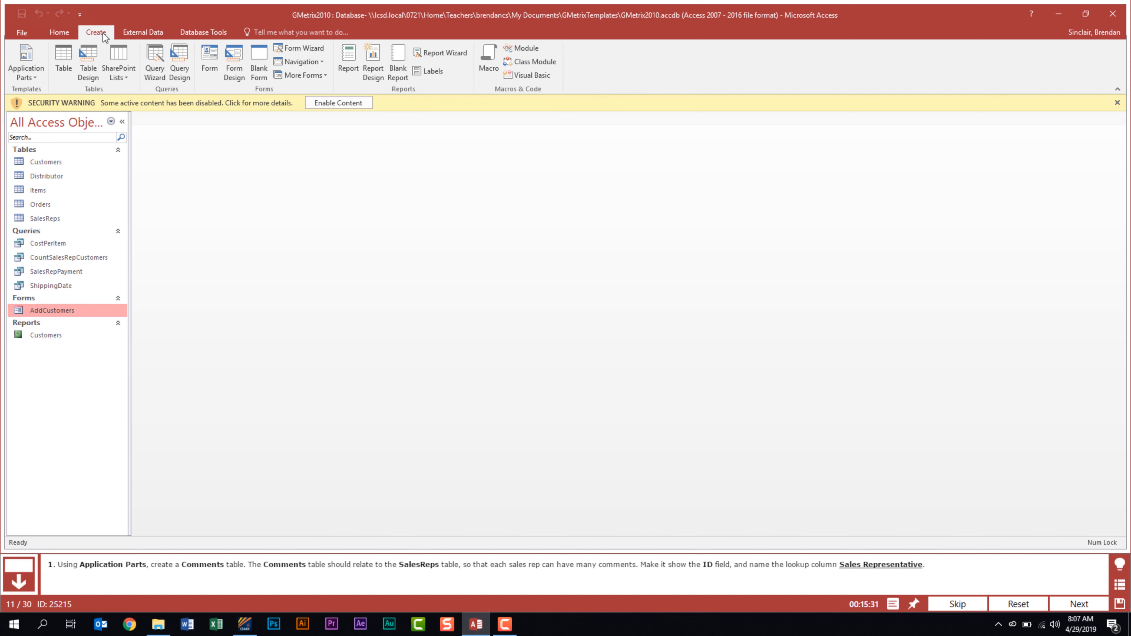
pyautogui.click(37, 77)
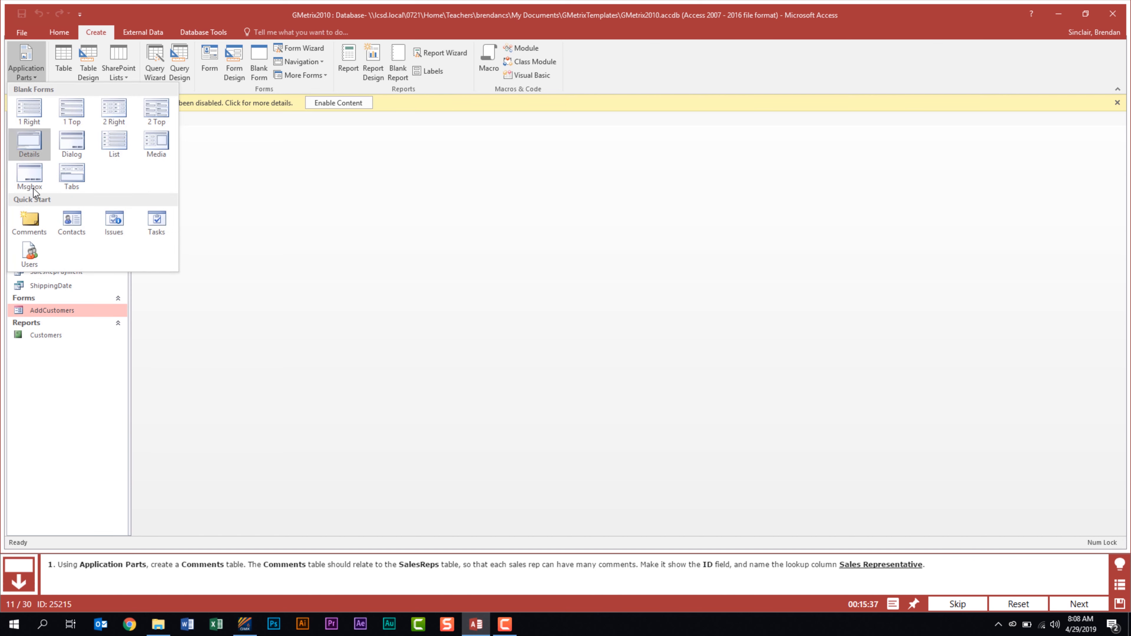
pyautogui.click(38, 225)
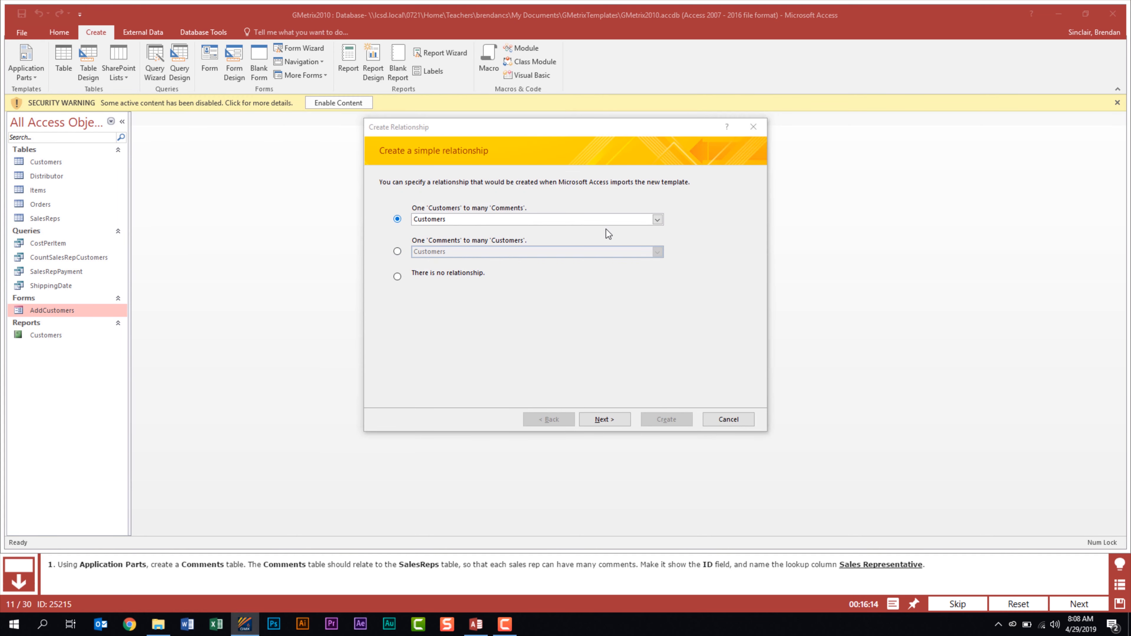
pyautogui.click(658, 219)
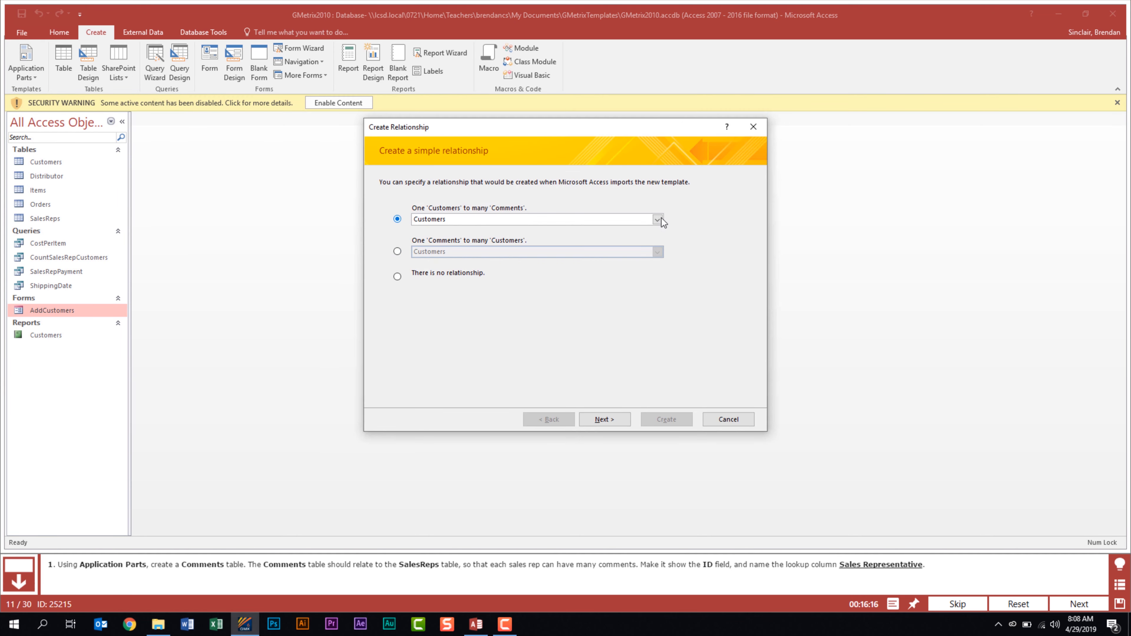
pyautogui.click(602, 261)
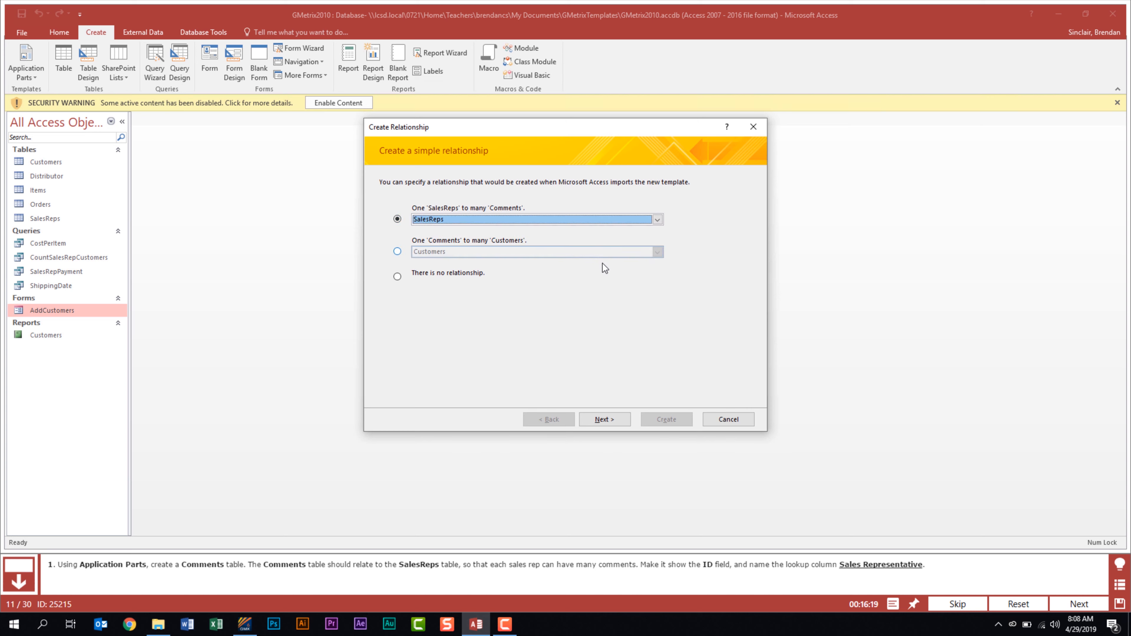
pyautogui.click(608, 421)
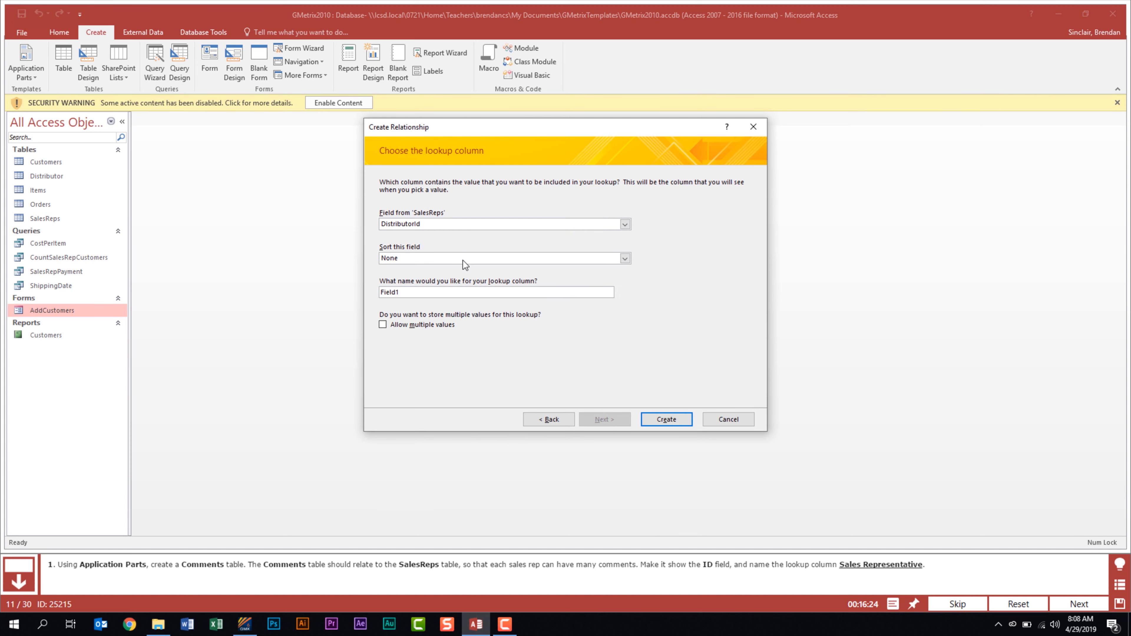
# Create the Comments relationship using the ID field from SalesReps and a lookup column named Sales Representative, and advance to the next question
pyautogui.click(515, 223)
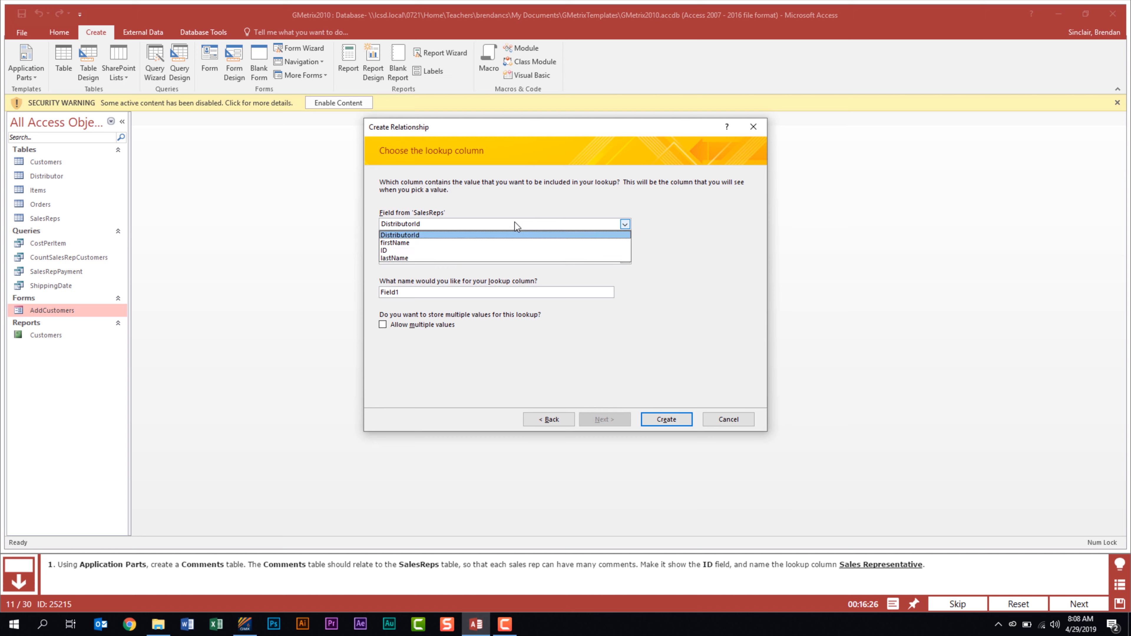
pyautogui.click(473, 252)
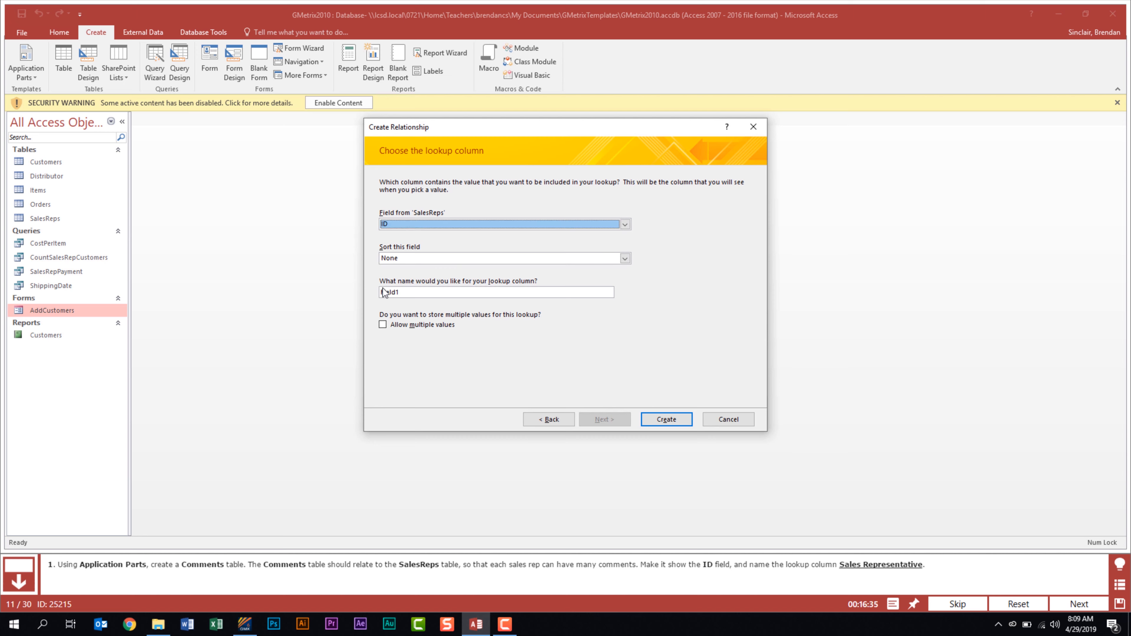
pyautogui.moveTo(432, 291); pyautogui.dragTo(376, 294)
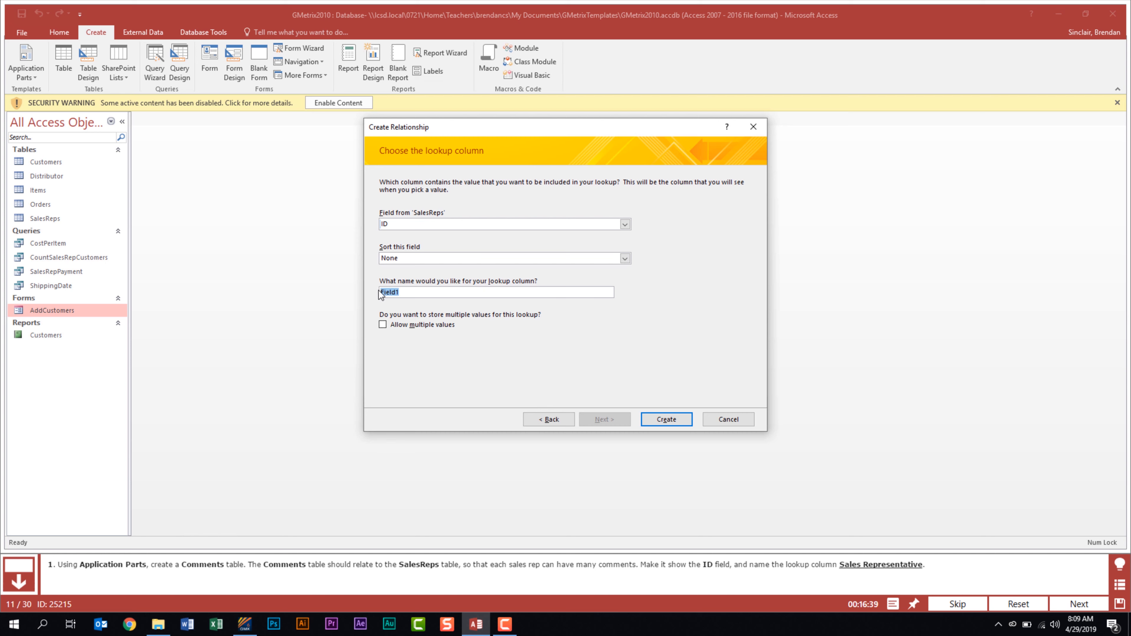
pyautogui.write('Sales Representative')
pyautogui.click(664, 419)
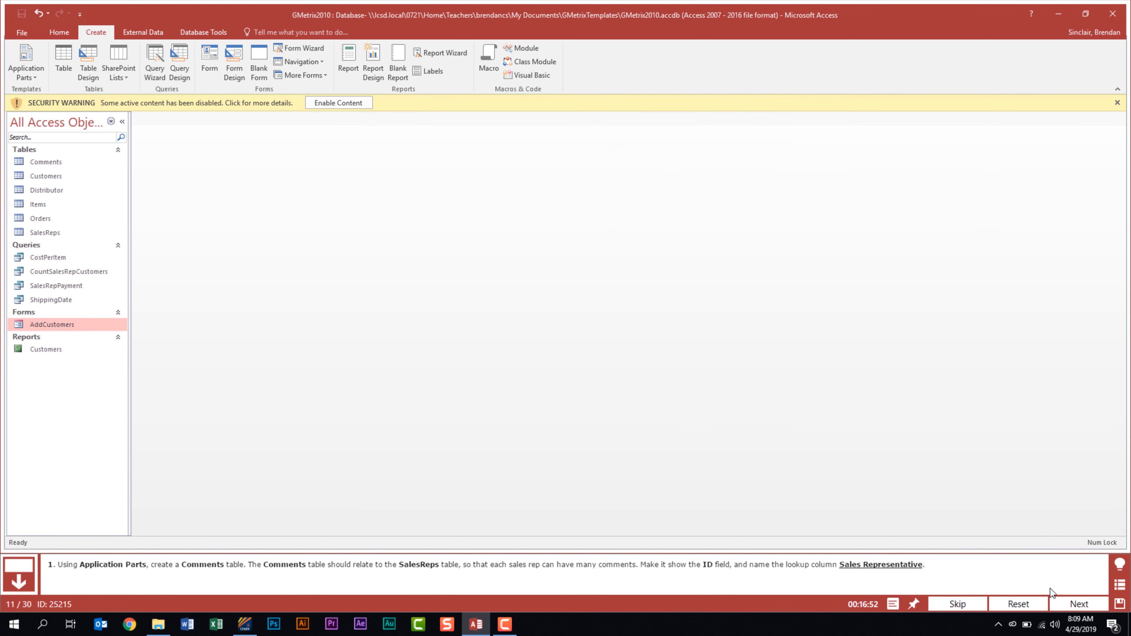
pyautogui.click(1065, 602)
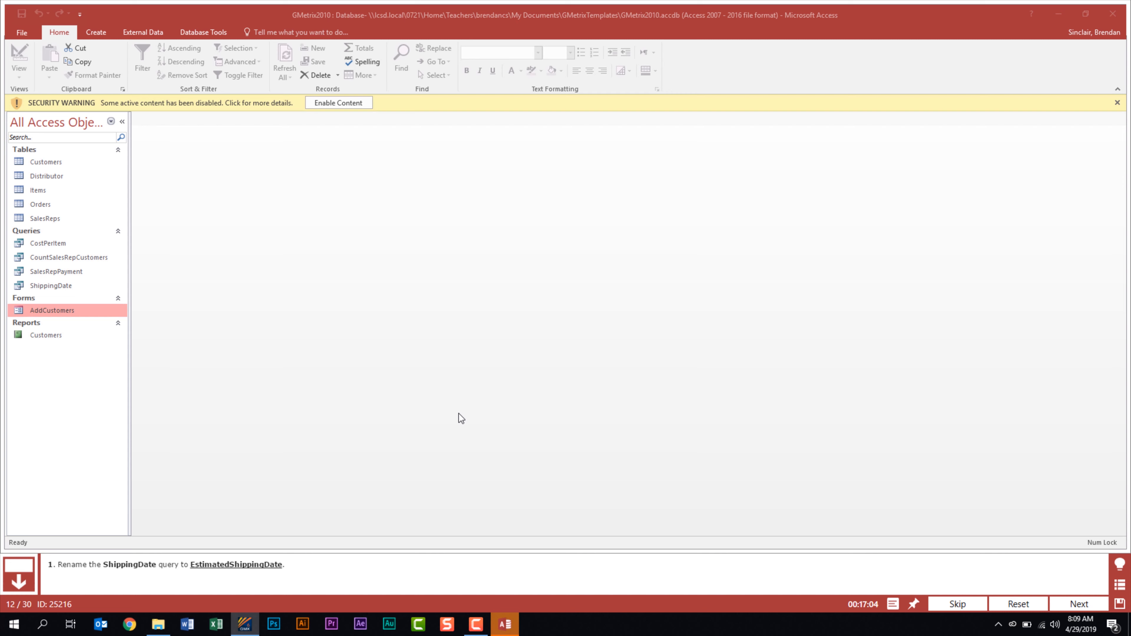
# Rename the ShippingDate query as EstimatedShippingDate and advance to the next question
pyautogui.rightClick(53, 287)
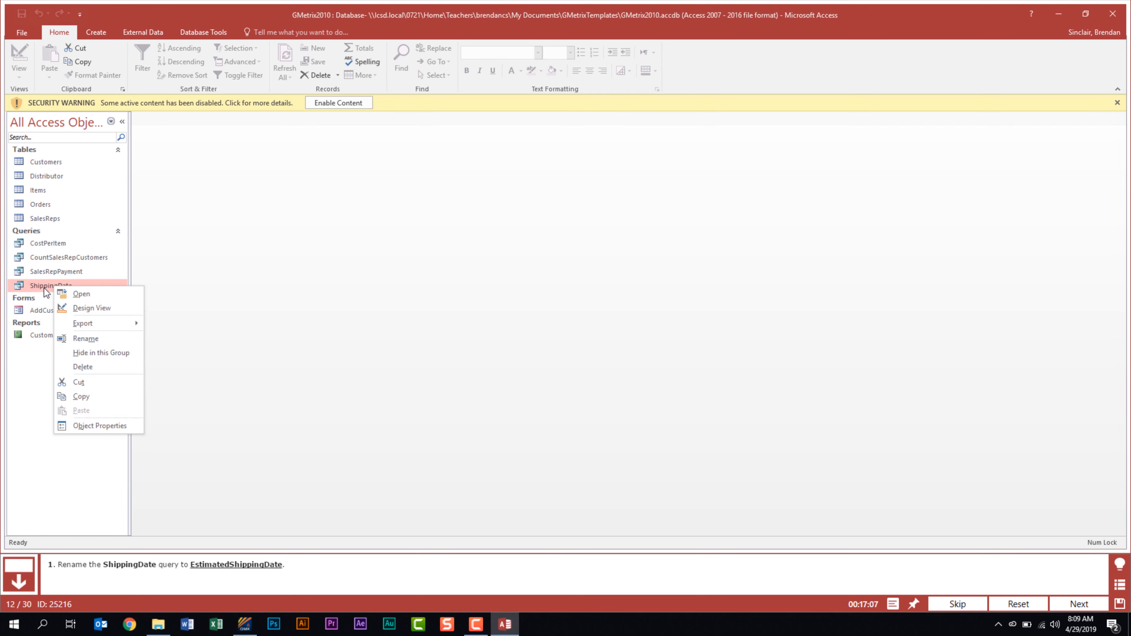
pyautogui.click(121, 341)
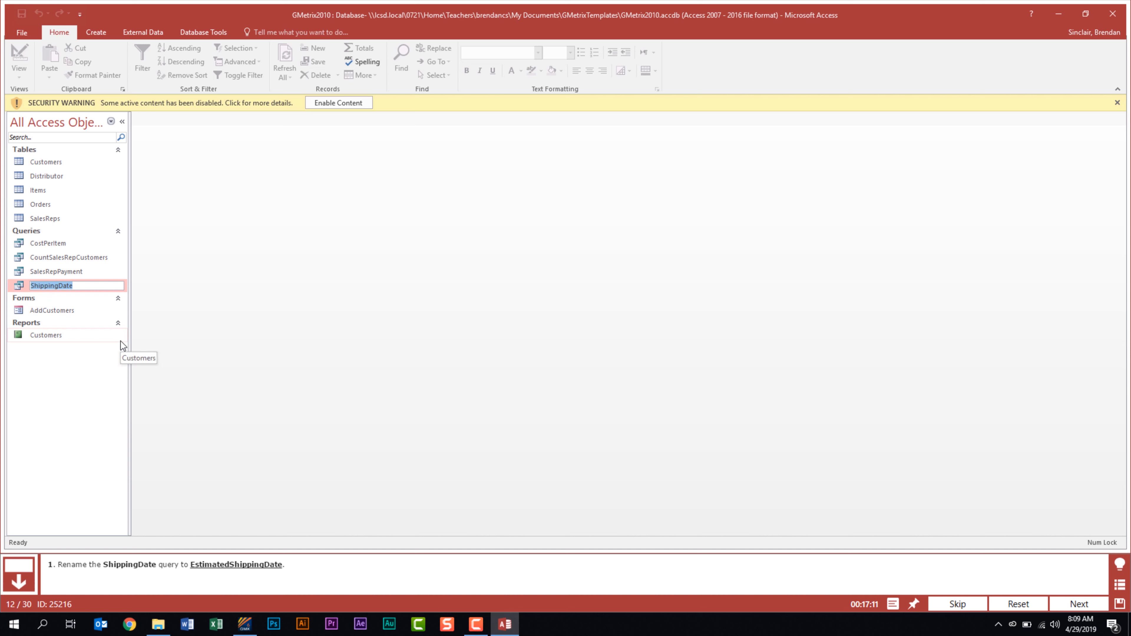
pyautogui.write('EstimatedShippingDate')
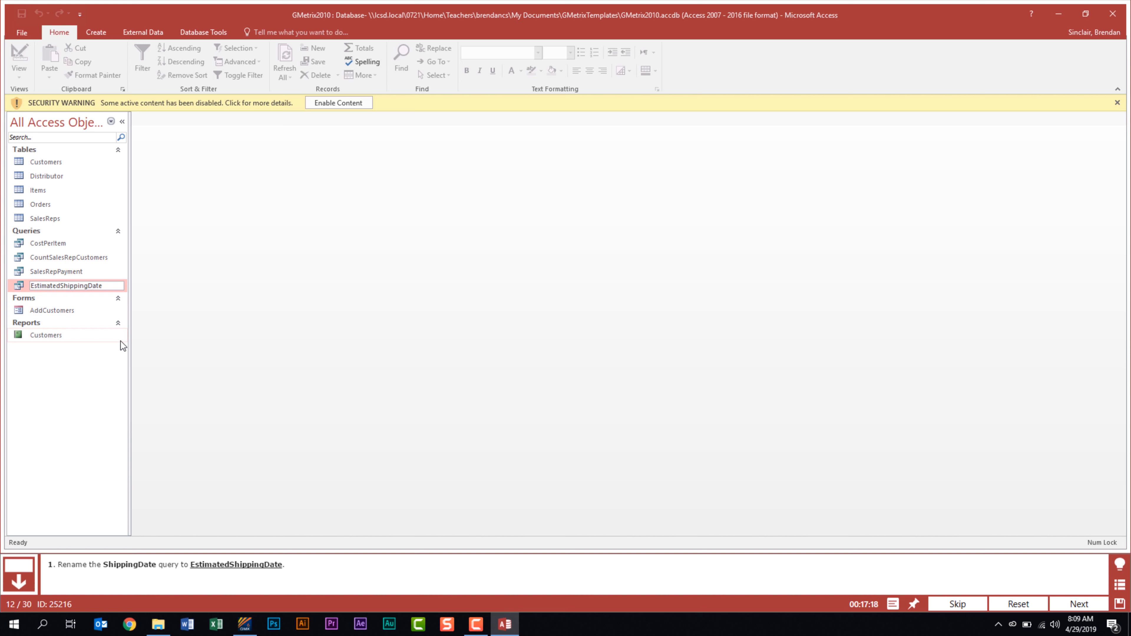
pyautogui.press('Return')
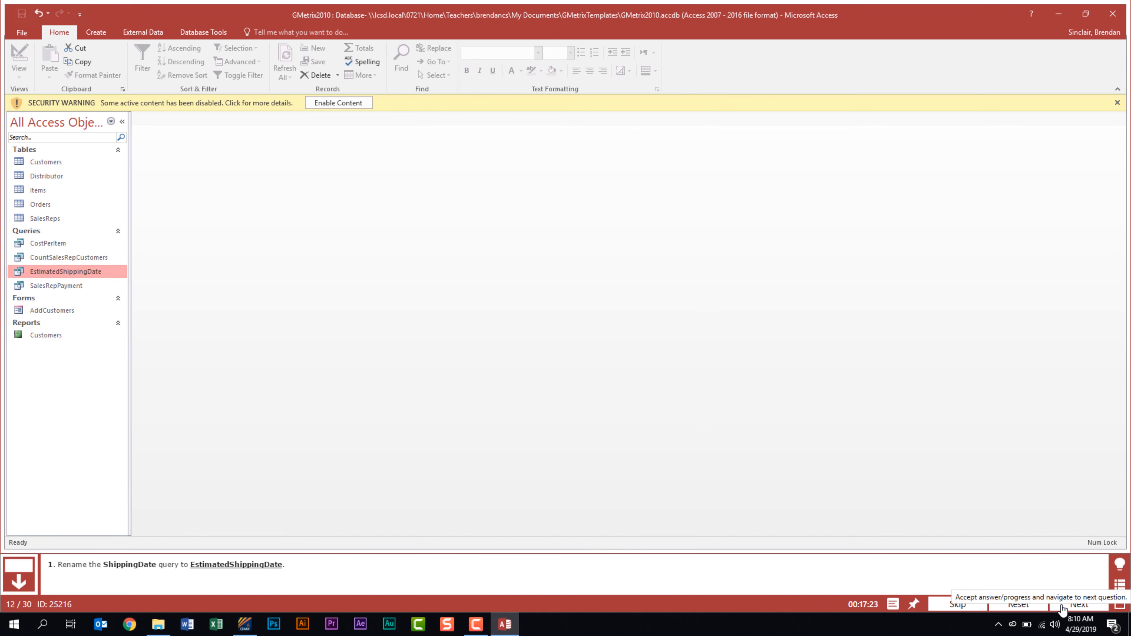
pyautogui.click(1079, 605)
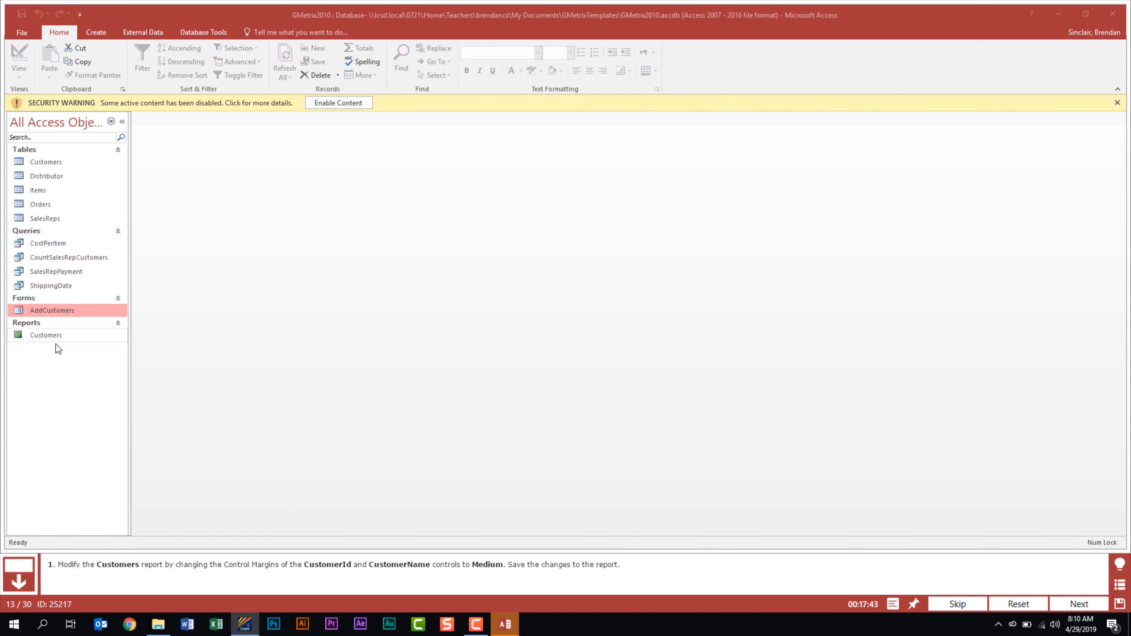
# In the Customers report's design, set the control margins of the CustomerId and CustomerName detail controls to Medium
pyautogui.rightClick(59, 334)
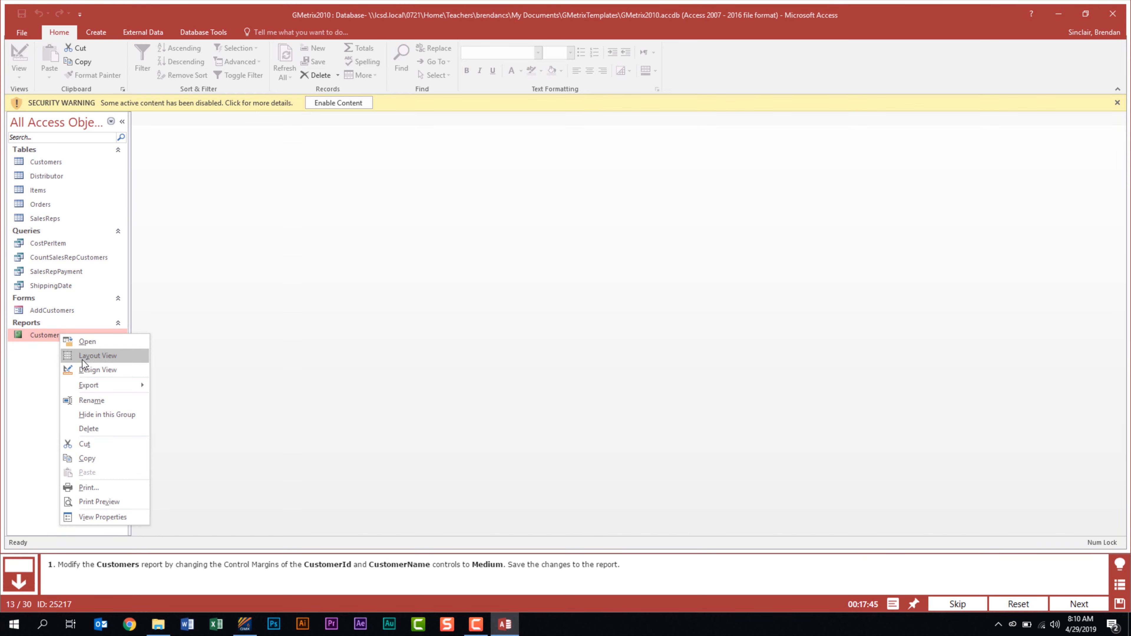
pyautogui.click(108, 368)
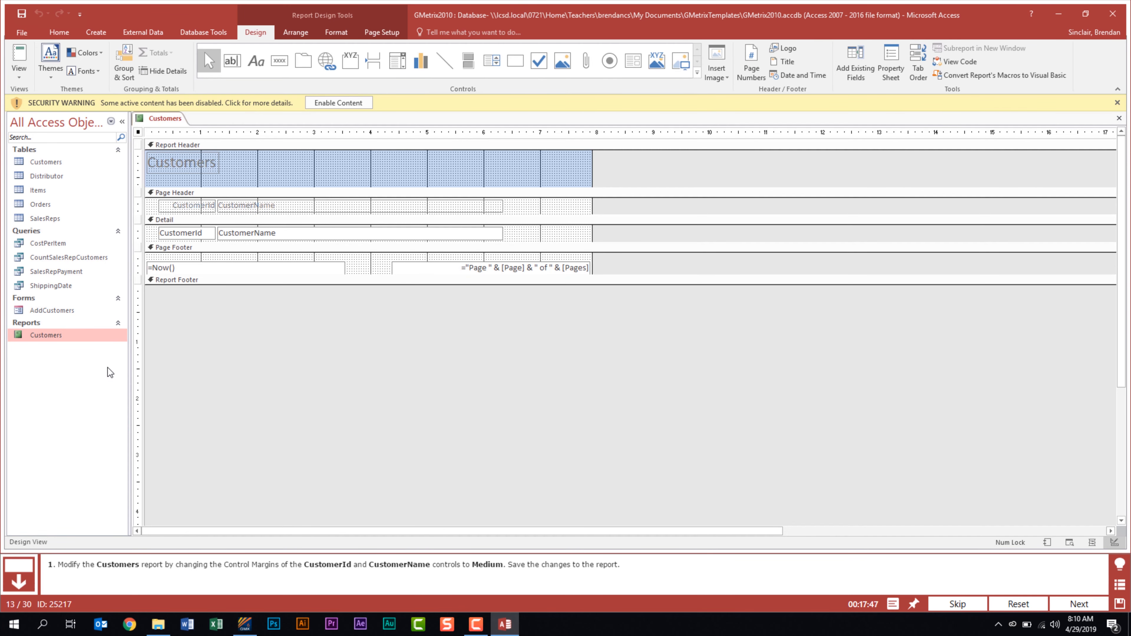
pyautogui.click(205, 236)
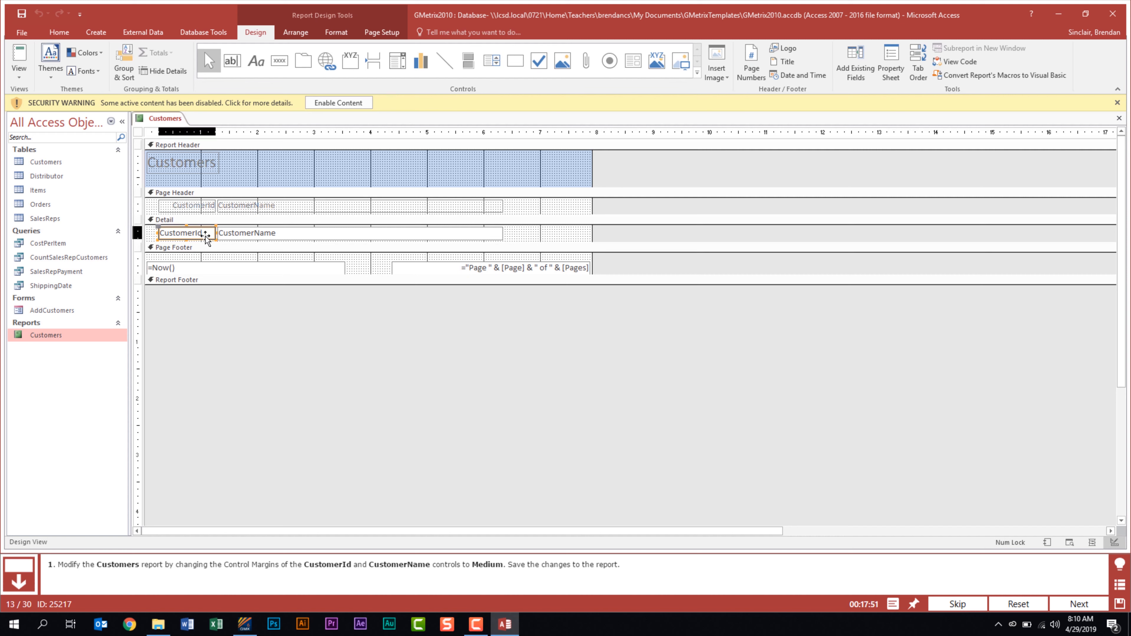
pyautogui.keyDown('shift'); pyautogui.click(337, 239); pyautogui.keyUp('shift')
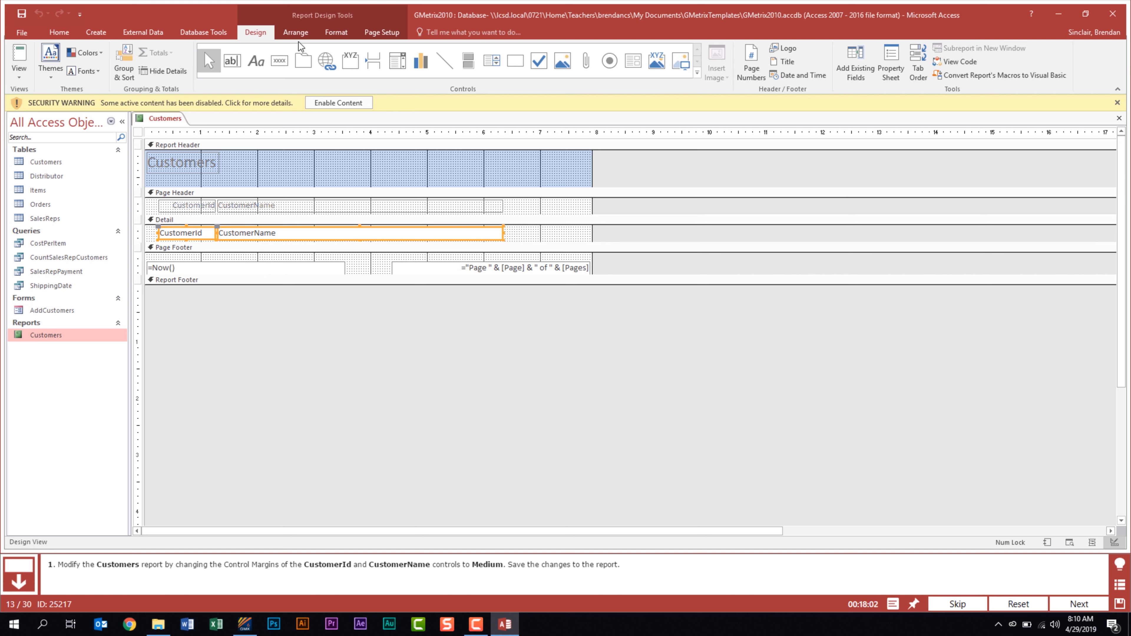
pyautogui.click(301, 31)
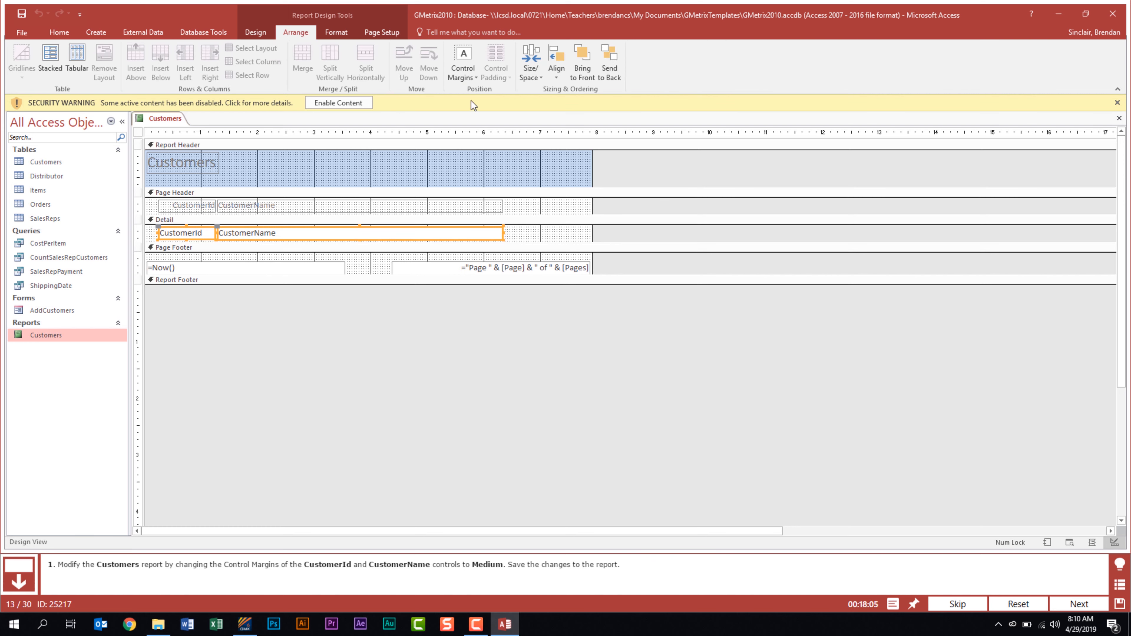
pyautogui.click(476, 78)
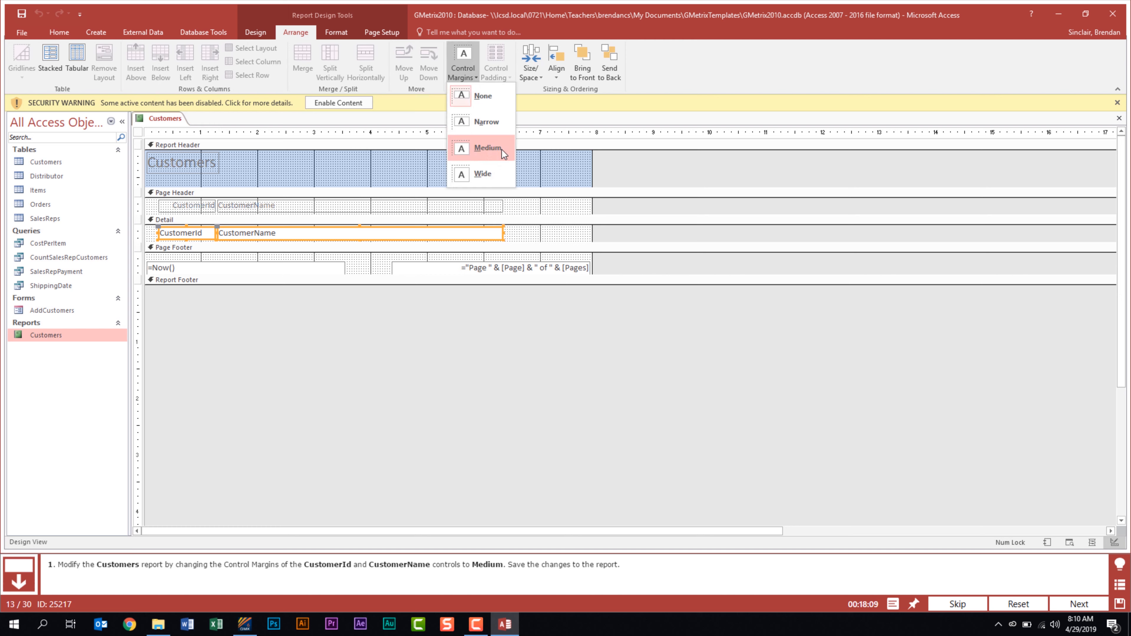
pyautogui.click(488, 148)
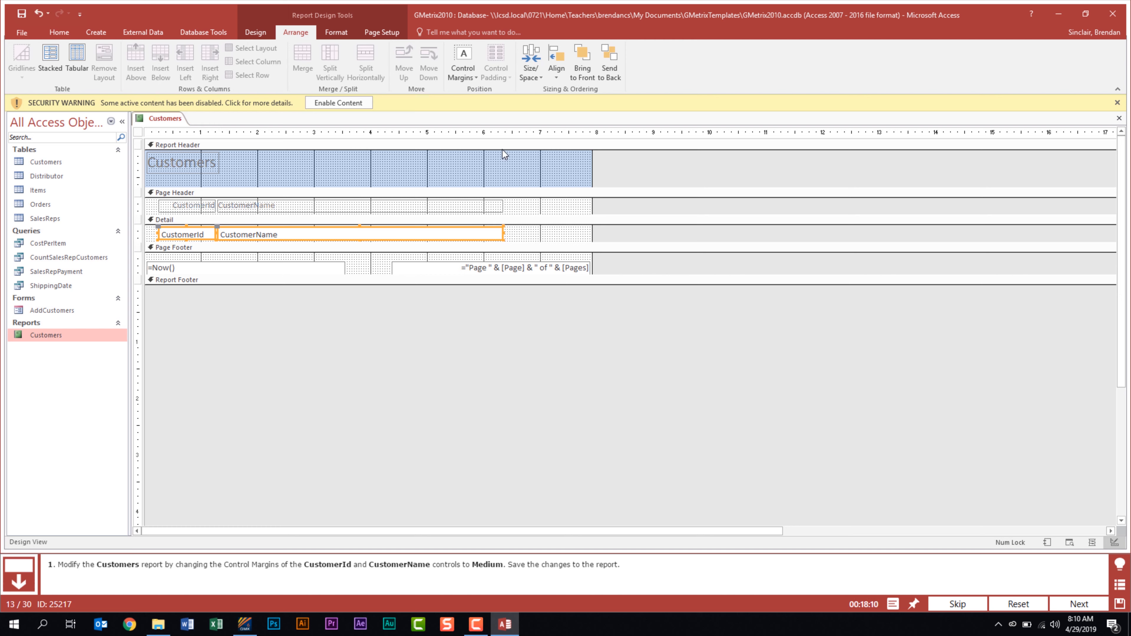
pyautogui.click(548, 239)
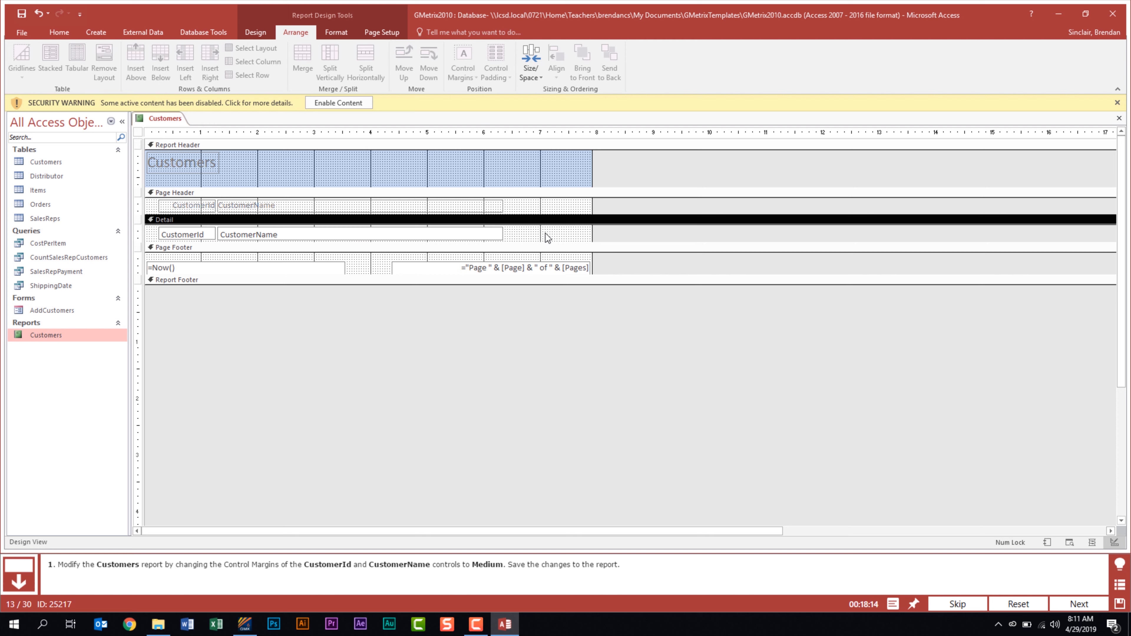
# Save the Customers report and advance to the next question
pyautogui.rightClick(160, 120)
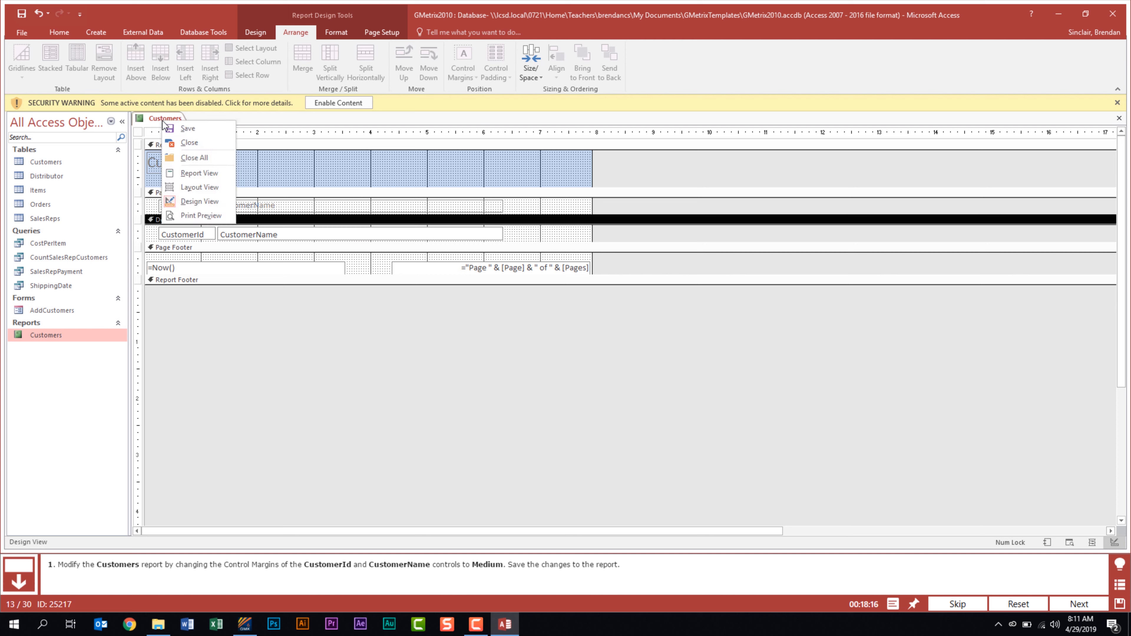
pyautogui.click(173, 127)
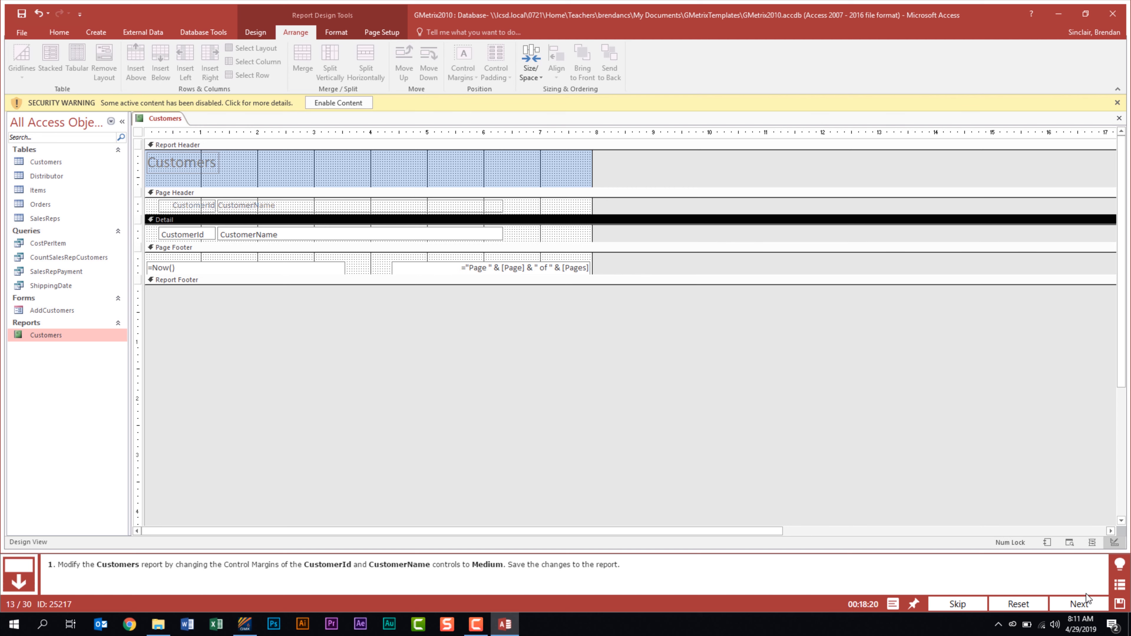
pyautogui.click(1079, 604)
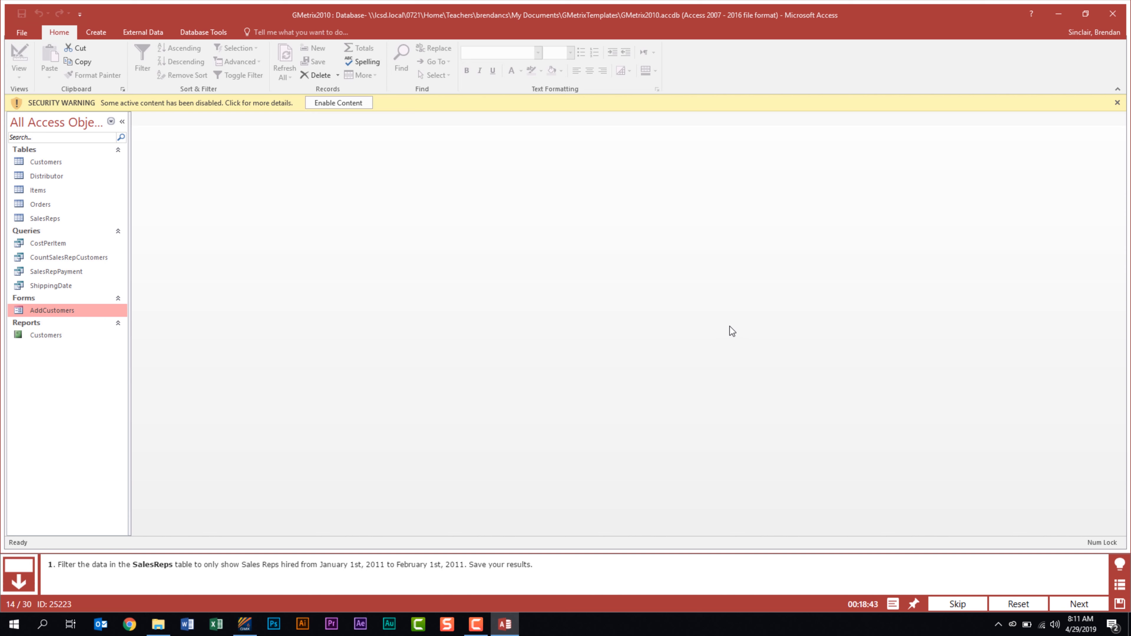
# Filter the SalesReps table to show Hire Date values between 1/1/2011 and 2/1/2011
pyautogui.doubleClick(41, 222)
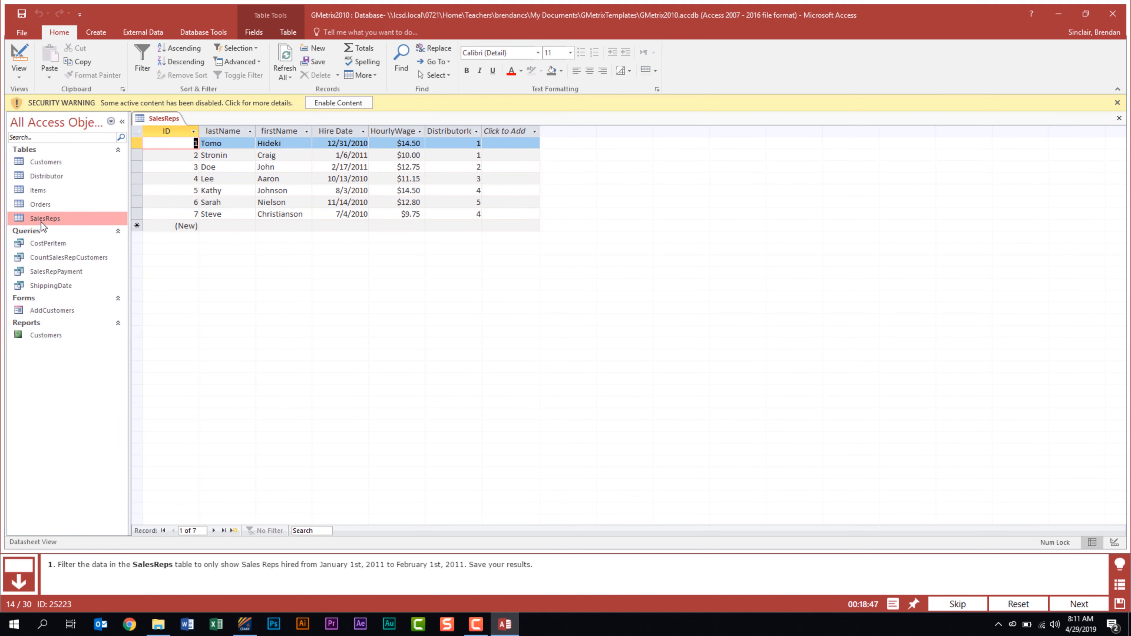
pyautogui.click(364, 132)
pyautogui.moveTo(468, 196)
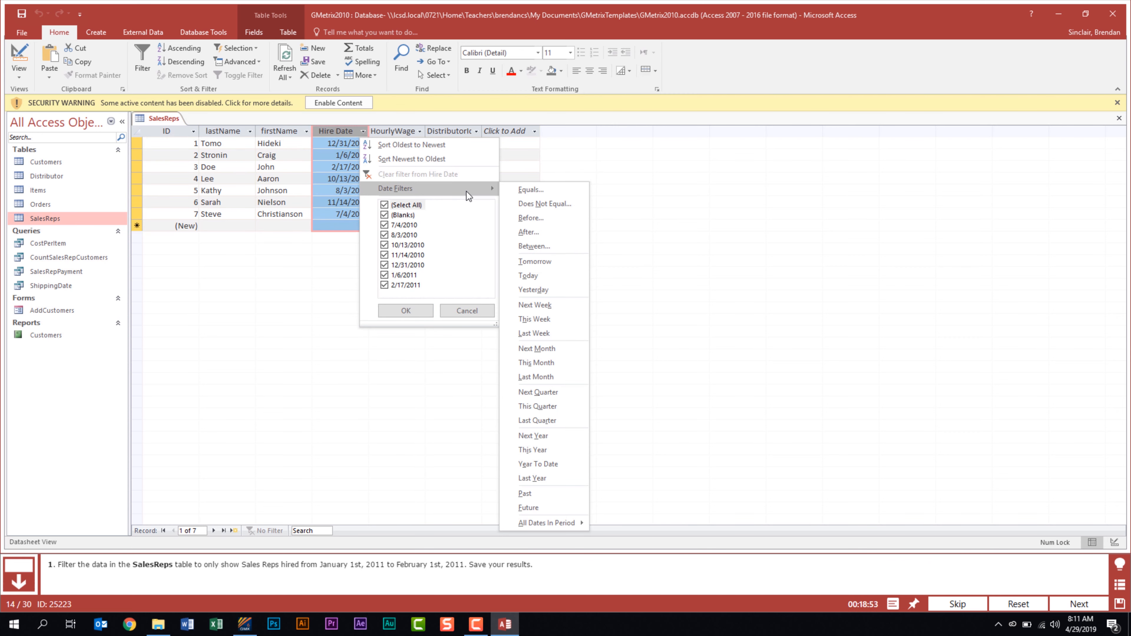
pyautogui.click(569, 246)
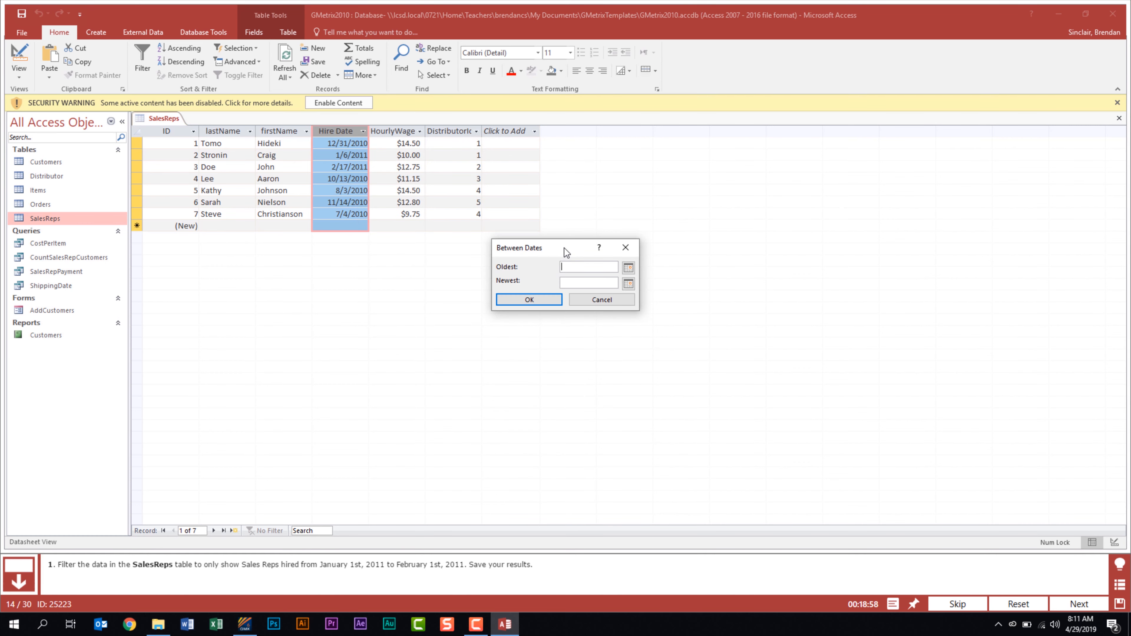
pyautogui.write('1/1/2011')
pyautogui.press('Tab')
pyautogui.write('2/1/2011')
pyautogui.click(529, 299)
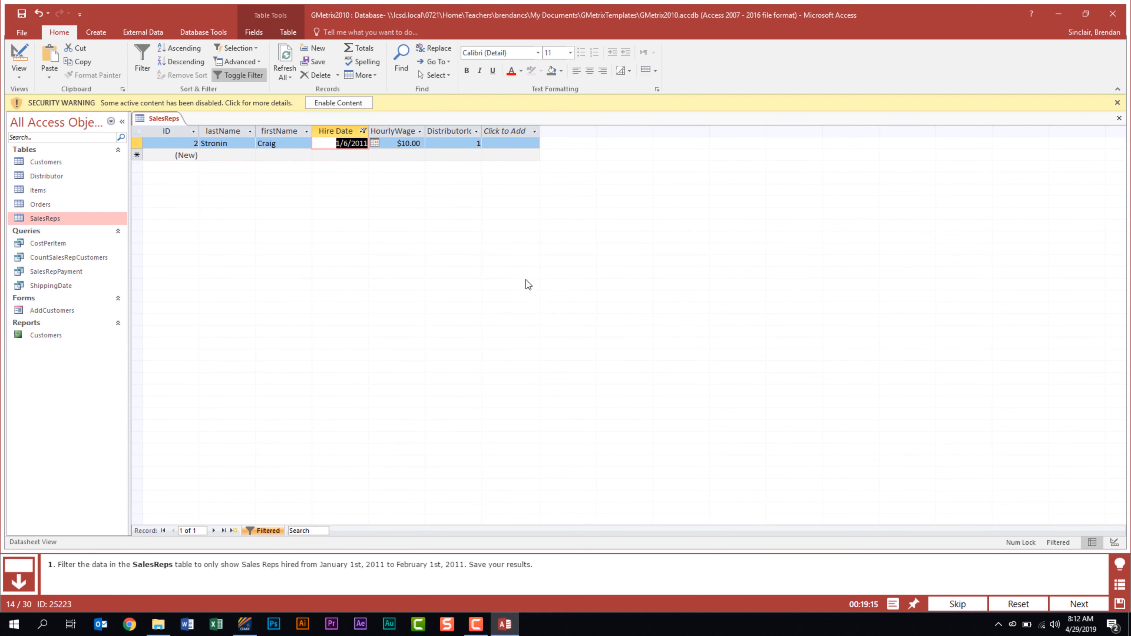
# Save the filtered SalesReps table and advance to the next question
pyautogui.rightClick(157, 119)
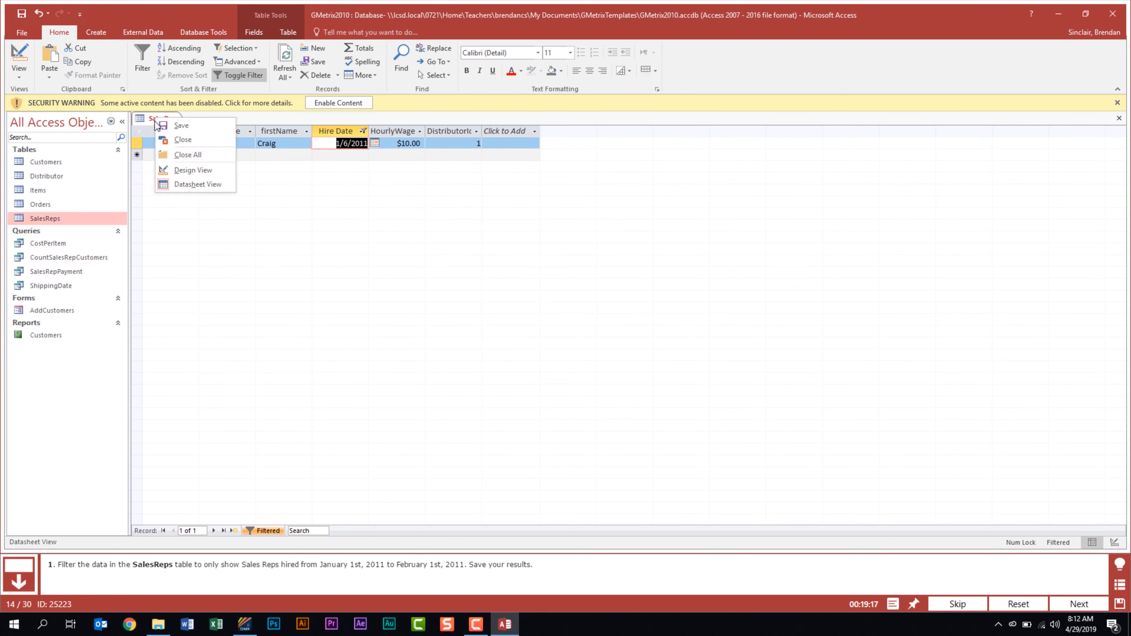
pyautogui.click(180, 126)
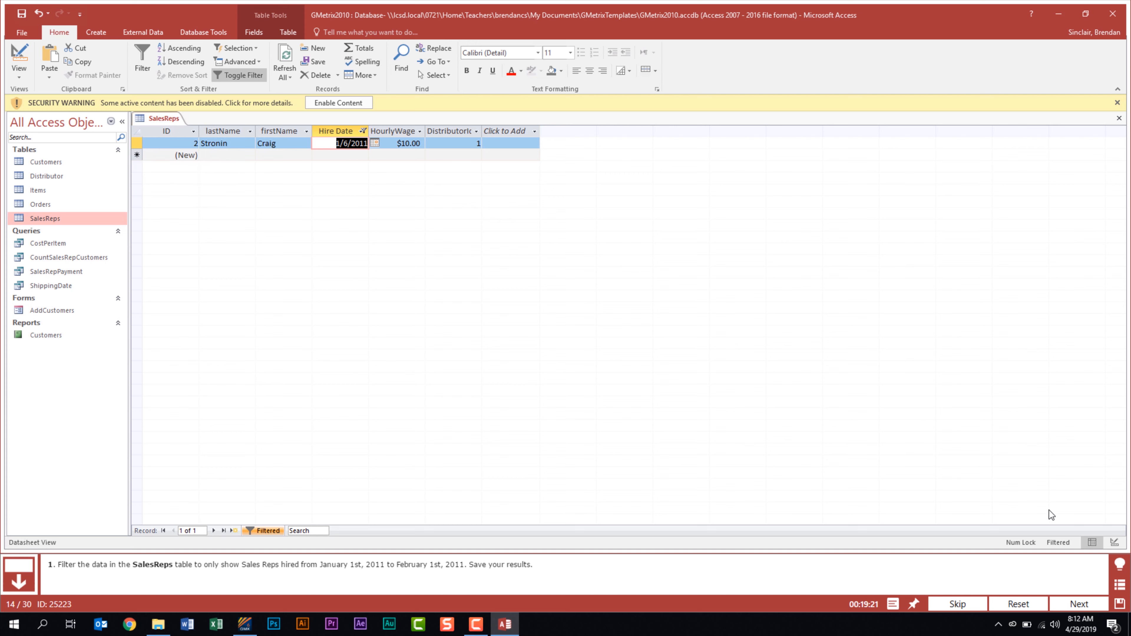
pyautogui.click(1087, 605)
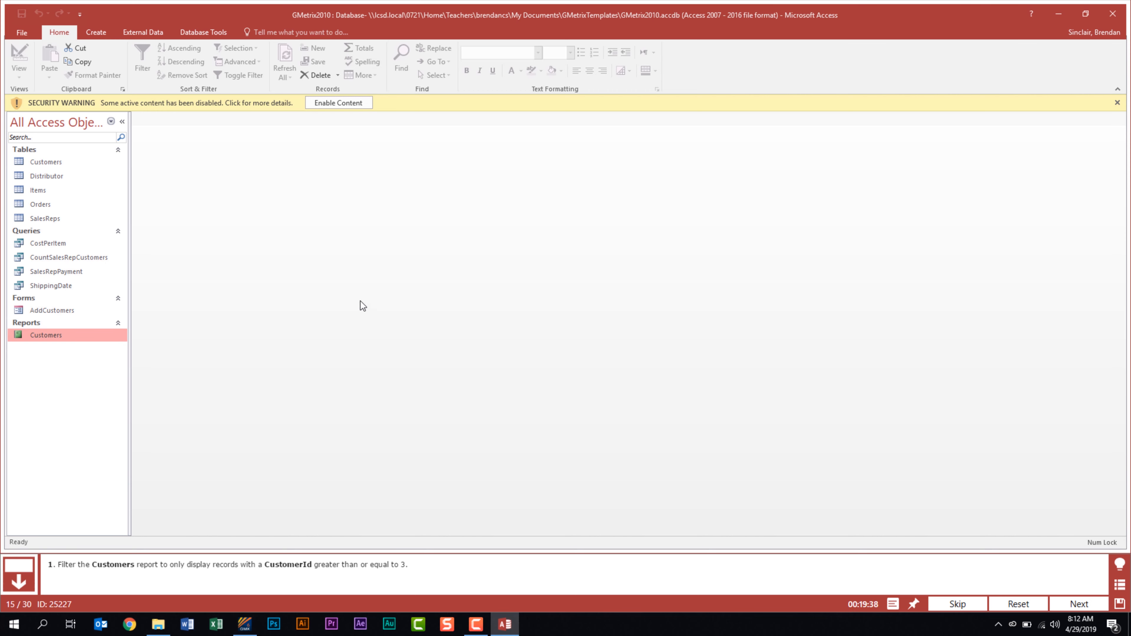
# Filter the Customers report to CustomerId values greater than or equal to 3, and advance to the next question
pyautogui.doubleClick(62, 335)
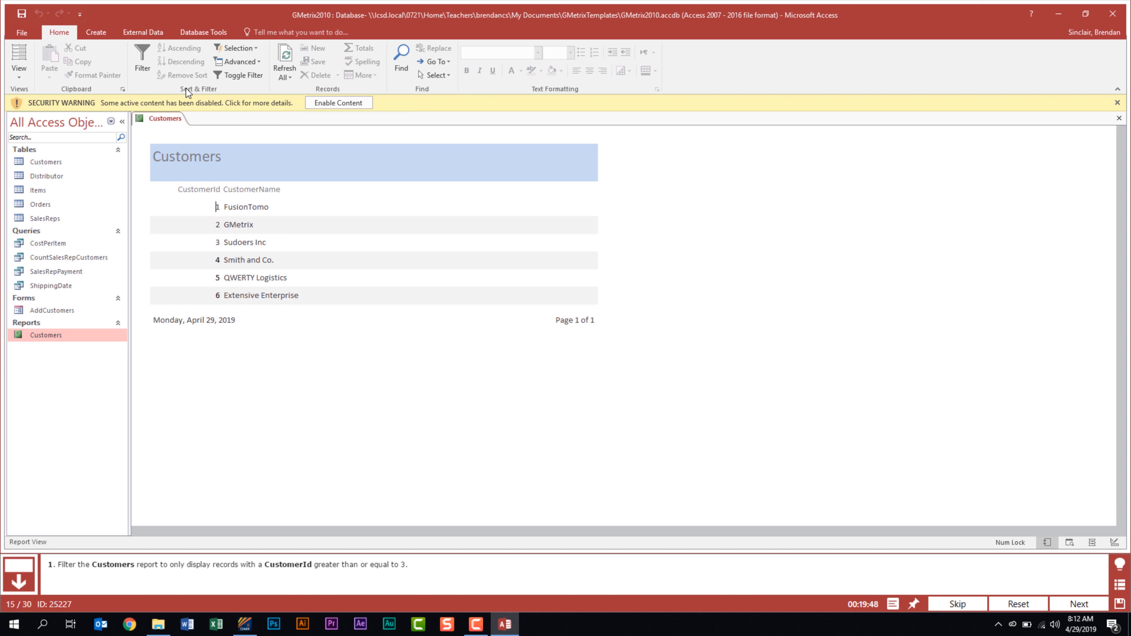
pyautogui.click(146, 67)
pyautogui.moveTo(251, 264)
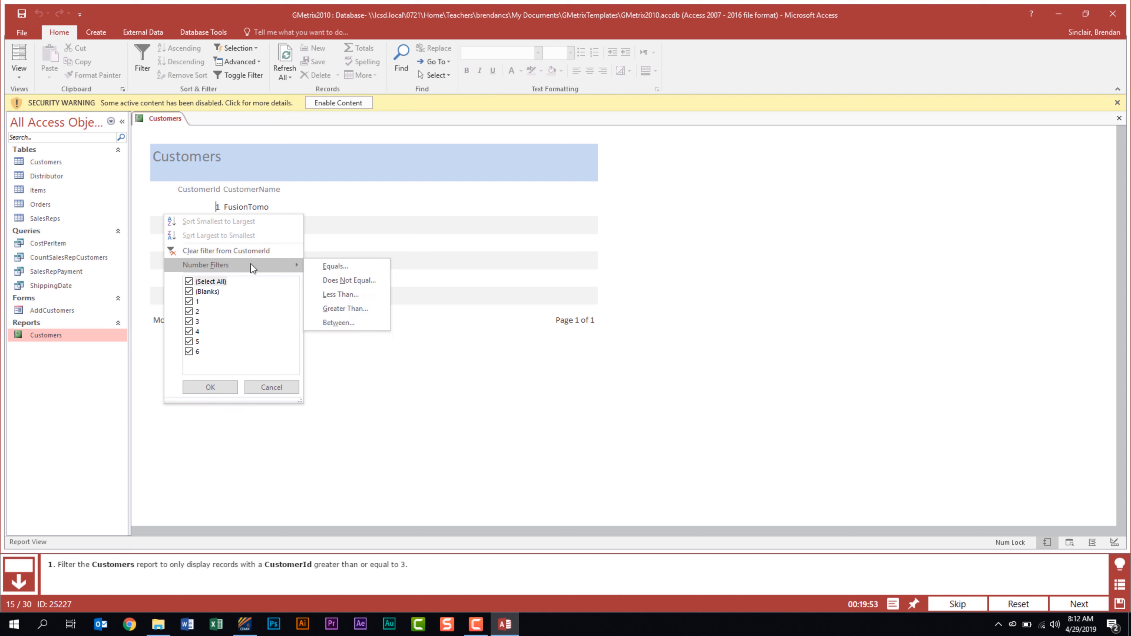
pyautogui.click(374, 311)
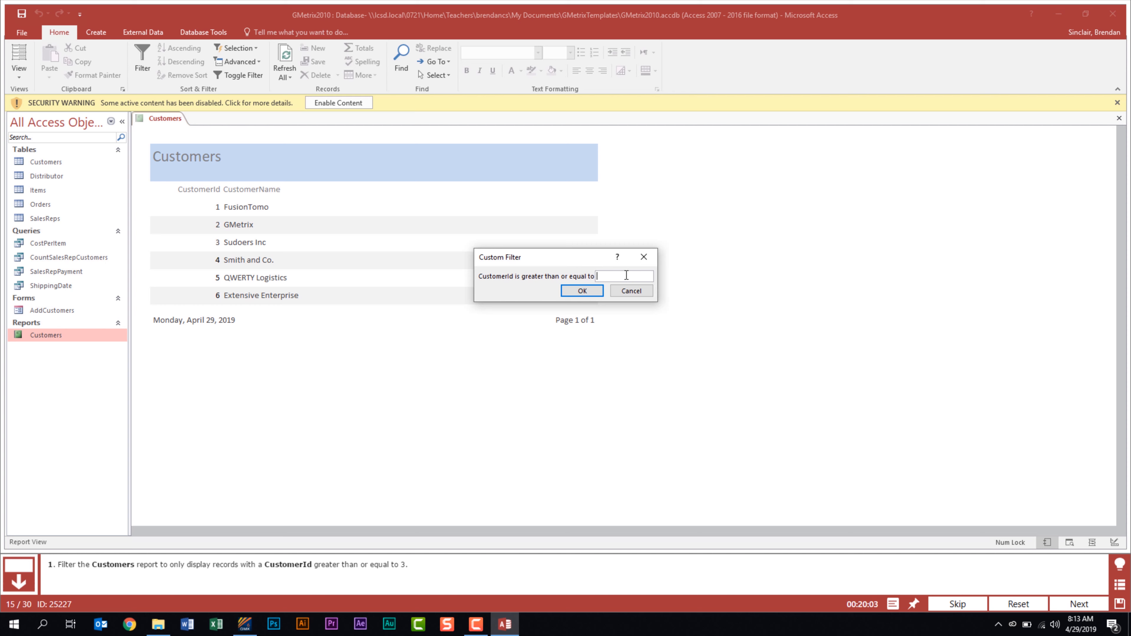
pyautogui.write('3')
pyautogui.click(581, 291)
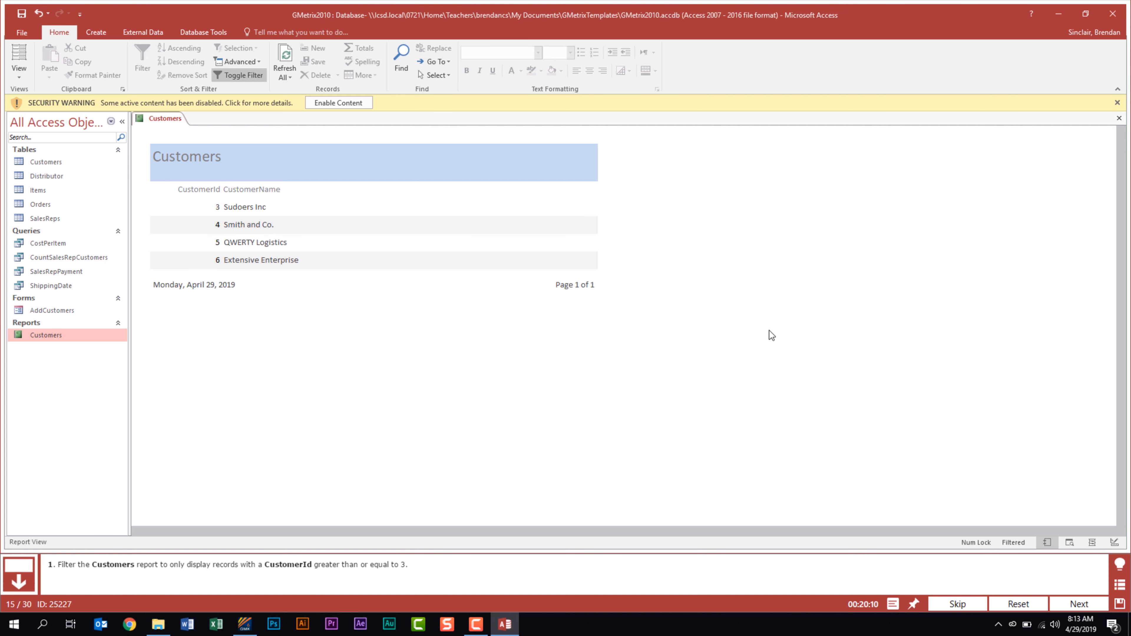
pyautogui.click(1084, 605)
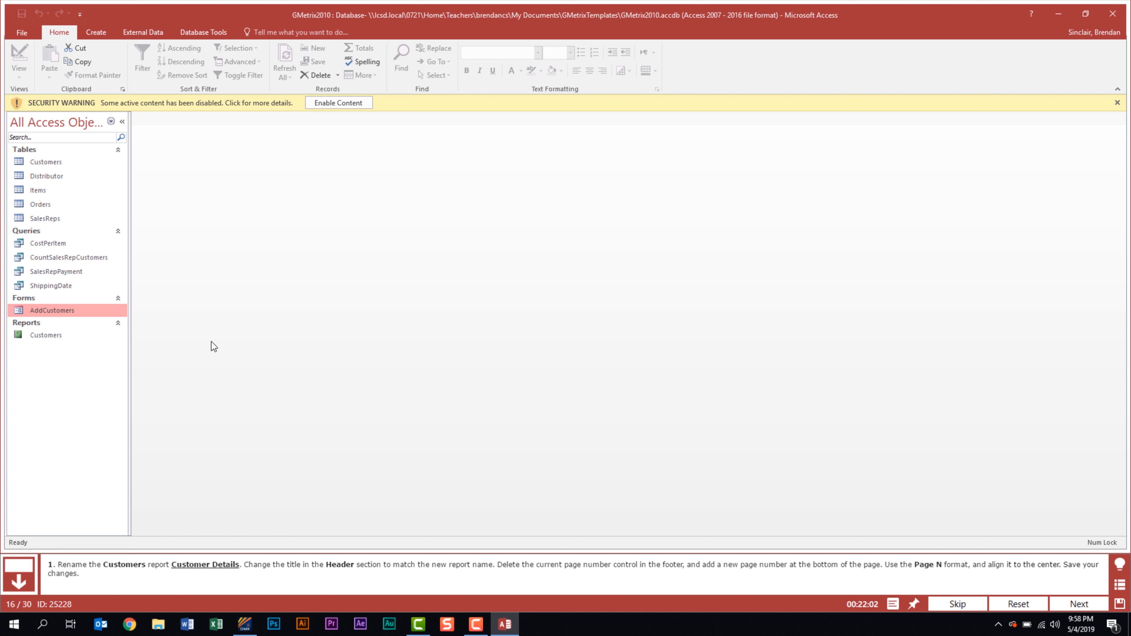
# Rename the Customers report as Customer Details
pyautogui.rightClick(60, 335)
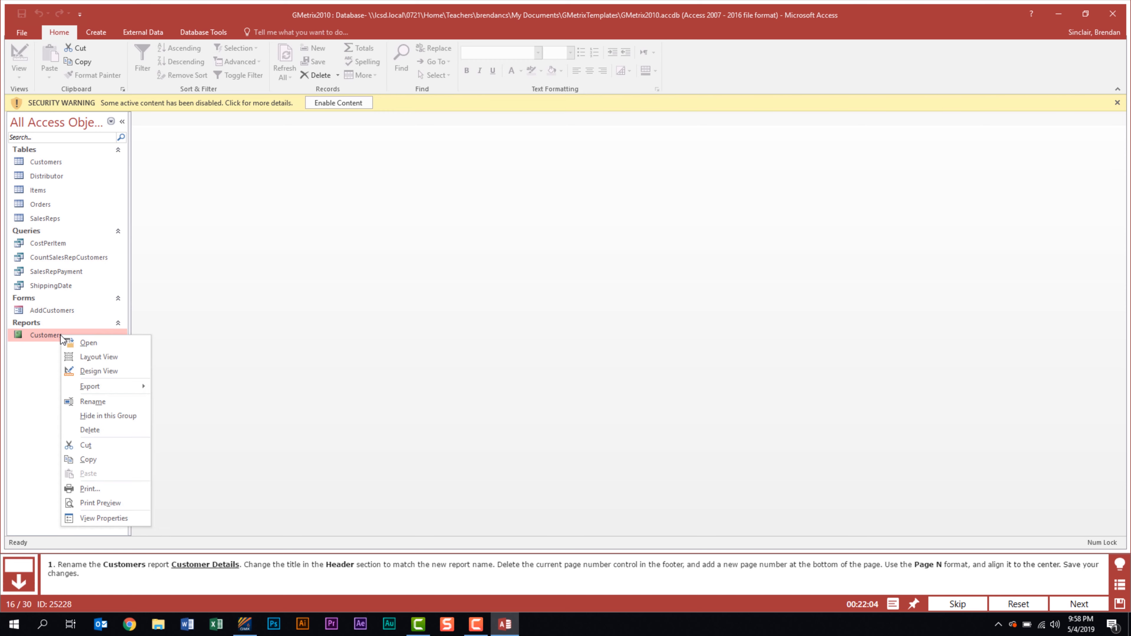
pyautogui.click(127, 404)
pyautogui.click(93, 338)
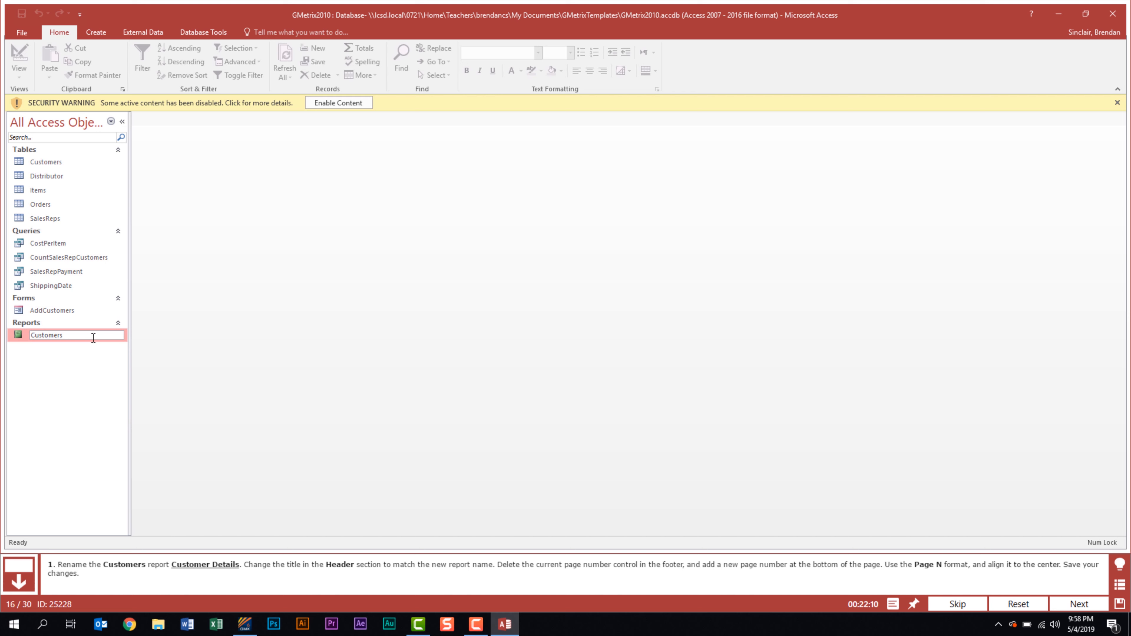
pyautogui.press('BackSpace')
pyautogui.write('Details')
pyautogui.press('Return')
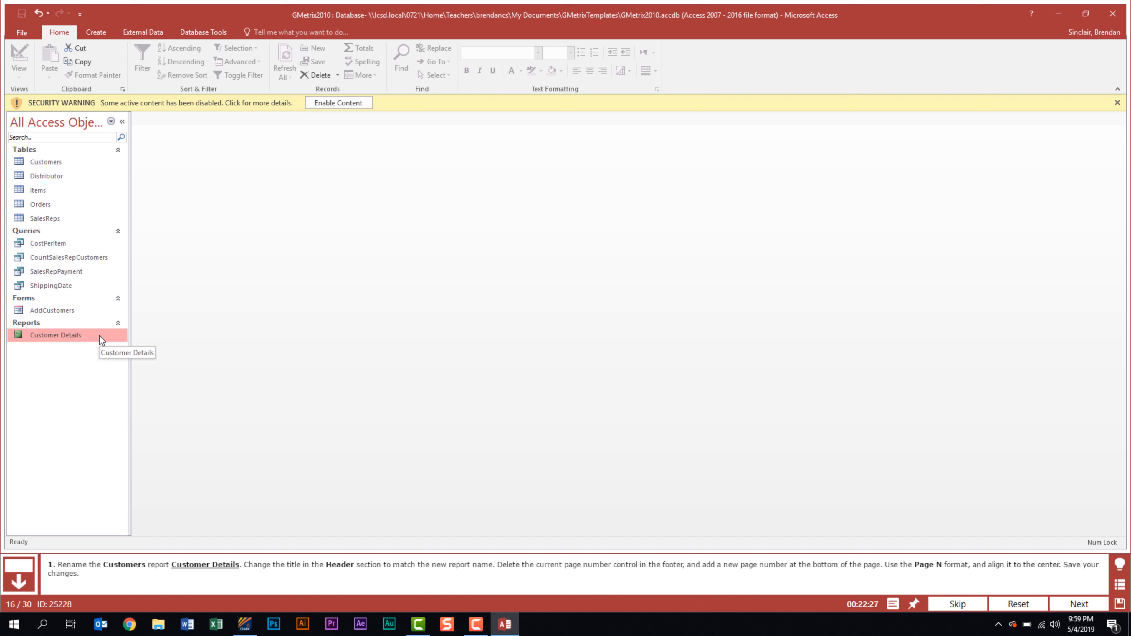
# Open the Customer Details report in Design View and change its Report Header title to Customer Details
pyautogui.rightClick(100, 336)
pyautogui.click(143, 374)
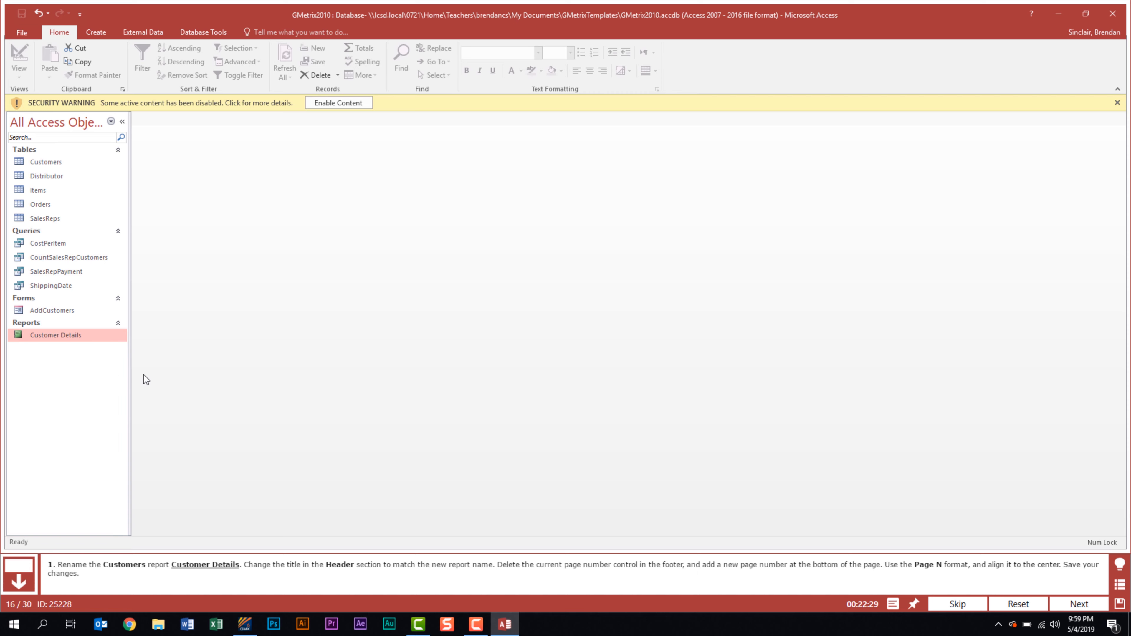
pyautogui.click(191, 166)
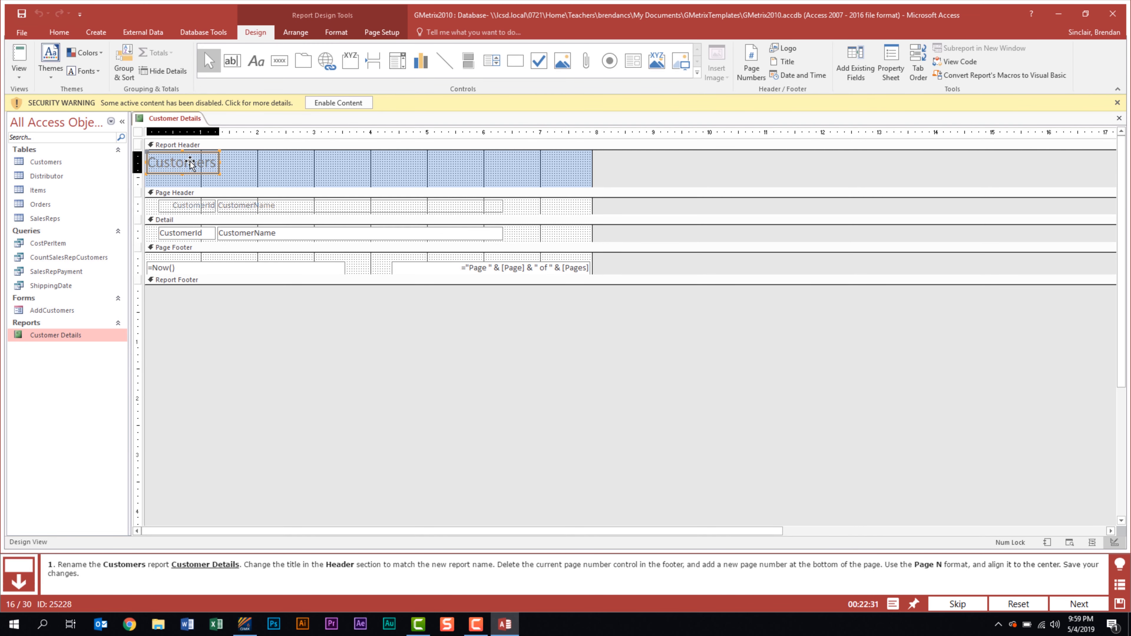
pyautogui.click(192, 166)
pyautogui.click(217, 159)
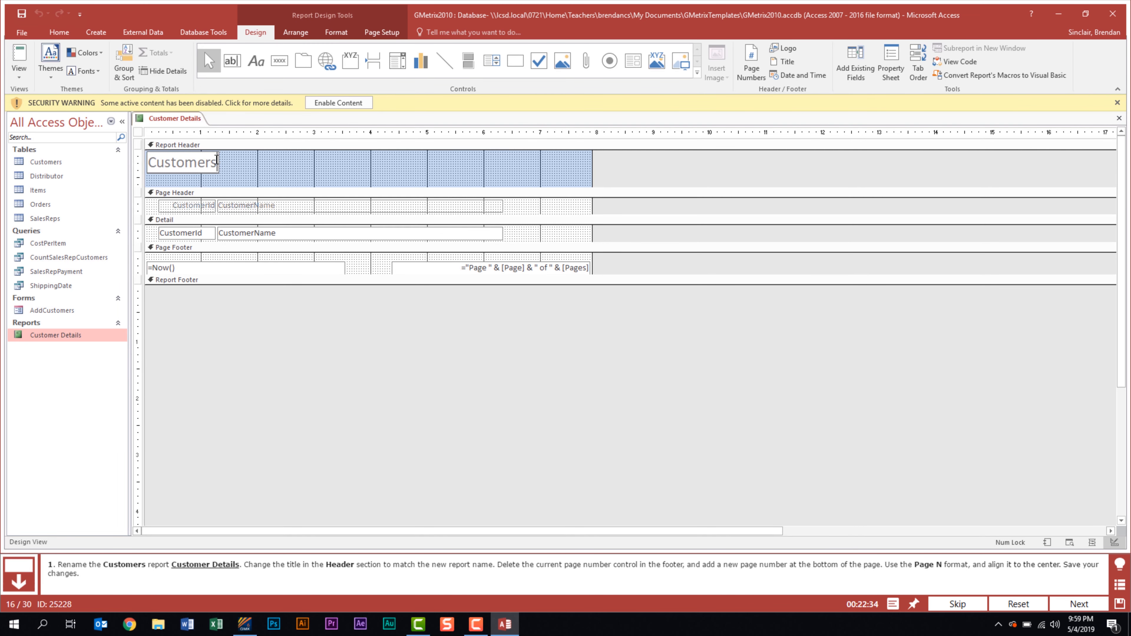
pyautogui.press('BackSpace')
pyautogui.write('Details')
pyautogui.press('Return')
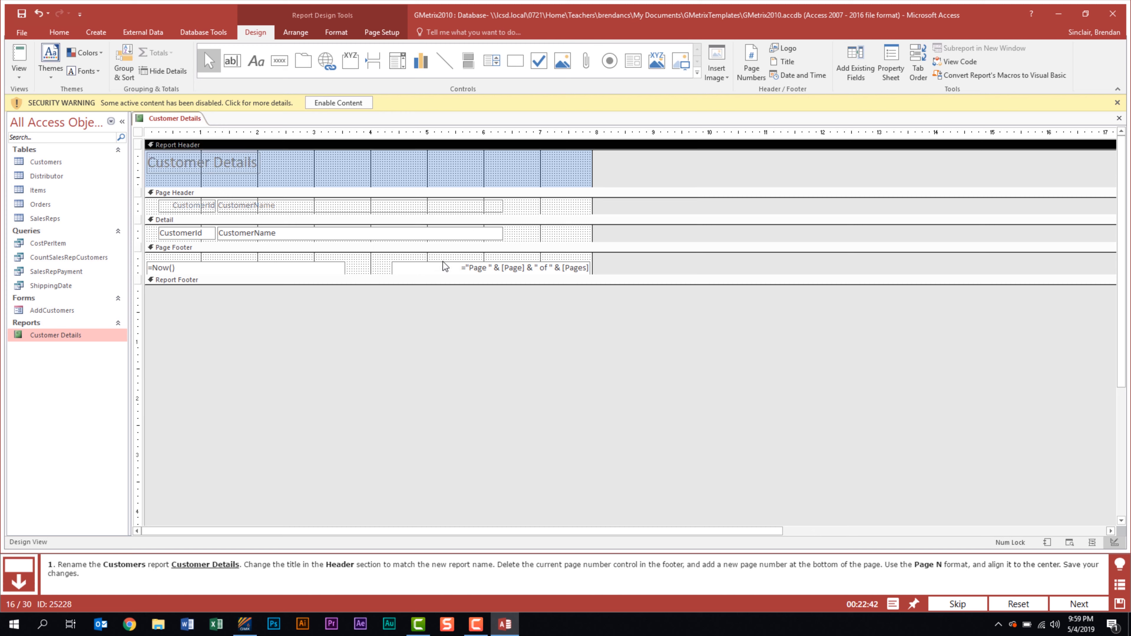
# Replace the report's page number control with a centered Page N number at the bottom of the page, and advance to the next question
pyautogui.click(442, 262)
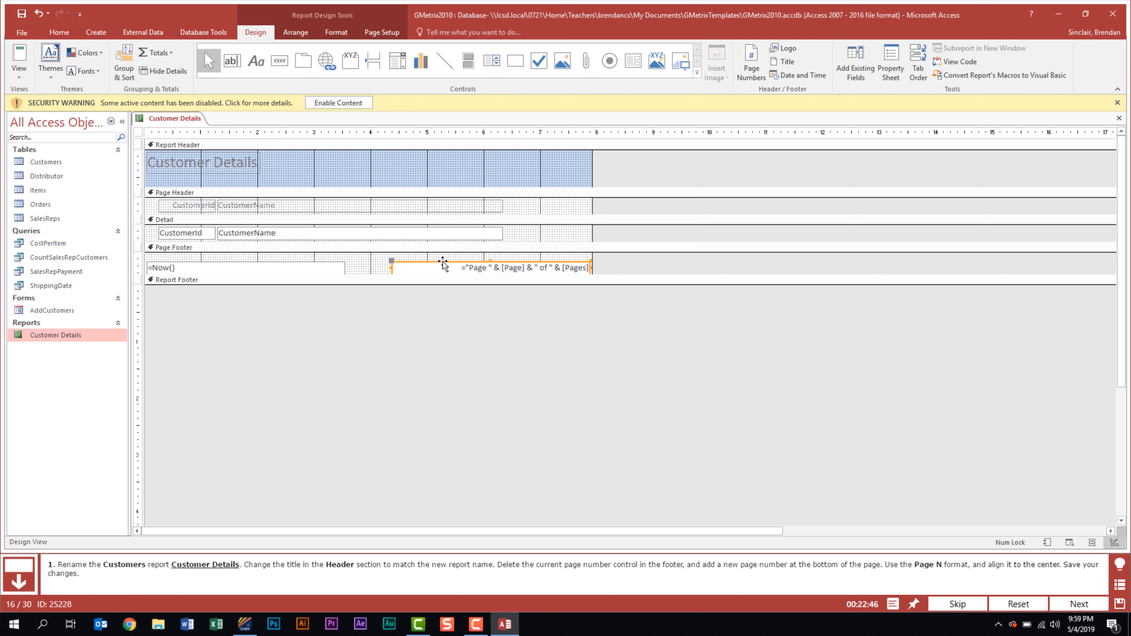
pyautogui.press('Delete')
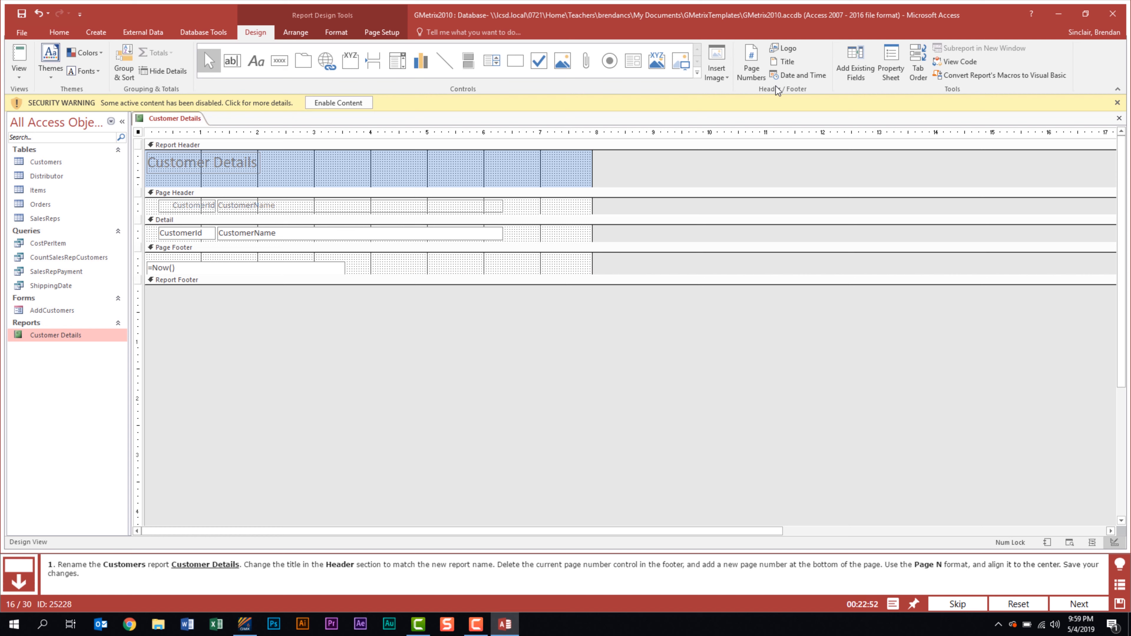
pyautogui.click(760, 75)
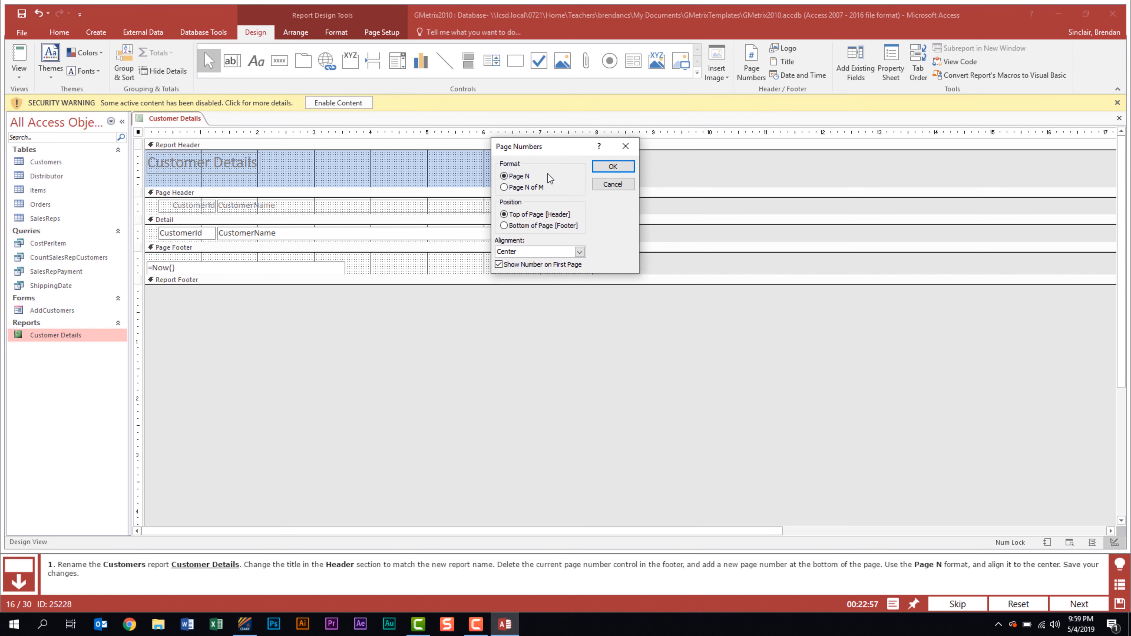
pyautogui.click(515, 231)
pyautogui.click(603, 167)
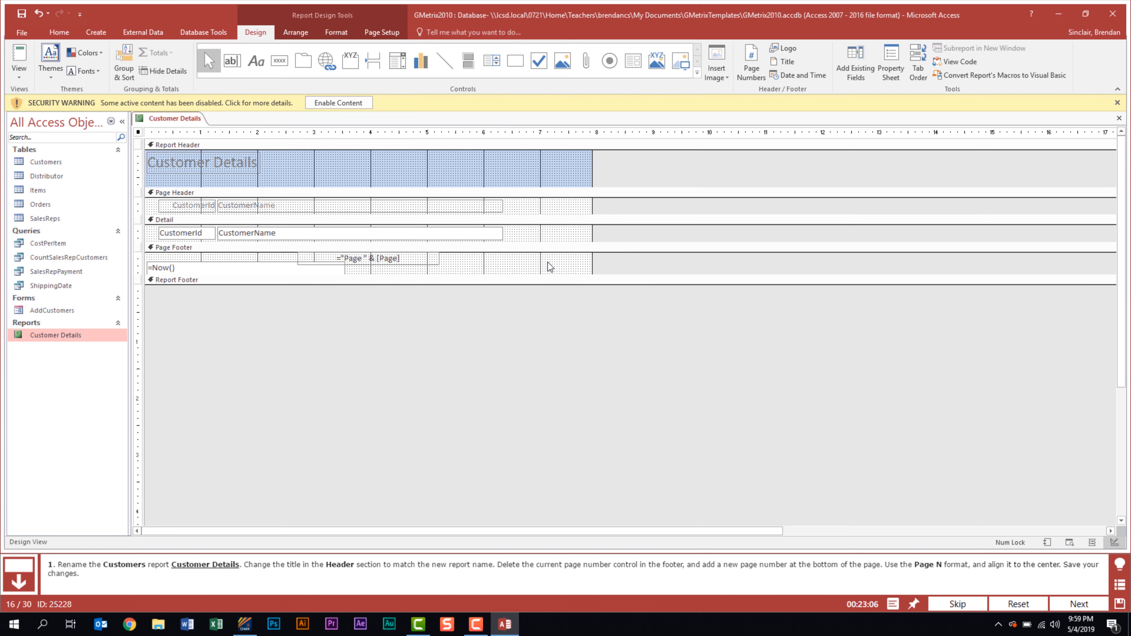
pyautogui.click(1083, 605)
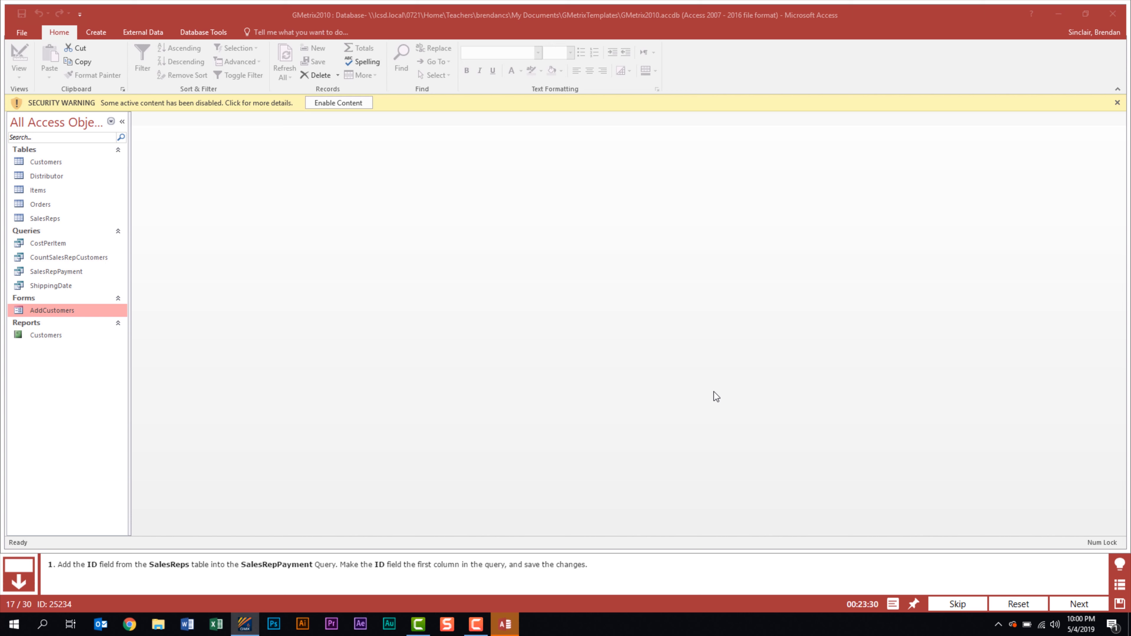
# Add the ID field from SalesReps to the SalesRepPayment query's design and make it the first column
pyautogui.rightClick(86, 268)
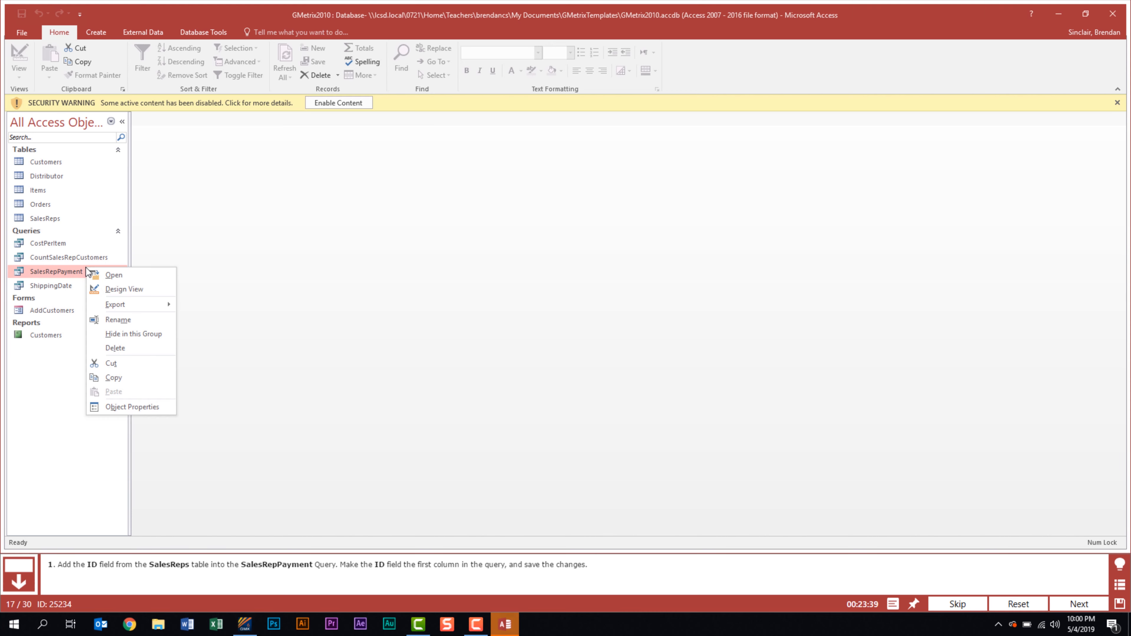
pyautogui.click(129, 295)
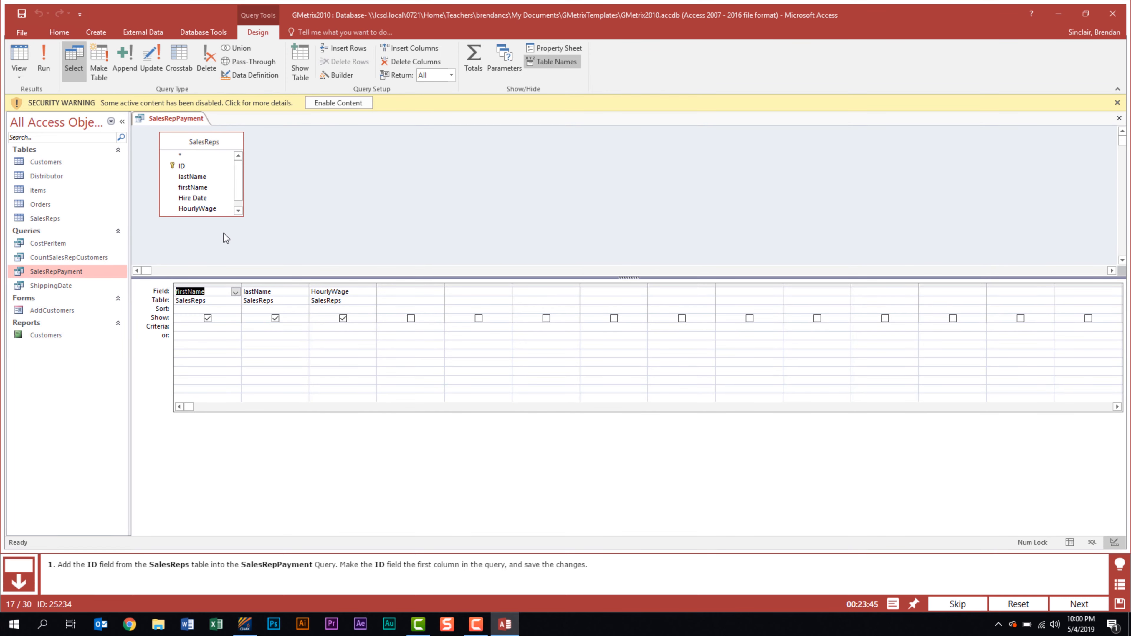
pyautogui.doubleClick(197, 165)
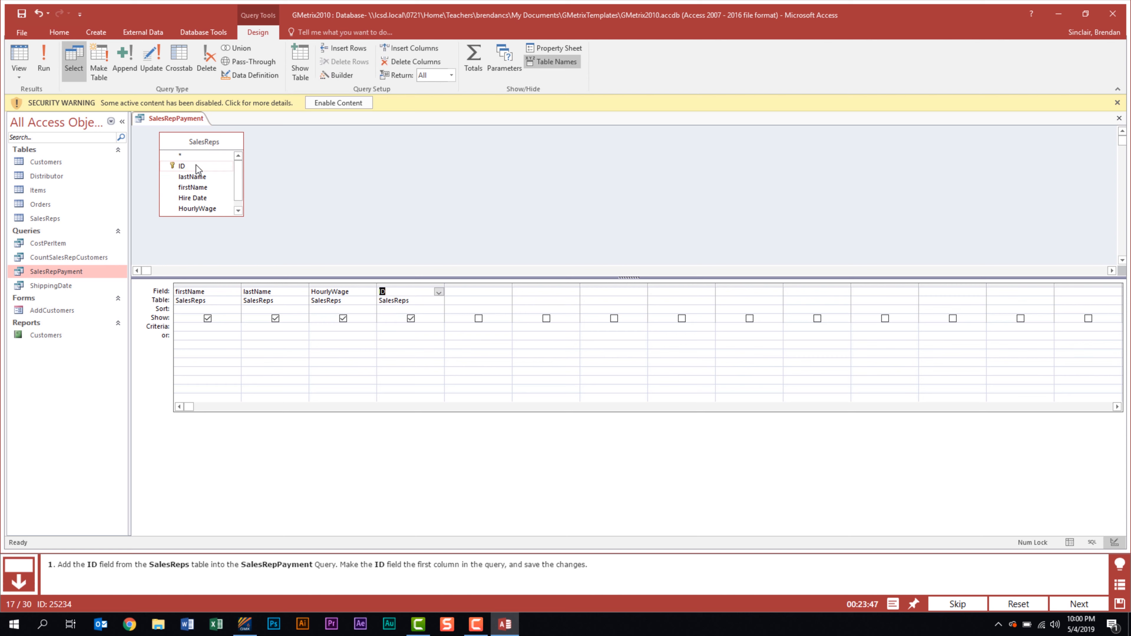
pyautogui.click(399, 284)
pyautogui.moveTo(405, 284); pyautogui.dragTo(204, 299)
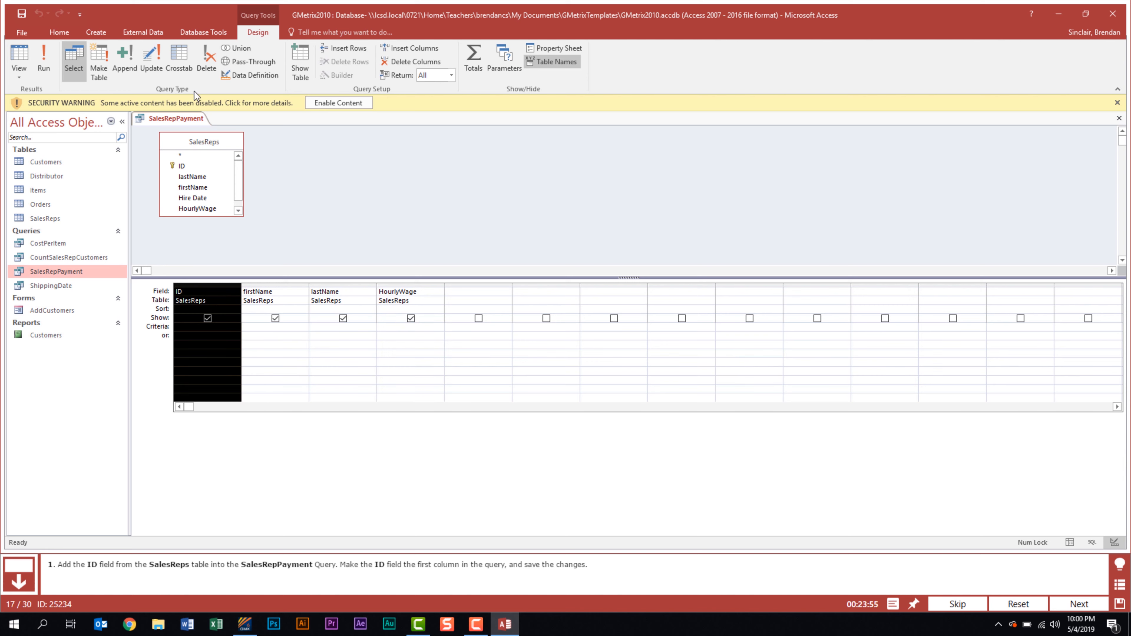
# Save the SalesRepPayment query and advance to the next question
pyautogui.rightClick(183, 119)
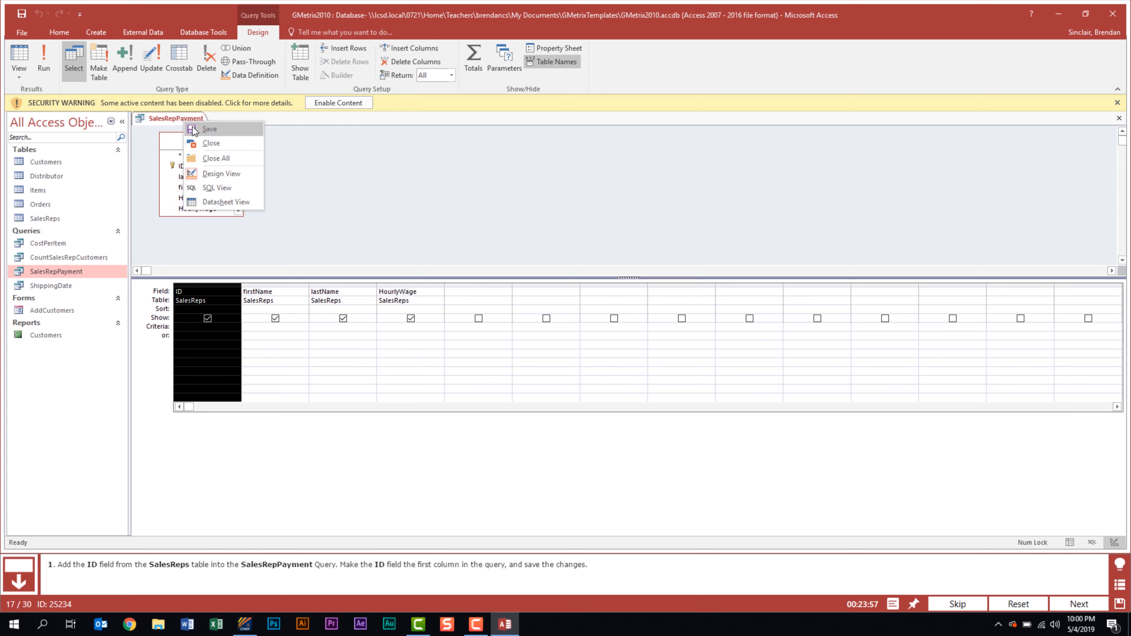
pyautogui.click(194, 128)
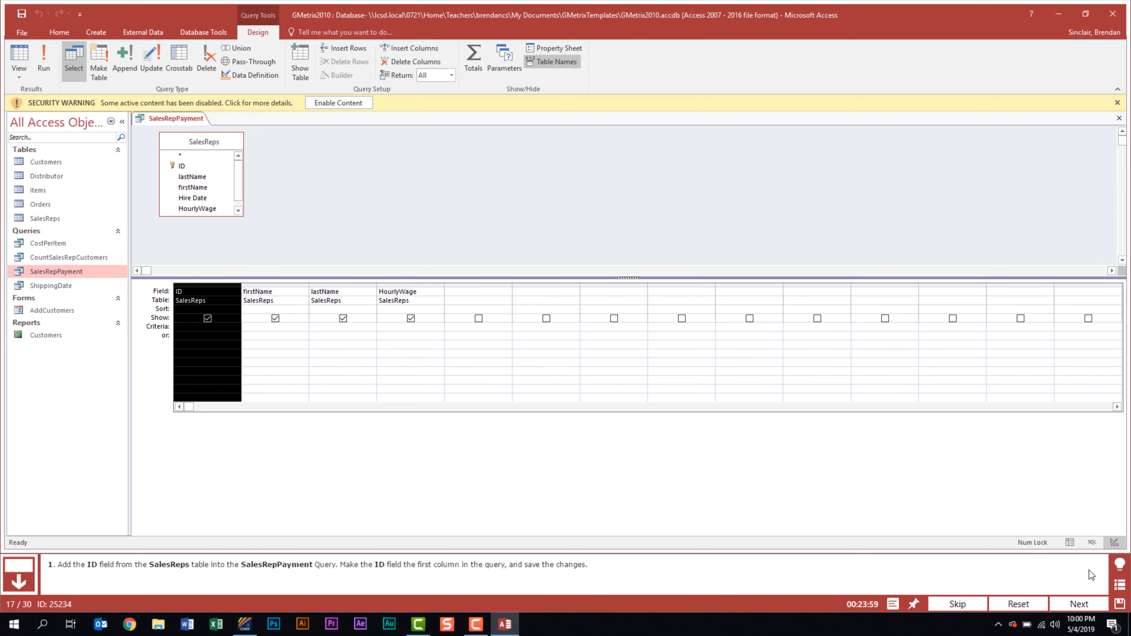
pyautogui.click(1069, 604)
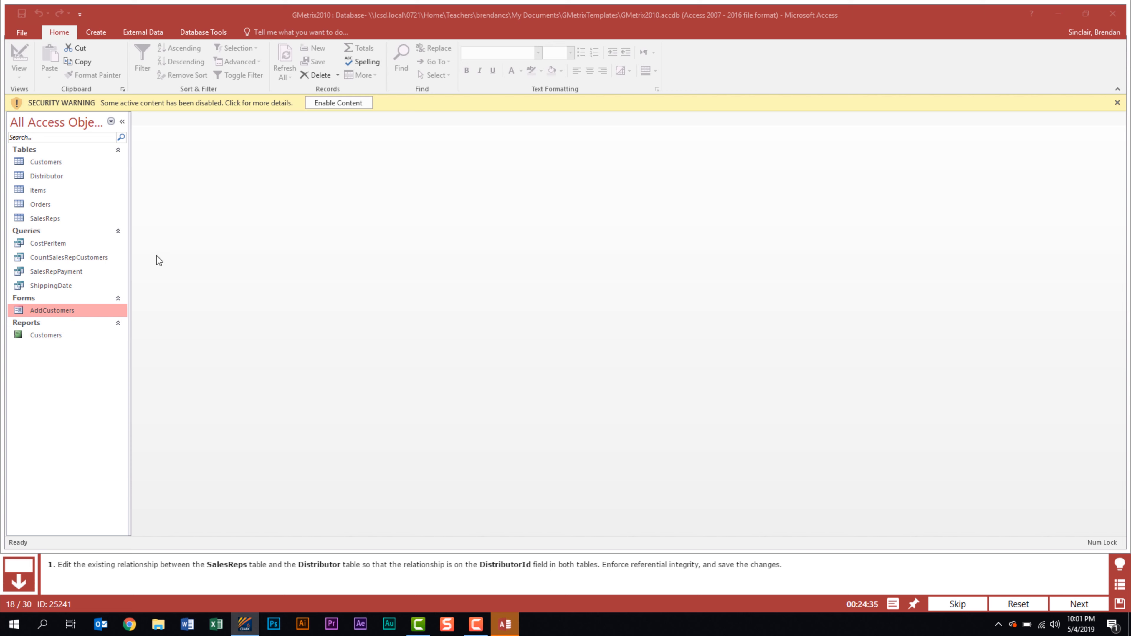
# Edit the relationship between SalesReps and Distributor to use DistributorId in both tables, with referential integrity enforced
pyautogui.click(196, 32)
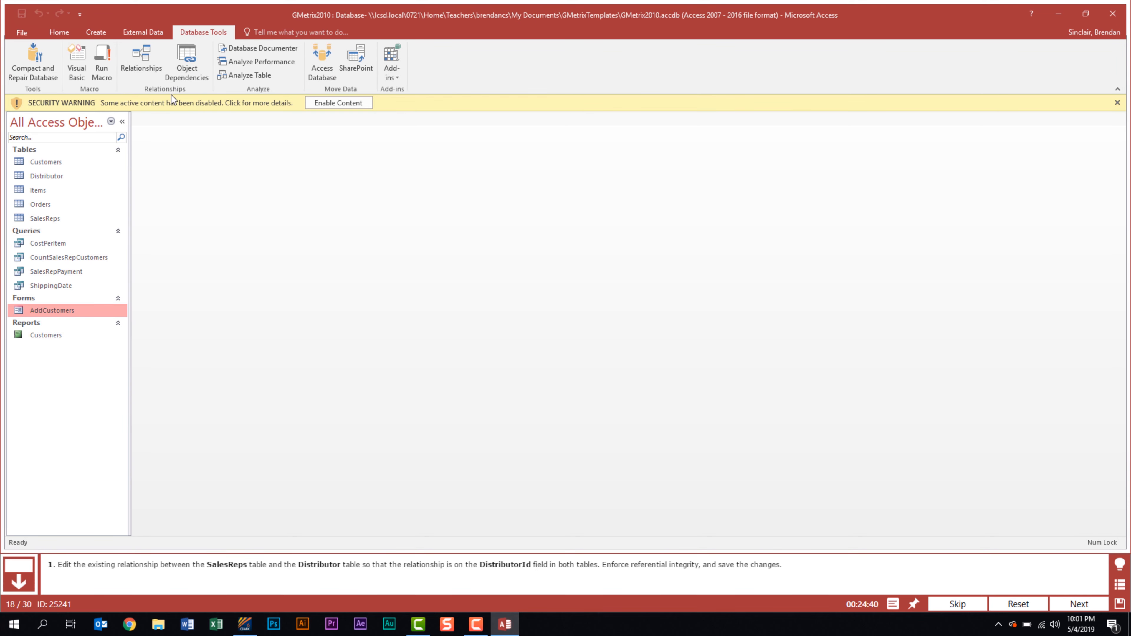
pyautogui.click(149, 75)
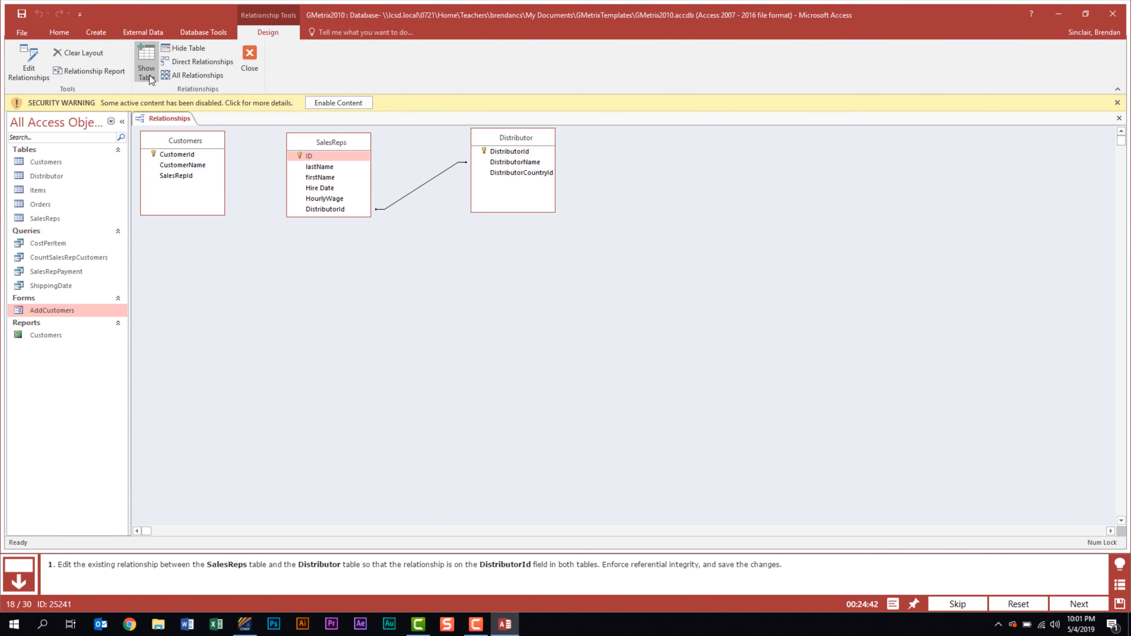
pyautogui.click(408, 193)
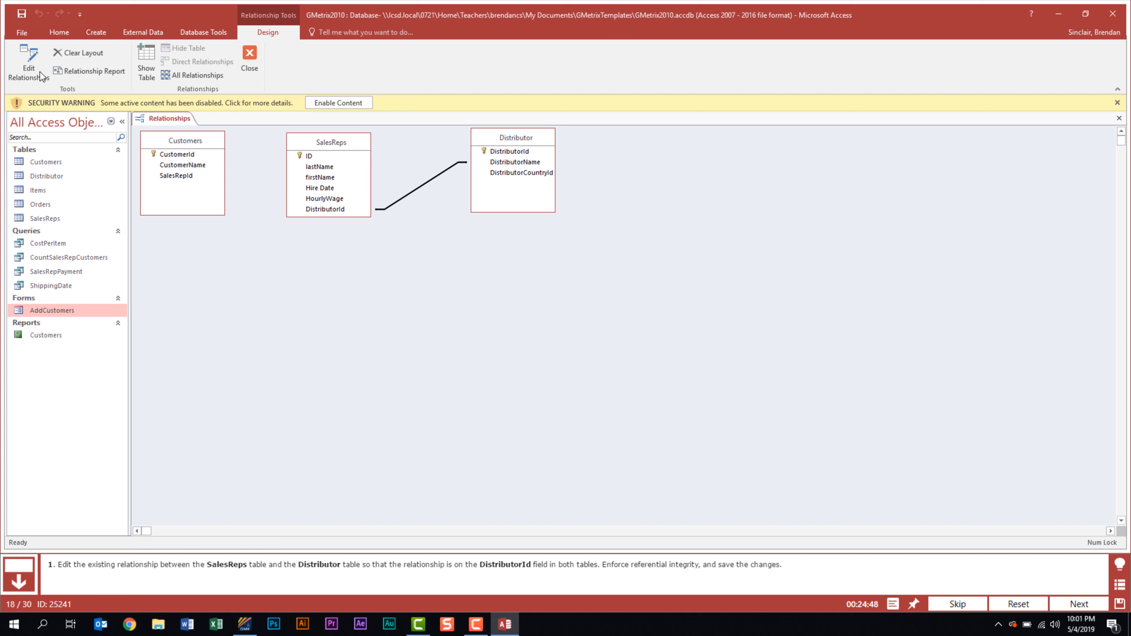
pyautogui.click(33, 65)
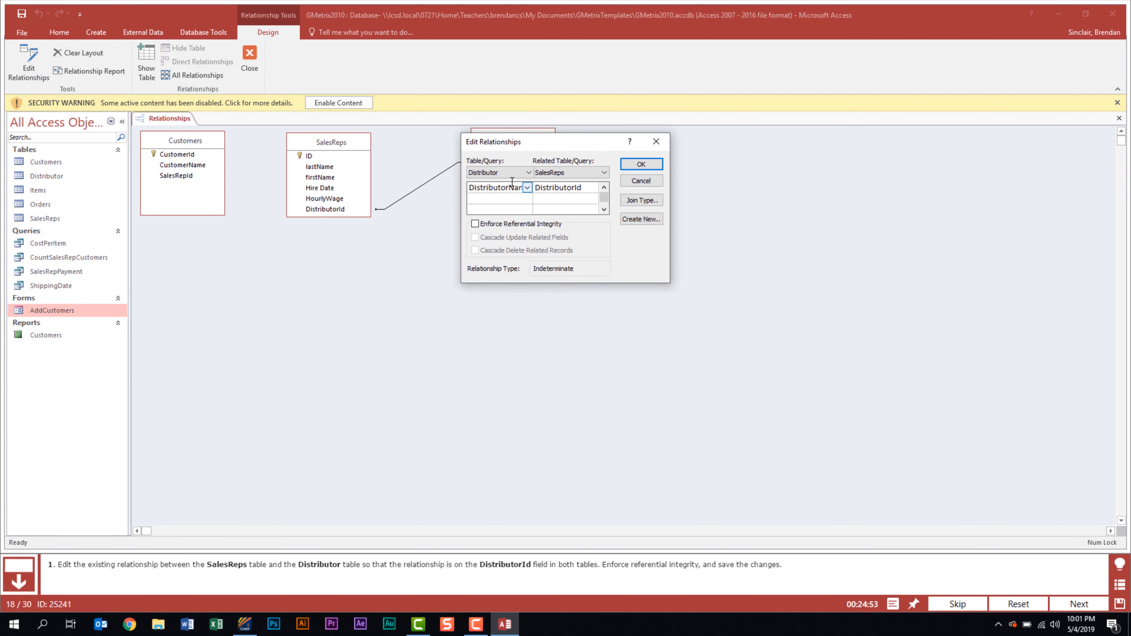
pyautogui.click(526, 187)
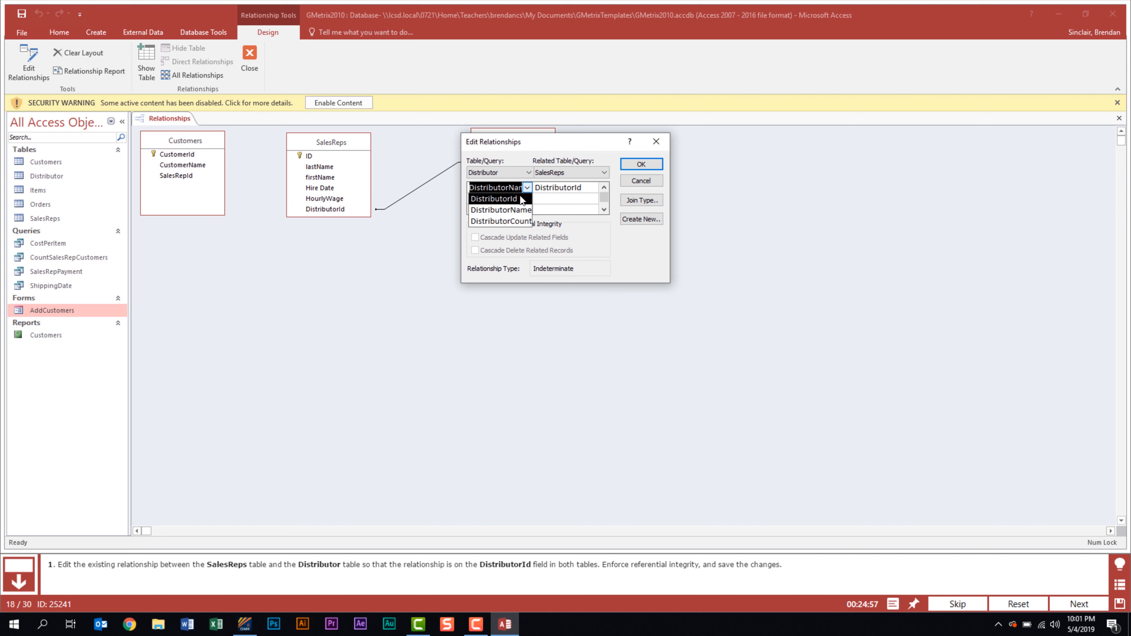
pyautogui.click(520, 198)
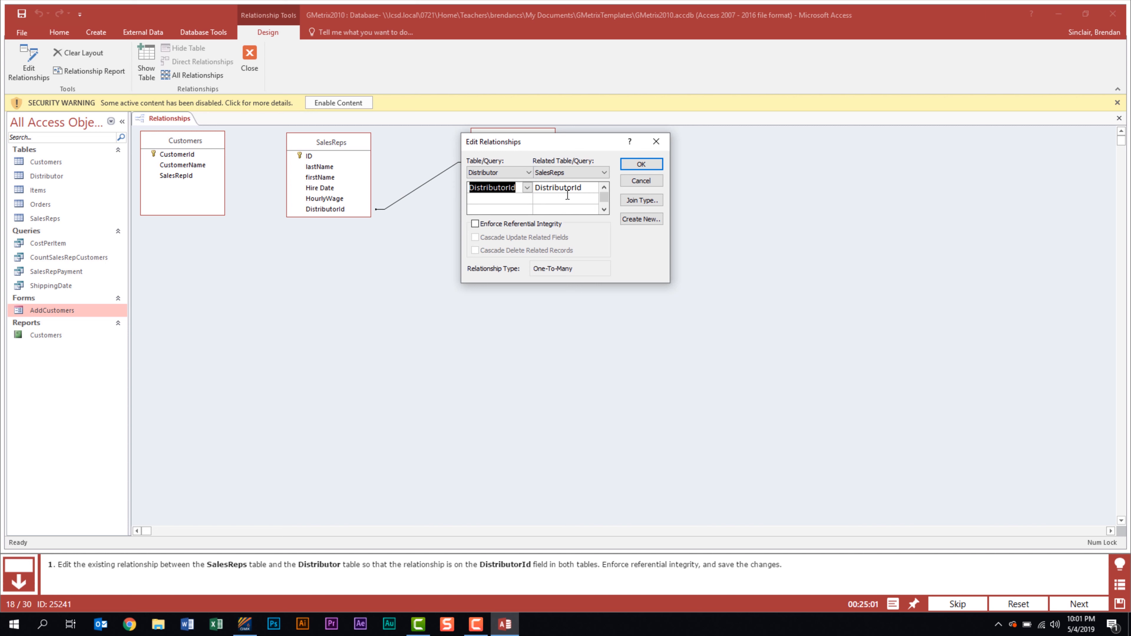
pyautogui.click(542, 224)
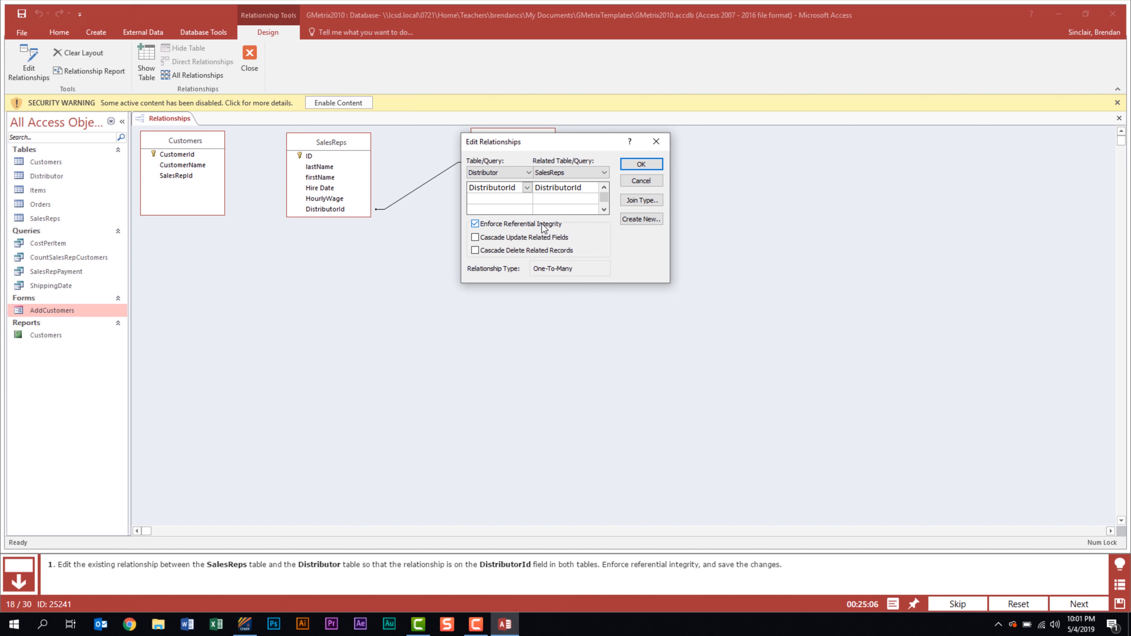
pyautogui.click(641, 164)
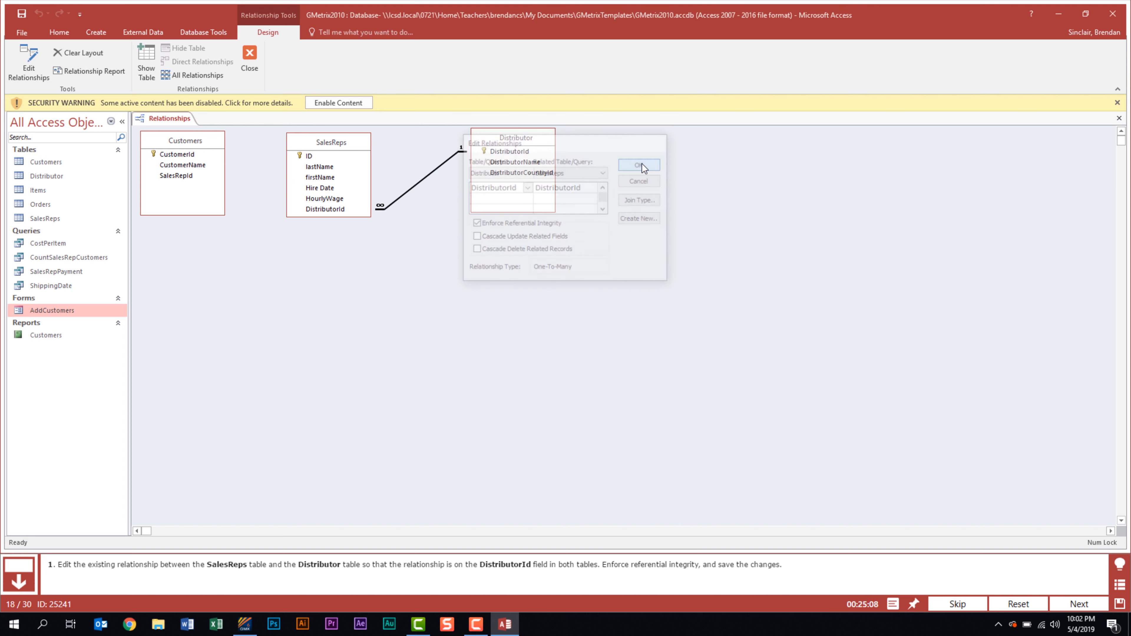
# Save the relationships layout and advance to the next question
pyautogui.rightClick(171, 119)
pyautogui.click(175, 126)
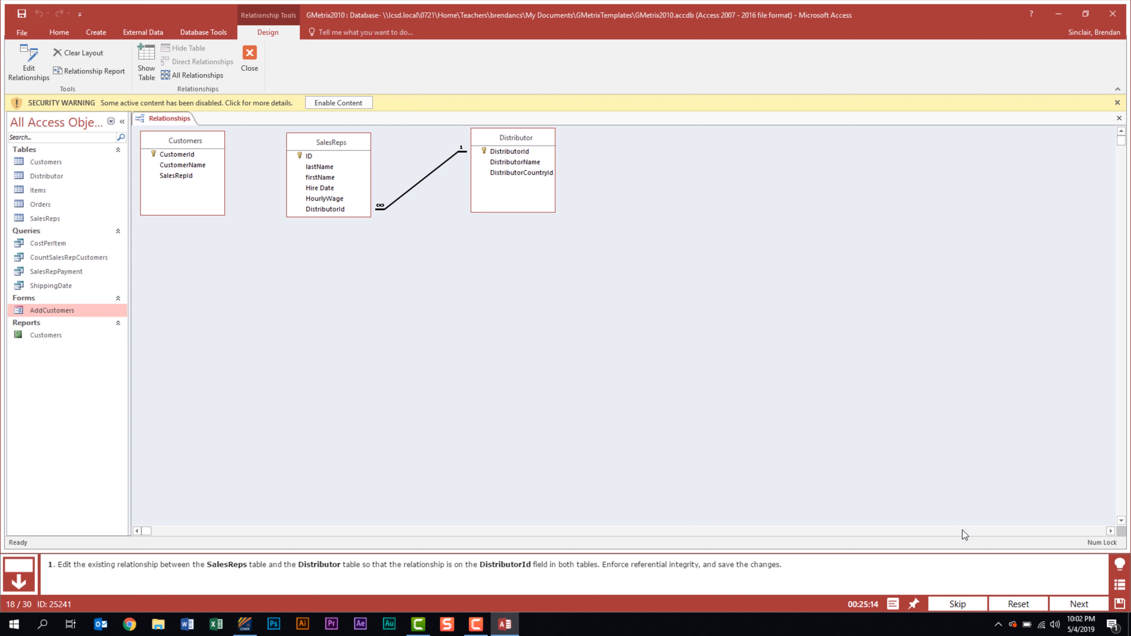
pyautogui.click(1056, 604)
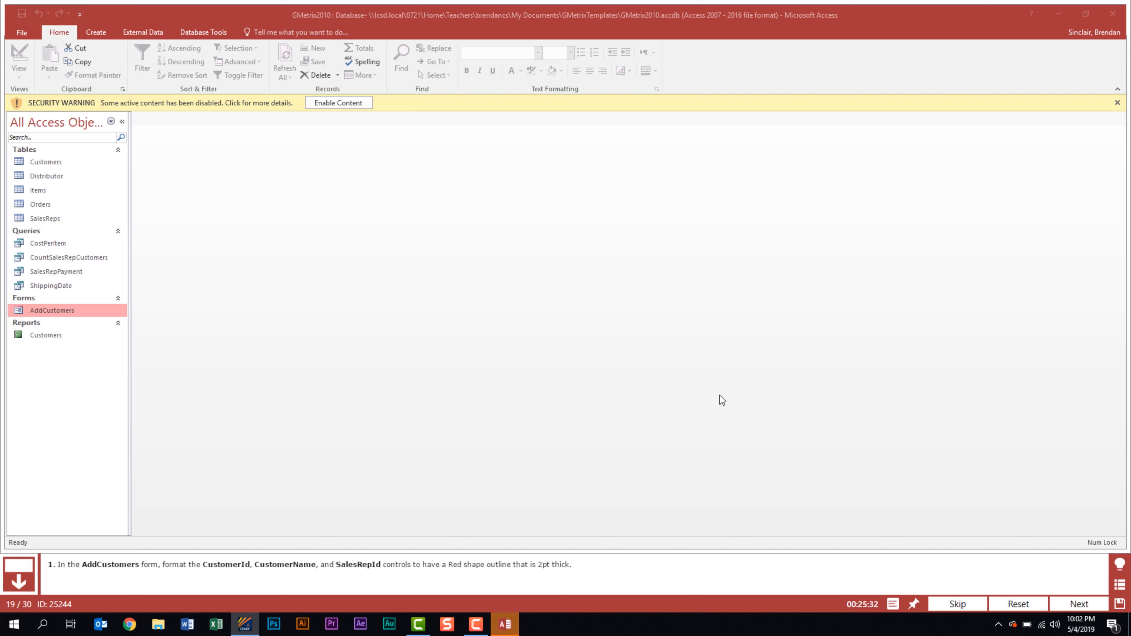
# Open the AddCustomers form in Design View and give the CustomerId, CustomerName and SalesRepId controls a Red shape outline
pyautogui.rightClick(71, 309)
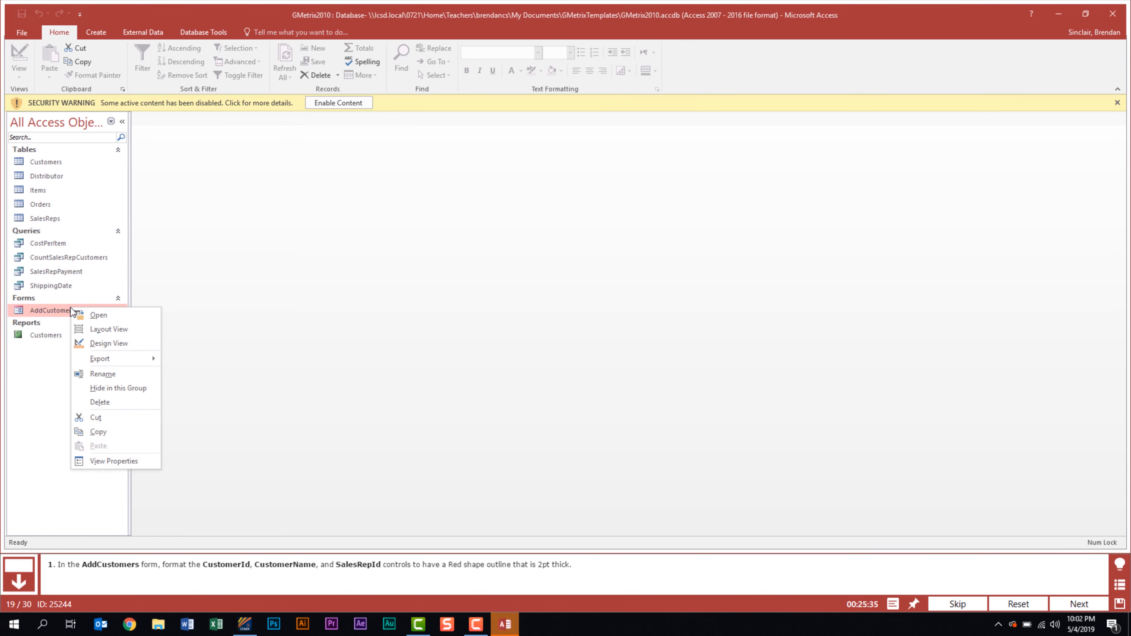
pyautogui.click(143, 344)
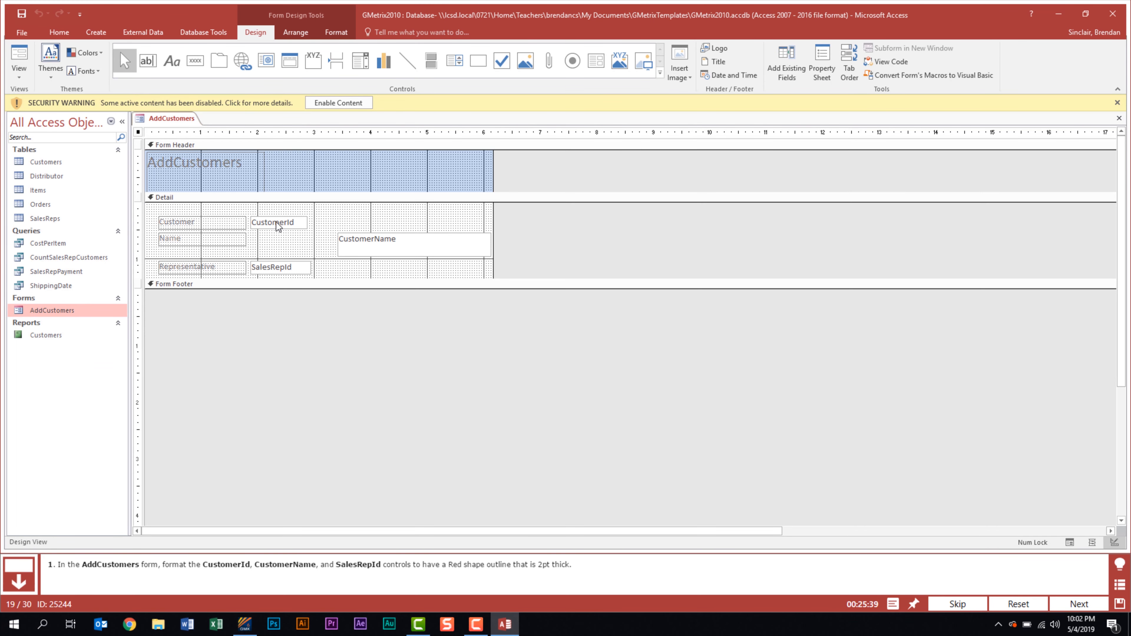
pyautogui.click(277, 225)
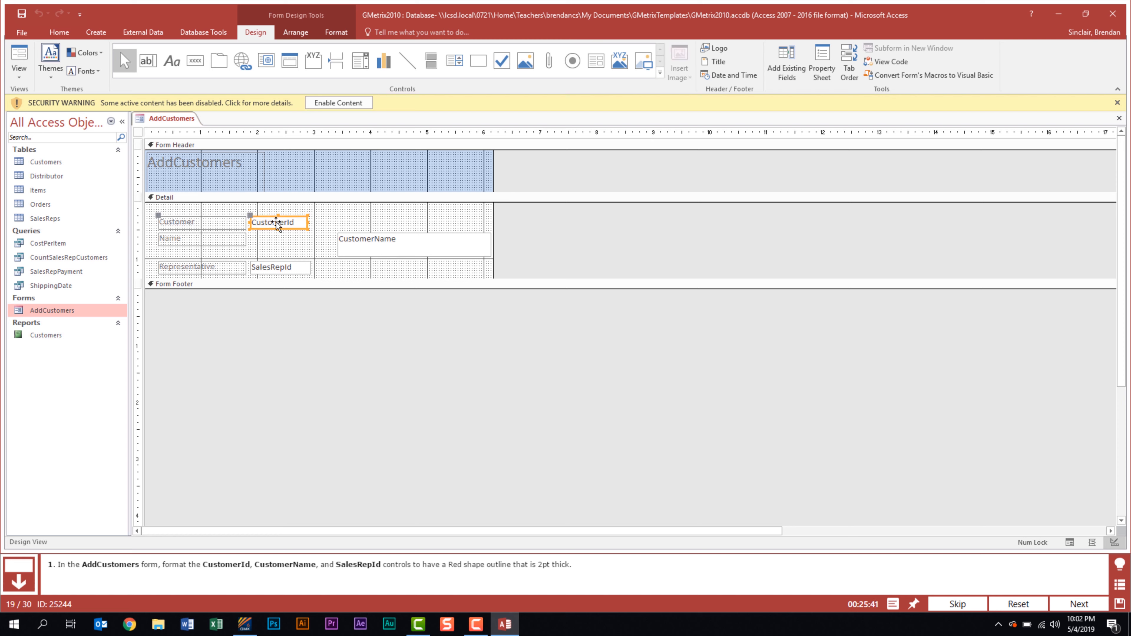
pyautogui.keyDown('ctrl'); pyautogui.click(441, 248); pyautogui.keyUp('ctrl')
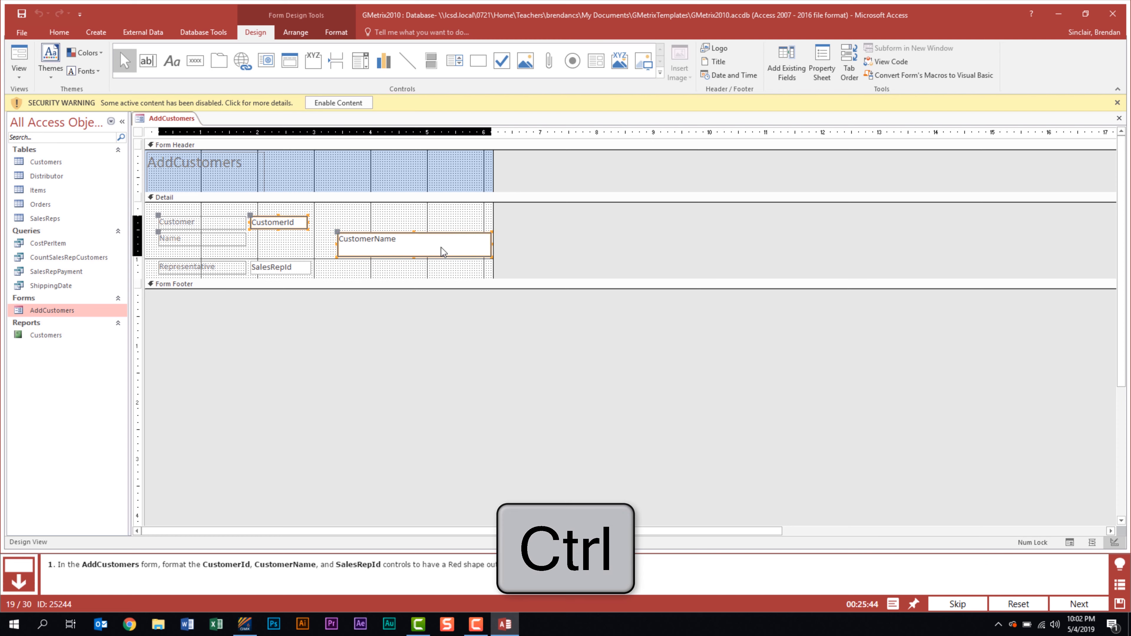
pyautogui.keyDown('ctrl'); pyautogui.click(301, 271); pyautogui.keyUp('ctrl')
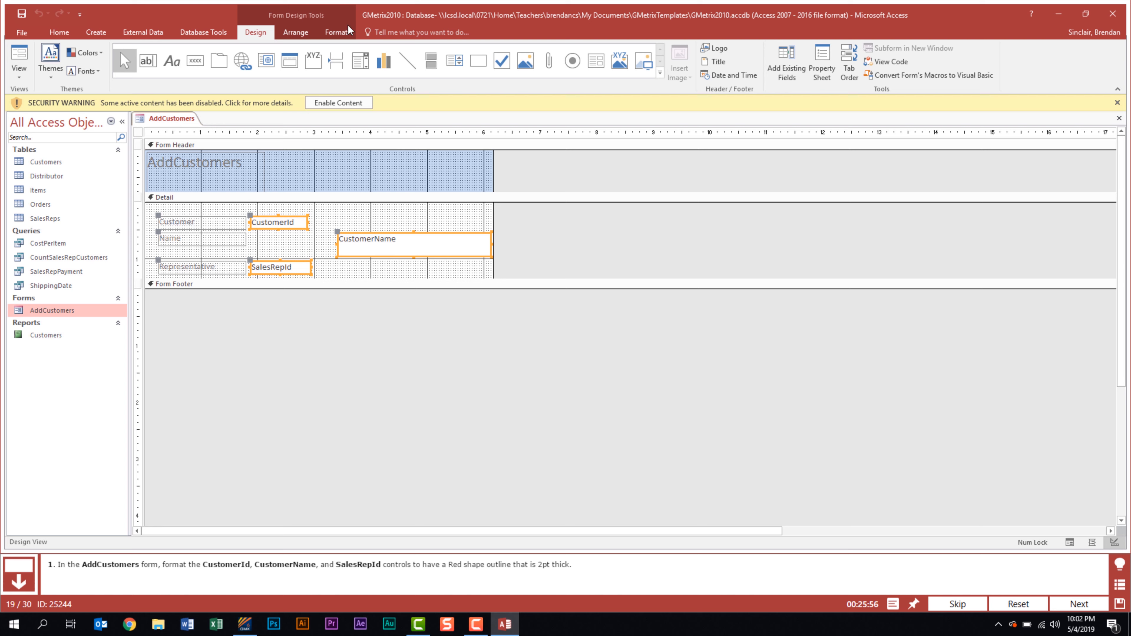
pyautogui.click(340, 31)
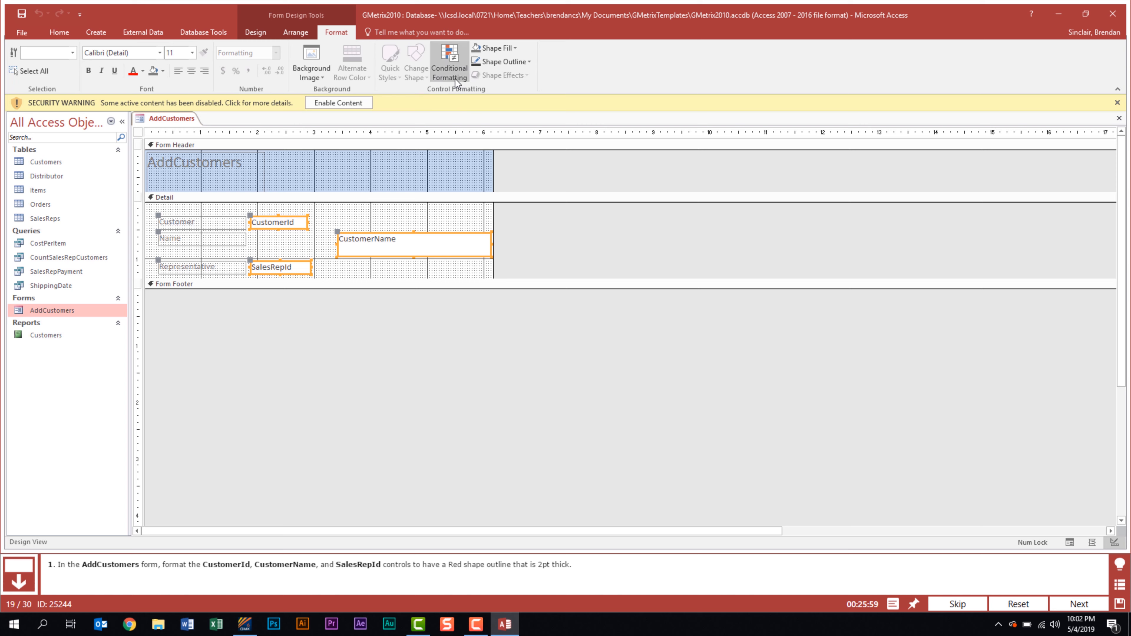
pyautogui.click(523, 63)
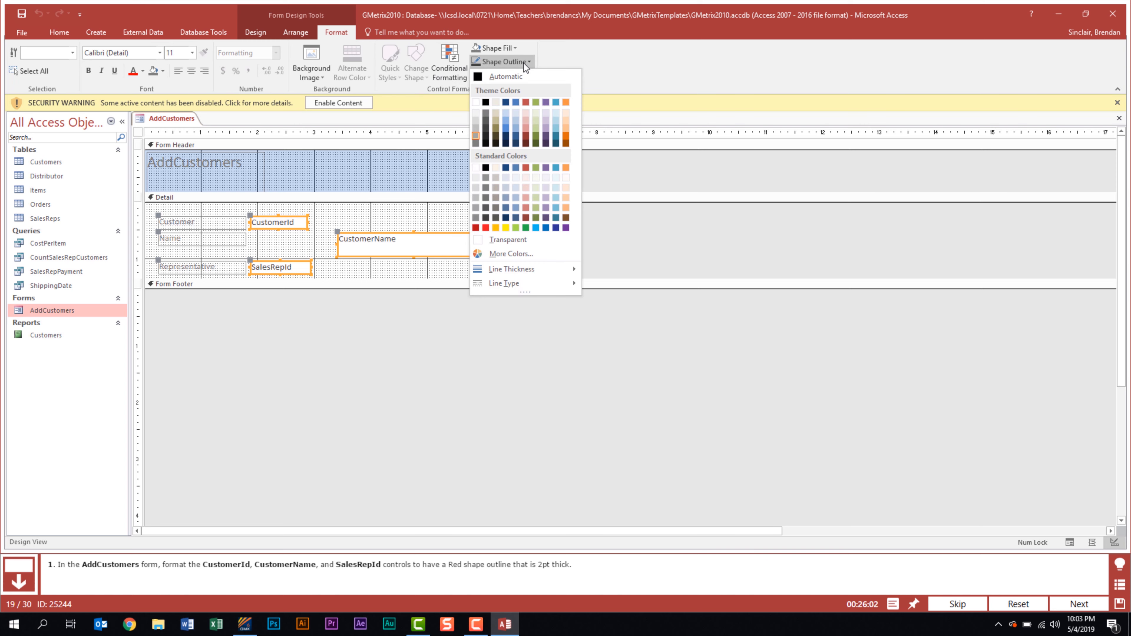
pyautogui.click(485, 228)
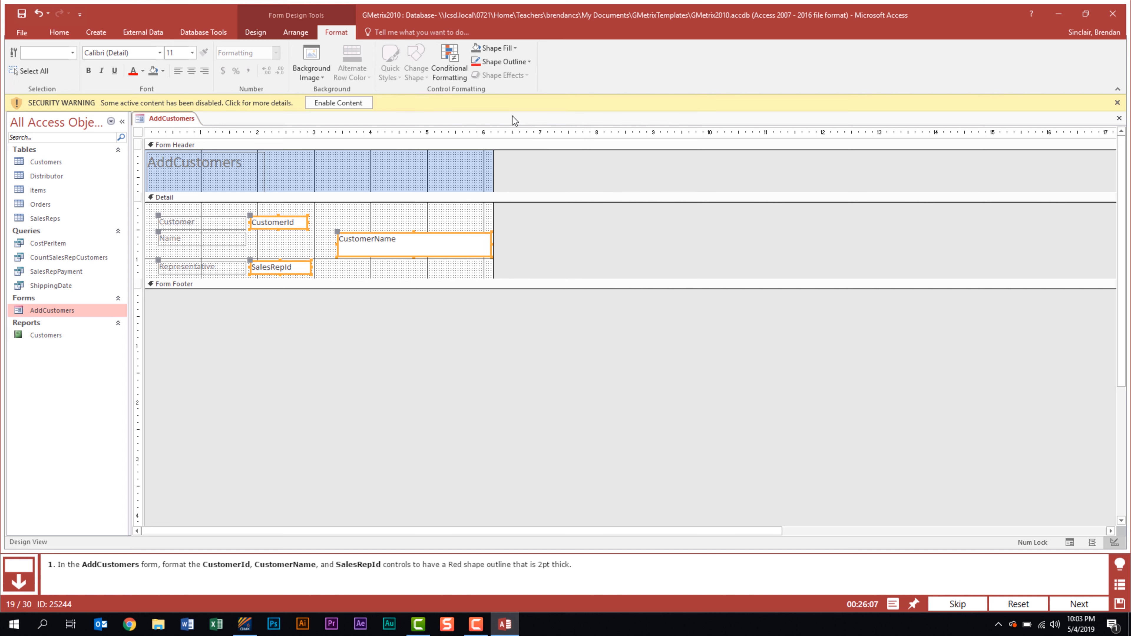
# Set the outline thickness of the three selected controls to 2 pt and advance to the next question
pyautogui.click(529, 61)
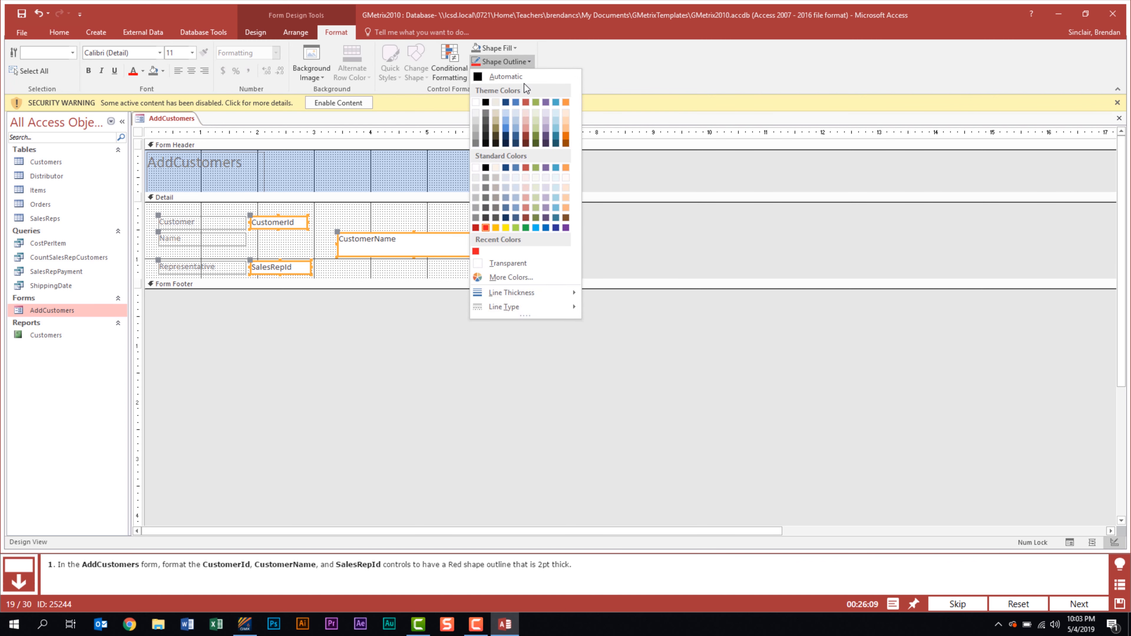
pyautogui.moveTo(555, 301)
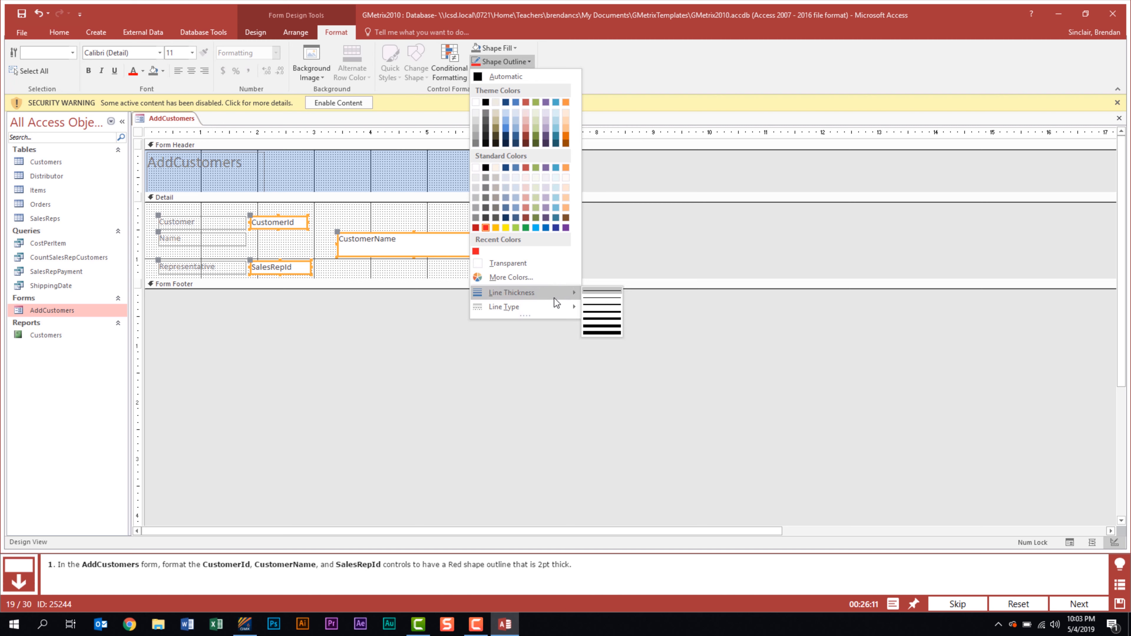
pyautogui.click(604, 306)
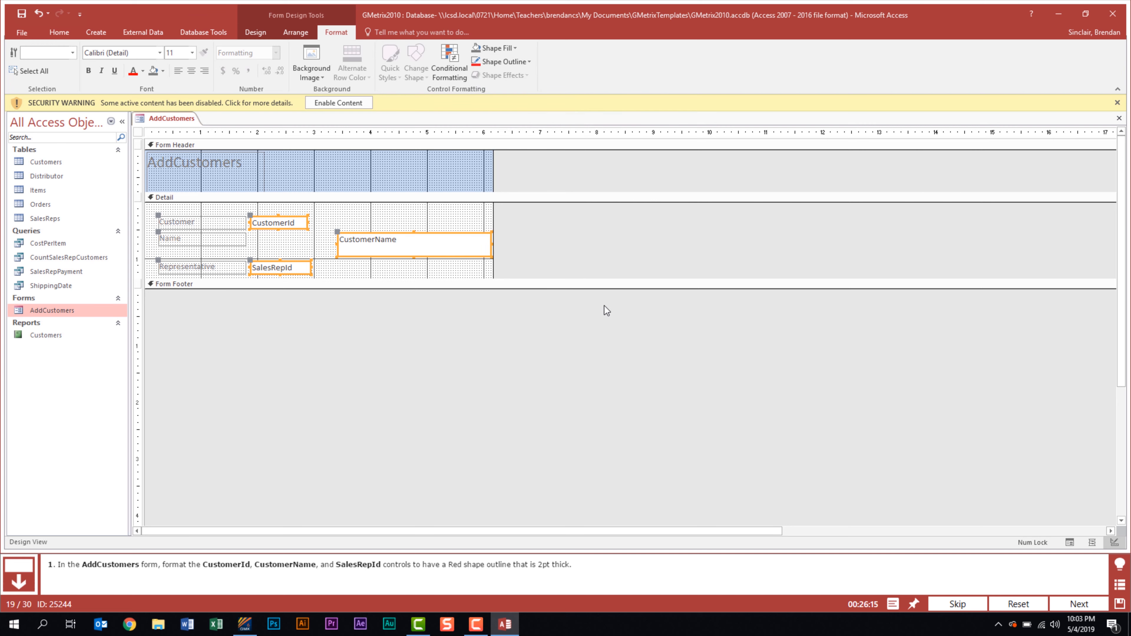
pyautogui.click(567, 268)
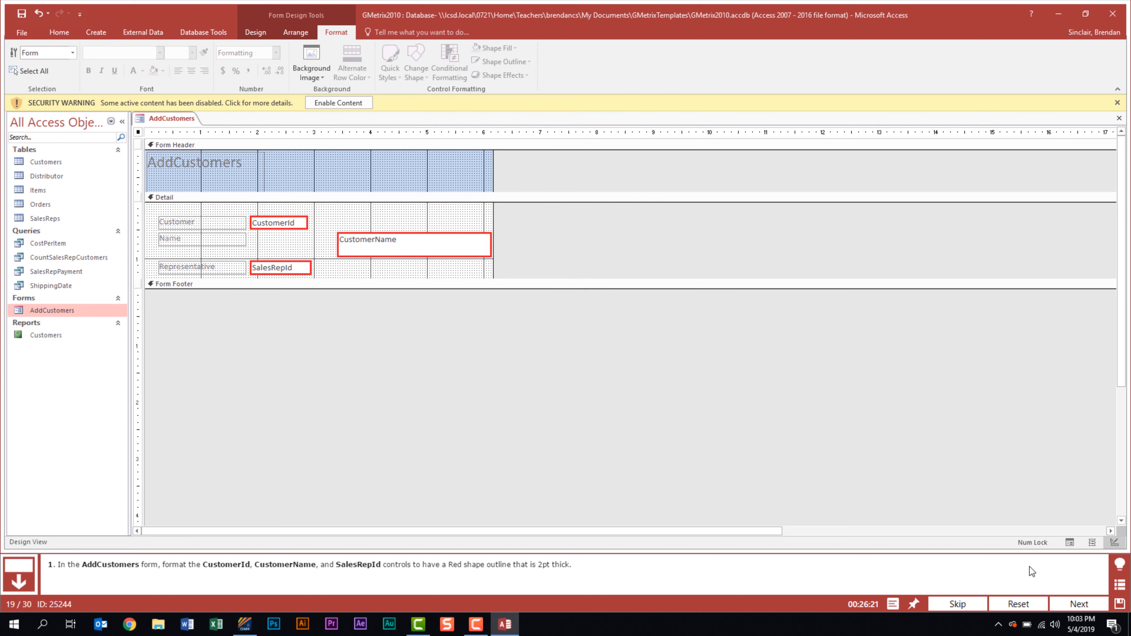
pyautogui.click(1067, 604)
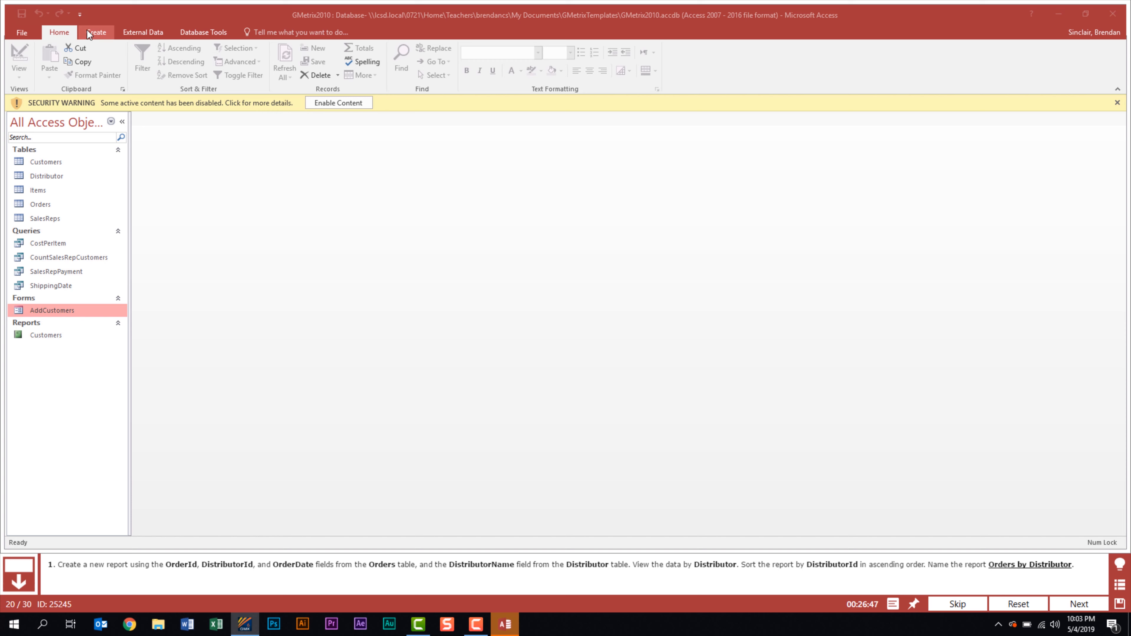
# Start a new report with the Report Wizard and add OrderId, DistributorId and OrderDate from the Orders table
pyautogui.click(106, 32)
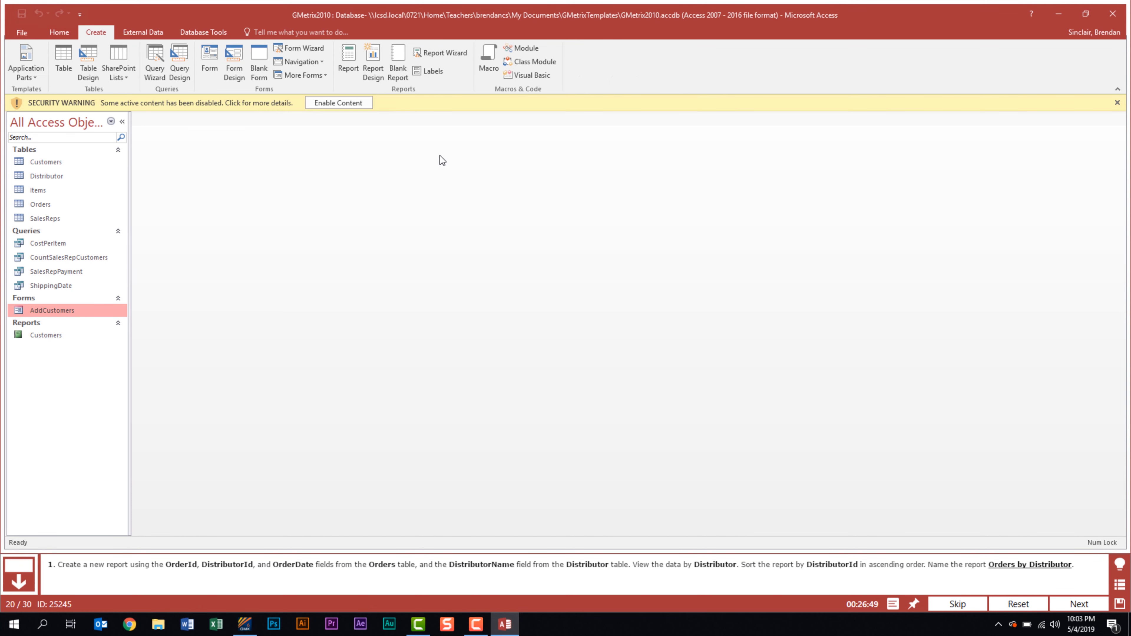
pyautogui.click(465, 50)
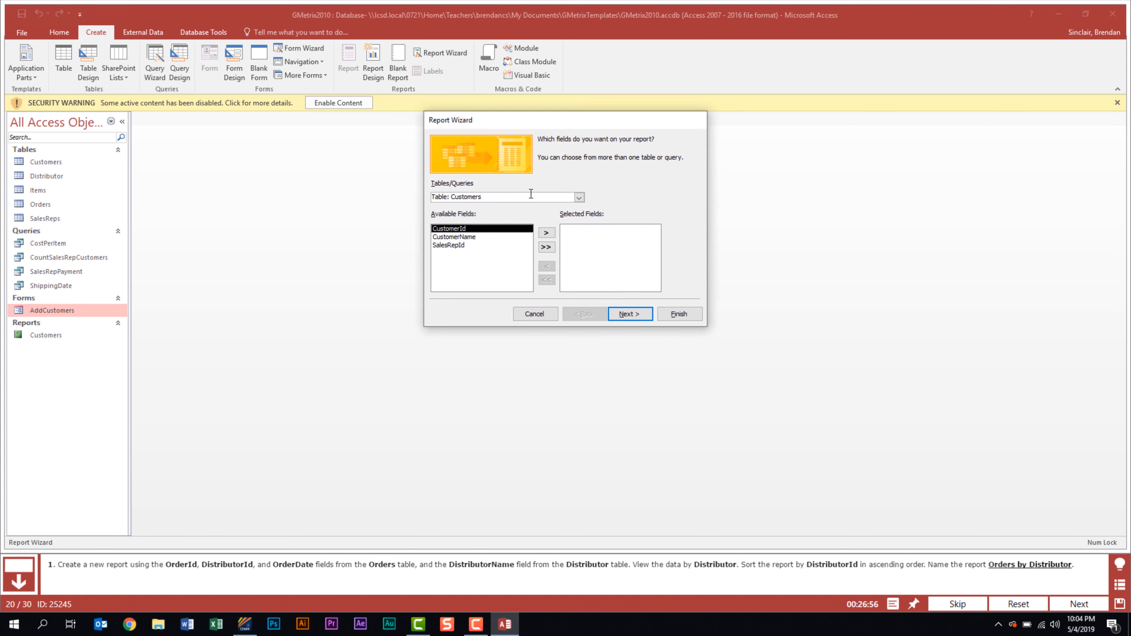
pyautogui.click(579, 197)
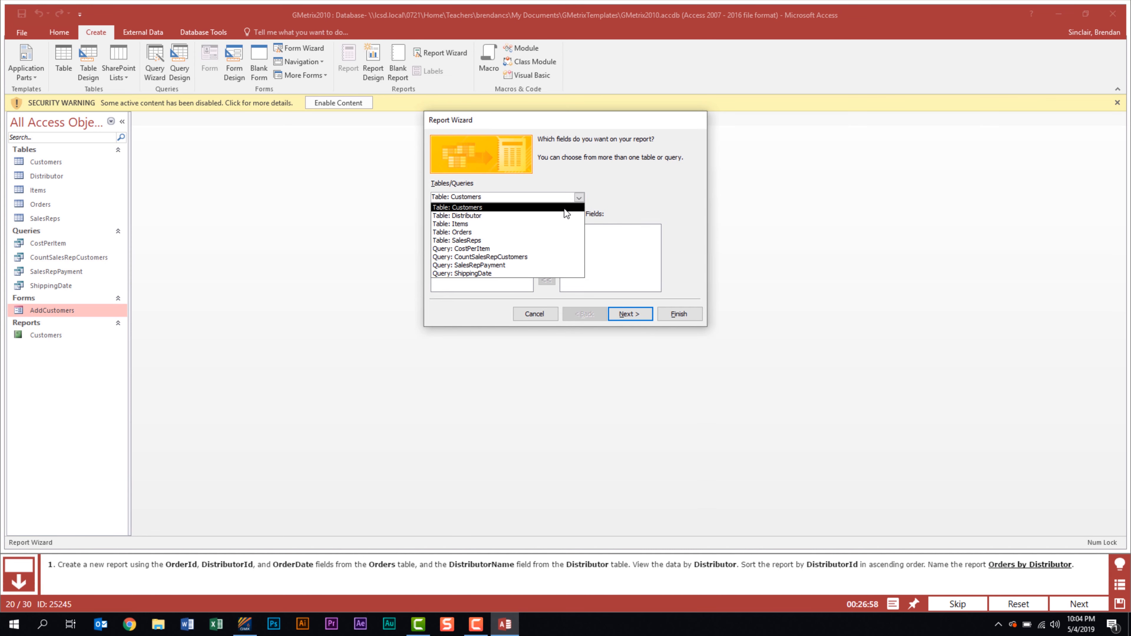
pyautogui.click(556, 230)
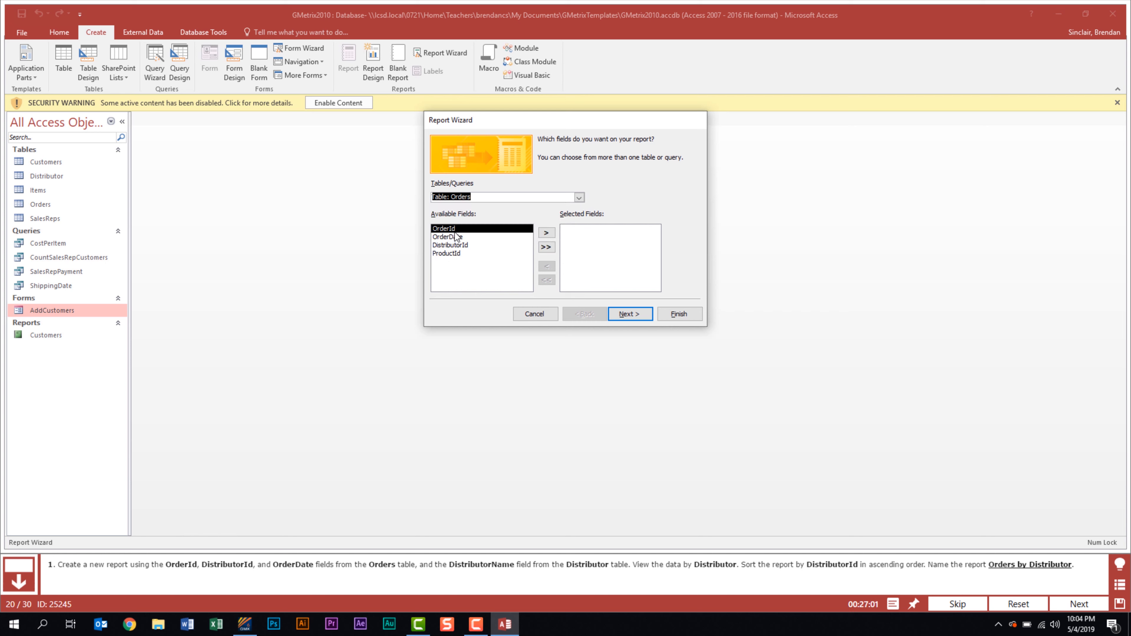
pyautogui.click(546, 233)
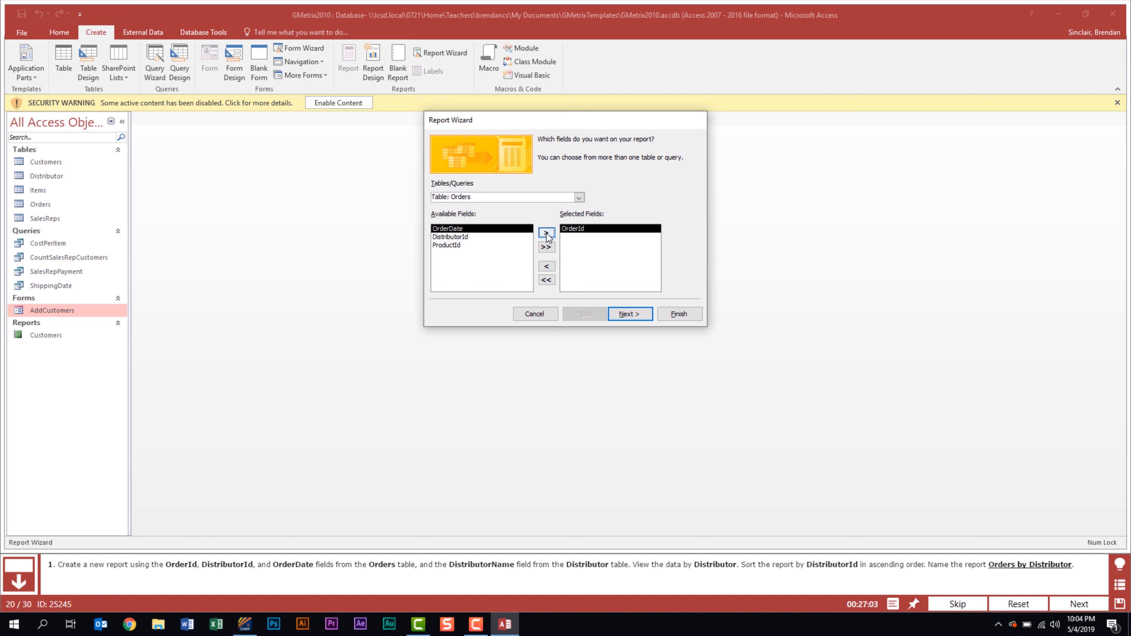
pyautogui.click(501, 237)
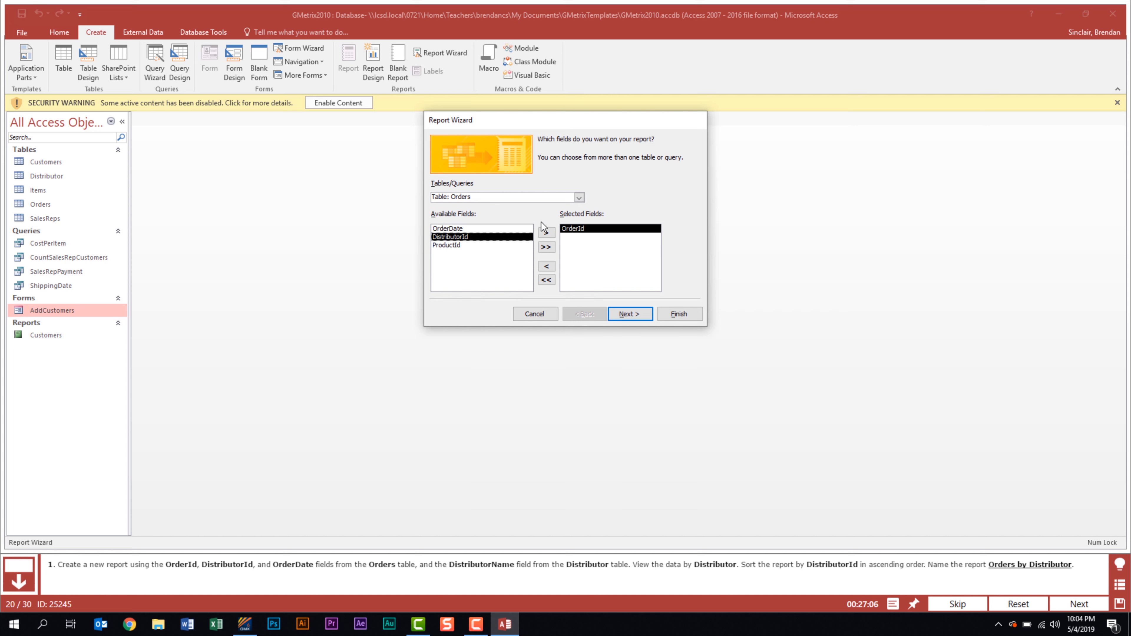
pyautogui.click(547, 233)
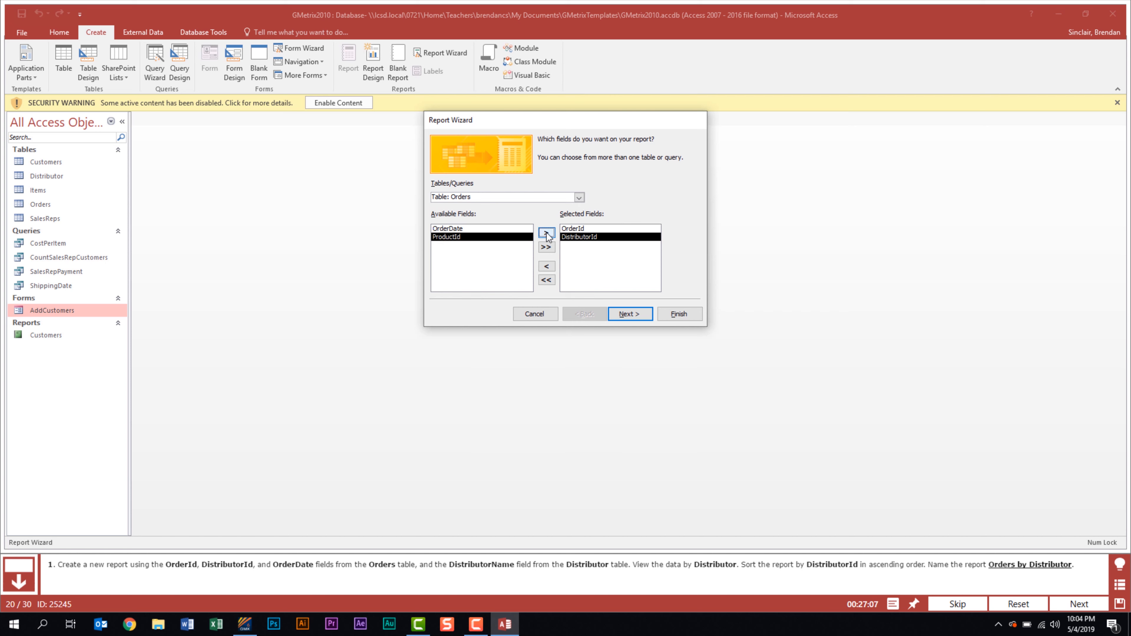
pyautogui.click(495, 229)
pyautogui.click(549, 234)
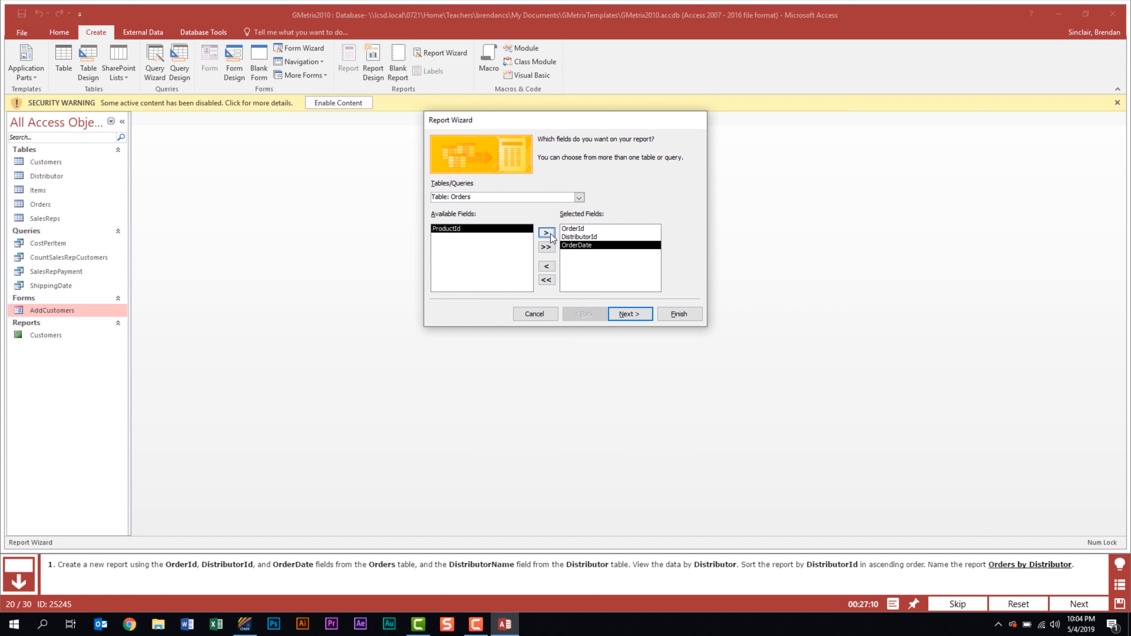
# Add the DistributorName field from the Distributor table to the report's selected fields
pyautogui.click(580, 197)
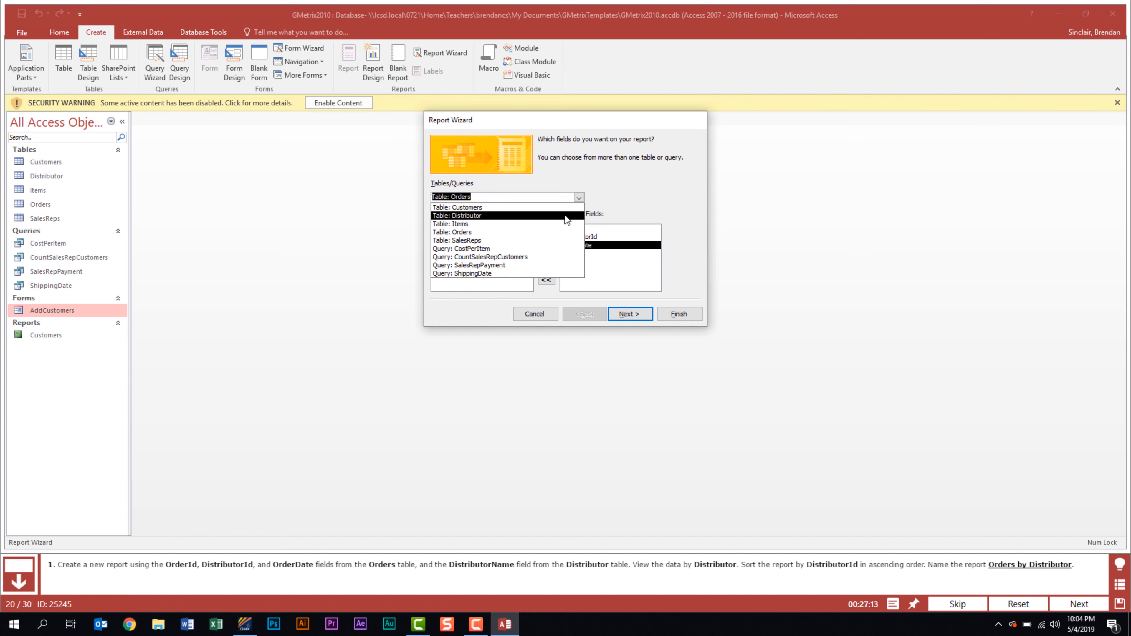
pyautogui.click(553, 216)
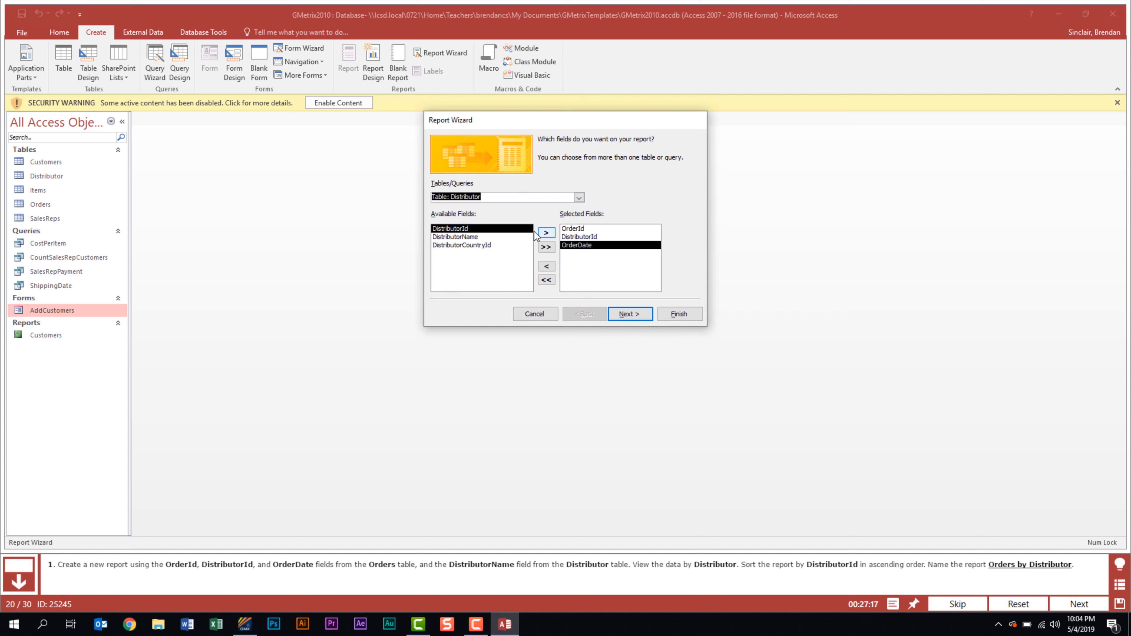
pyautogui.click(496, 236)
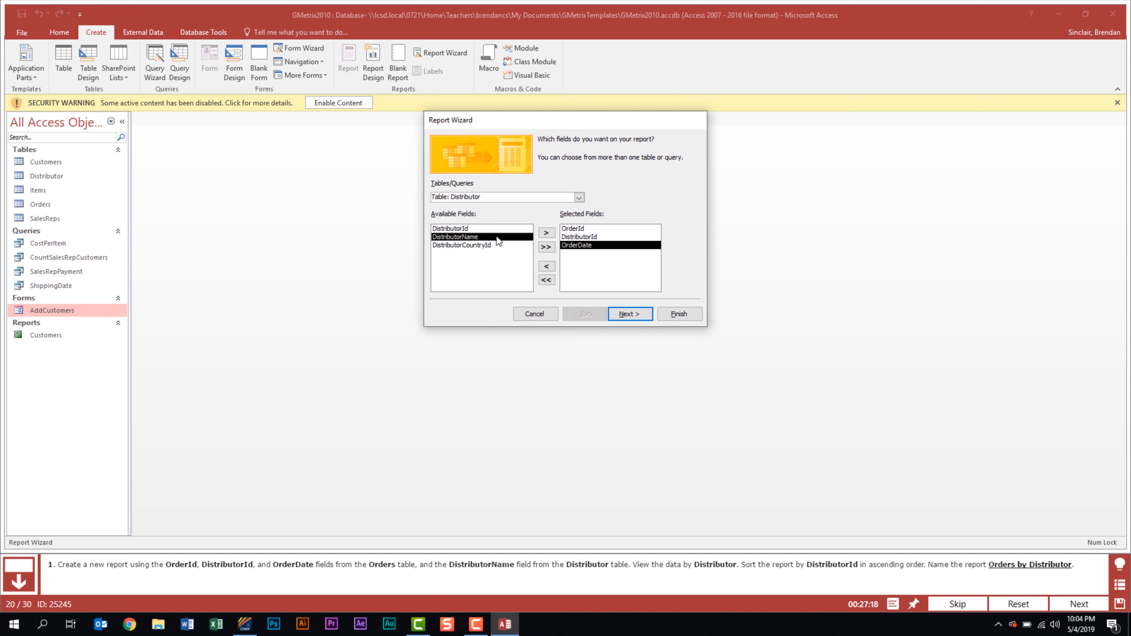
pyautogui.click(548, 233)
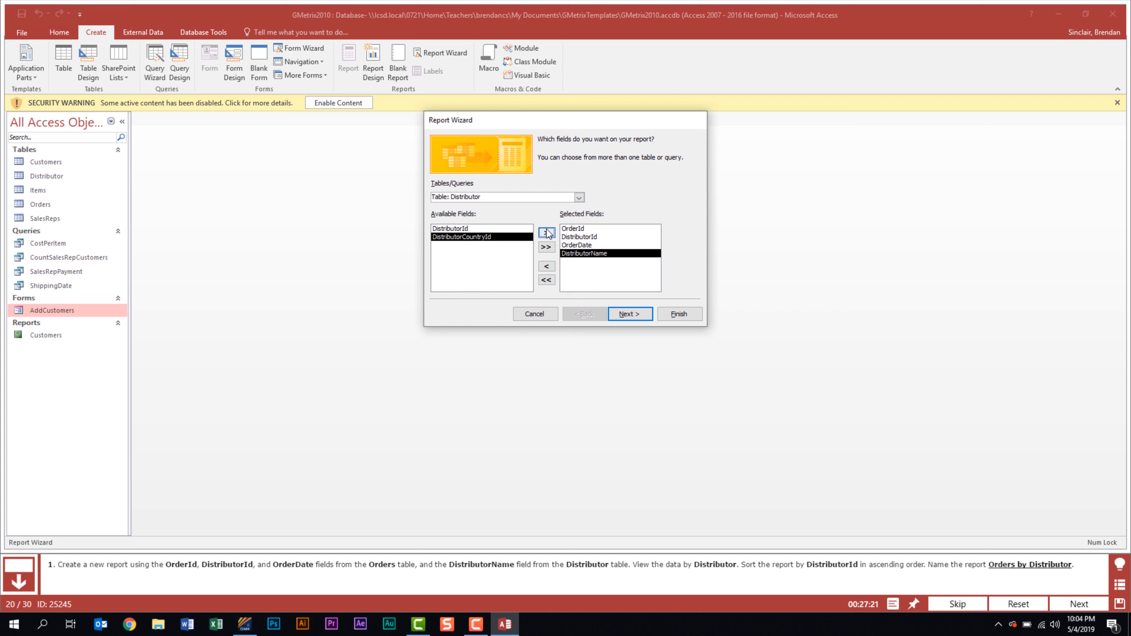
# View the report data by Distributor without extra grouping levels and sort the detail records by DistributorId in ascending order
pyautogui.click(627, 314)
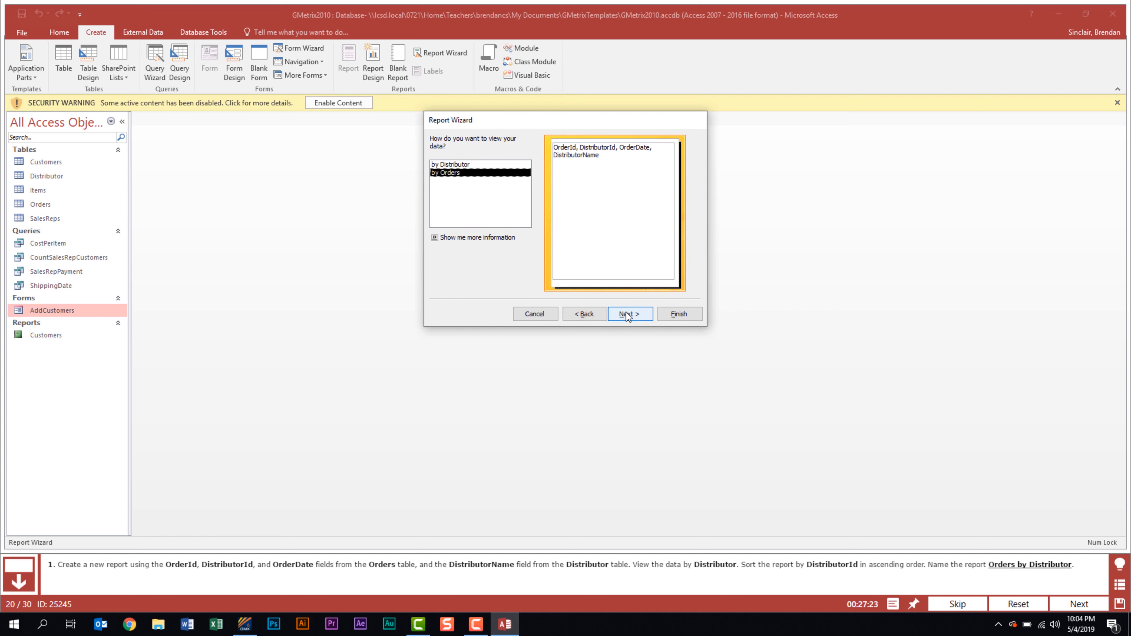
pyautogui.click(484, 166)
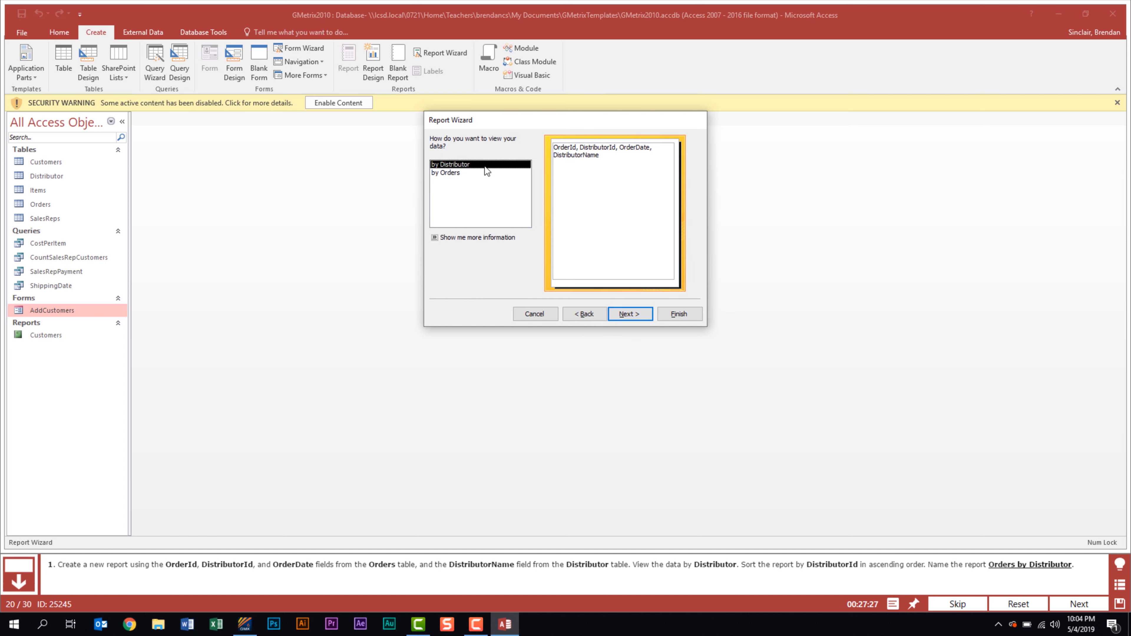
pyautogui.click(628, 315)
pyautogui.click(629, 314)
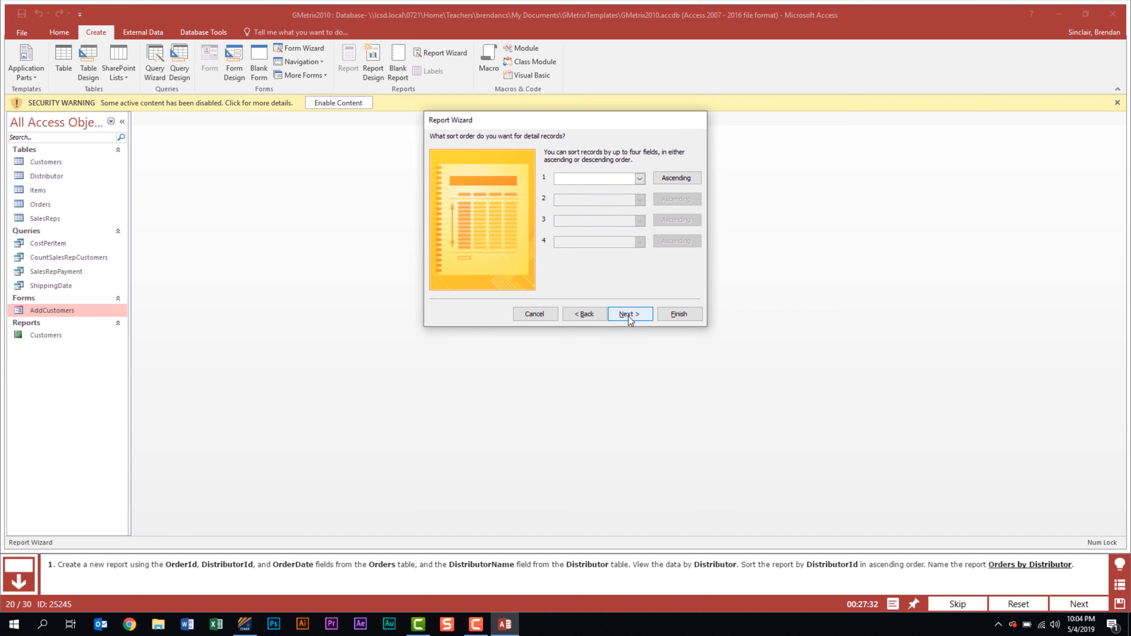
pyautogui.click(643, 174)
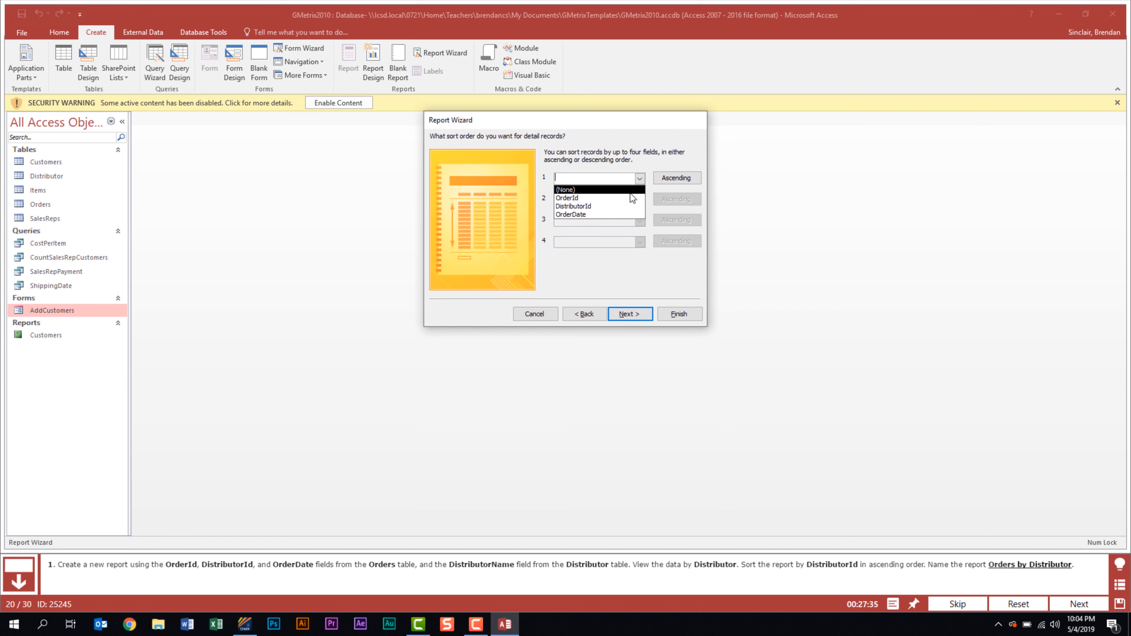
pyautogui.click(622, 206)
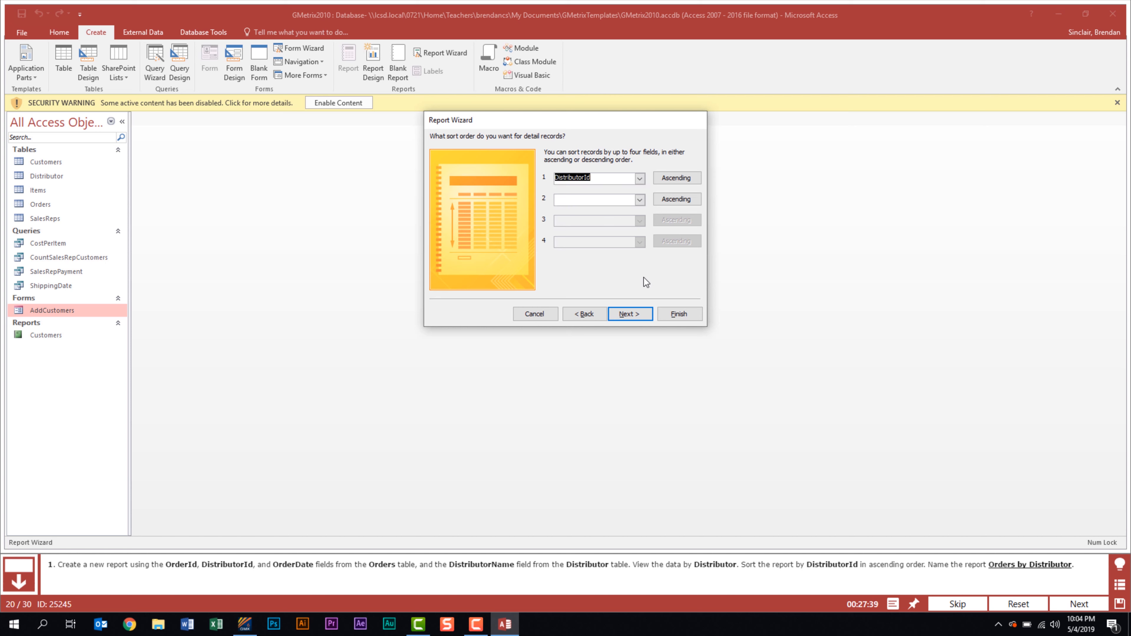
# Keep the Stepped layout in Portrait orientation, title the report Orders by Distributor and finish the wizard with a preview
pyautogui.click(630, 312)
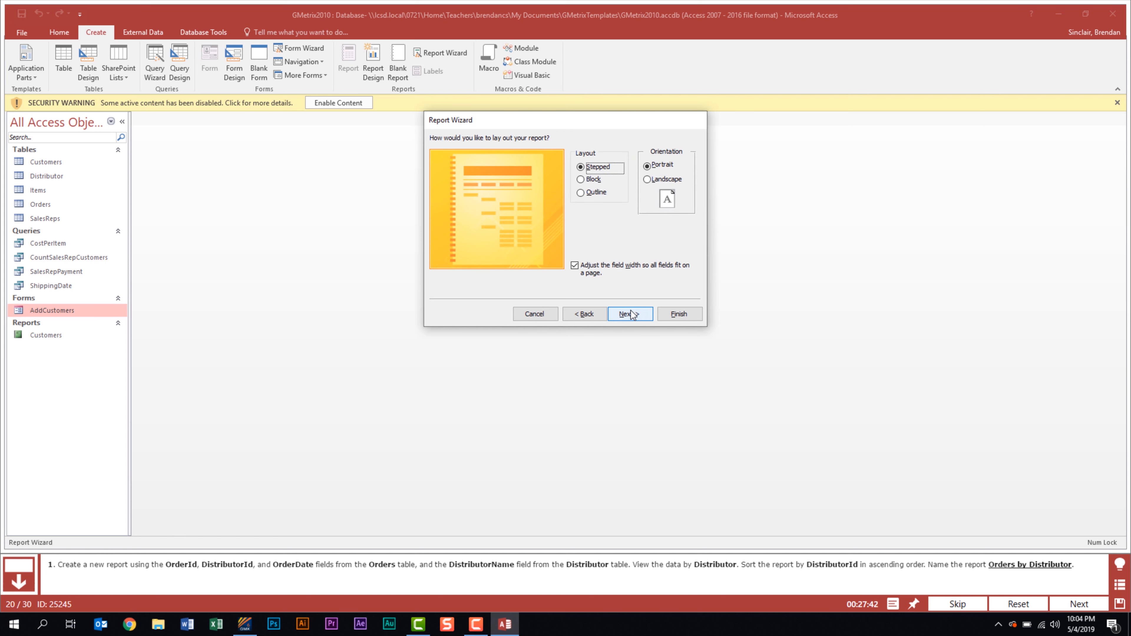
pyautogui.click(631, 312)
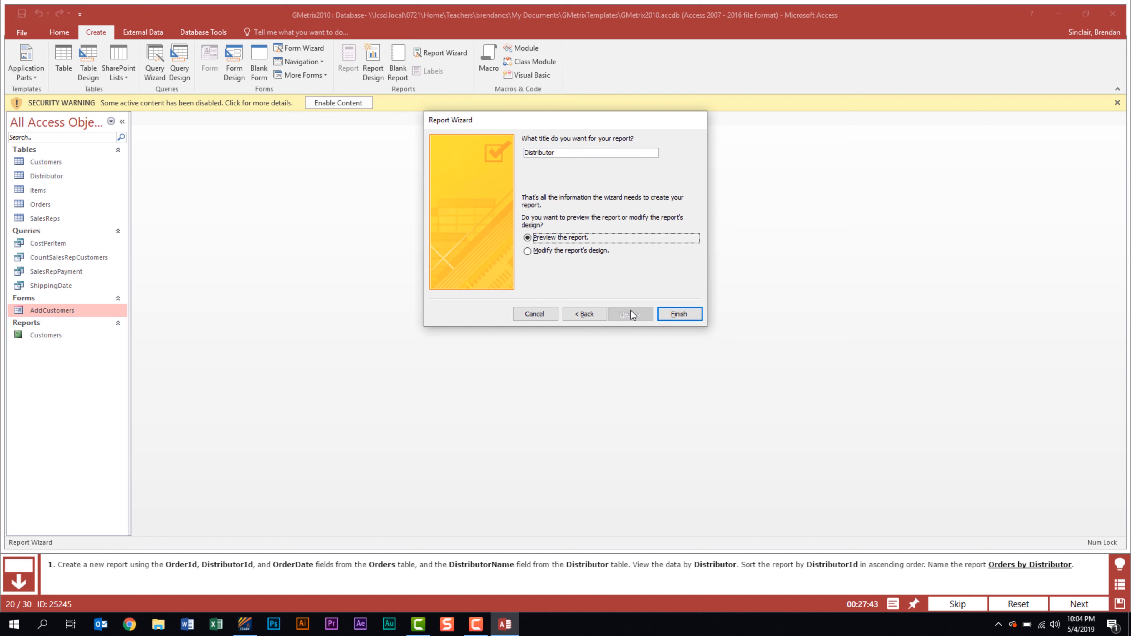
pyautogui.doubleClick(572, 156)
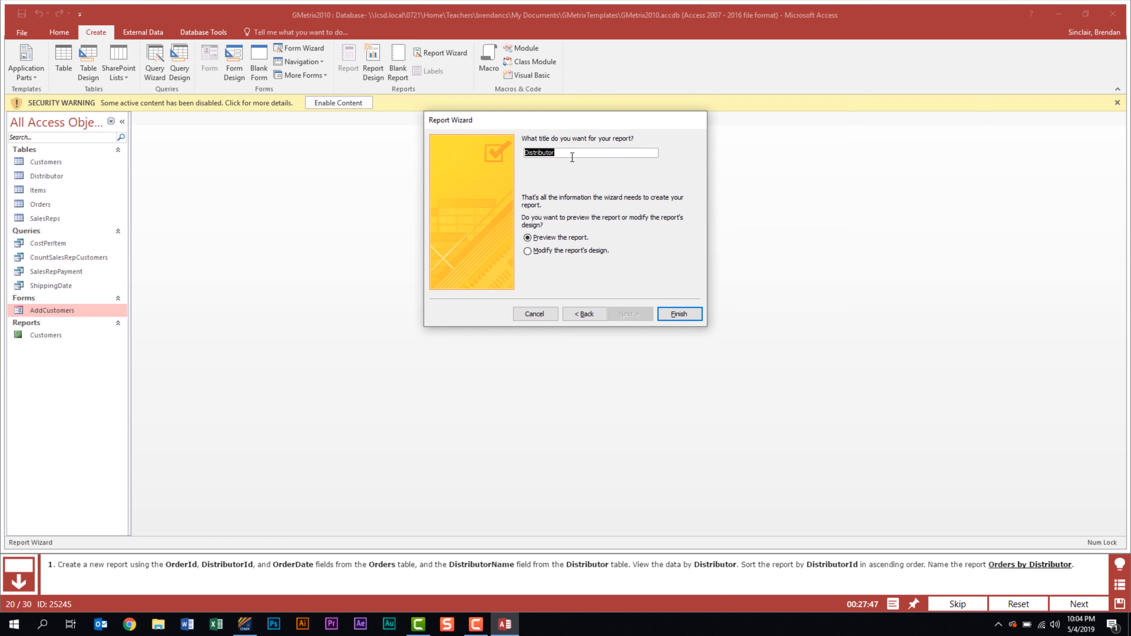
pyautogui.write('Orders by Distributor')
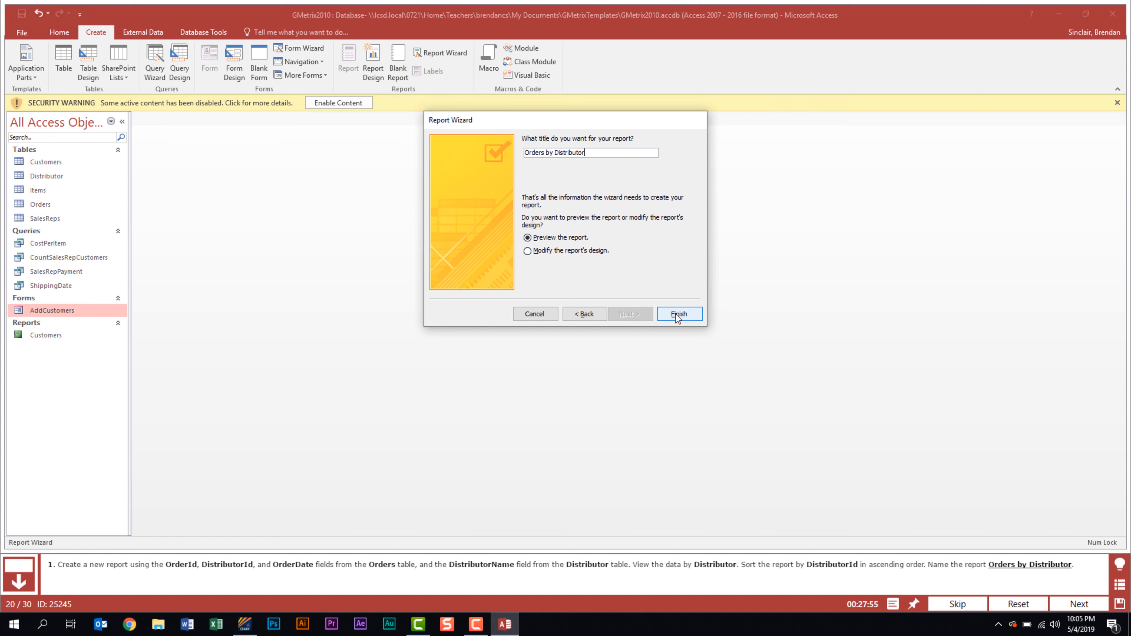
pyautogui.click(676, 314)
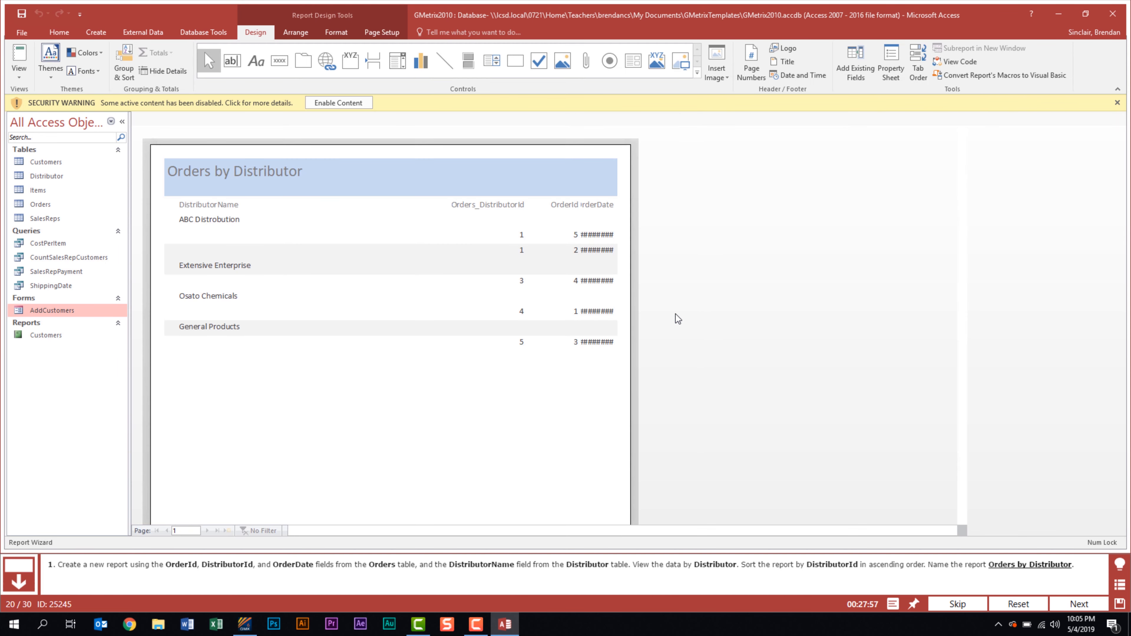
# Advance to the next task and filter the SalesReps table to Hire Date values on or after 1/1/2011
pyautogui.click(1079, 601)
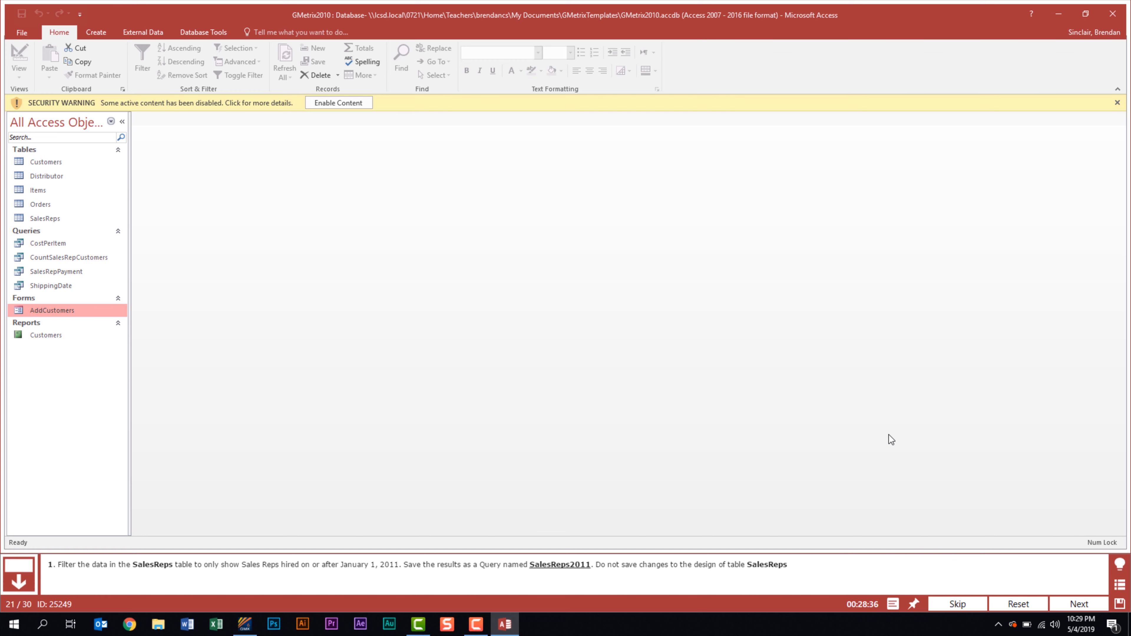
pyautogui.doubleClick(84, 216)
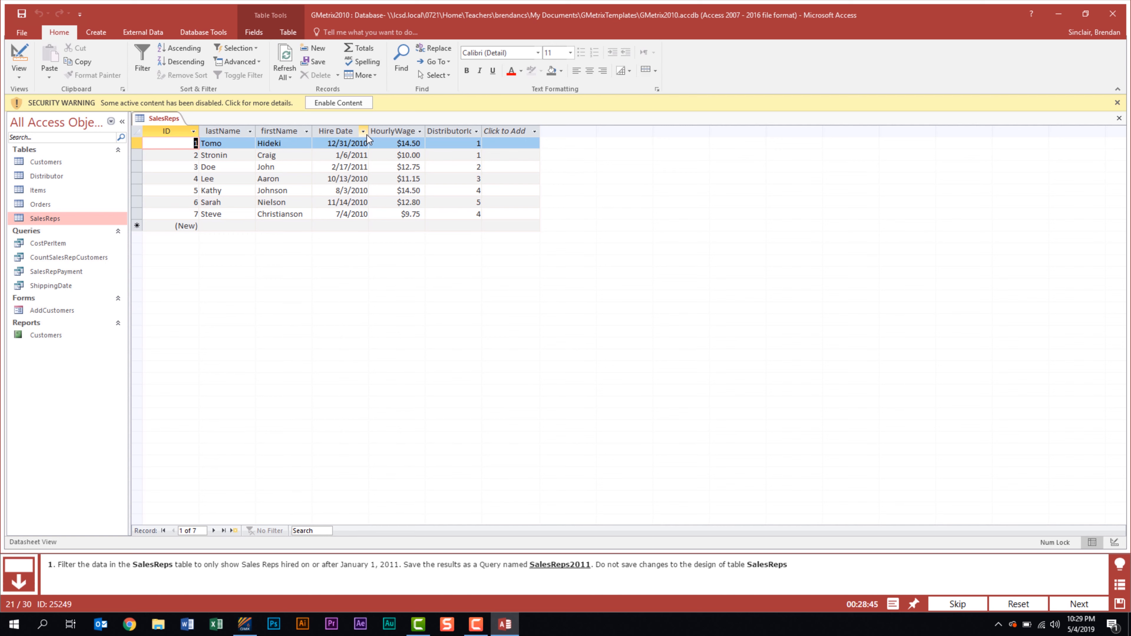
pyautogui.click(365, 133)
pyautogui.moveTo(481, 185)
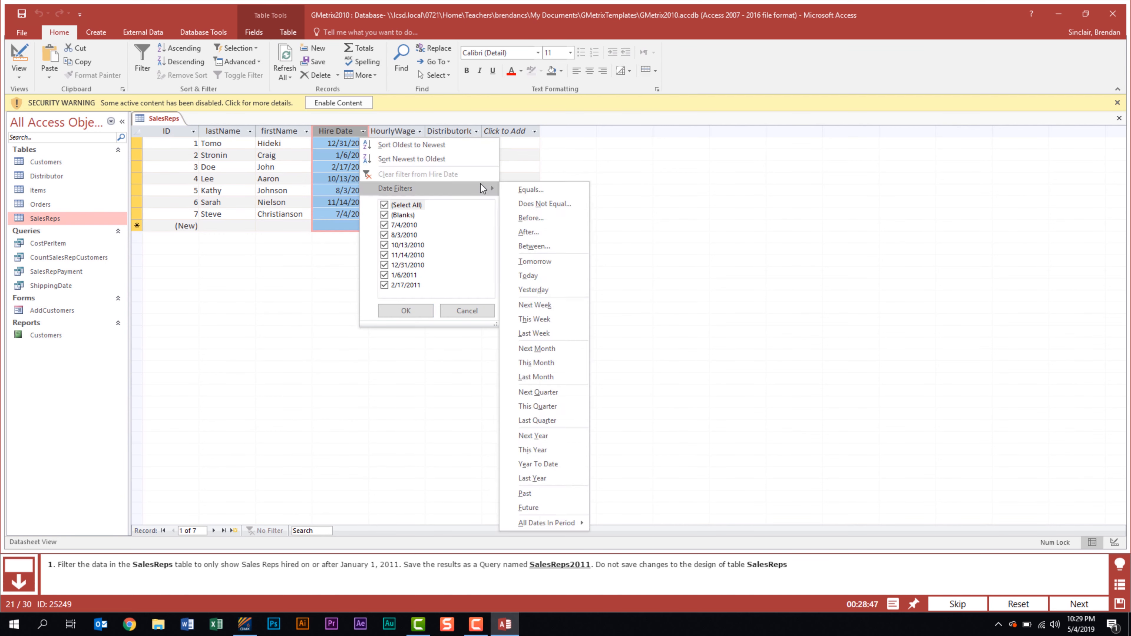
pyautogui.click(550, 228)
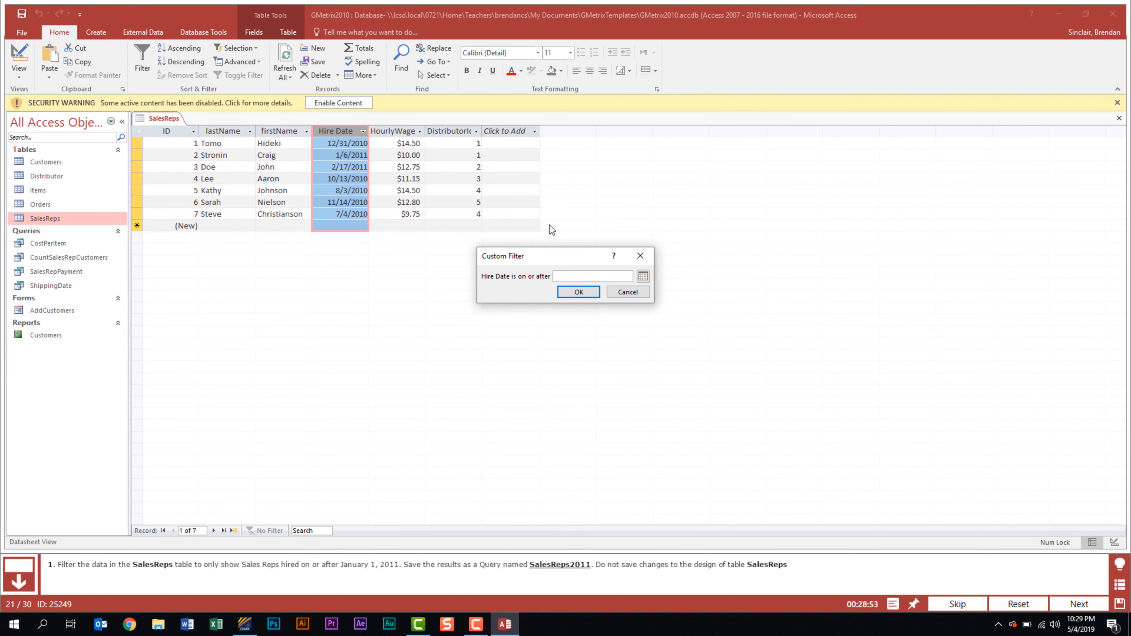
pyautogui.write('1/1/2011')
pyautogui.click(577, 292)
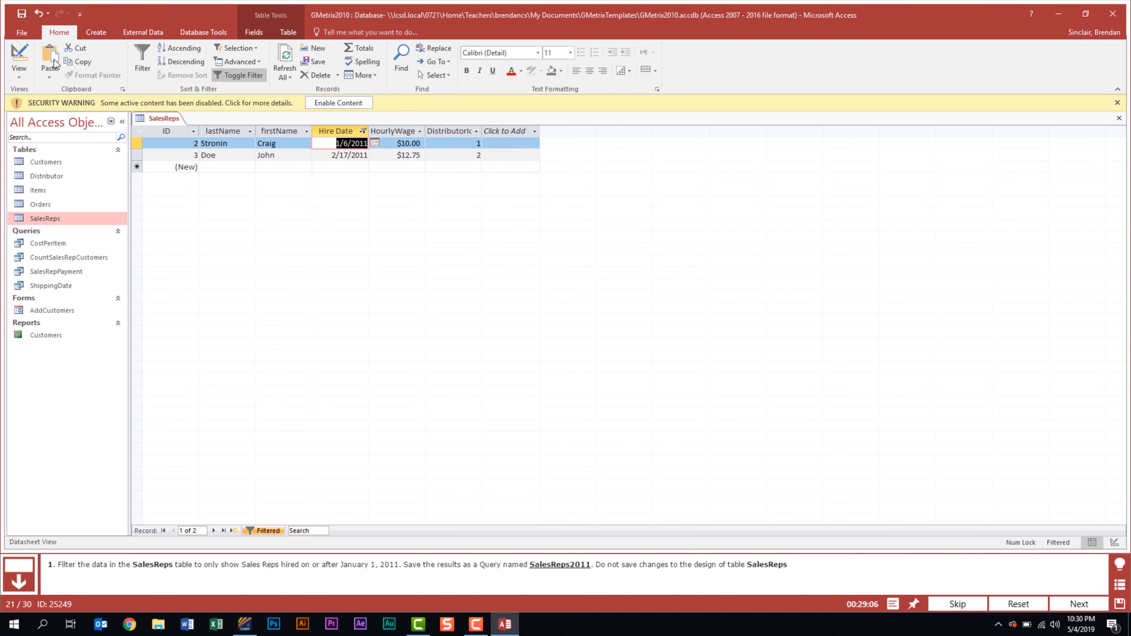
# Save the filtered results as a query named SalesRep2011, then advance to the next task without saving the SalesReps table's design changes
pyautogui.click(25, 34)
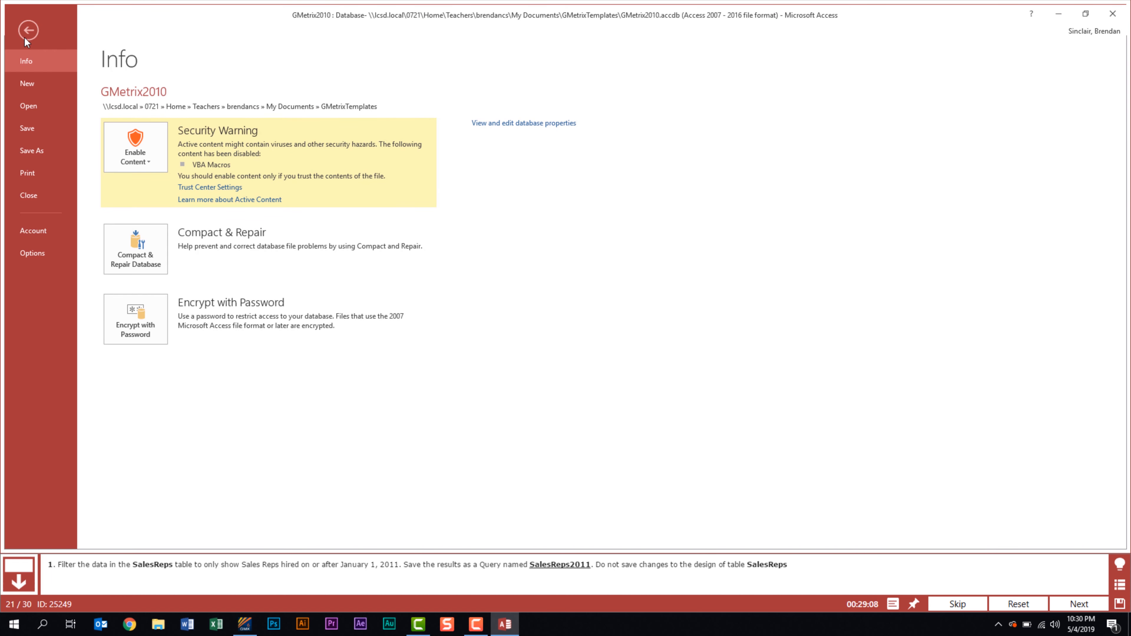
pyautogui.click(42, 153)
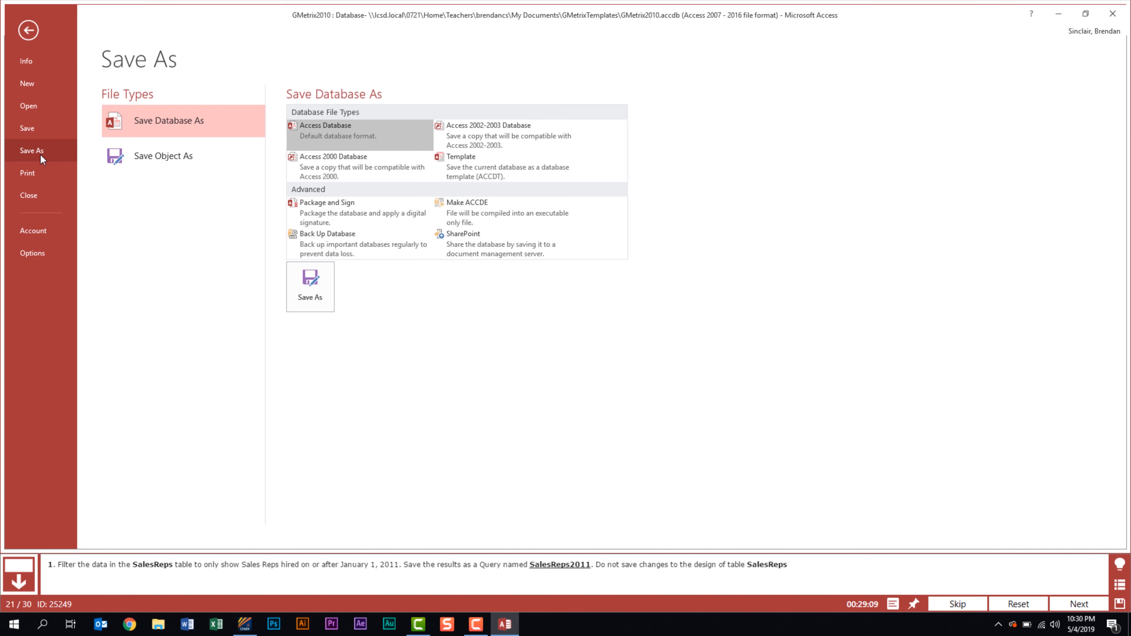
pyautogui.click(201, 161)
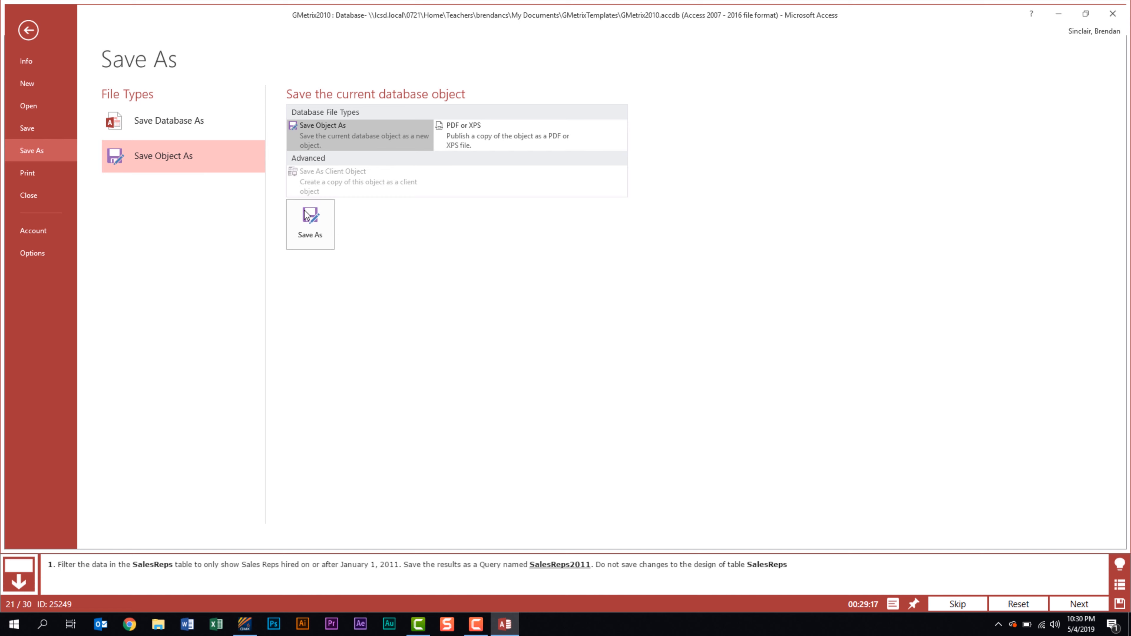
pyautogui.click(307, 221)
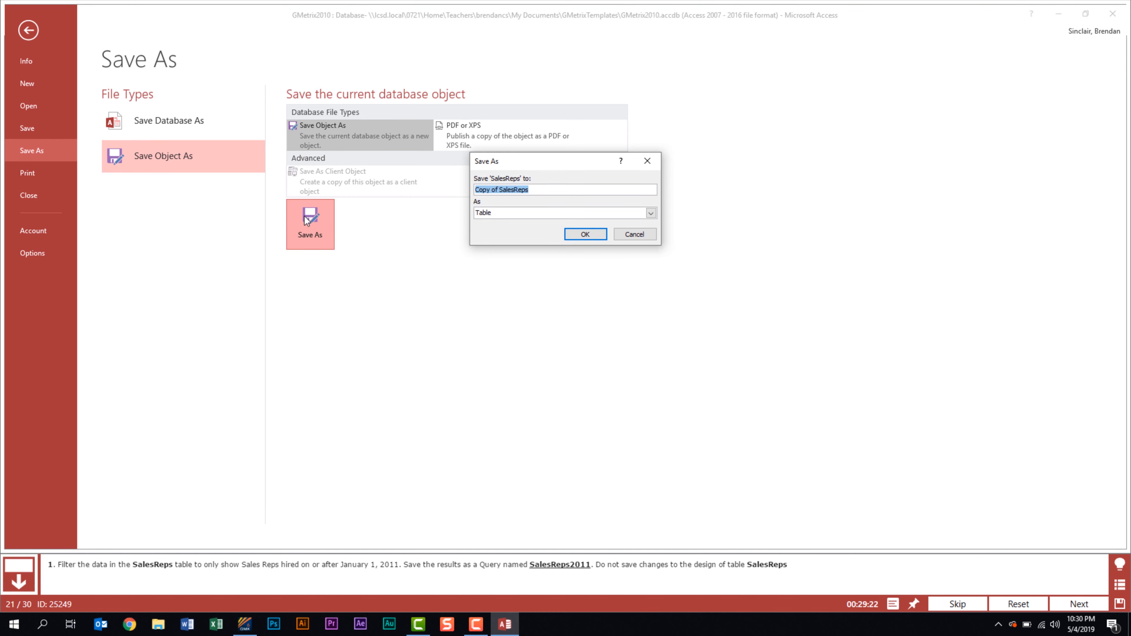
pyautogui.write('SalesRep2011')
pyautogui.press('Tab')
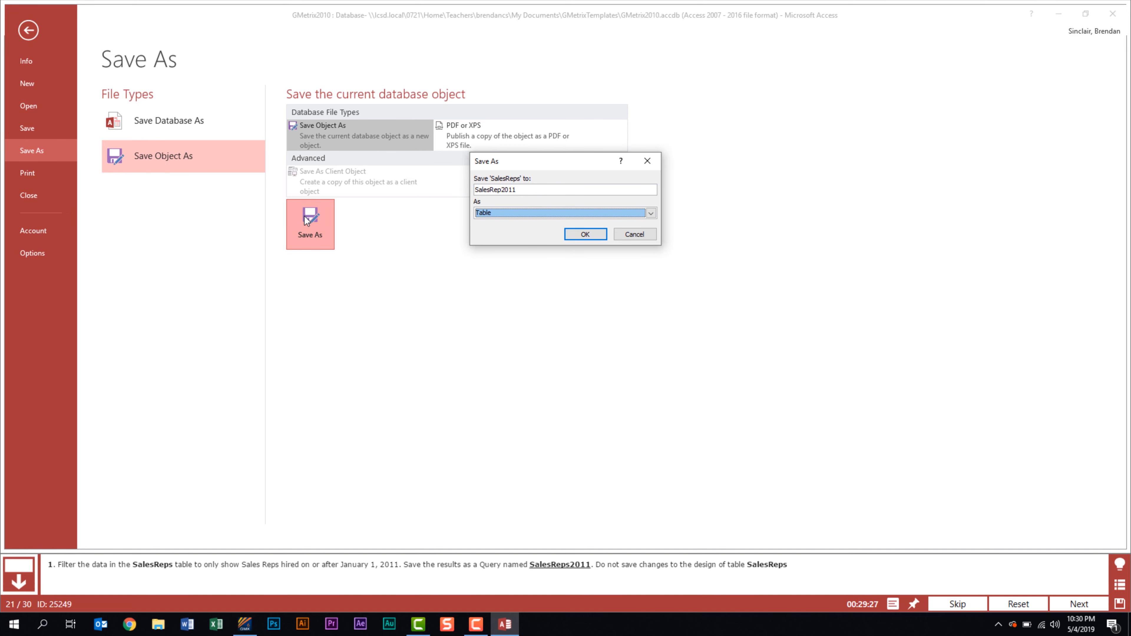
pyautogui.click(575, 234)
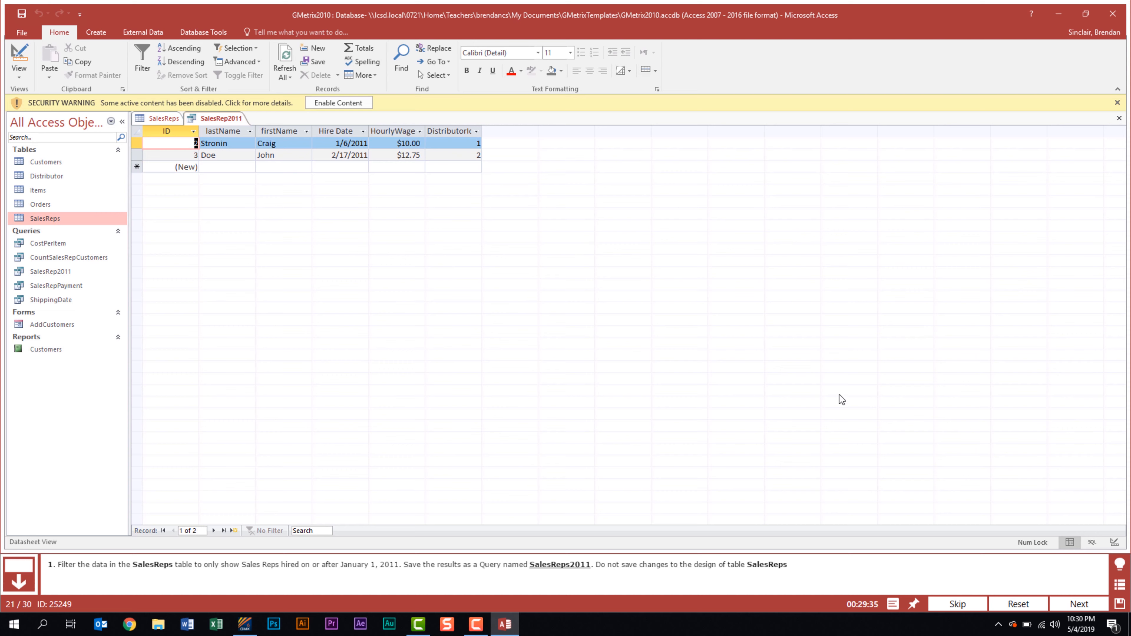
pyautogui.click(1062, 603)
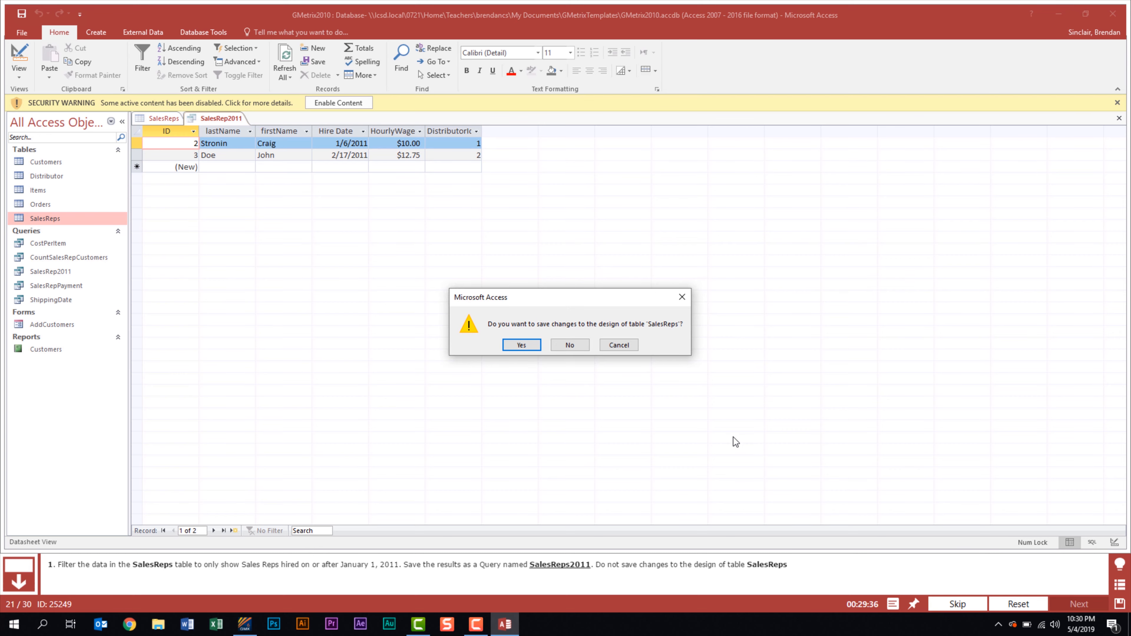
pyautogui.click(578, 343)
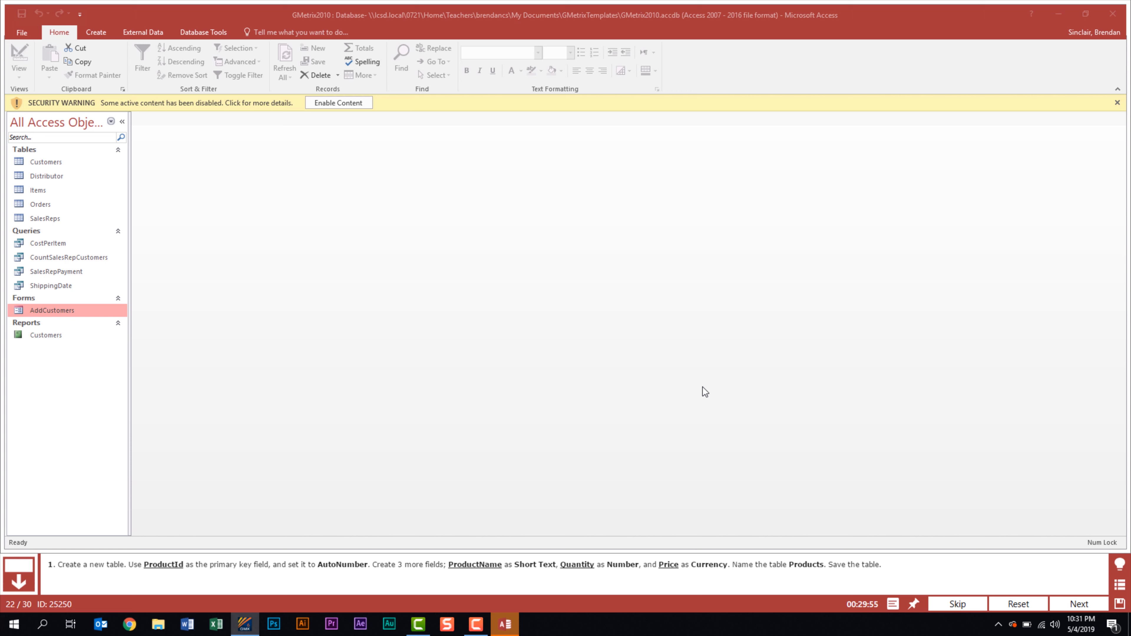
# Create a new table, switch it to Design View and save it as Products
pyautogui.click(95, 31)
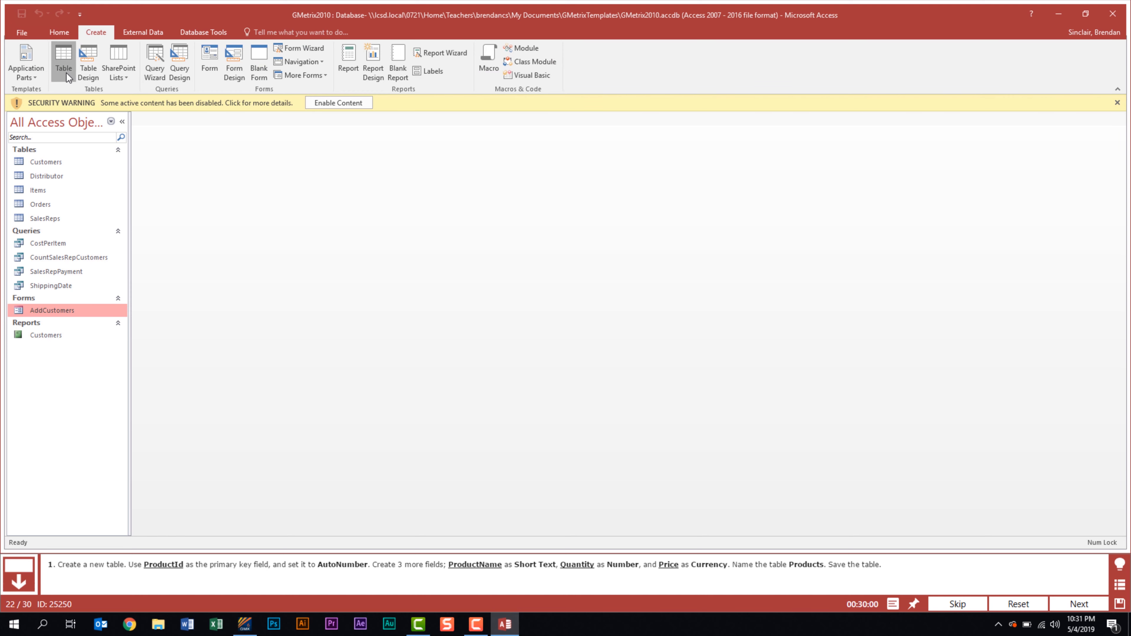
pyautogui.click(66, 72)
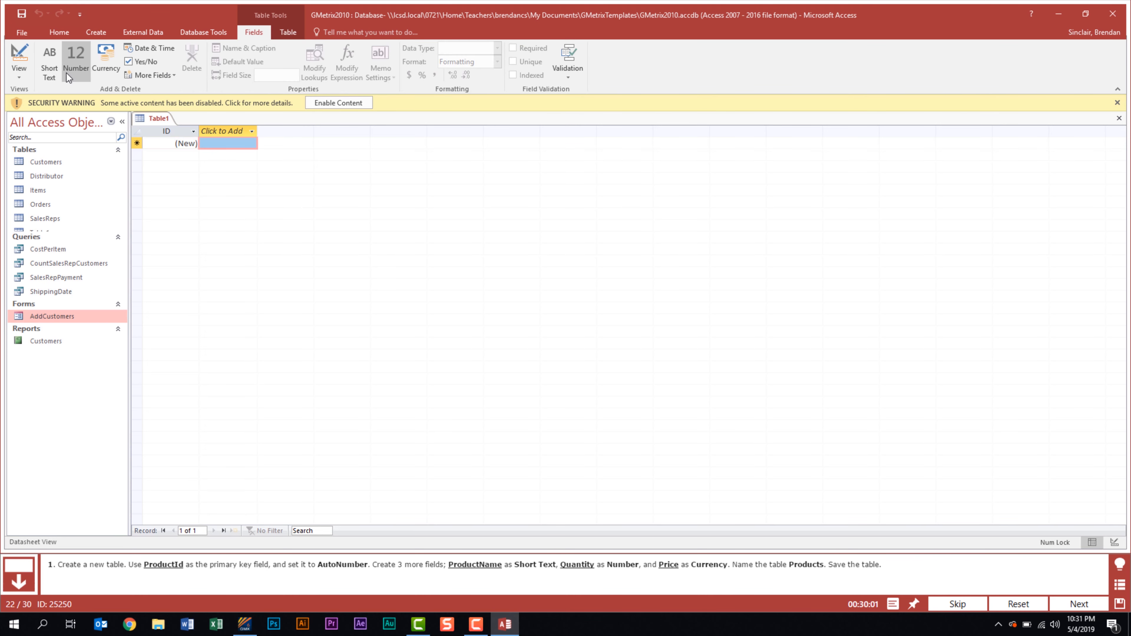
pyautogui.click(18, 78)
pyautogui.click(38, 117)
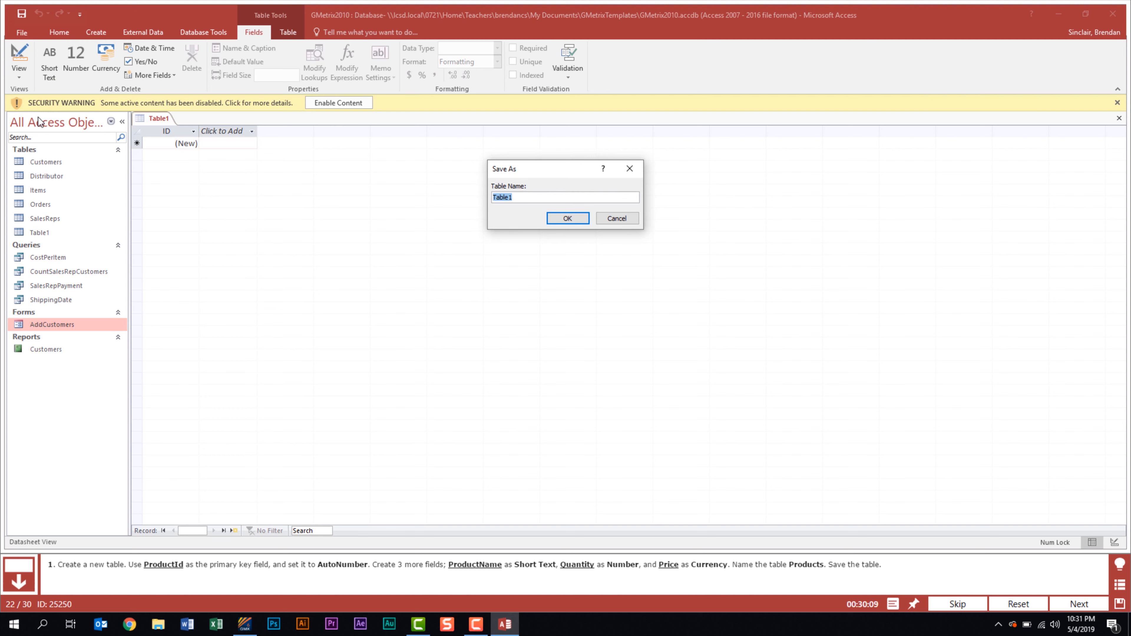
pyautogui.write('Products')
pyautogui.click(564, 219)
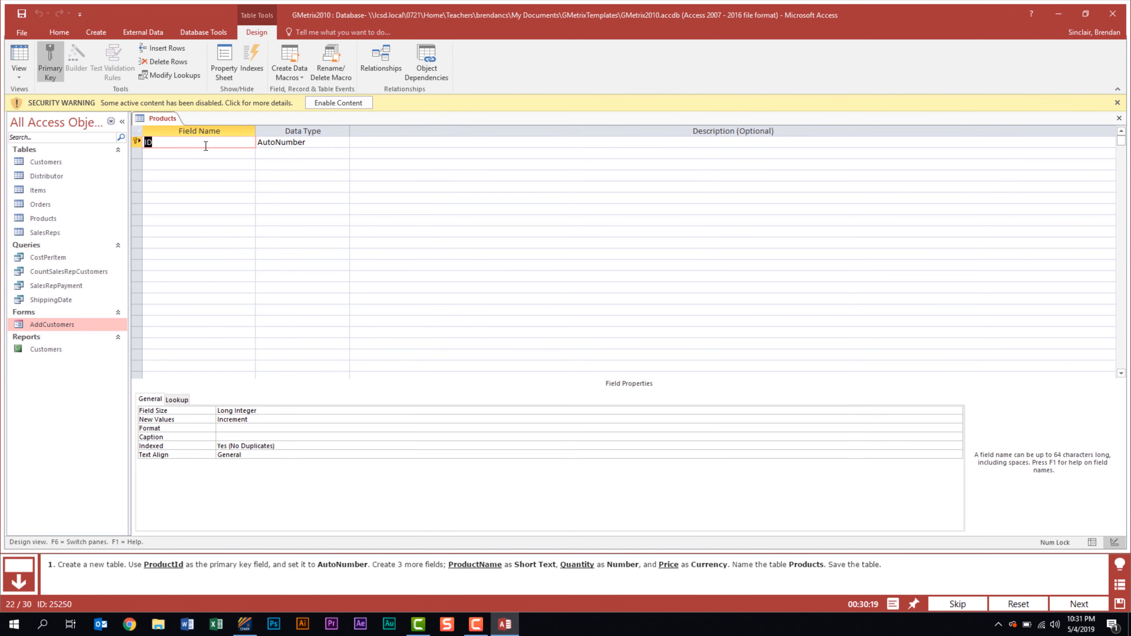
# Rename the AutoNumber primary key field to ProductId and add a ProductName field as Short Text
pyautogui.write('ProductId')
pyautogui.press('Down')
pyautogui.write('AutoNu')
pyautogui.press('BackSpace')
pyautogui.press('BackSpace')
pyautogui.press('BackSpace')
pyautogui.press('BackSpace')
pyautogui.press('BackSpace')
pyautogui.press('BackSpace')
pyautogui.write('ProductName')
pyautogui.press('Tab')
pyautogui.press('Tab')
pyautogui.press('Tab')
# Add a Quantity field with the Number data type and a Price field with the Currency data type
pyautogui.write('Quantity')
pyautogui.press('Tab')
pyautogui.write('Number')
pyautogui.press('Tab')
pyautogui.press('Tab')
pyautogui.write('Price')
pyautogui.press('Tab')
pyautogui.write('Currency')
pyautogui.press('Tab')
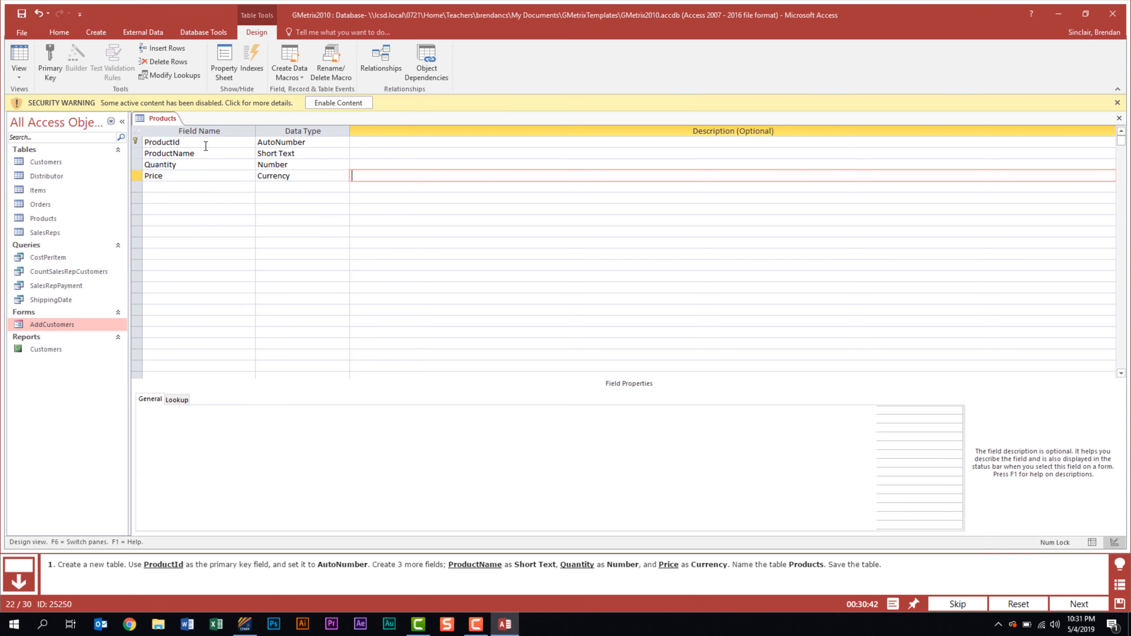
# Save the Products table design and advance to the next practice task
pyautogui.rightClick(161, 119)
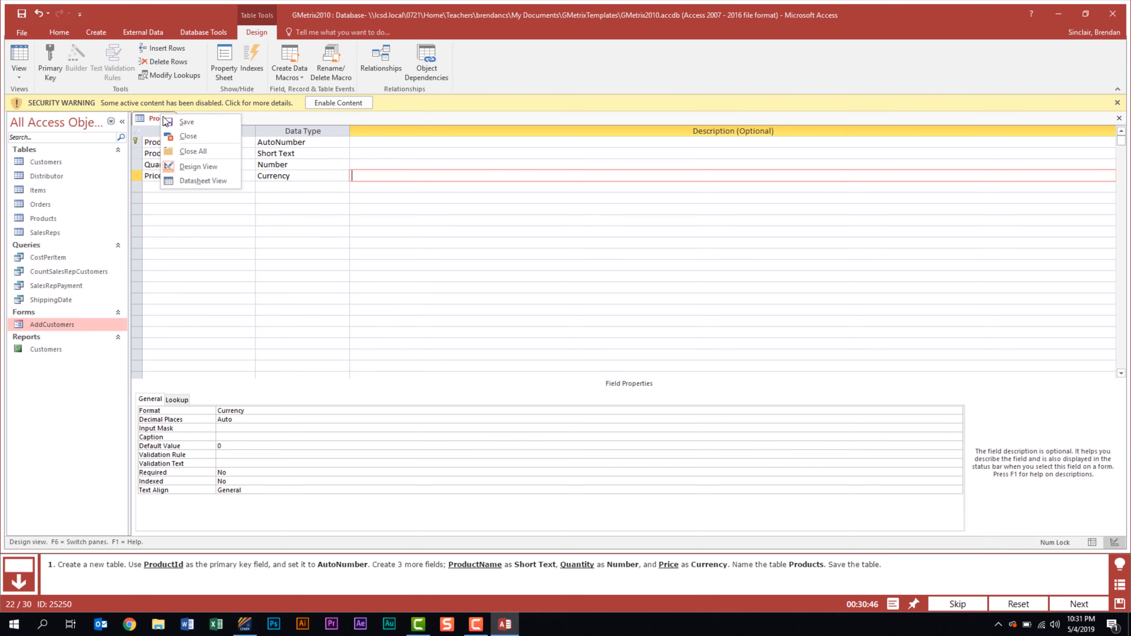
pyautogui.click(168, 122)
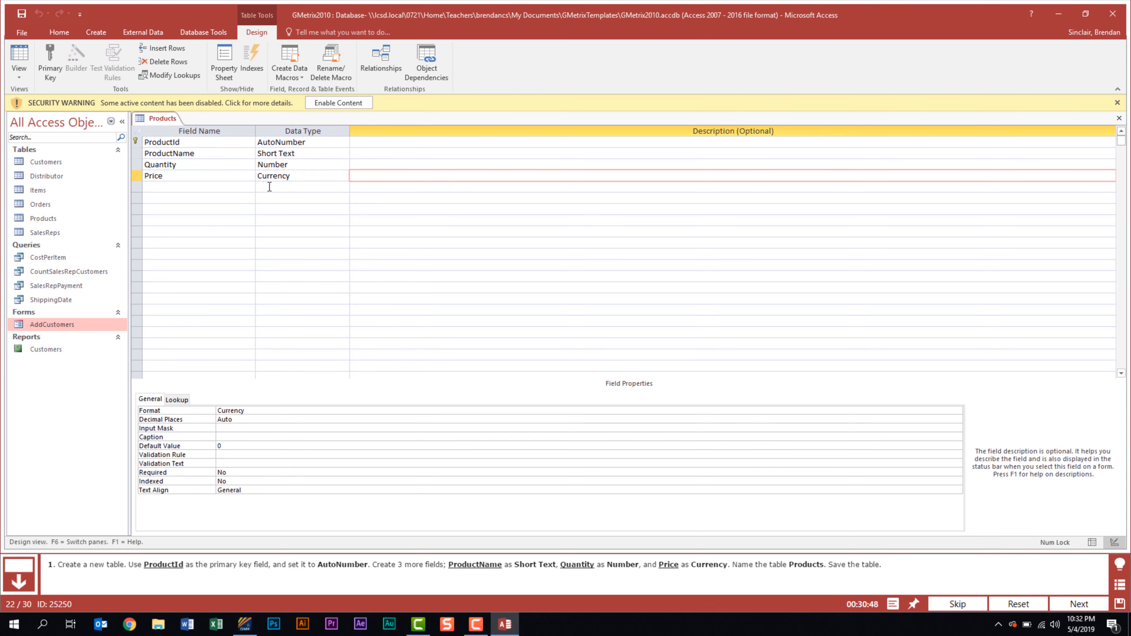
pyautogui.click(1078, 608)
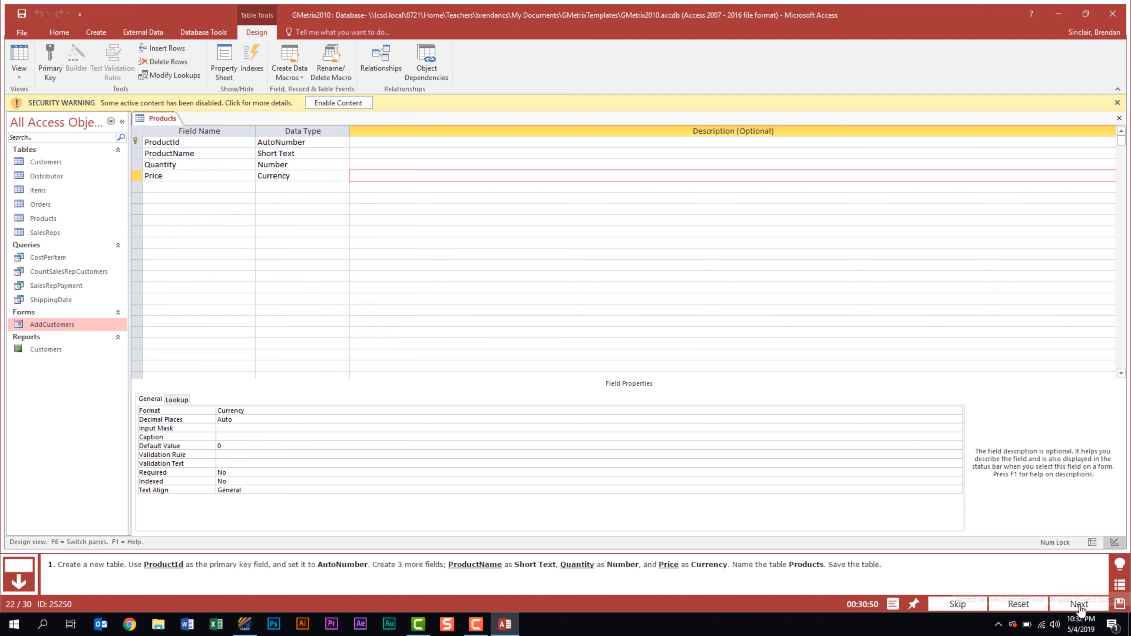
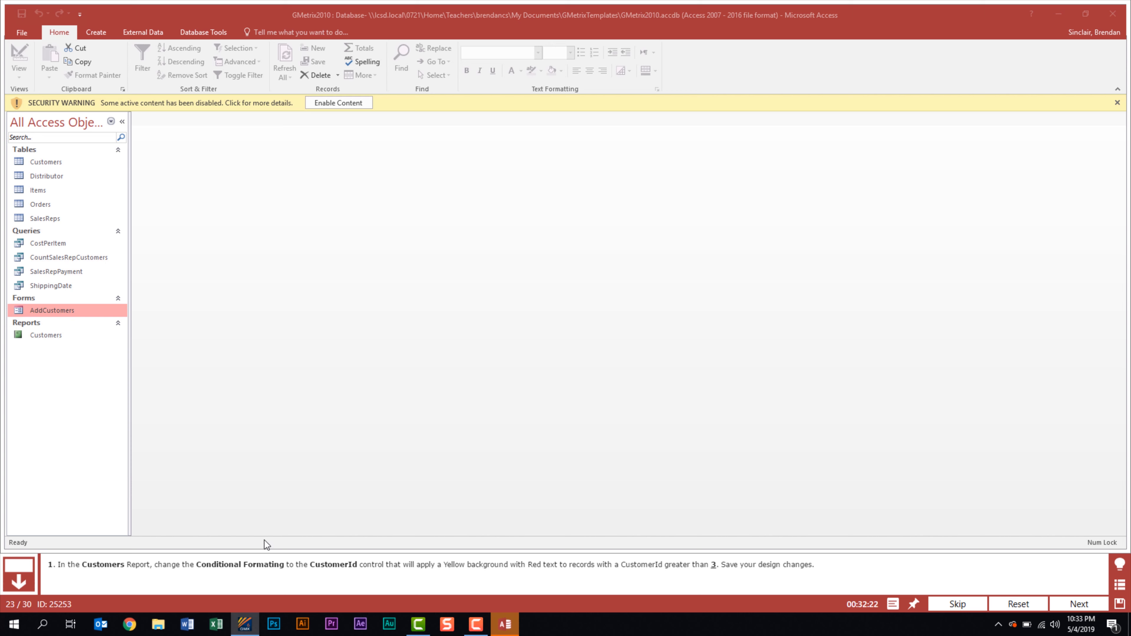
# Open the Customers report in Design View and open the CustomerId control's greater-than-3 conditional formatting rule for editing
pyautogui.rightClick(45, 335)
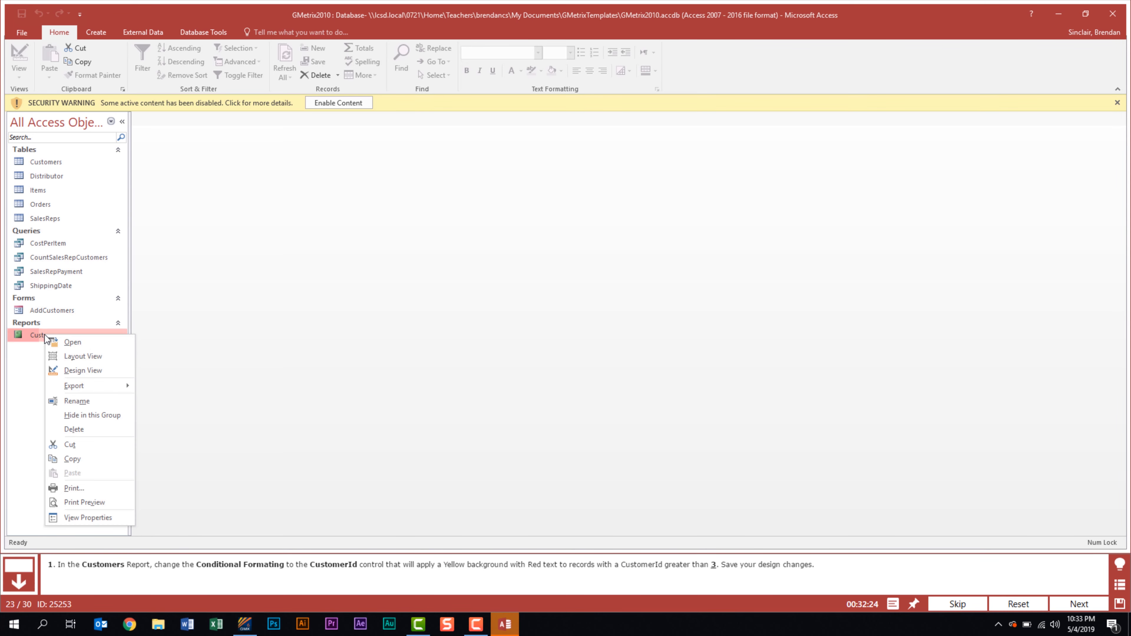
pyautogui.click(116, 372)
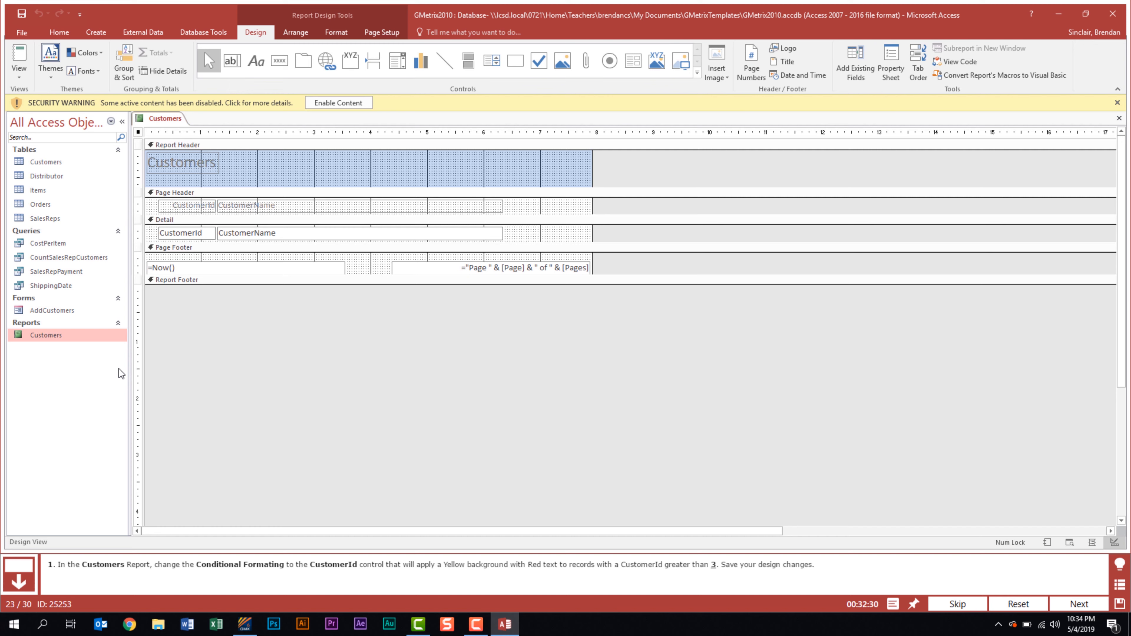
pyautogui.click(194, 235)
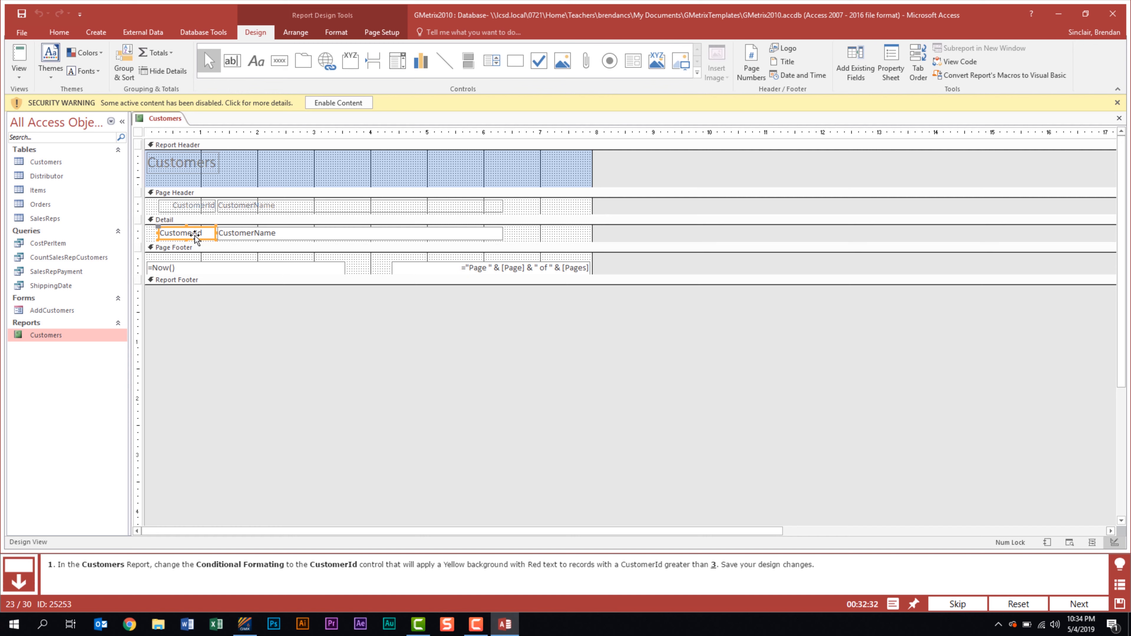
pyautogui.click(335, 33)
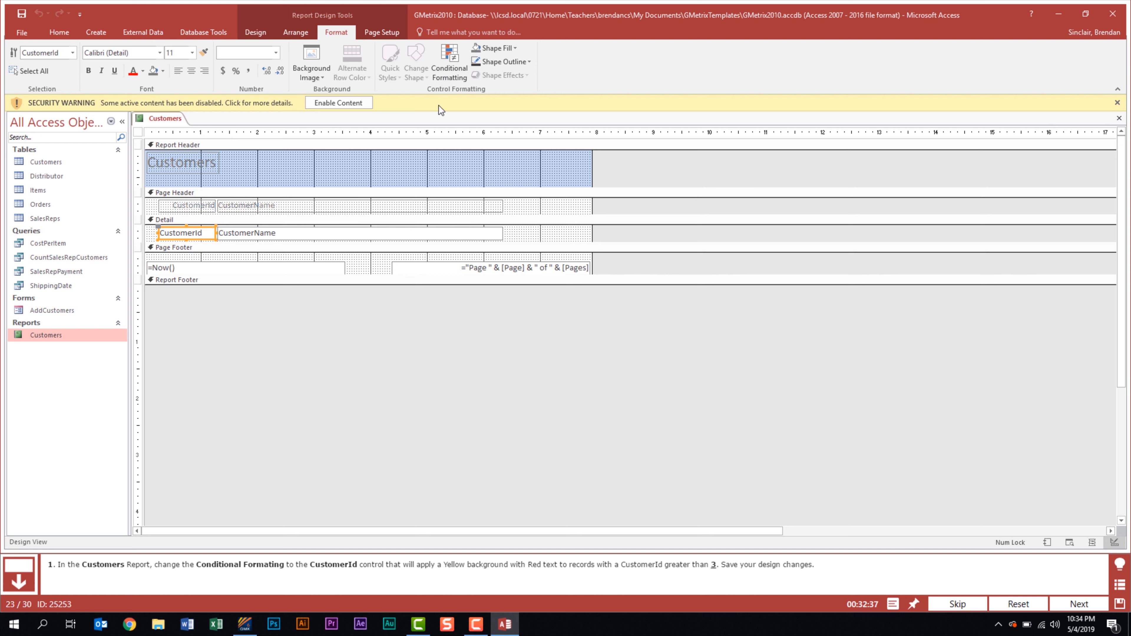
pyautogui.click(467, 52)
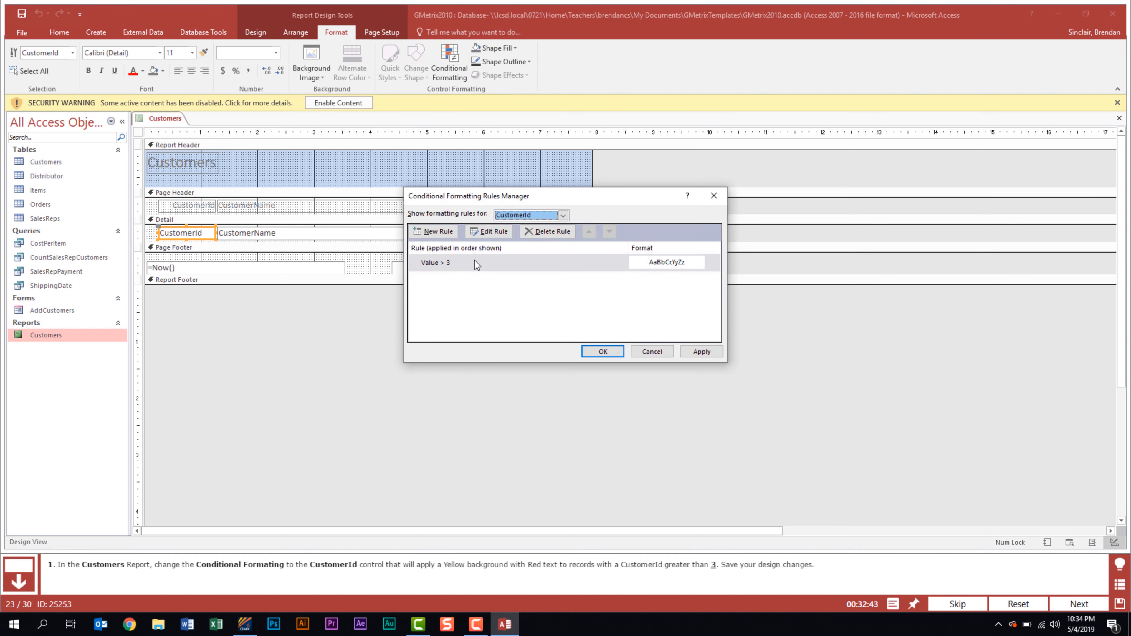
pyautogui.click(477, 264)
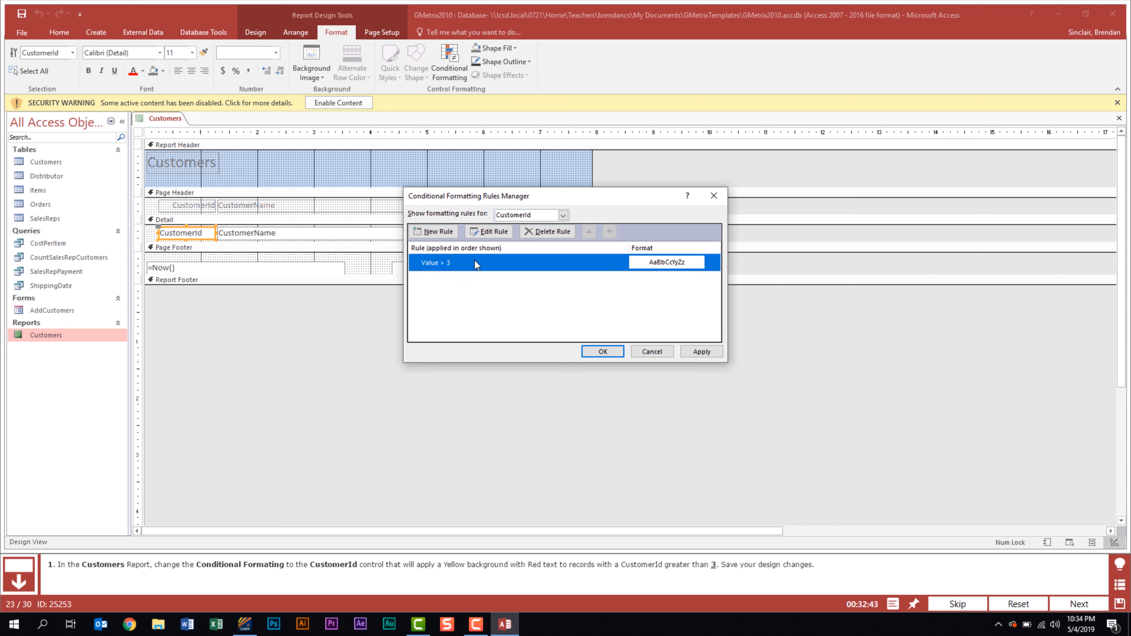
pyautogui.click(506, 233)
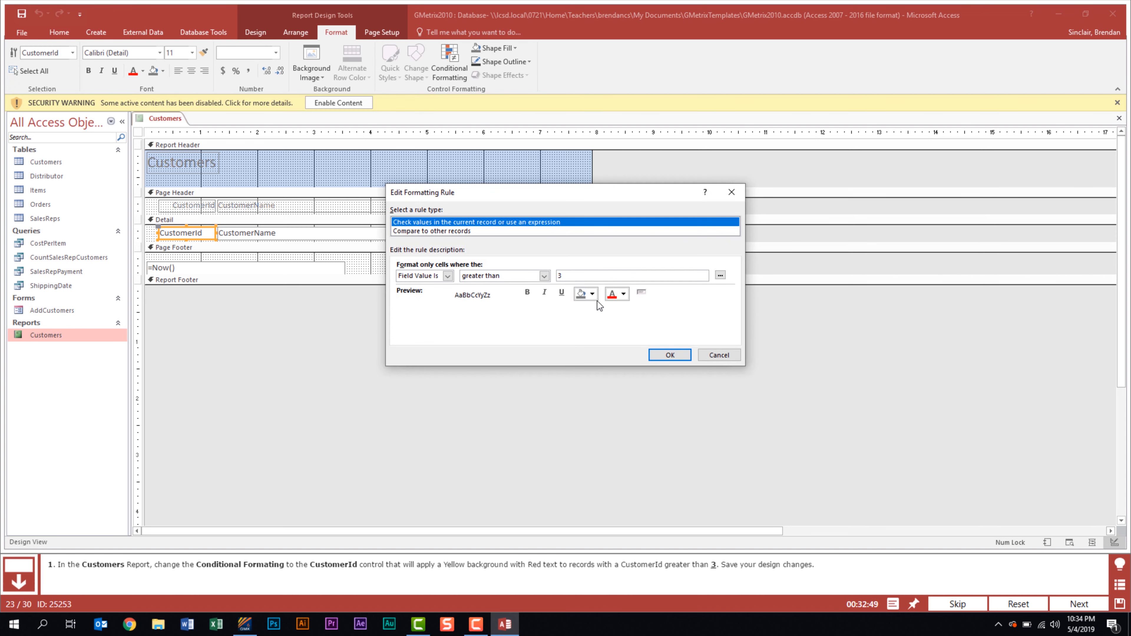
# Set the rule's background color to yellow and its font color to red, and apply the rule
pyautogui.click(592, 294)
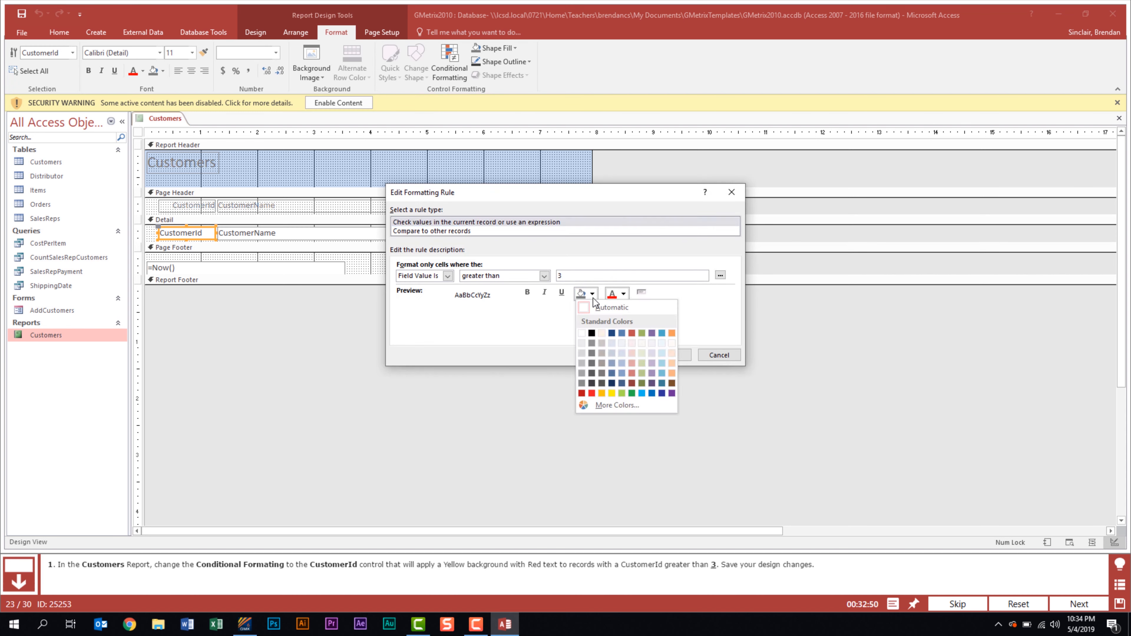
pyautogui.click(612, 394)
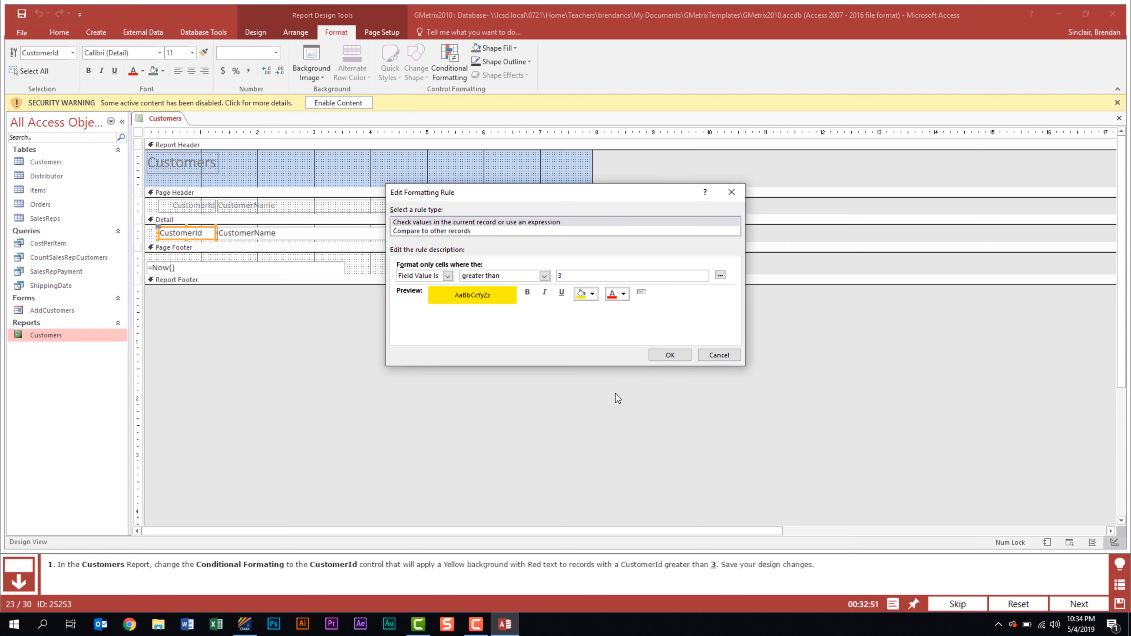
pyautogui.click(624, 294)
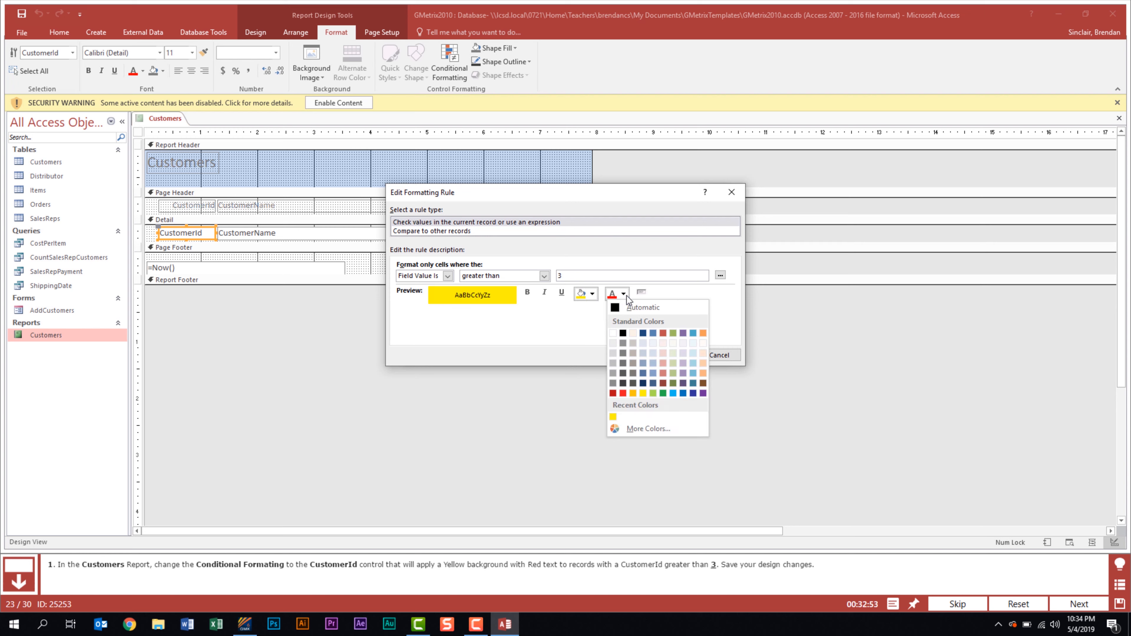
pyautogui.click(624, 393)
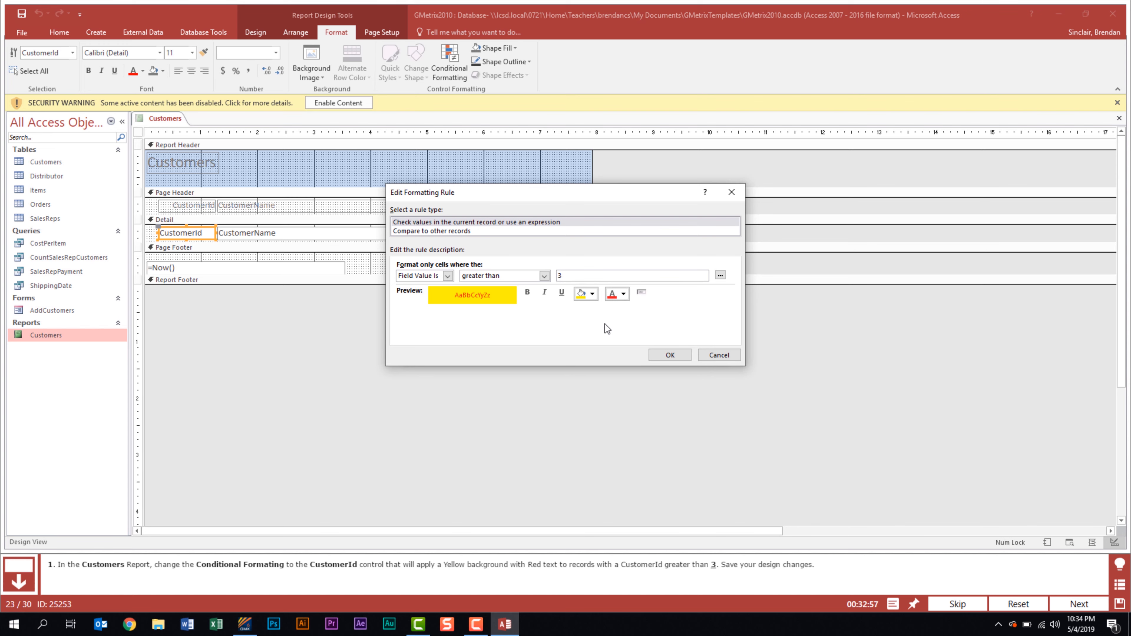
pyautogui.click(669, 356)
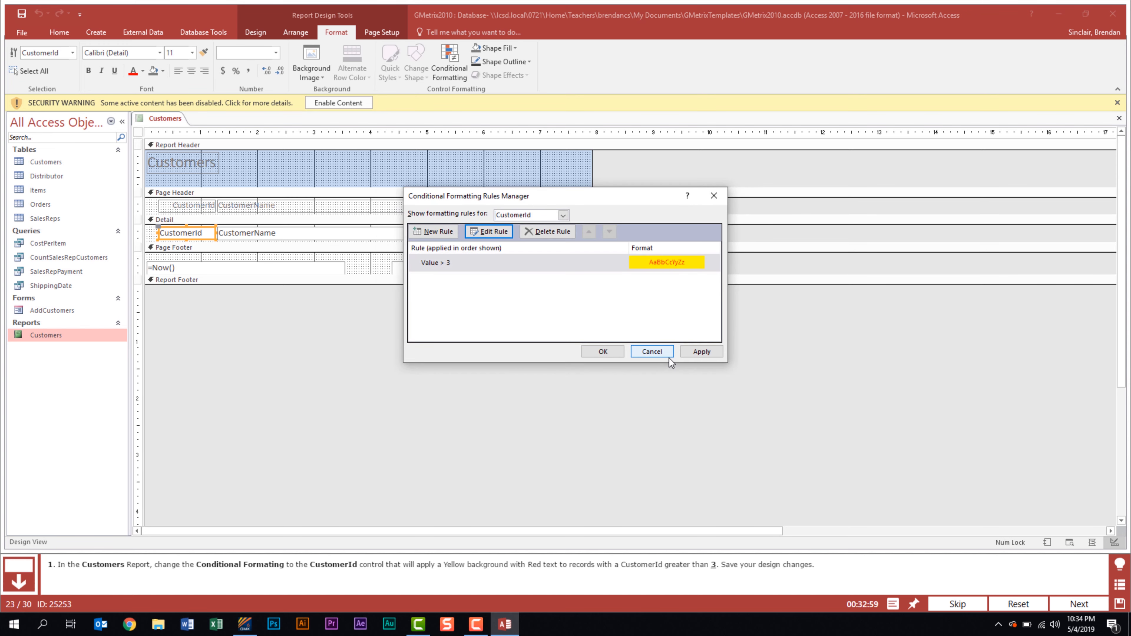
pyautogui.click(702, 351)
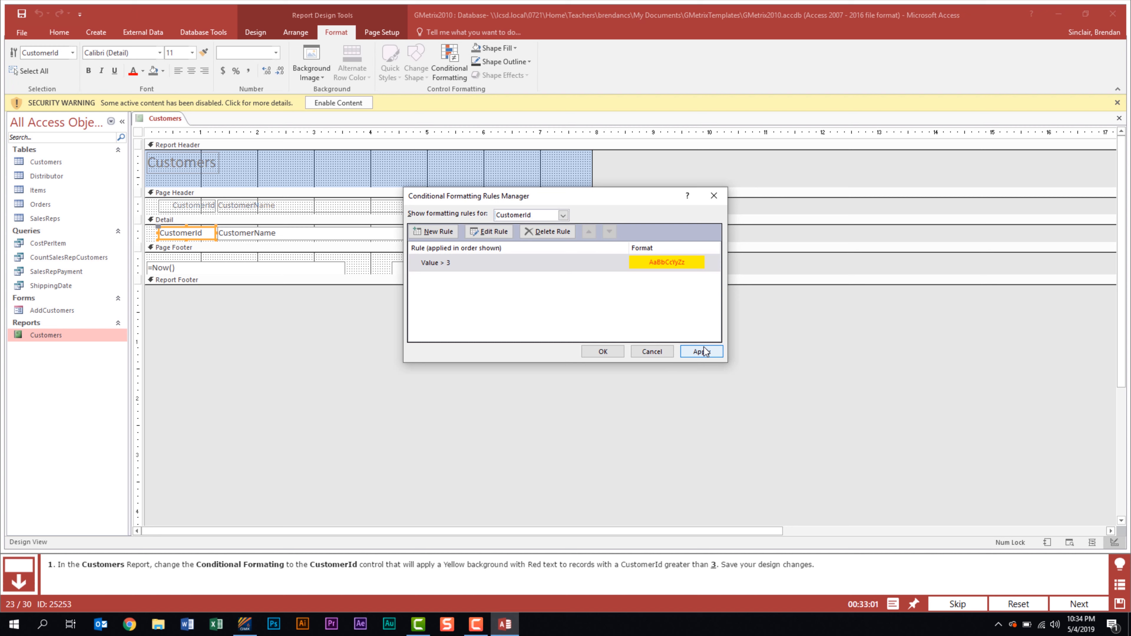
# Confirm the CustomerId conditional formatting rule and save the Customers report design
pyautogui.click(605, 351)
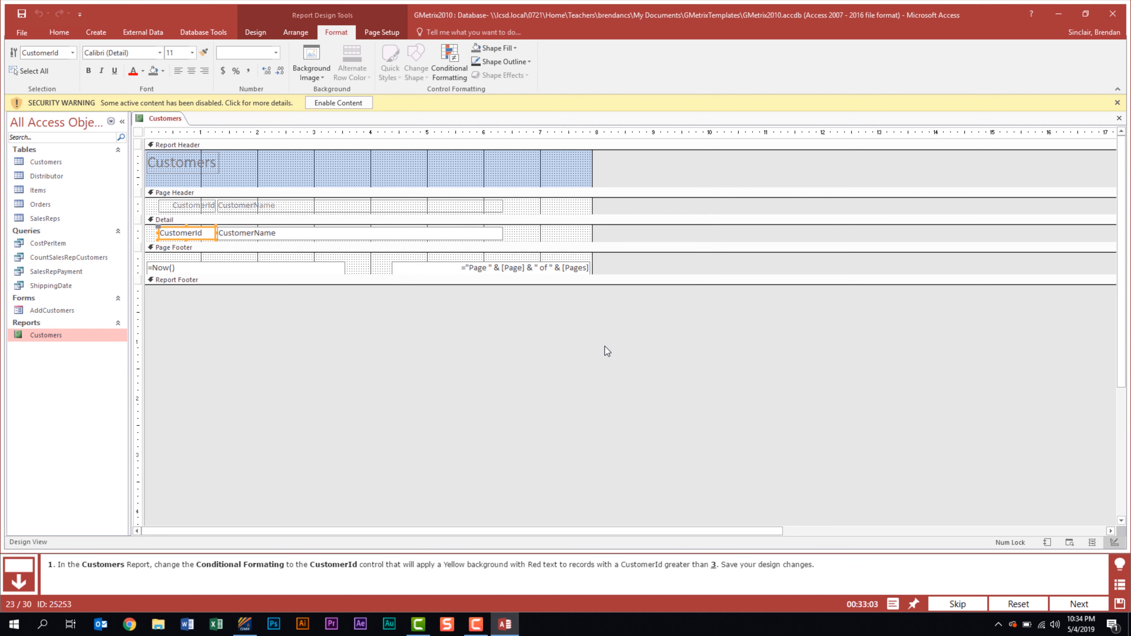
pyautogui.rightClick(168, 118)
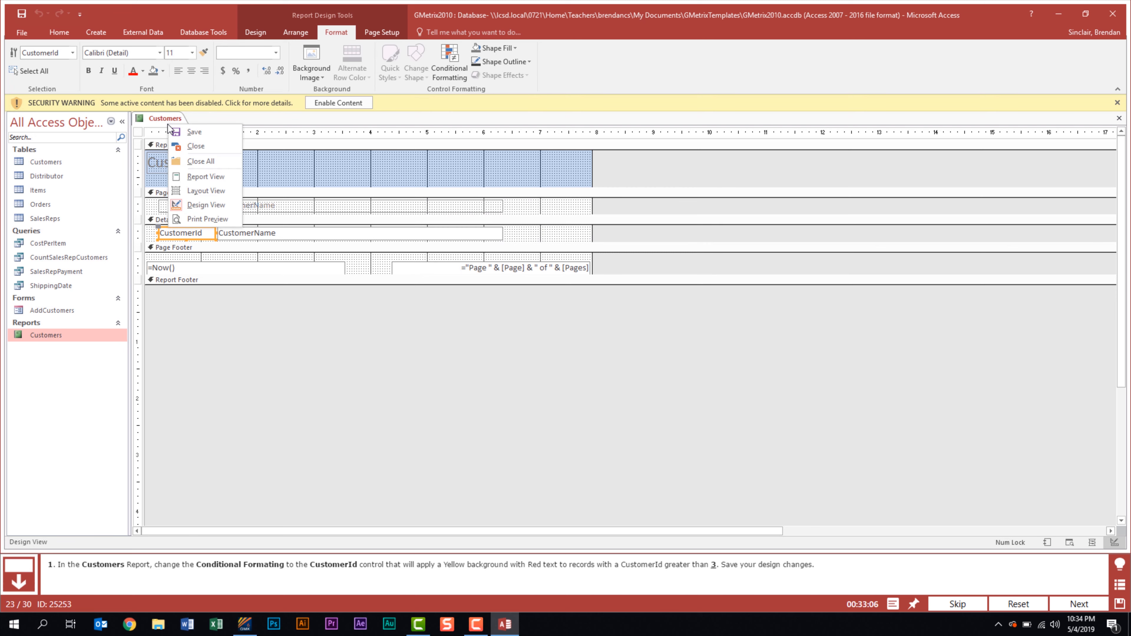
pyautogui.click(189, 134)
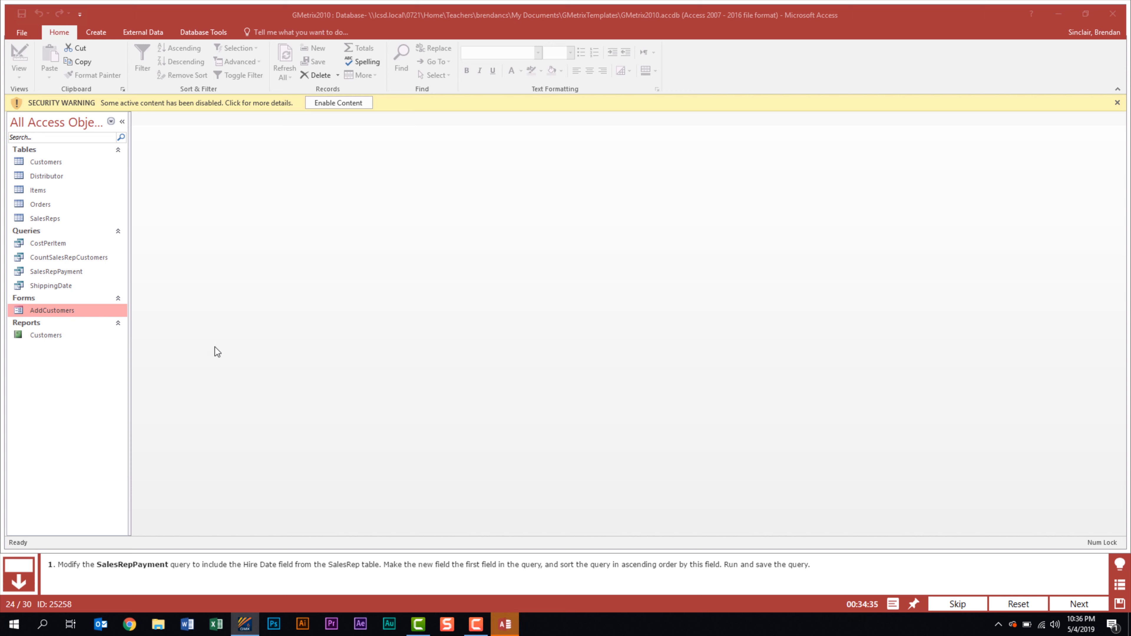
# Open the SalesRepPayment query in Design View and add the Hire Date field as the query's first column
pyautogui.rightClick(80, 275)
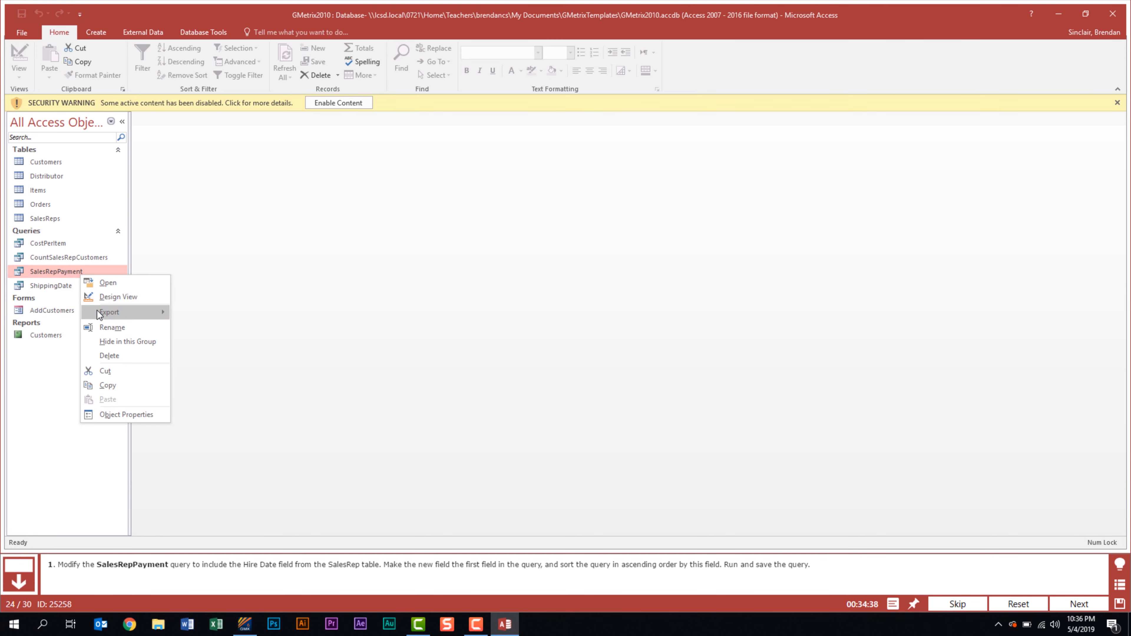
pyautogui.click(112, 299)
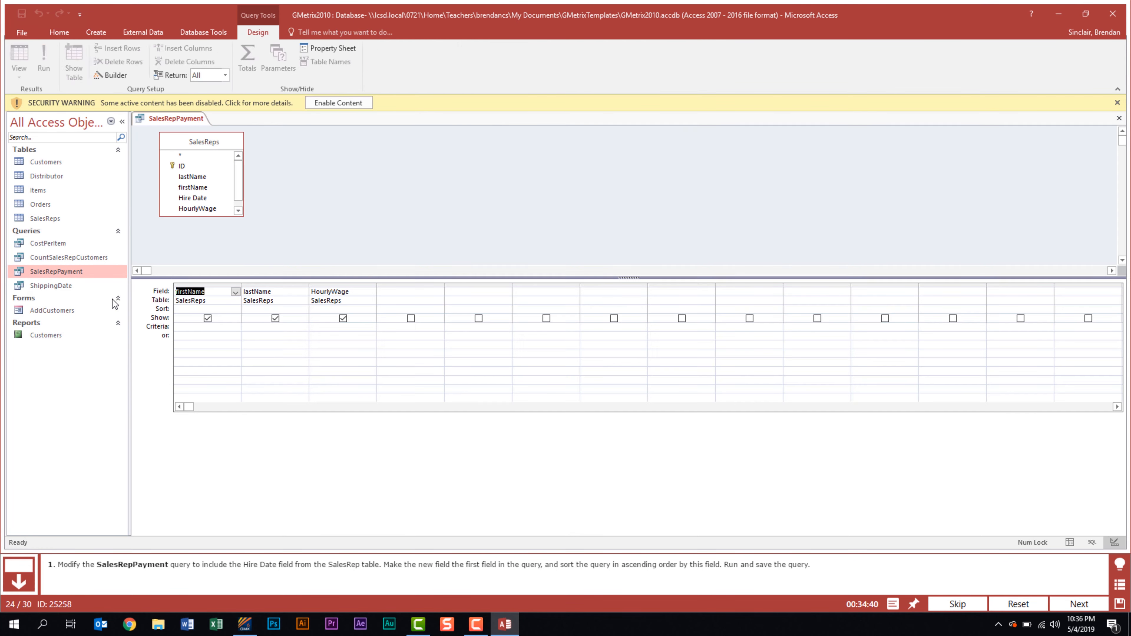
pyautogui.doubleClick(194, 198)
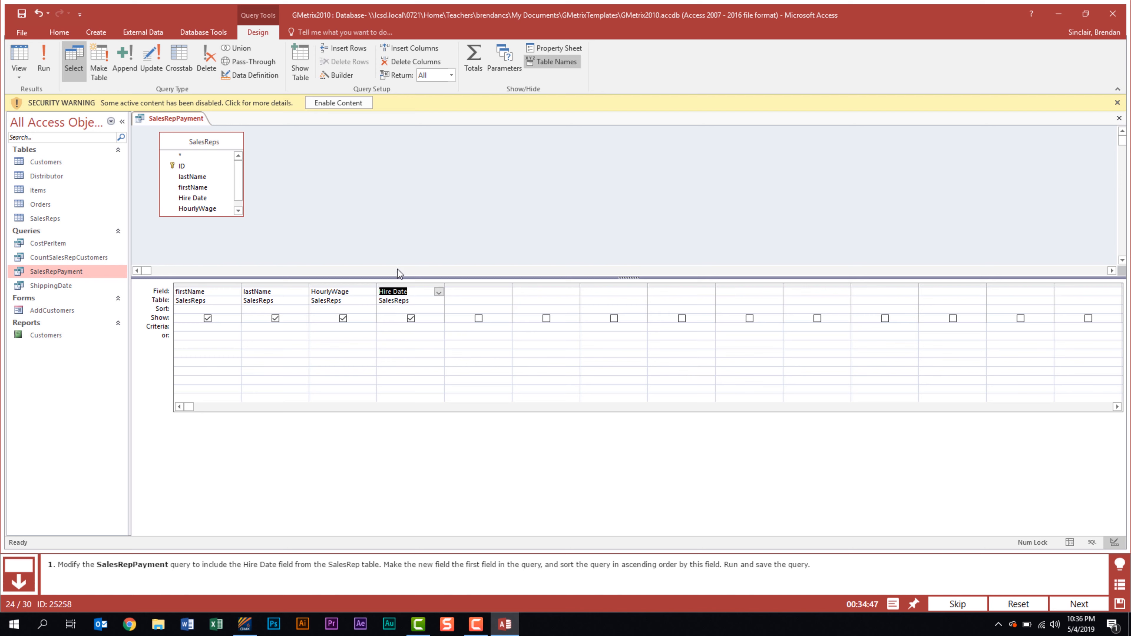
pyautogui.click(404, 284)
pyautogui.moveTo(404, 284); pyautogui.dragTo(205, 293)
# Sort the SalesRepPayment query in ascending order by the Hire Date field
pyautogui.click(223, 309)
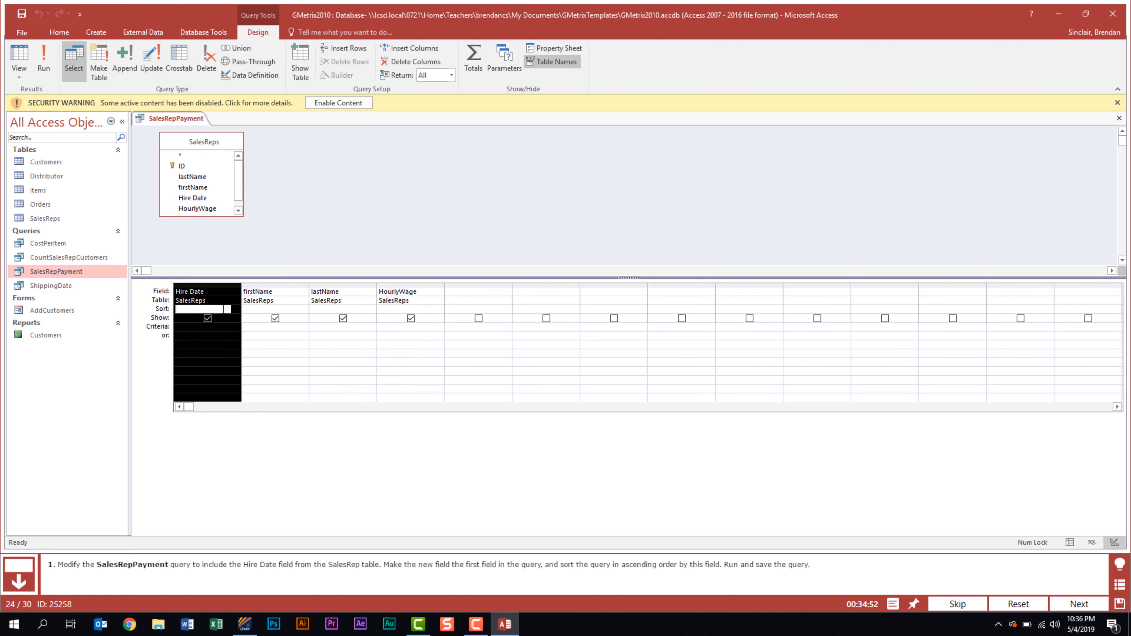
pyautogui.click(235, 309)
pyautogui.click(228, 319)
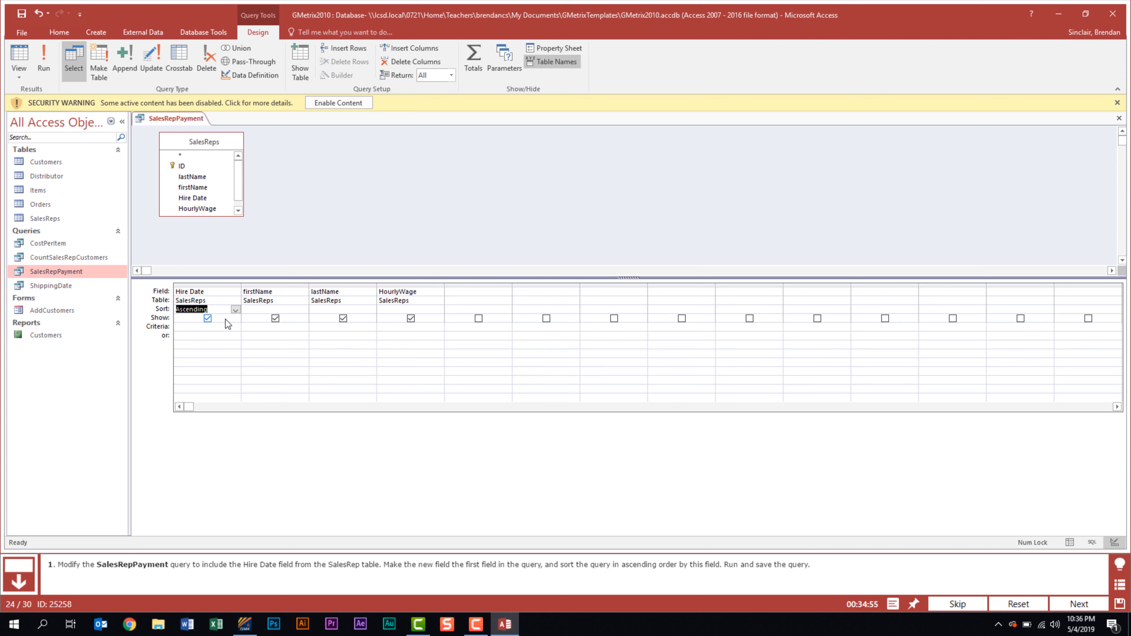
# Save and run the SalesRepPayment query, and advance to the next practice task
pyautogui.rightClick(195, 118)
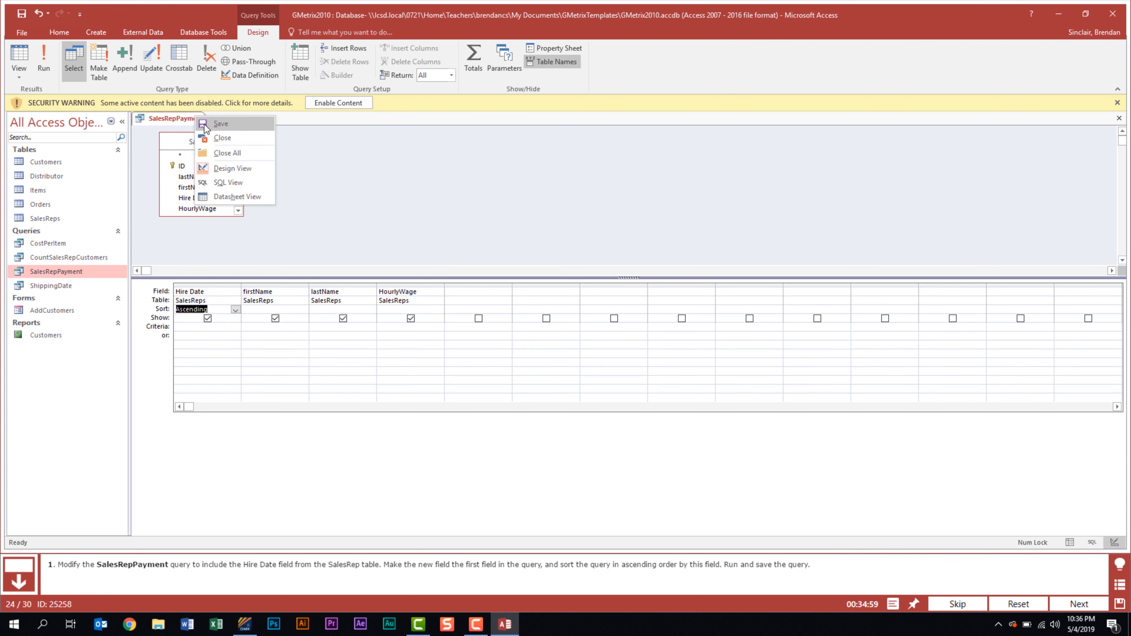
pyautogui.click(204, 124)
pyautogui.click(53, 60)
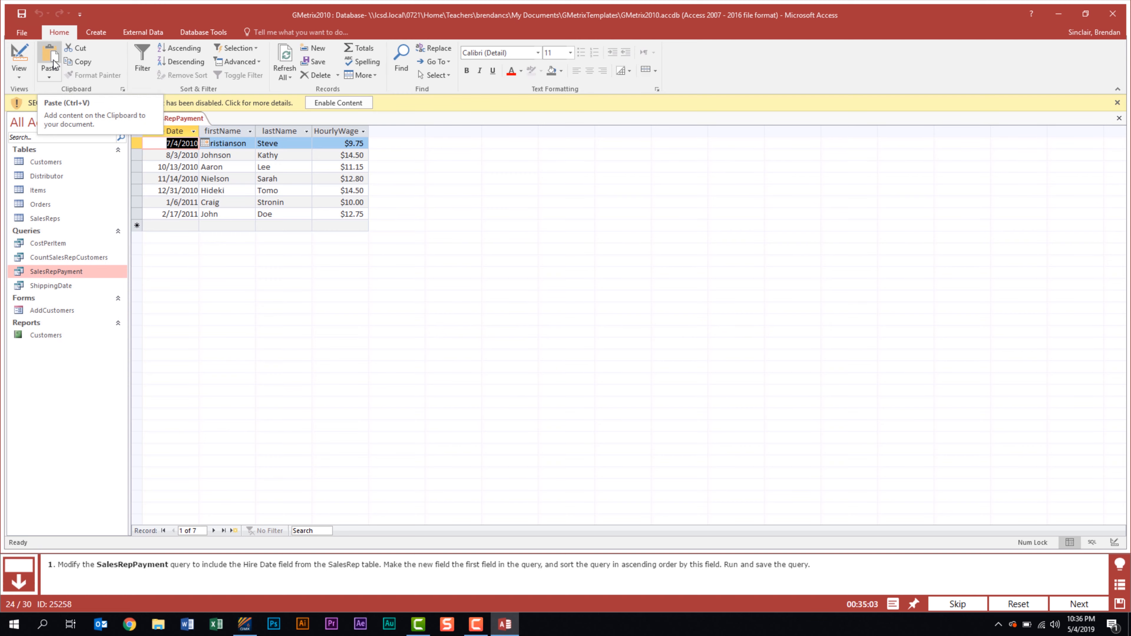
pyautogui.click(1082, 606)
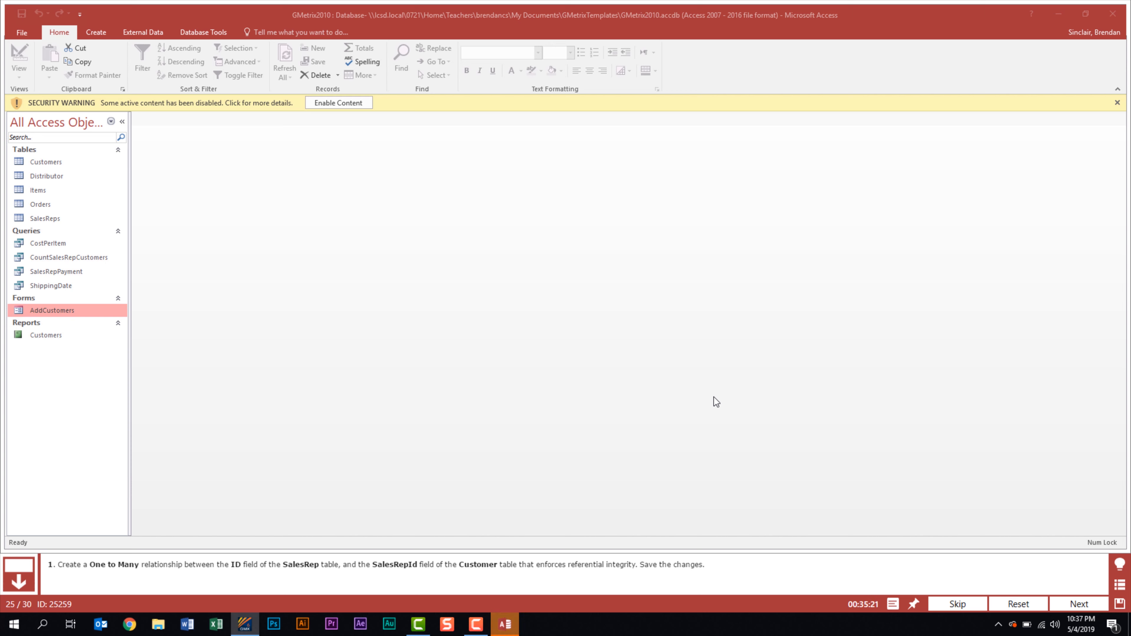
# Create a one-to-many relationship from the SalesReps ID field to the Customers SalesRepId field, enforcing referential integrity
pyautogui.click(211, 29)
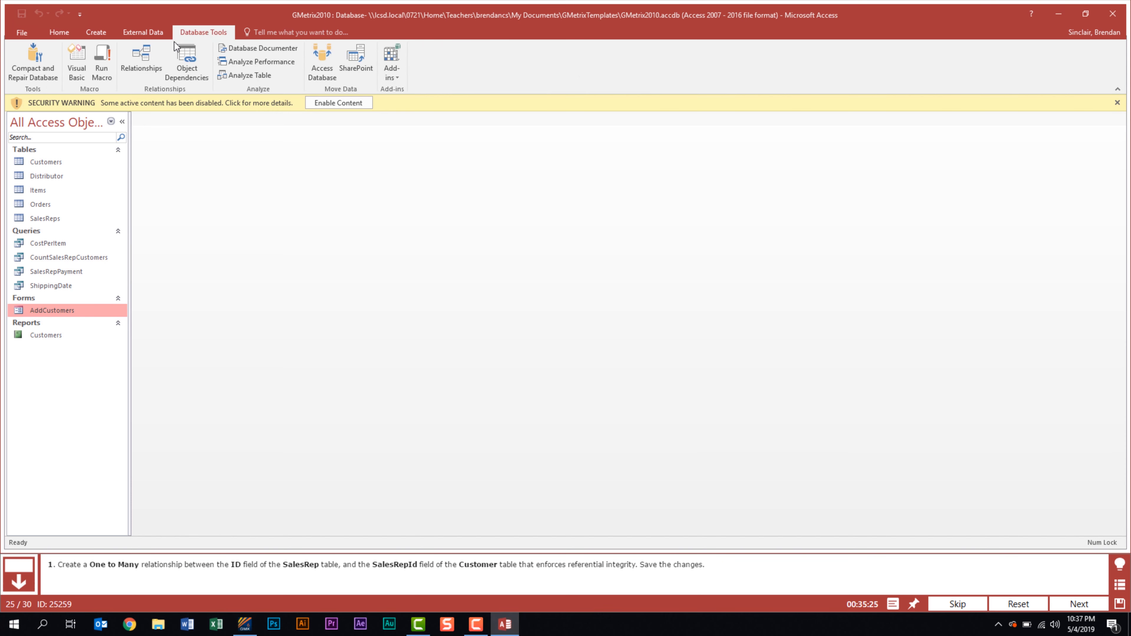
pyautogui.click(147, 64)
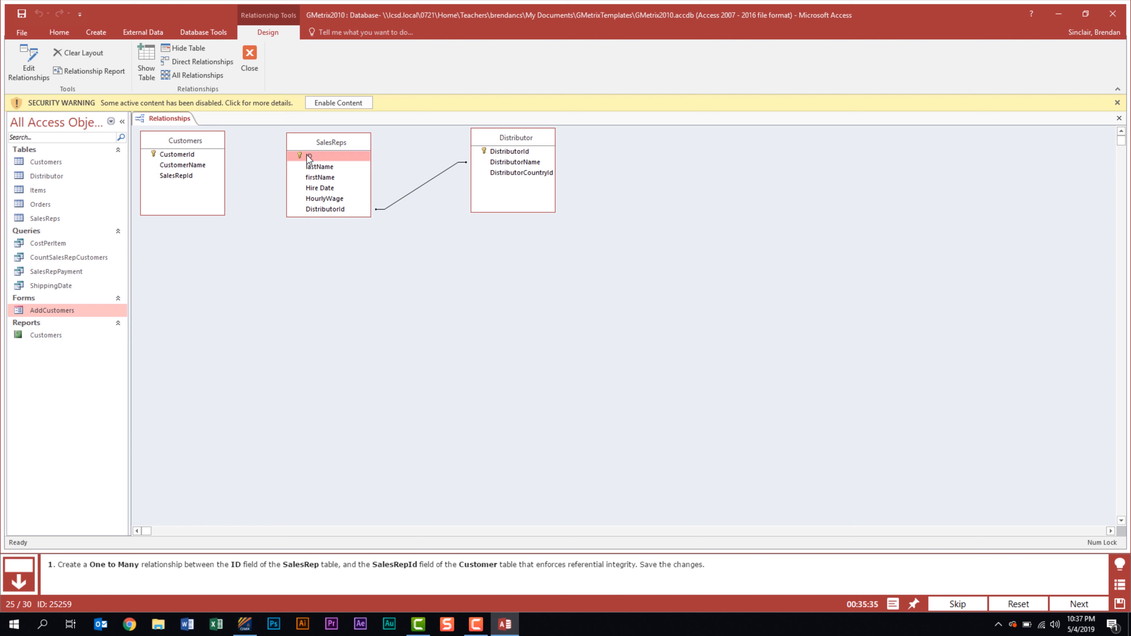
pyautogui.moveTo(307, 155); pyautogui.dragTo(168, 178)
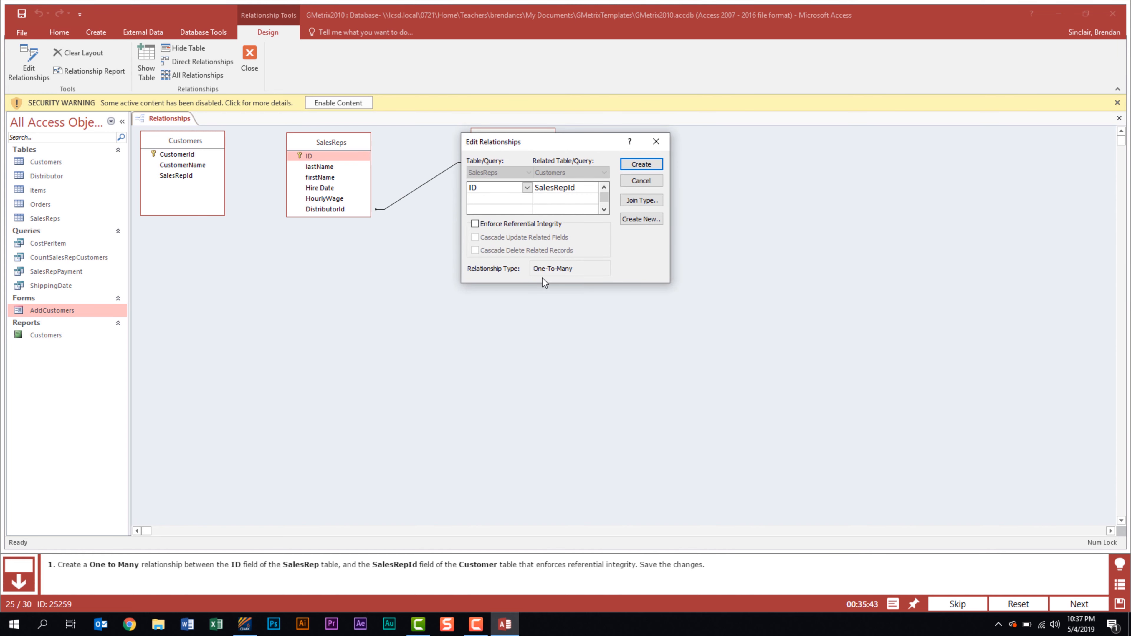
pyautogui.click(539, 224)
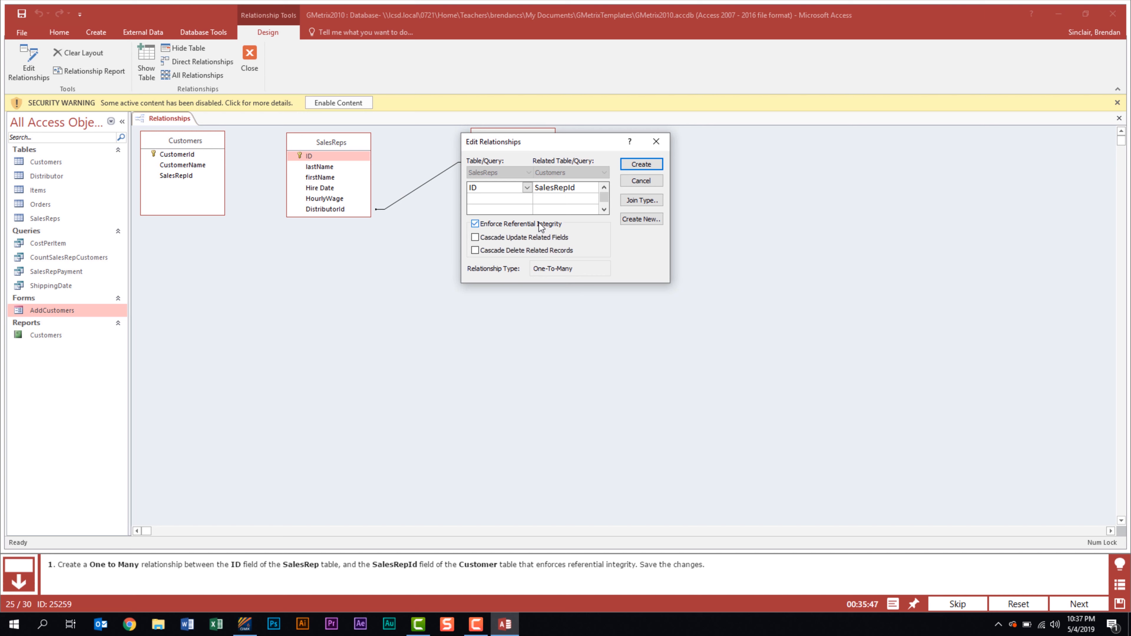
pyautogui.click(634, 165)
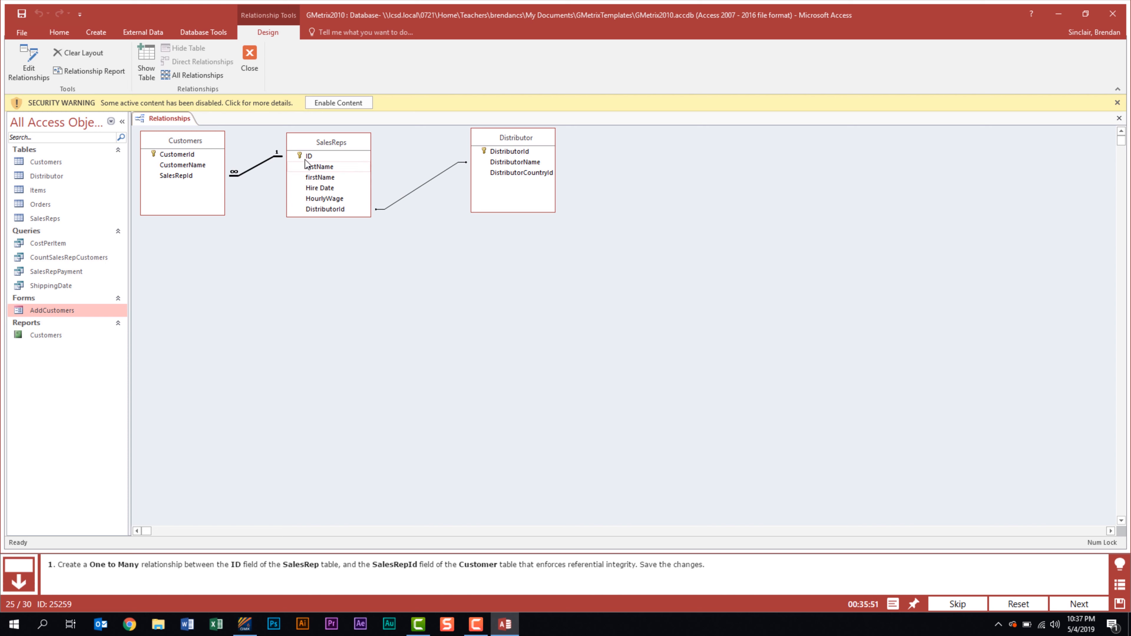
# Save the relationships layout and advance to the next practice task
pyautogui.rightClick(174, 117)
pyautogui.click(183, 123)
pyautogui.click(1067, 604)
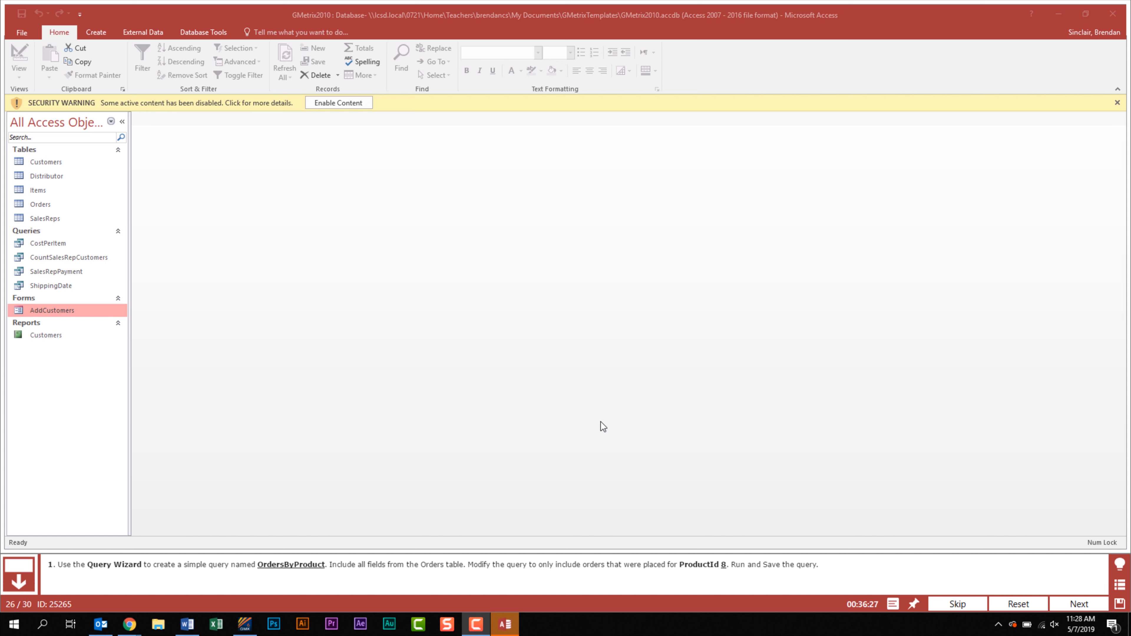
# Start a new query in Design View based on the Orders table
pyautogui.click(91, 31)
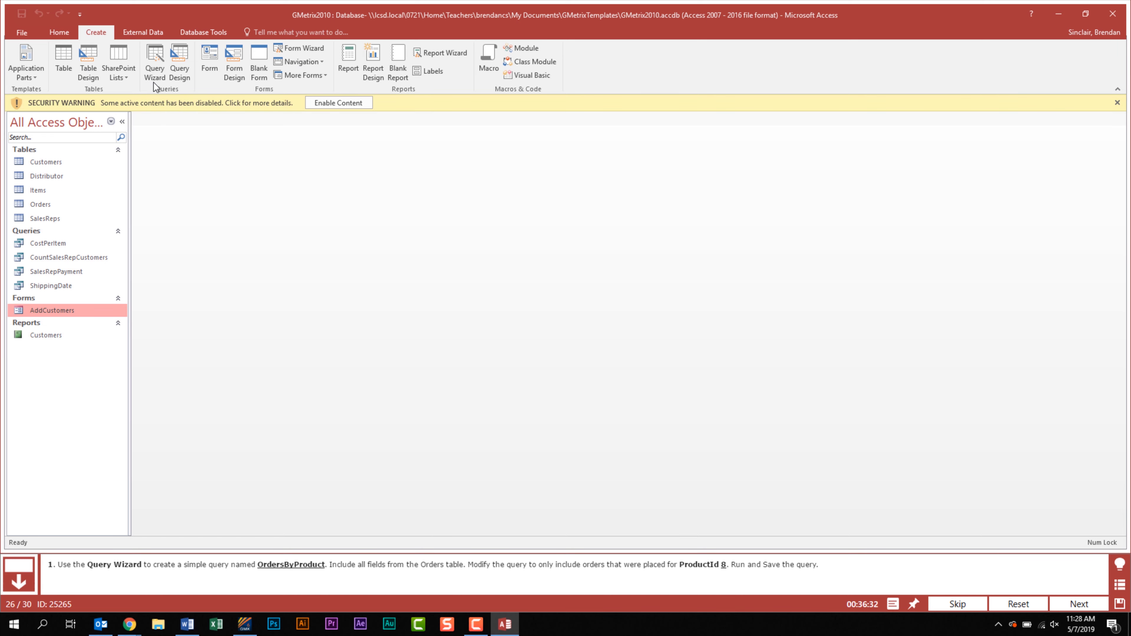
pyautogui.click(179, 72)
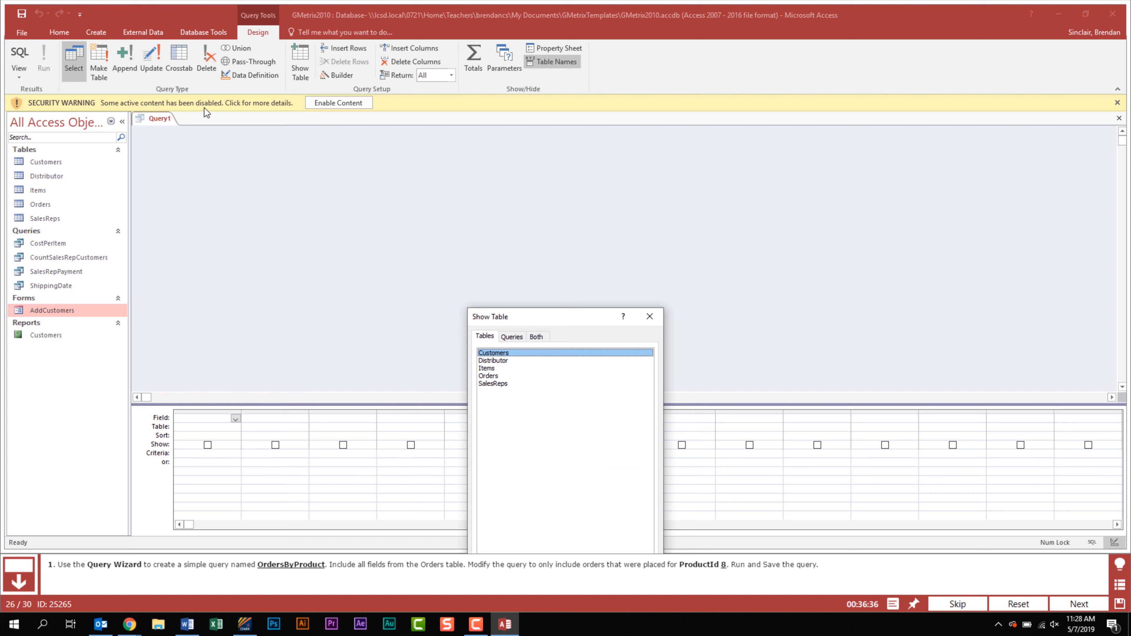
pyautogui.moveTo(545, 326); pyautogui.dragTo(540, 197)
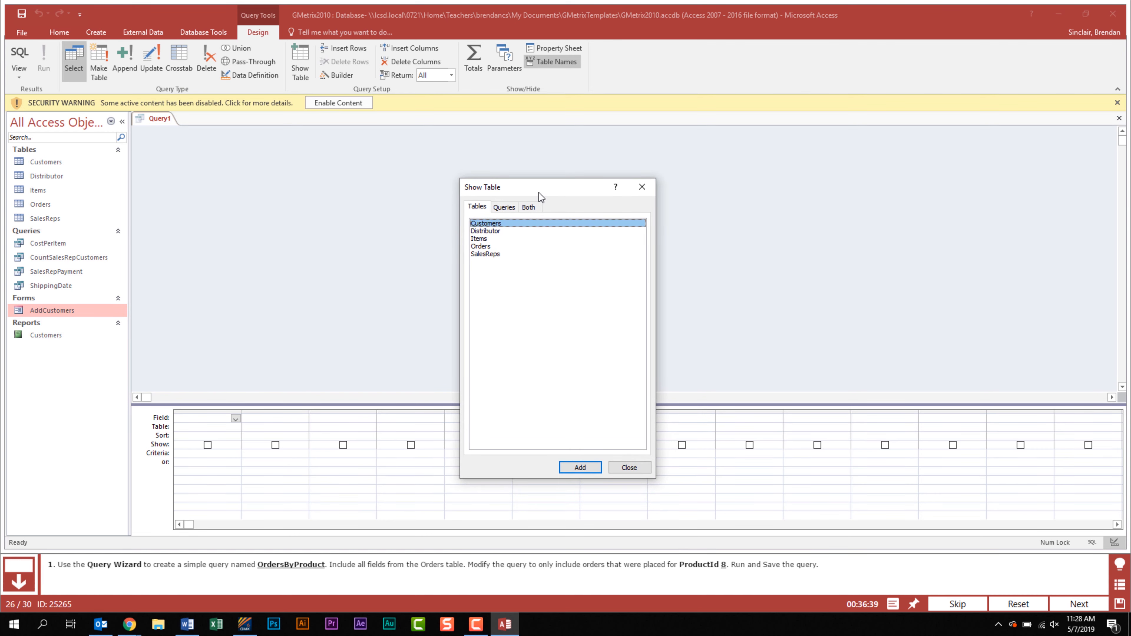
pyautogui.doubleClick(496, 248)
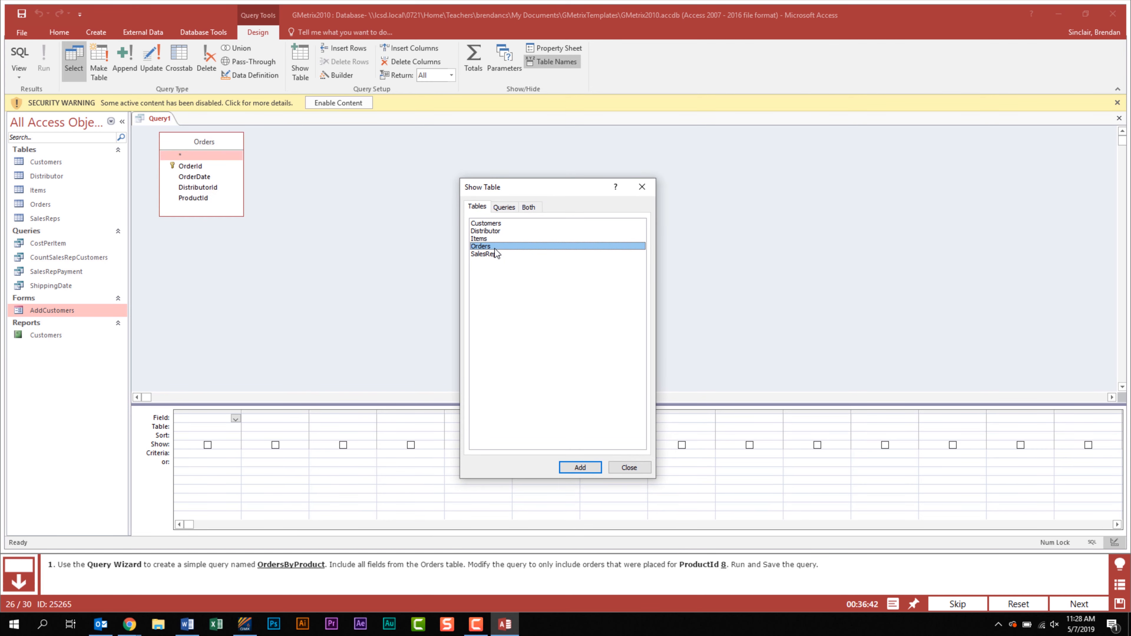
pyautogui.click(631, 467)
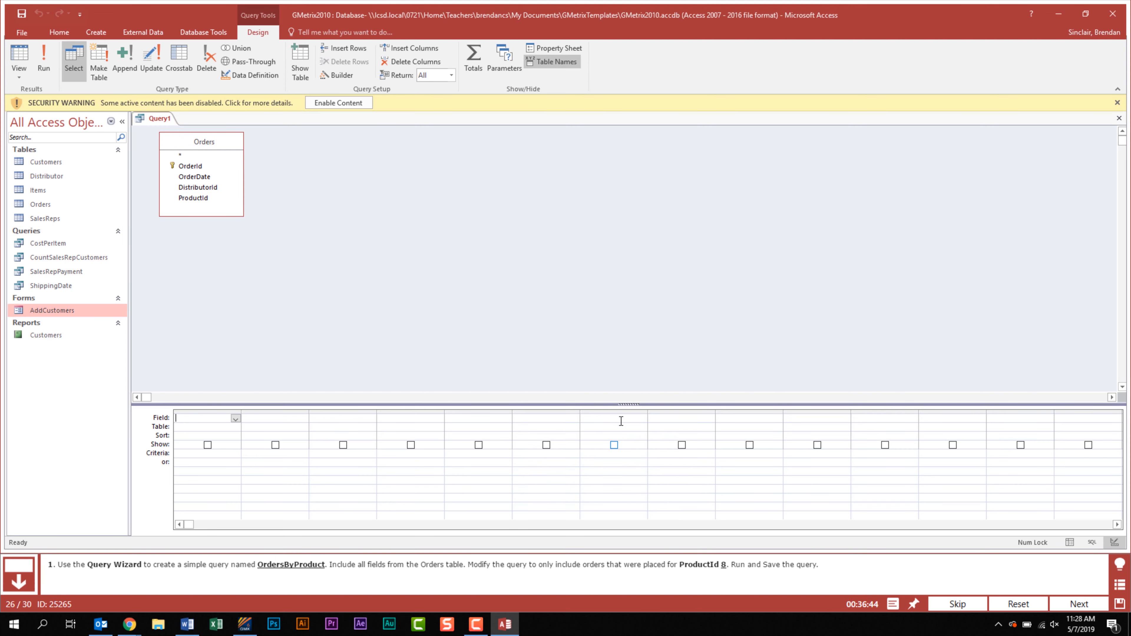
# Add the OrderId, OrderDate, DistributorId and ProductId fields to the query and set the ProductId criterion to =8
pyautogui.doubleClick(218, 166)
pyautogui.doubleClick(217, 177)
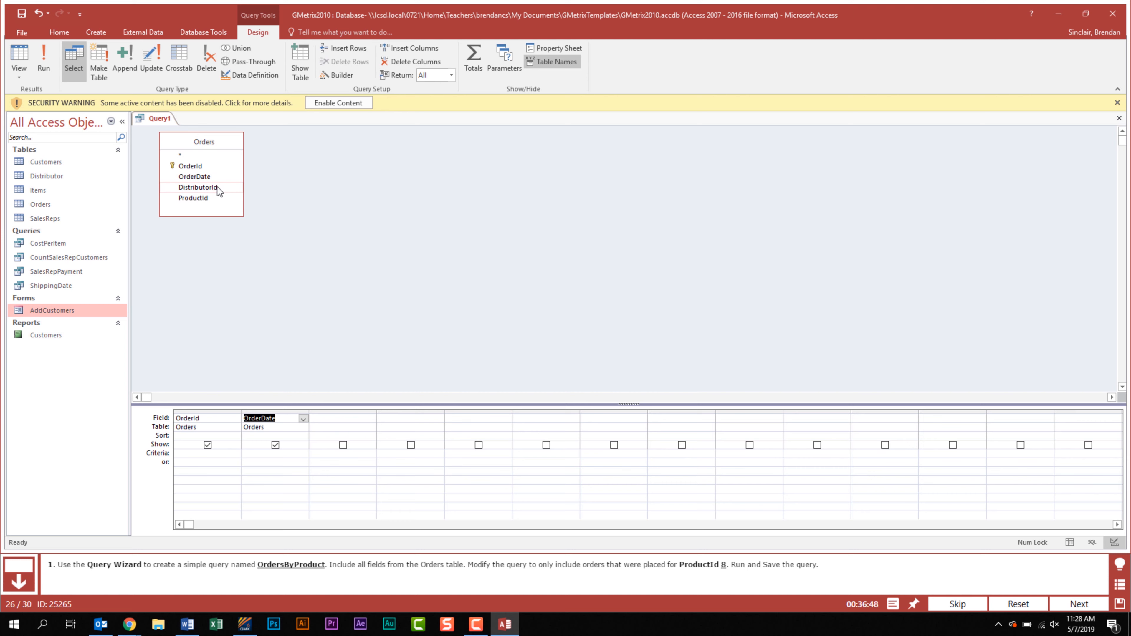
pyautogui.doubleClick(217, 187)
pyautogui.doubleClick(218, 199)
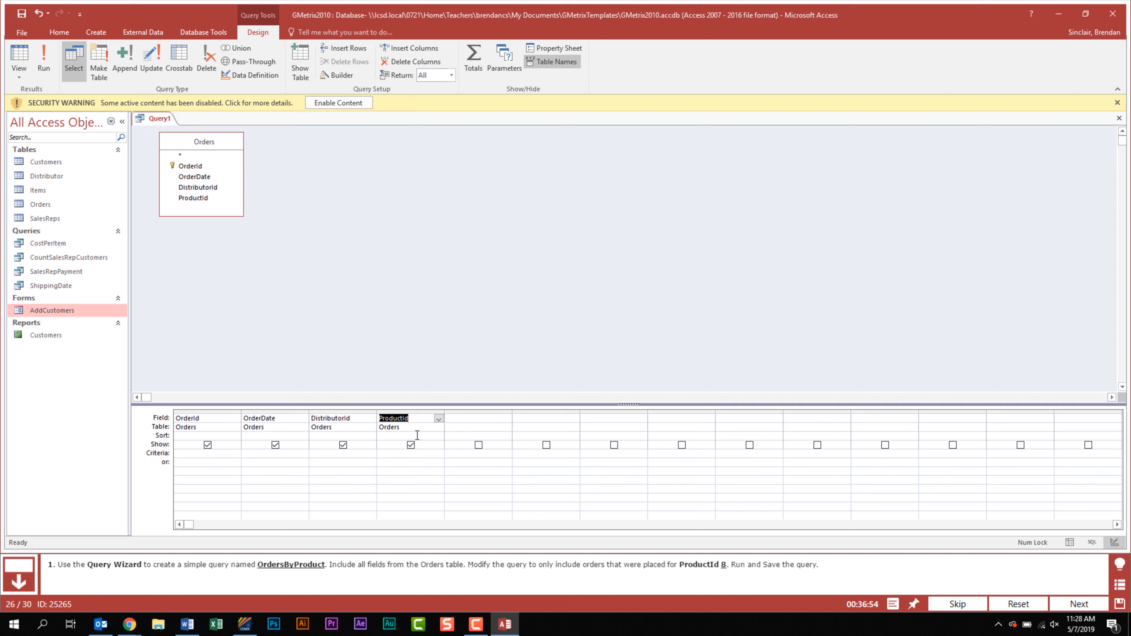
pyautogui.click(414, 452)
pyautogui.write('=8')
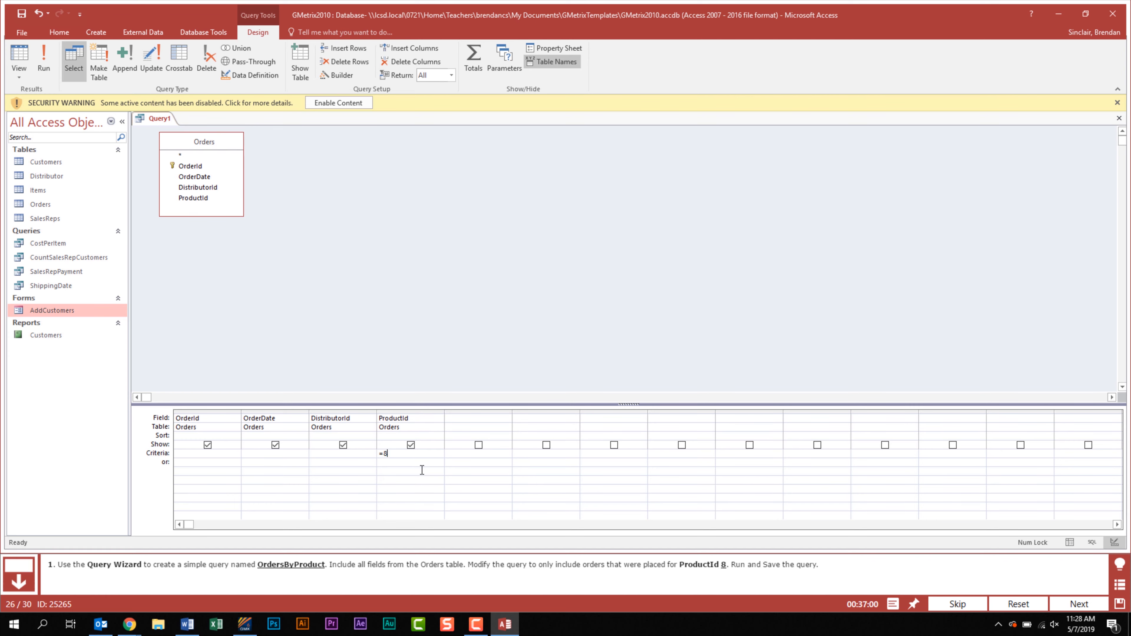
# Run the new Orders query and save it as OrdersByProduct
pyautogui.click(44, 58)
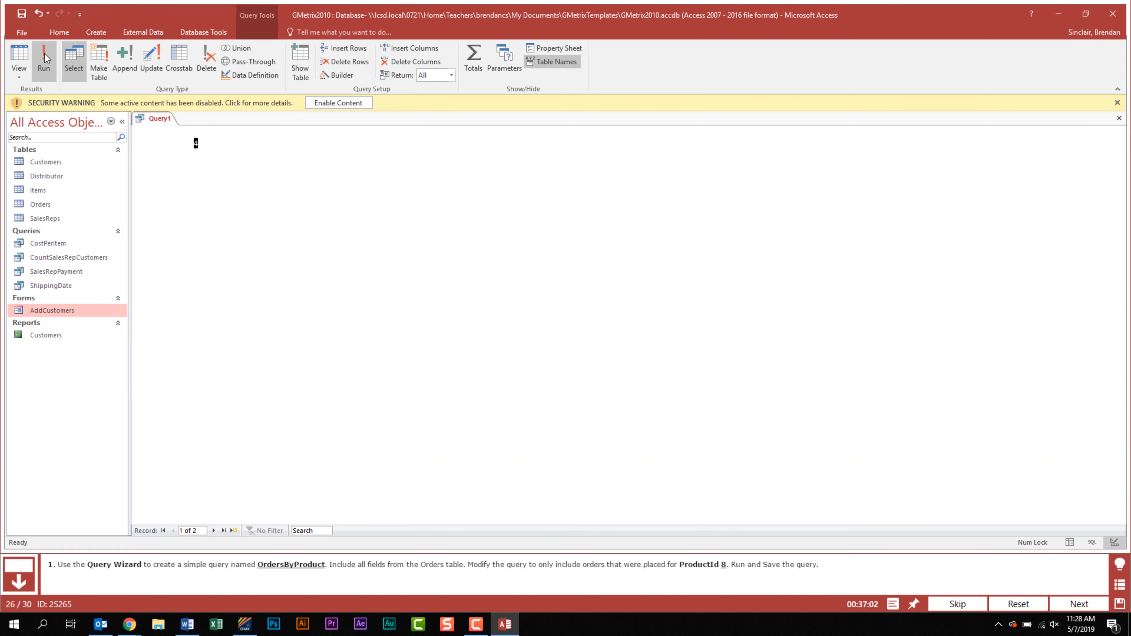
pyautogui.rightClick(154, 124)
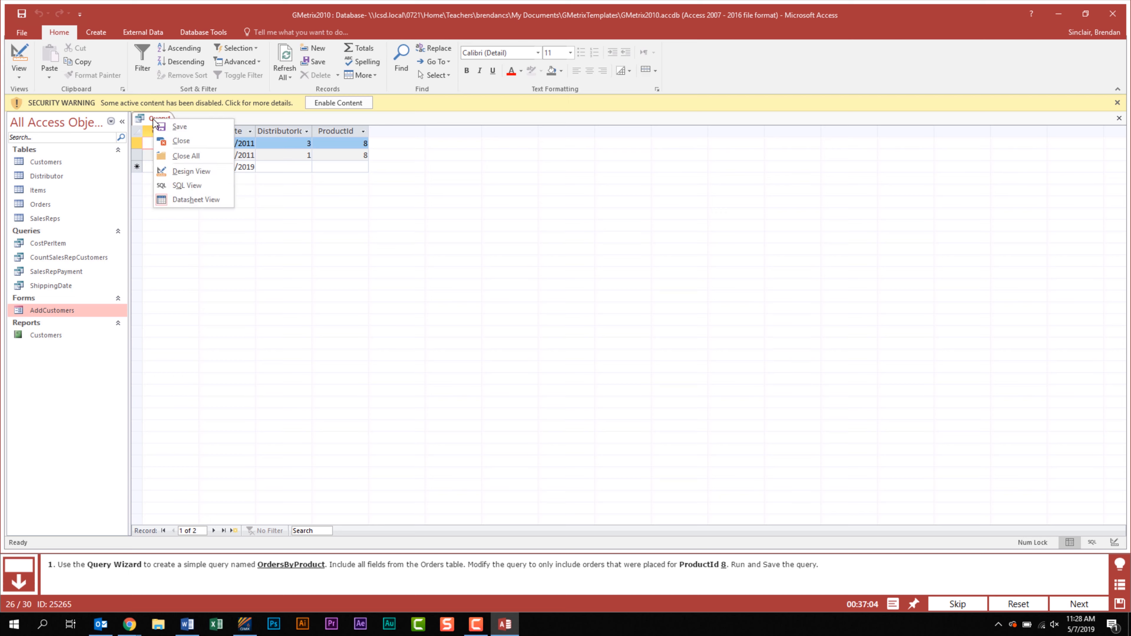
pyautogui.click(168, 127)
pyautogui.write('OrdersByProduct')
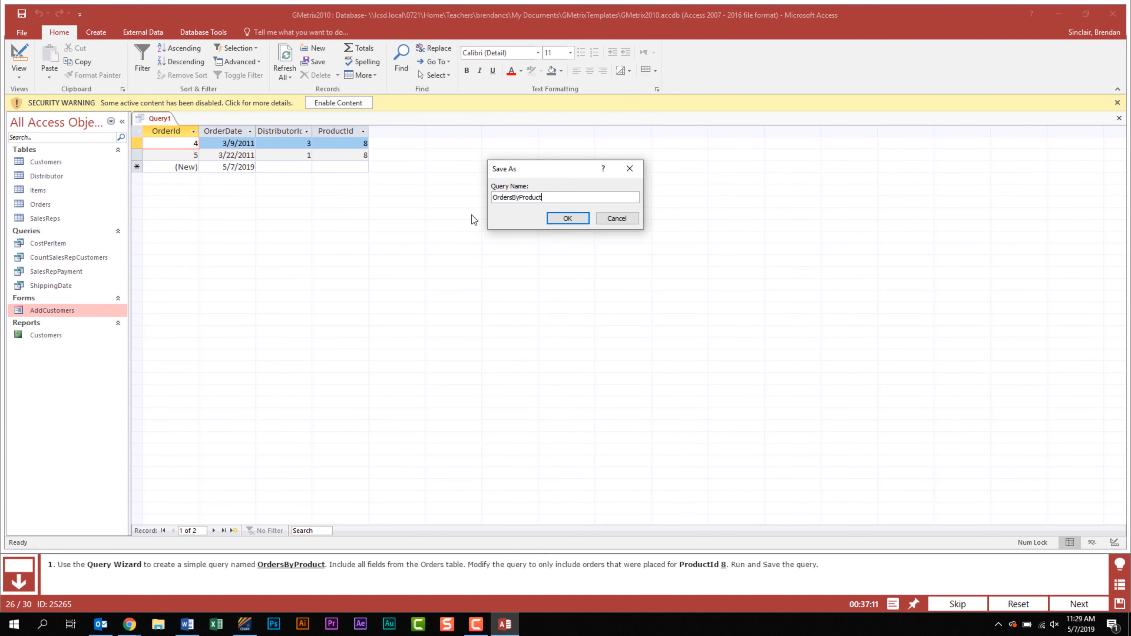
pyautogui.press('Return')
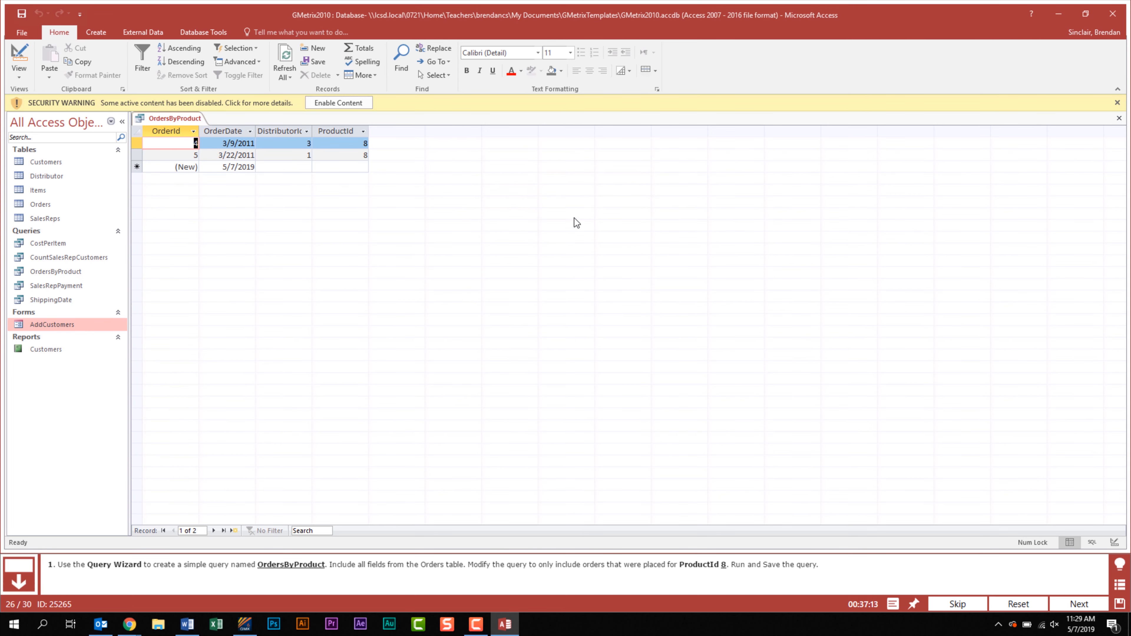
# Close the OrdersByProduct query and advance to the next practice task
pyautogui.rightClick(176, 119)
pyautogui.click(185, 136)
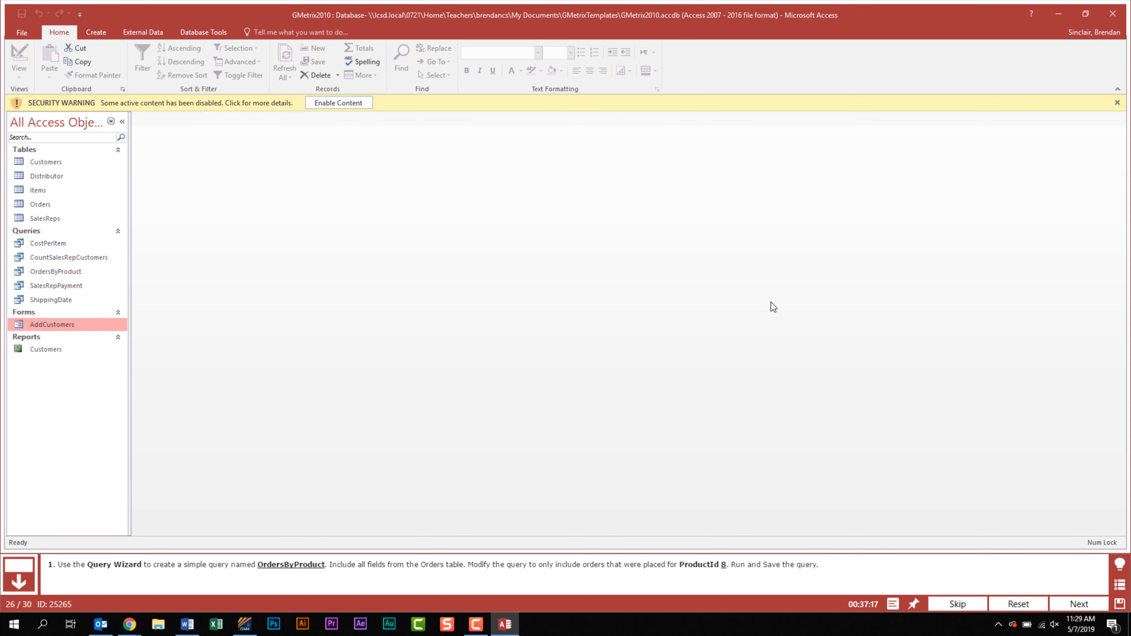
pyautogui.click(1078, 604)
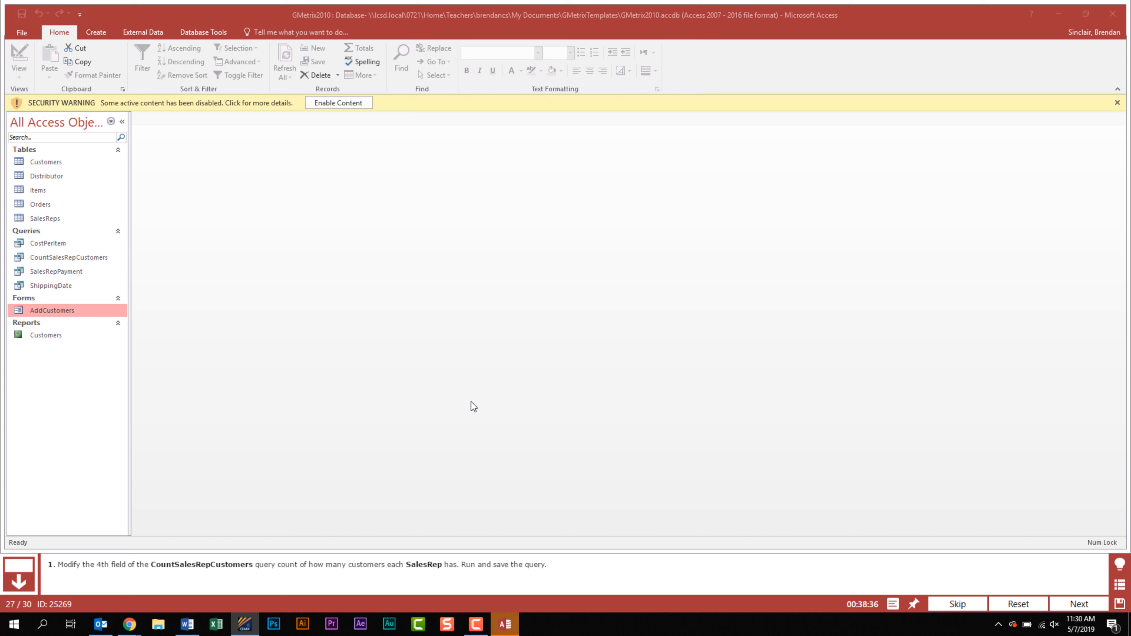
# In the CountSalesRepCustomers query design, turn on totals and set the SalesRepId field's total to Count
pyautogui.rightClick(97, 258)
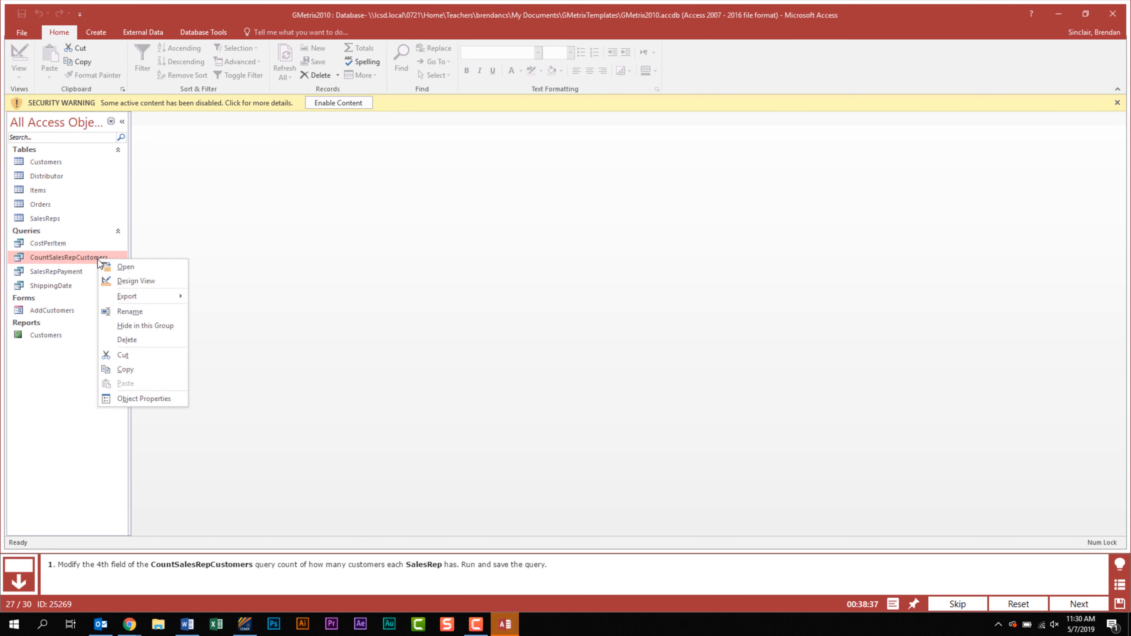
pyautogui.click(167, 281)
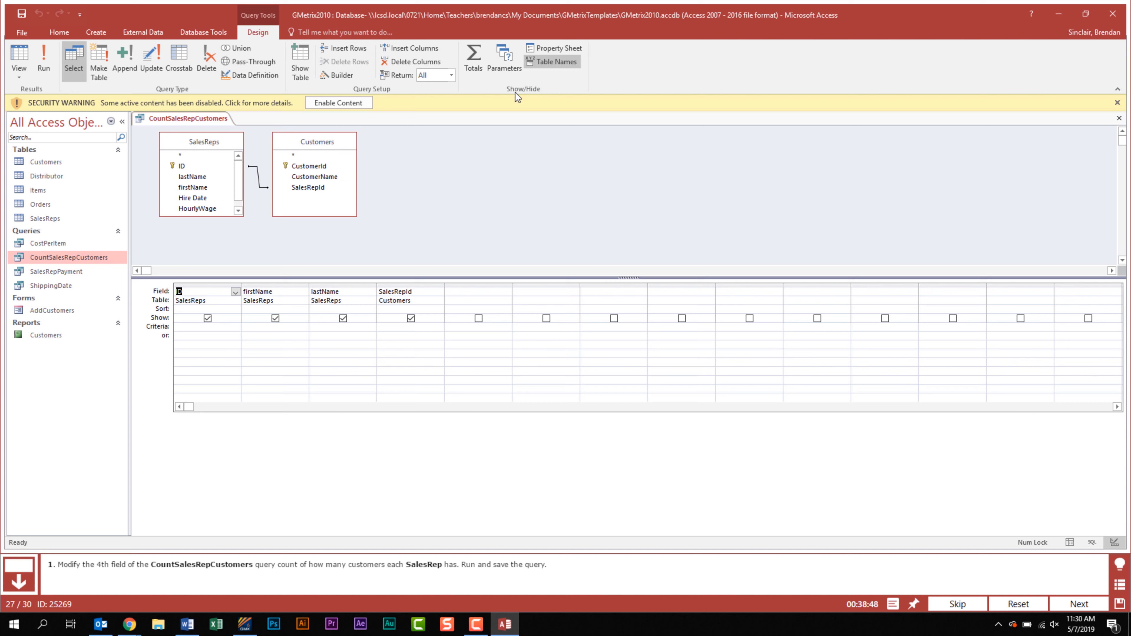
pyautogui.click(480, 69)
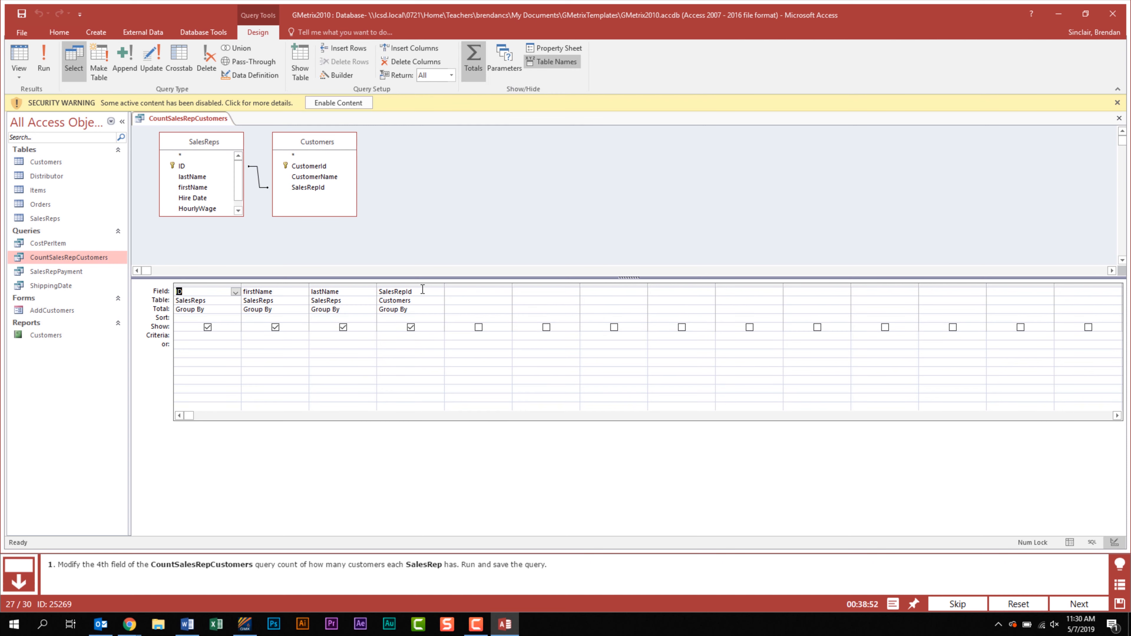
pyautogui.click(434, 309)
pyautogui.click(439, 310)
pyautogui.click(431, 359)
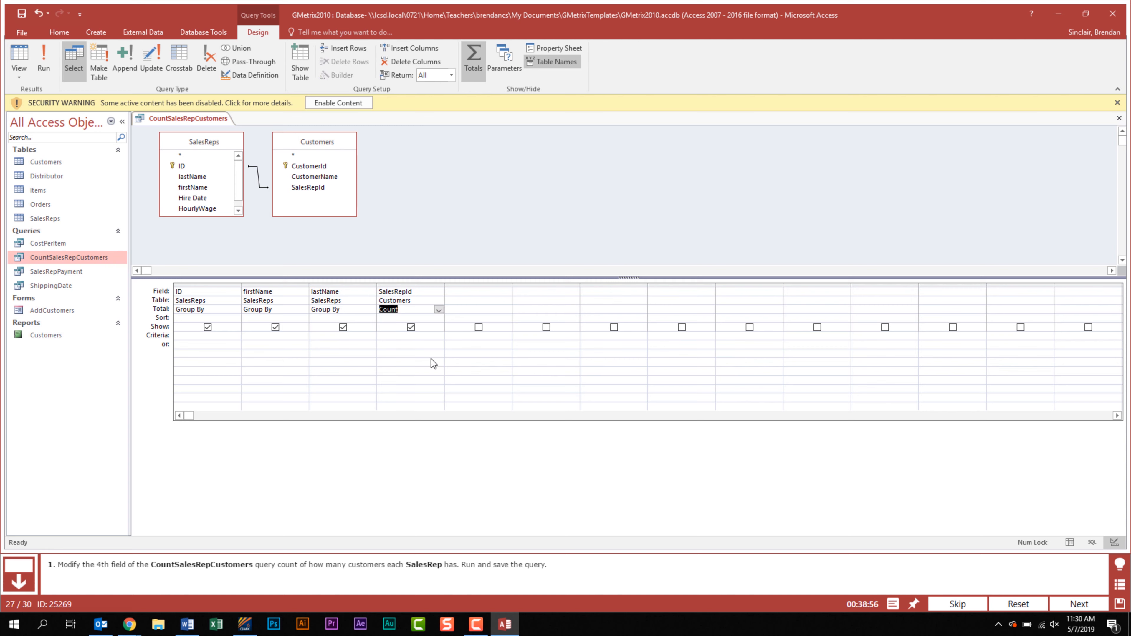
# Run the CountSalesRepCustomers query, save it and advance to the next practice task
pyautogui.click(38, 63)
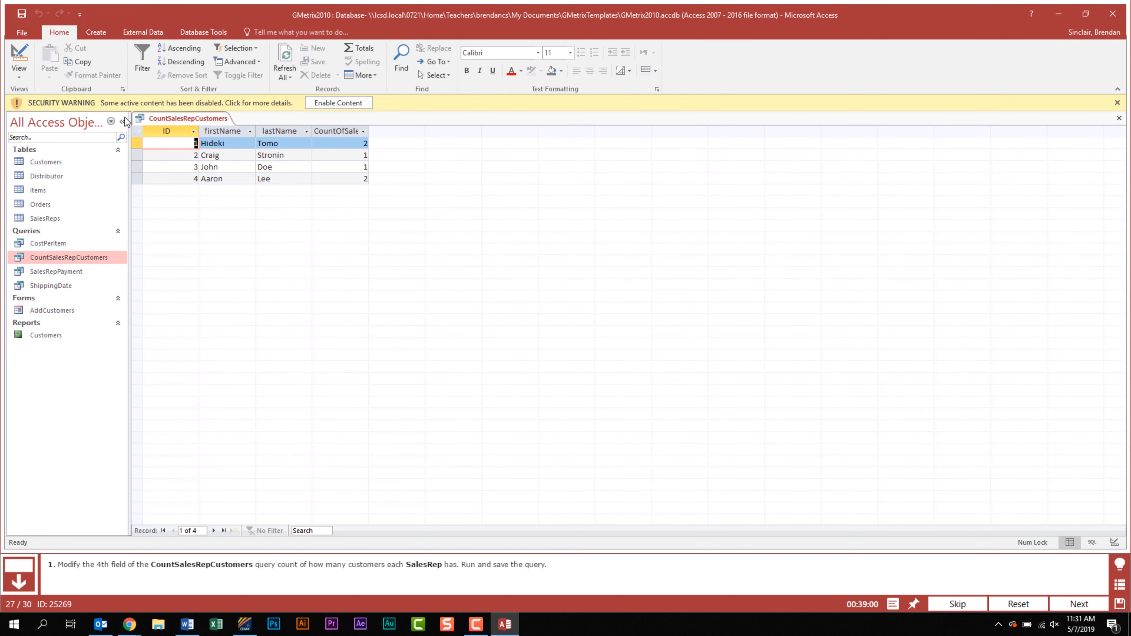
pyautogui.rightClick(162, 119)
pyautogui.click(170, 123)
pyautogui.click(1079, 604)
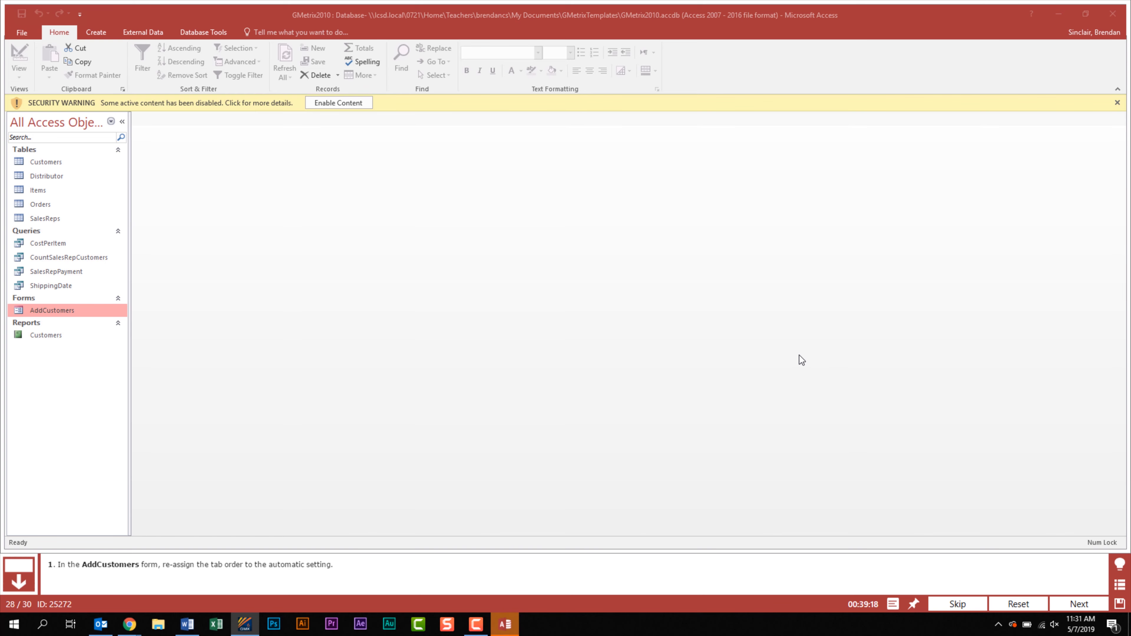
# Reassign the AddCustomers form's Detail section tab order with Auto Order in Design View, then close the form
pyautogui.doubleClick(74, 311)
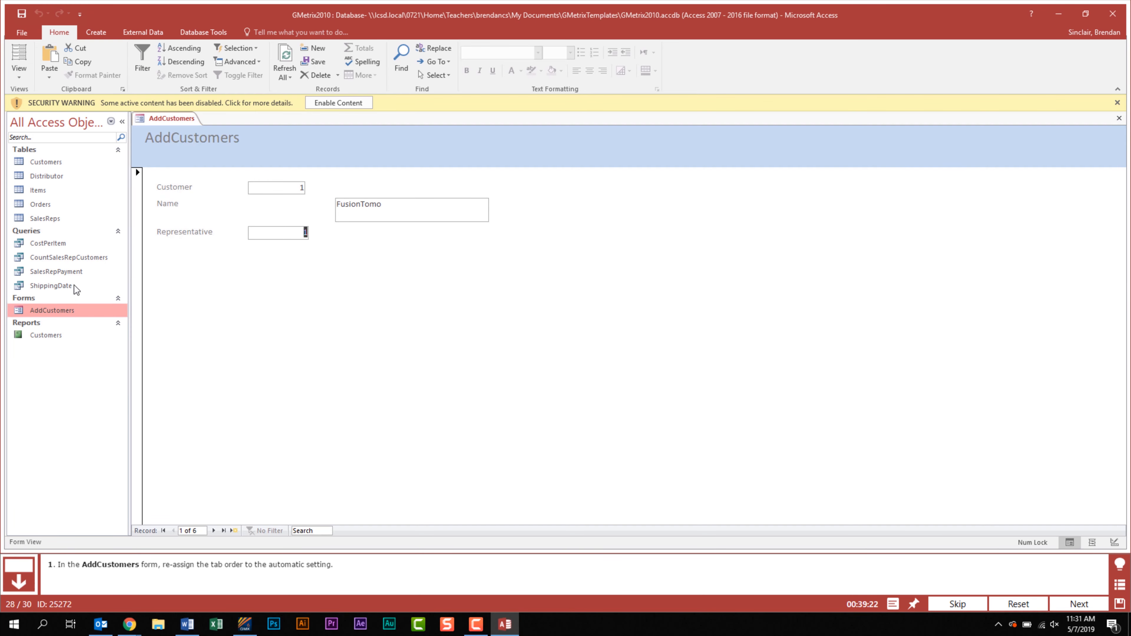
pyautogui.click(21, 79)
pyautogui.click(44, 145)
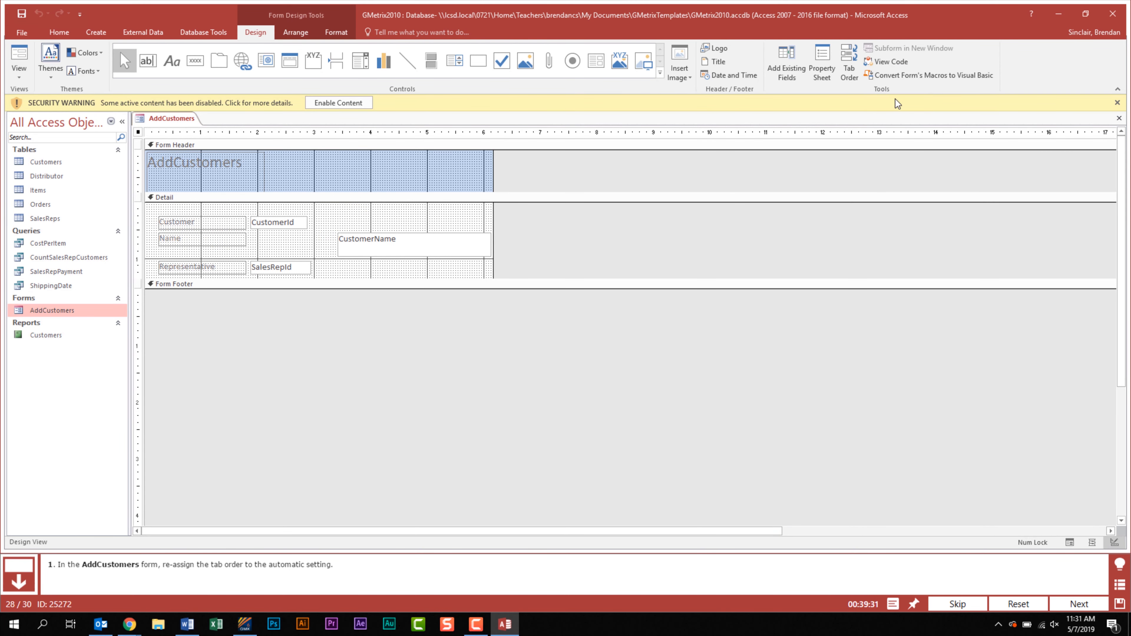
pyautogui.click(852, 78)
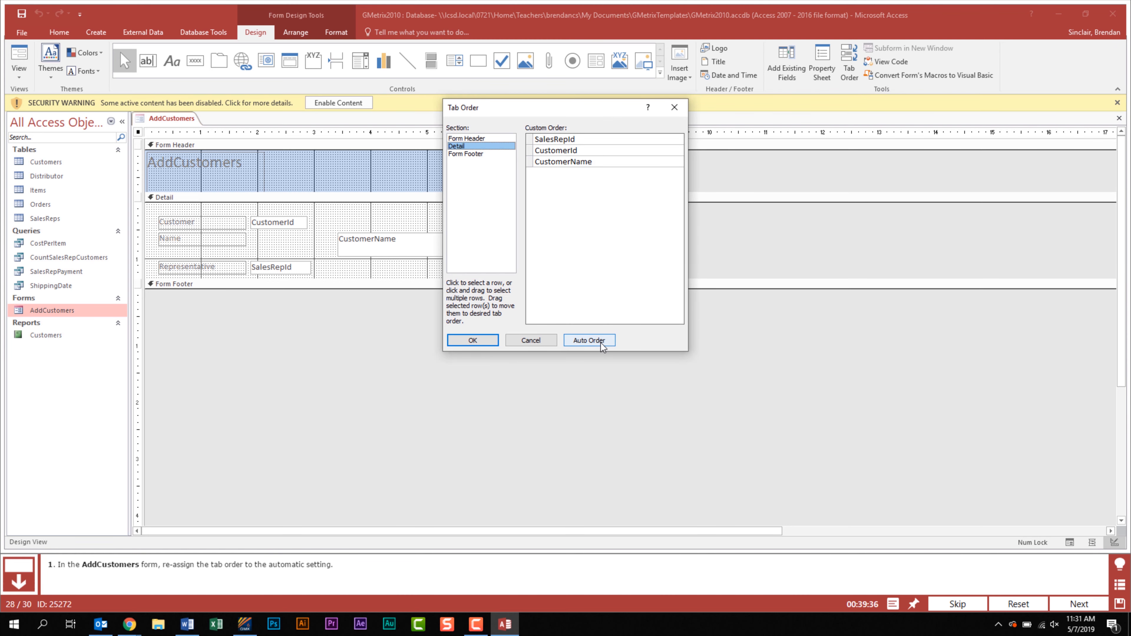
pyautogui.click(601, 344)
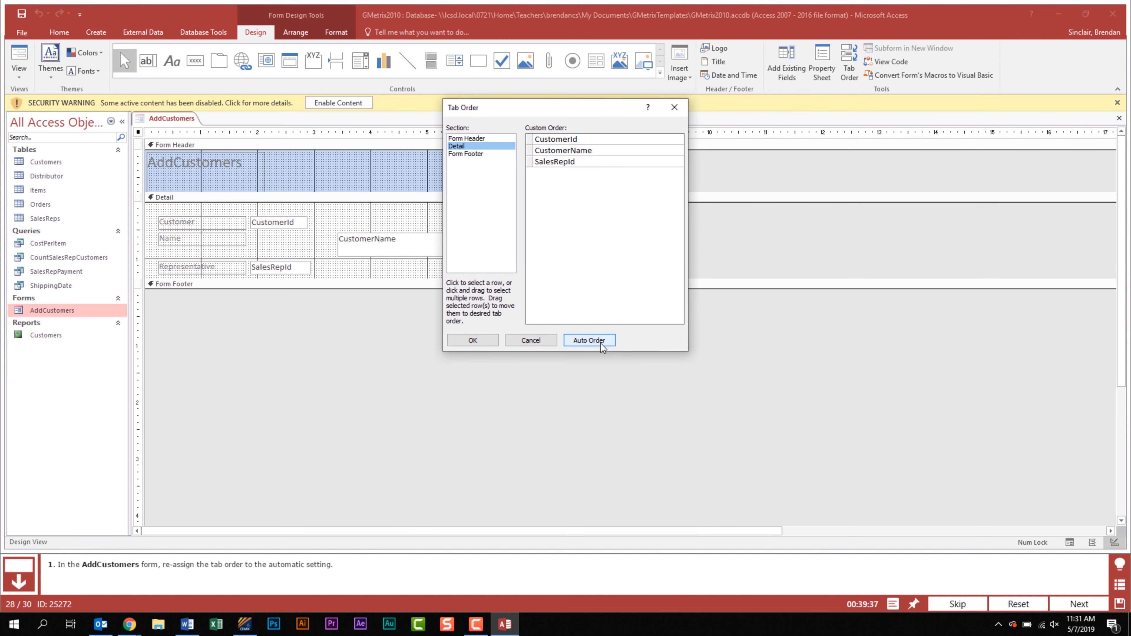
pyautogui.click(476, 341)
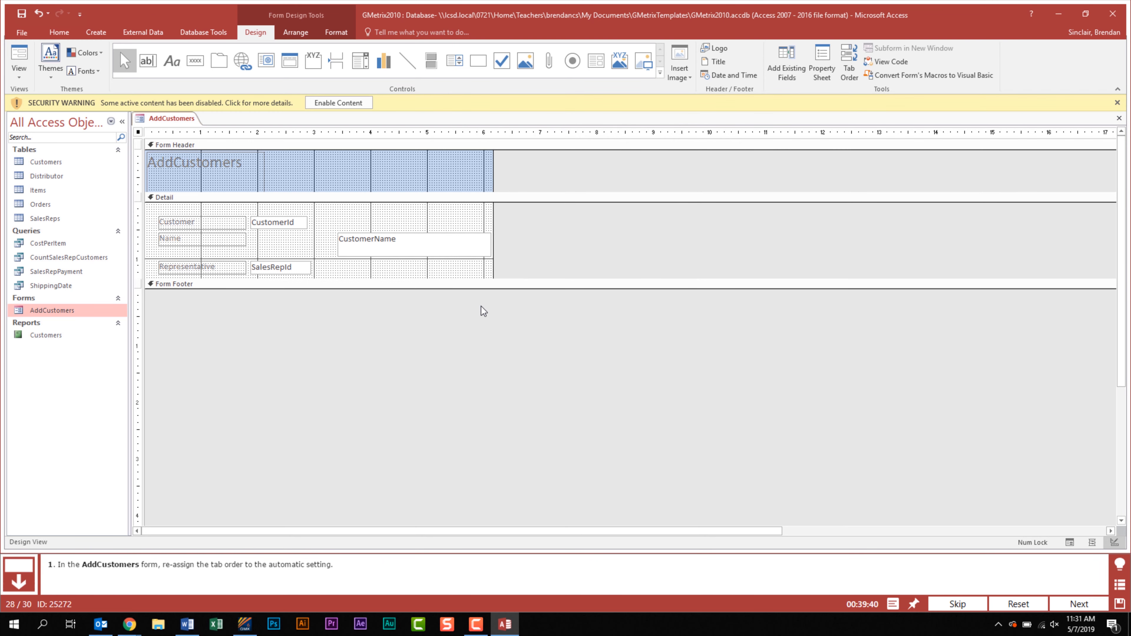
pyautogui.rightClick(188, 118)
pyautogui.click(200, 140)
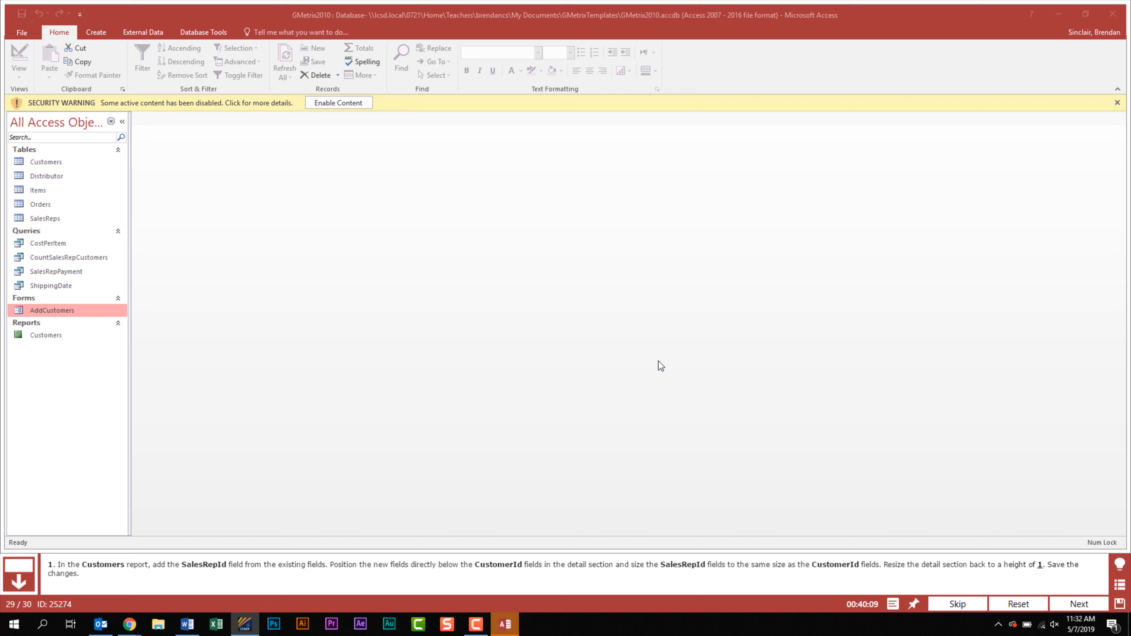
# Open the Customers report in Design View and add the existing SalesRepId field below CustomerId in the Detail section
pyautogui.rightClick(55, 337)
pyautogui.click(120, 373)
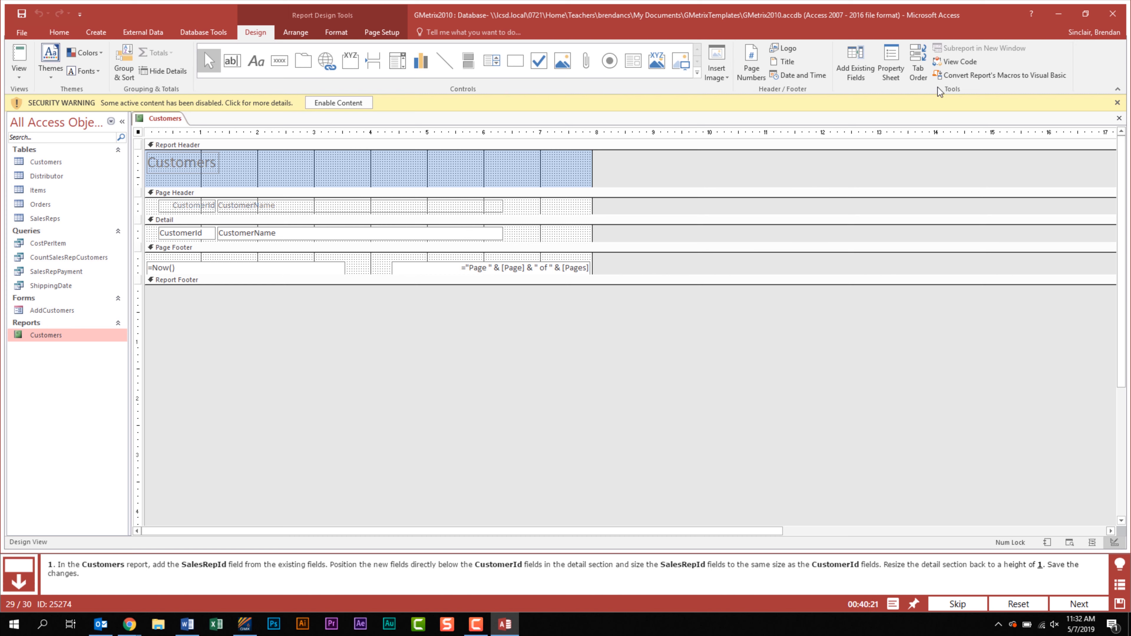
pyautogui.click(855, 76)
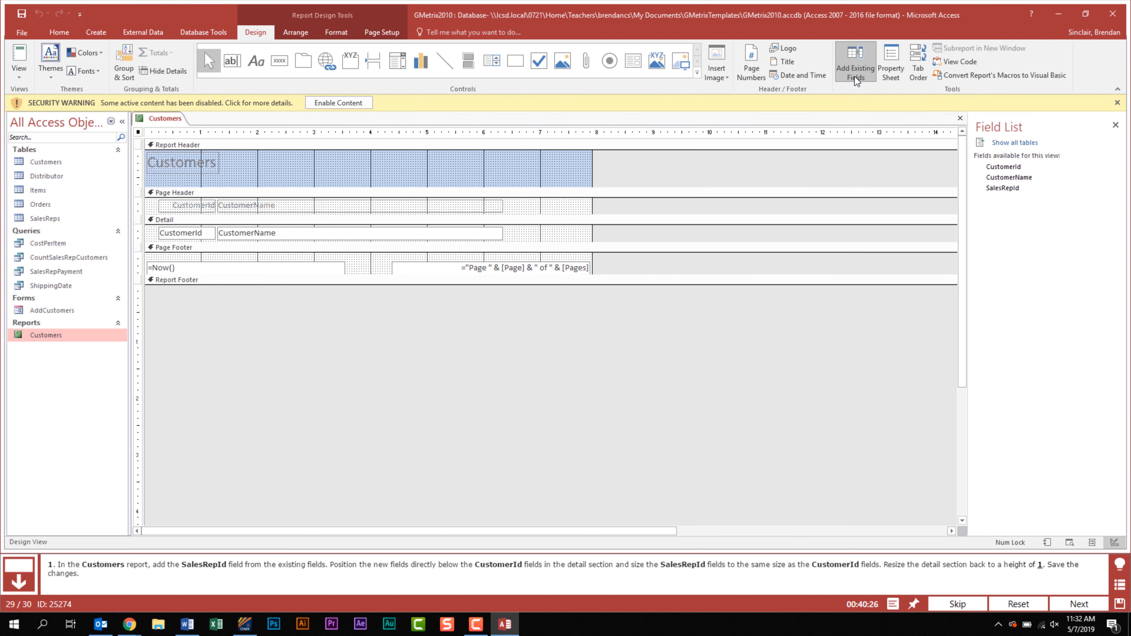
pyautogui.click(1030, 187)
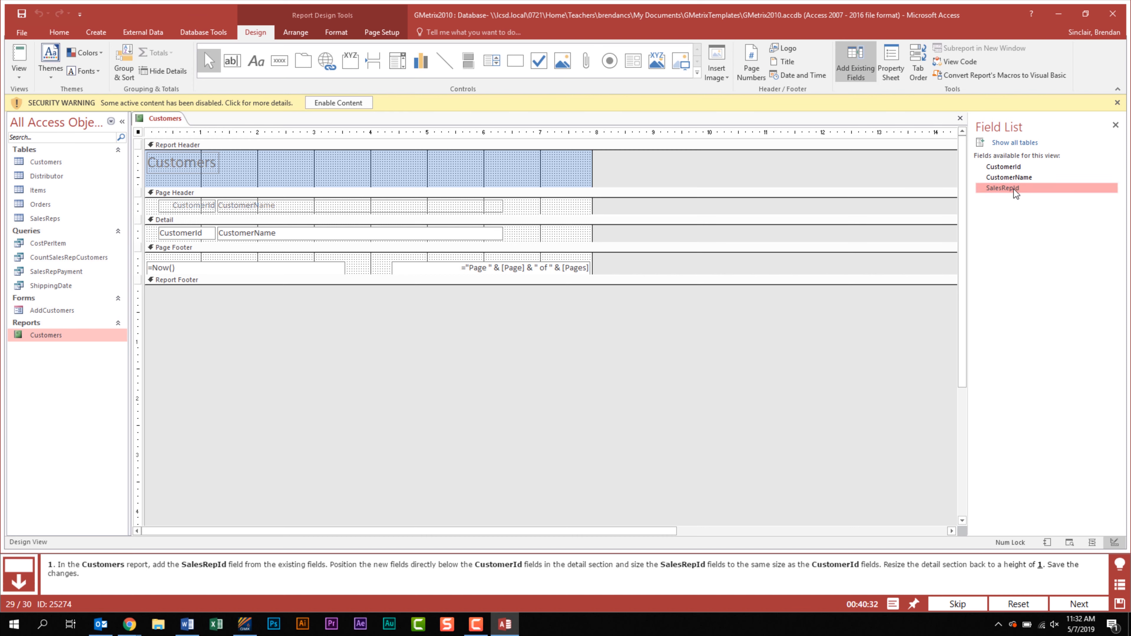
pyautogui.moveTo(1006, 187); pyautogui.dragTo(174, 246)
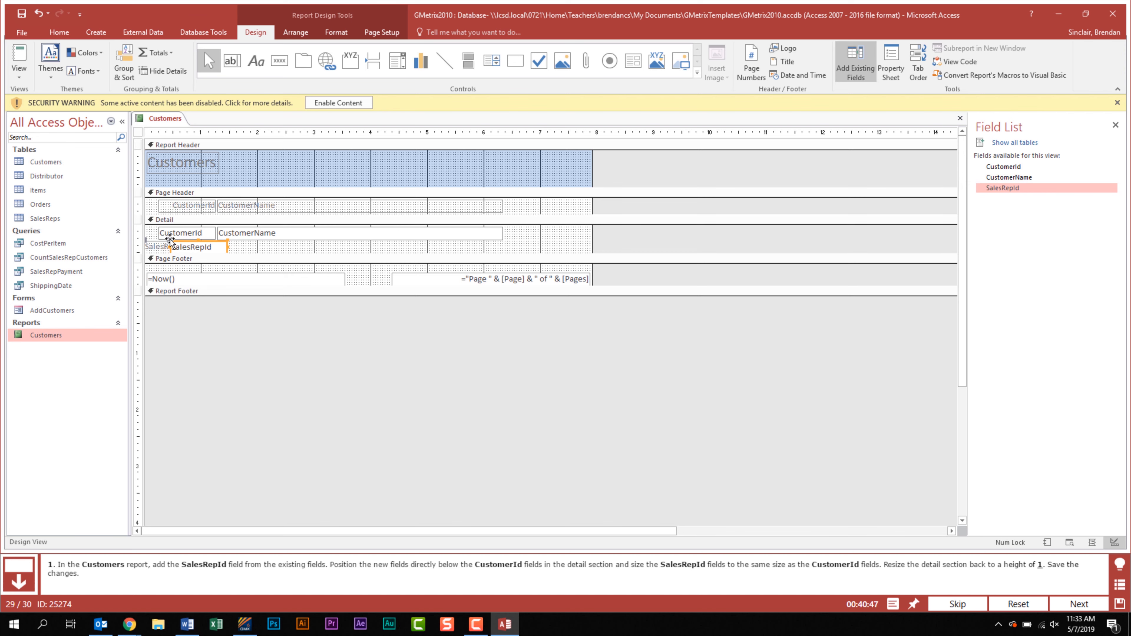
# Align and resize the SalesRepId label and text box to match the CustomerId and CustomerName boxes directly above them in the Detail section
pyautogui.moveTo(169, 241); pyautogui.dragTo(217, 245)
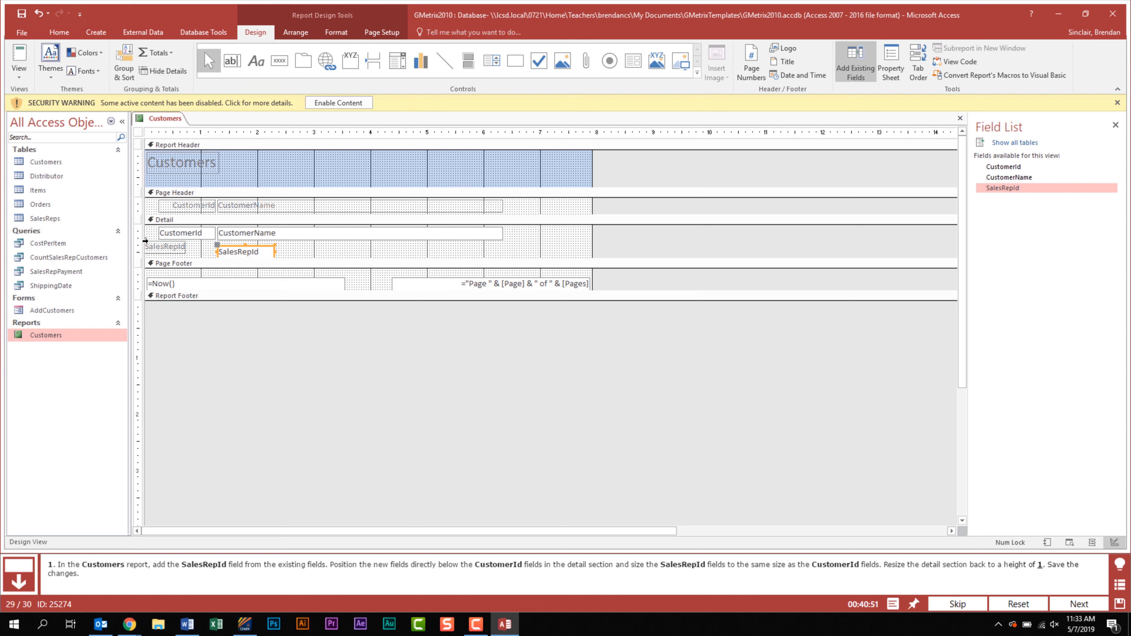
pyautogui.moveTo(143, 241); pyautogui.dragTo(503, 252)
pyautogui.click(194, 252)
pyautogui.click(265, 253)
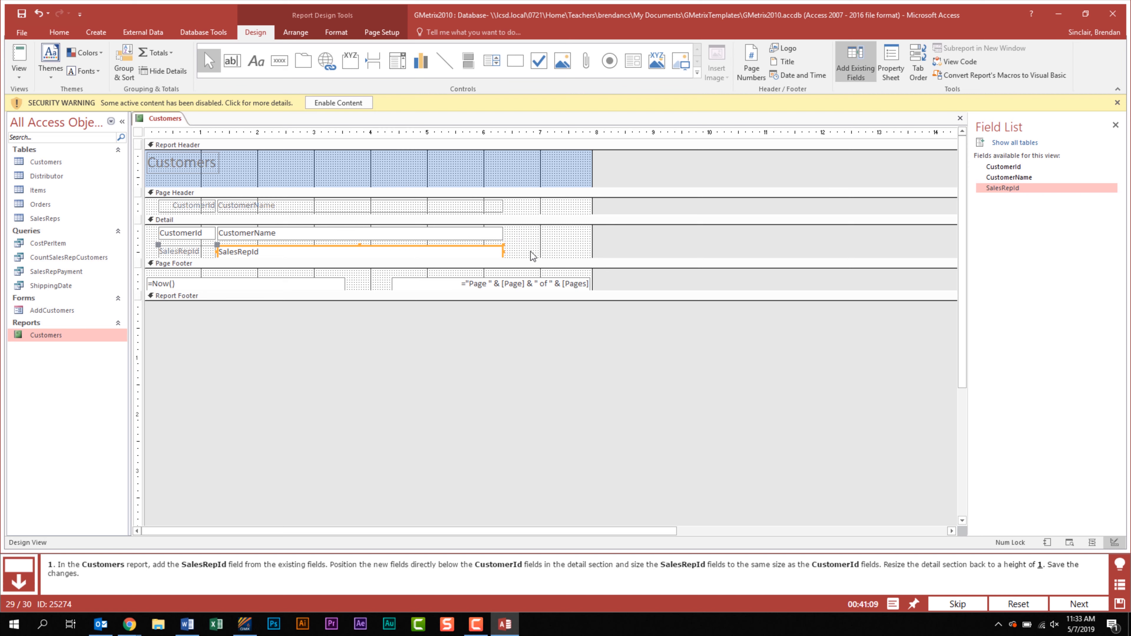
# Set the Customers report's Detail section height to 1 inch and close its properties
pyautogui.click(888, 78)
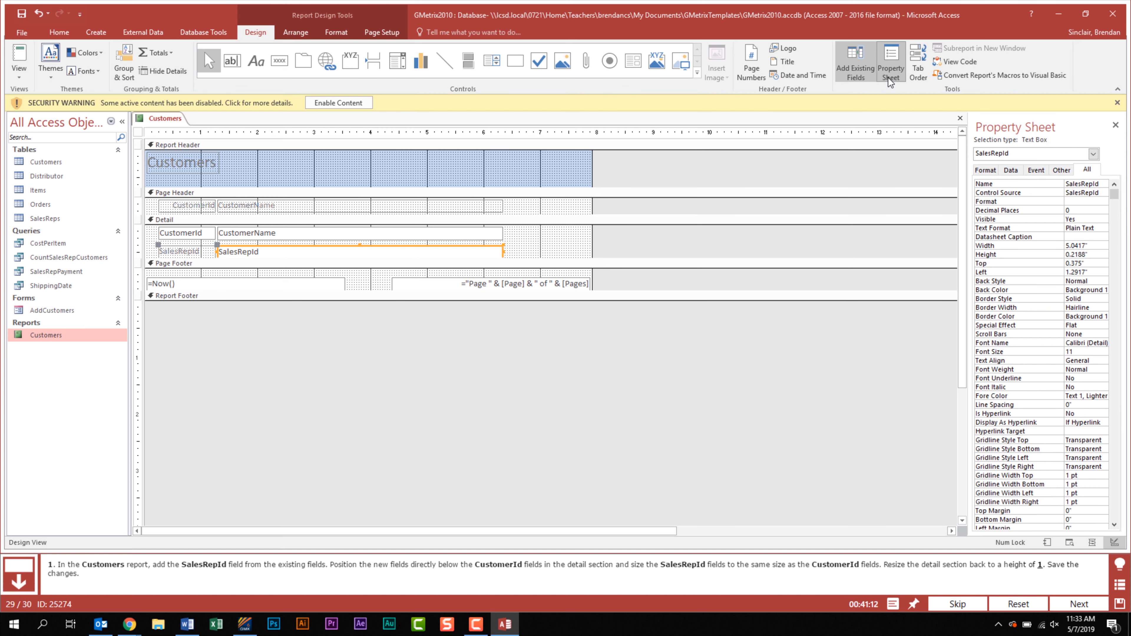
pyautogui.click(1093, 155)
pyautogui.click(1033, 192)
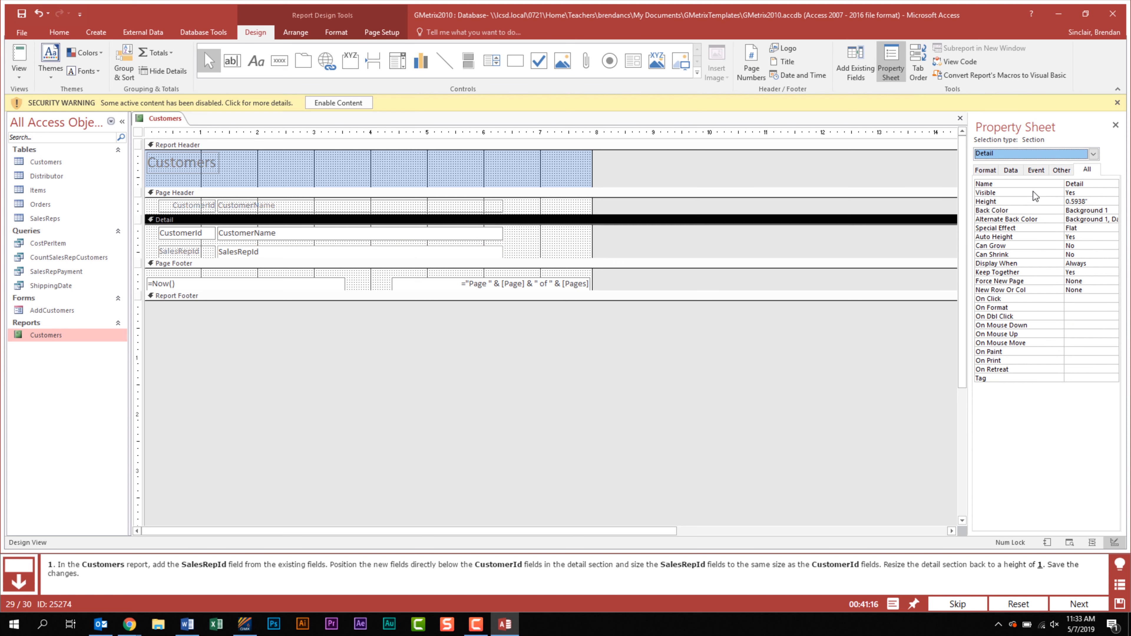
pyautogui.click(1053, 199)
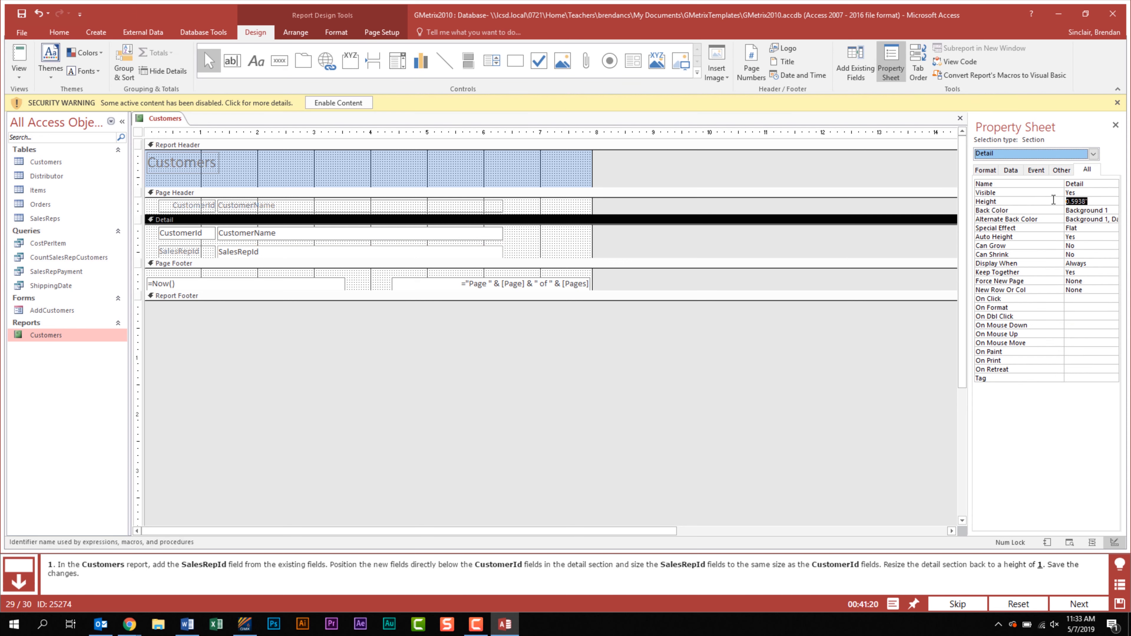
pyautogui.write('1')
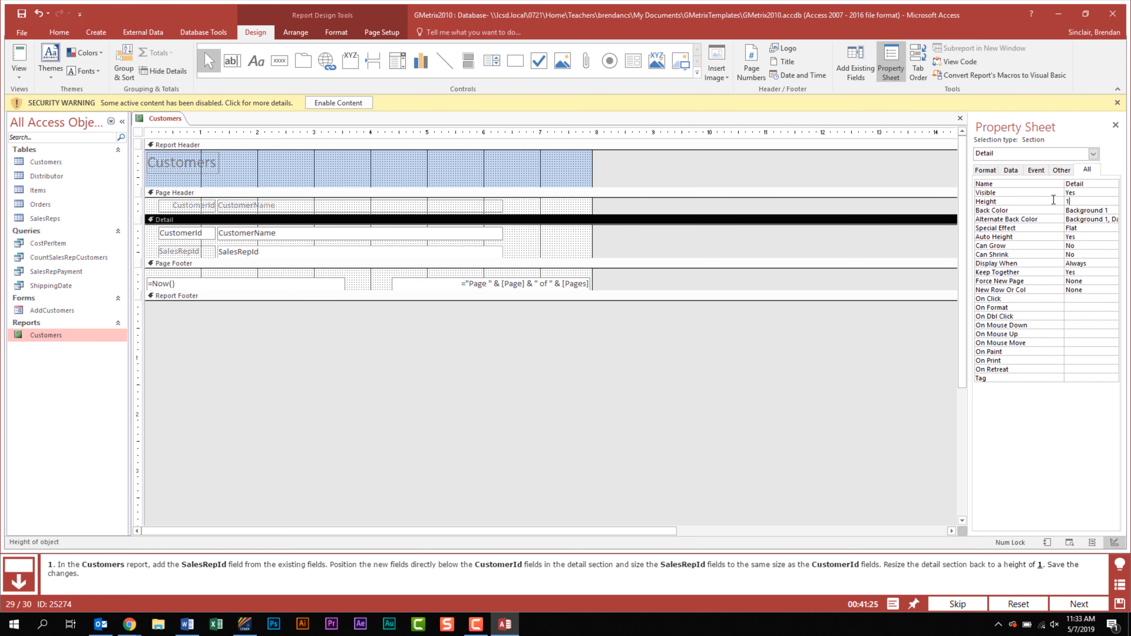
pyautogui.press('Return')
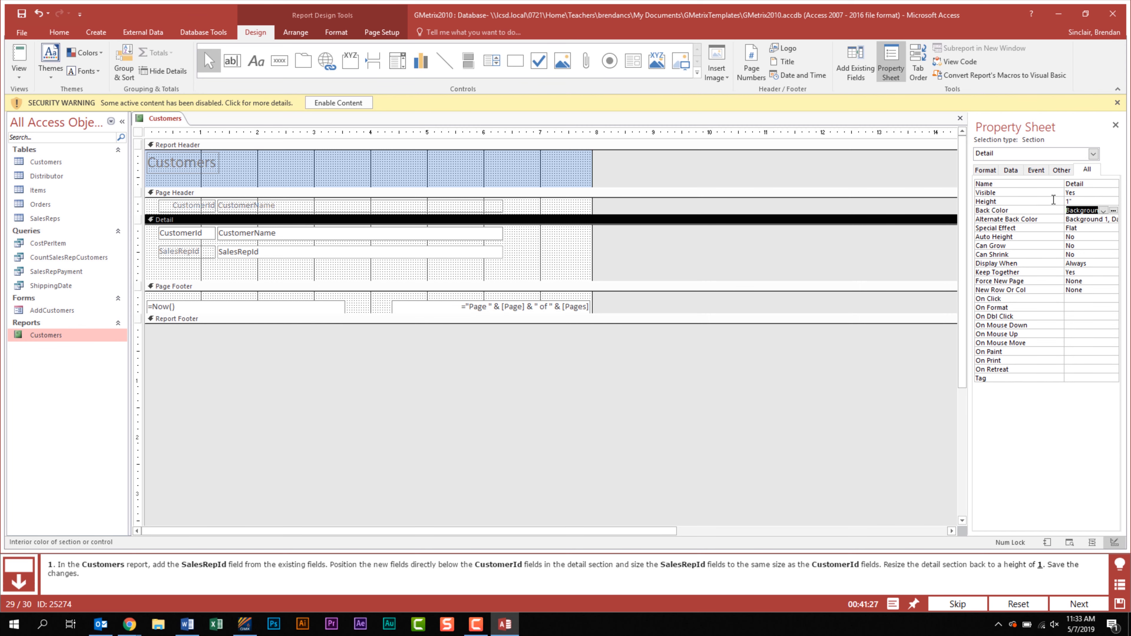
pyautogui.click(1115, 124)
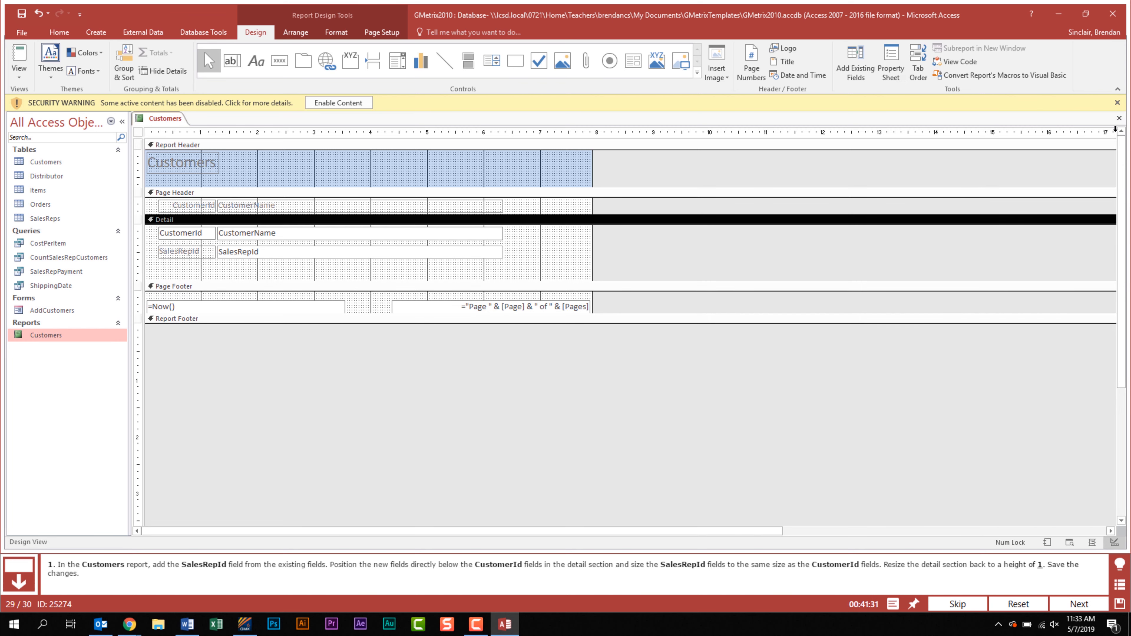
# Save and close the Customers report, then advance to the next practice task
pyautogui.rightClick(161, 124)
pyautogui.click(174, 129)
pyautogui.rightClick(172, 115)
pyautogui.click(194, 137)
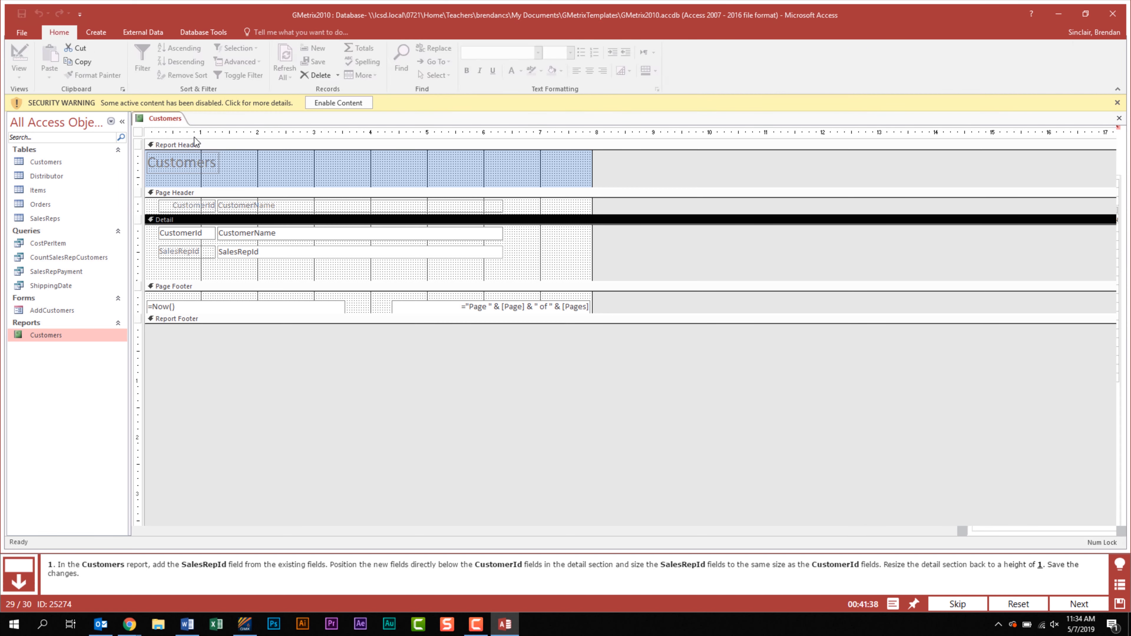
pyautogui.click(1061, 605)
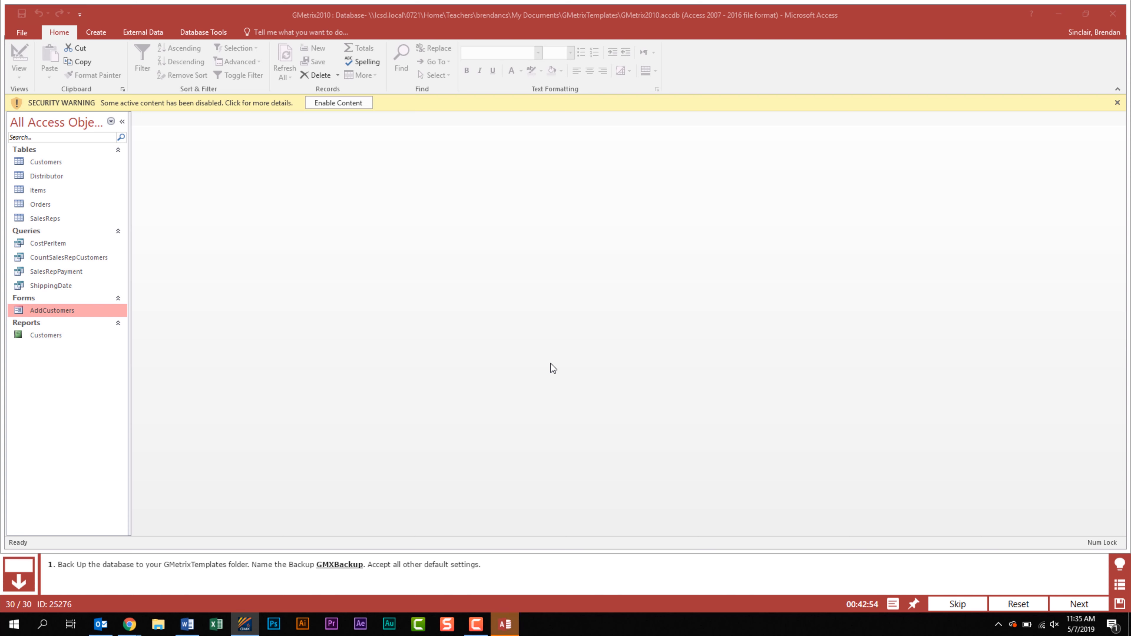
# Back up the database to the GMetrixTemplates folder under the name GMXBackup
pyautogui.click(23, 34)
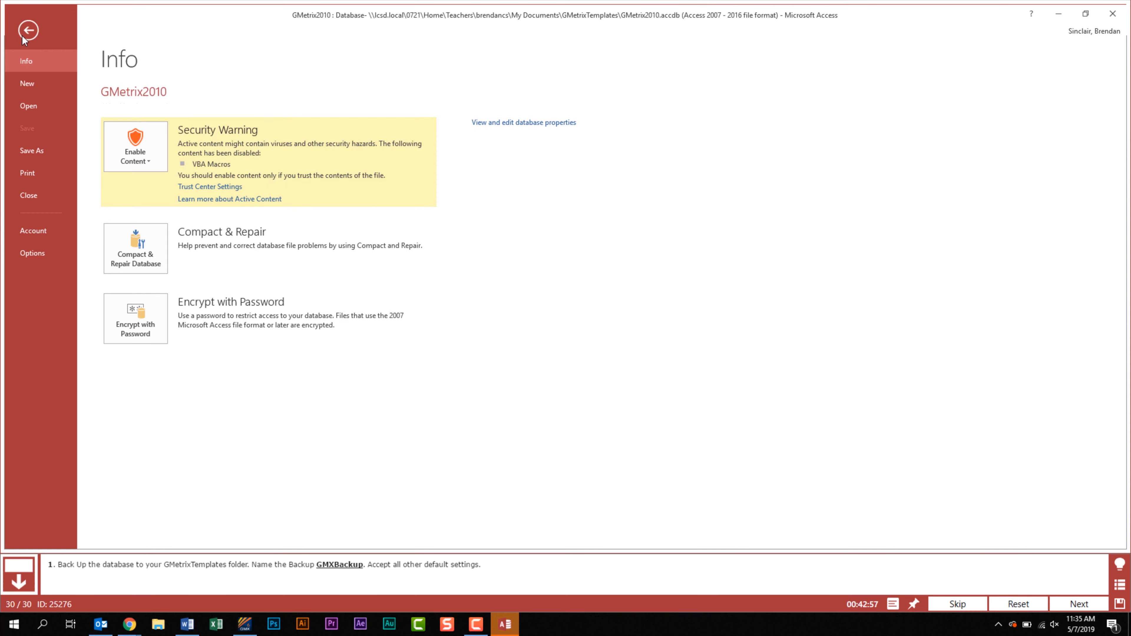
pyautogui.click(54, 148)
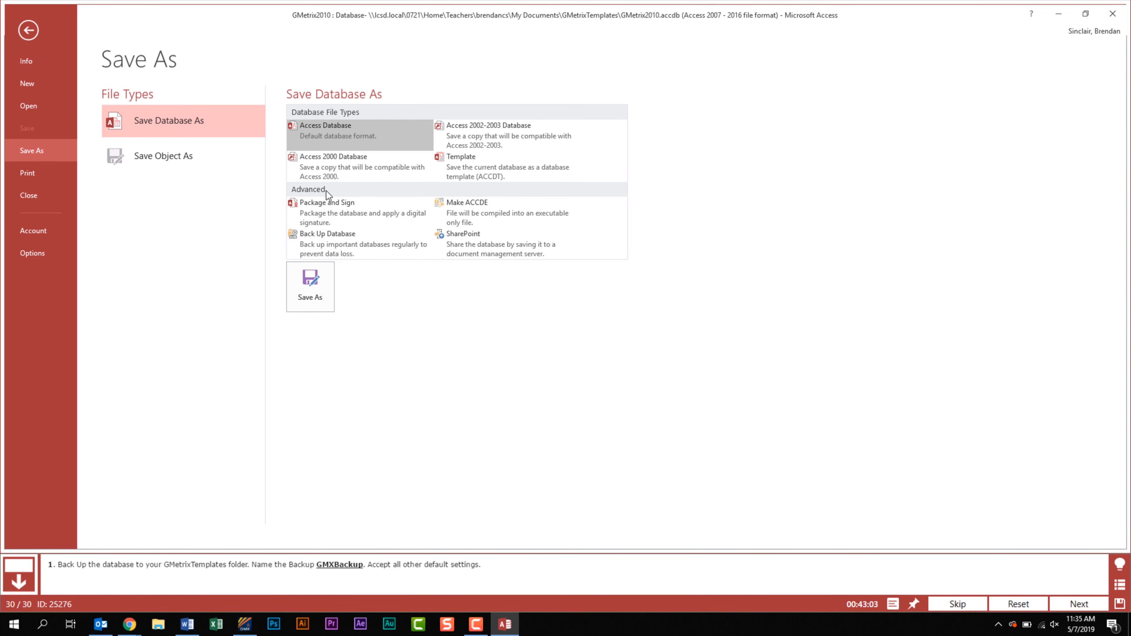
pyautogui.click(338, 247)
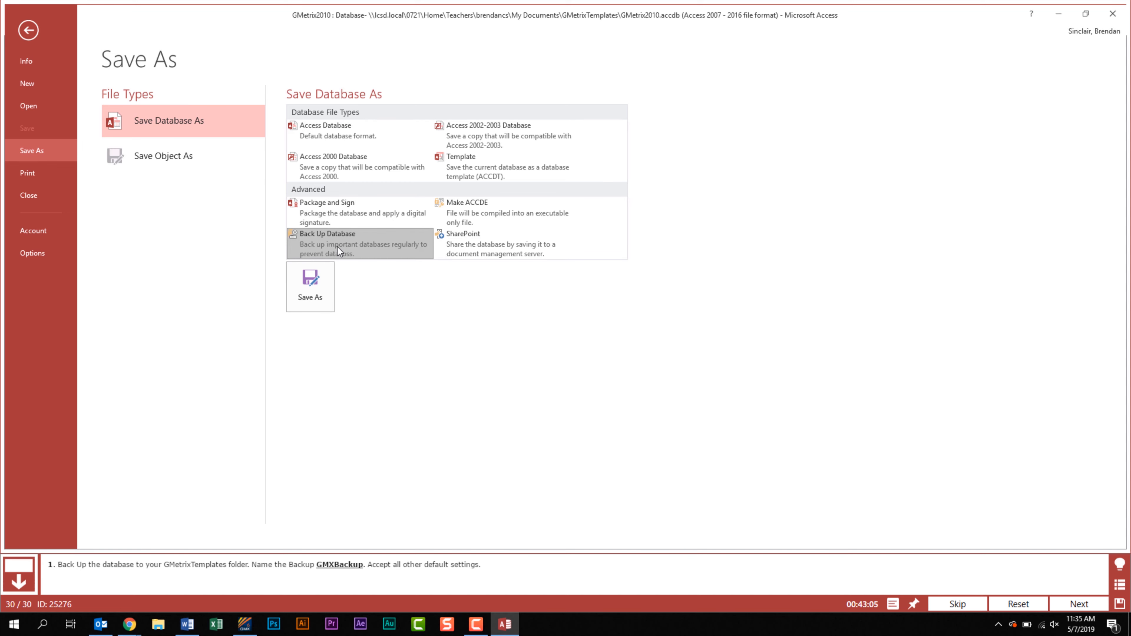
pyautogui.click(317, 280)
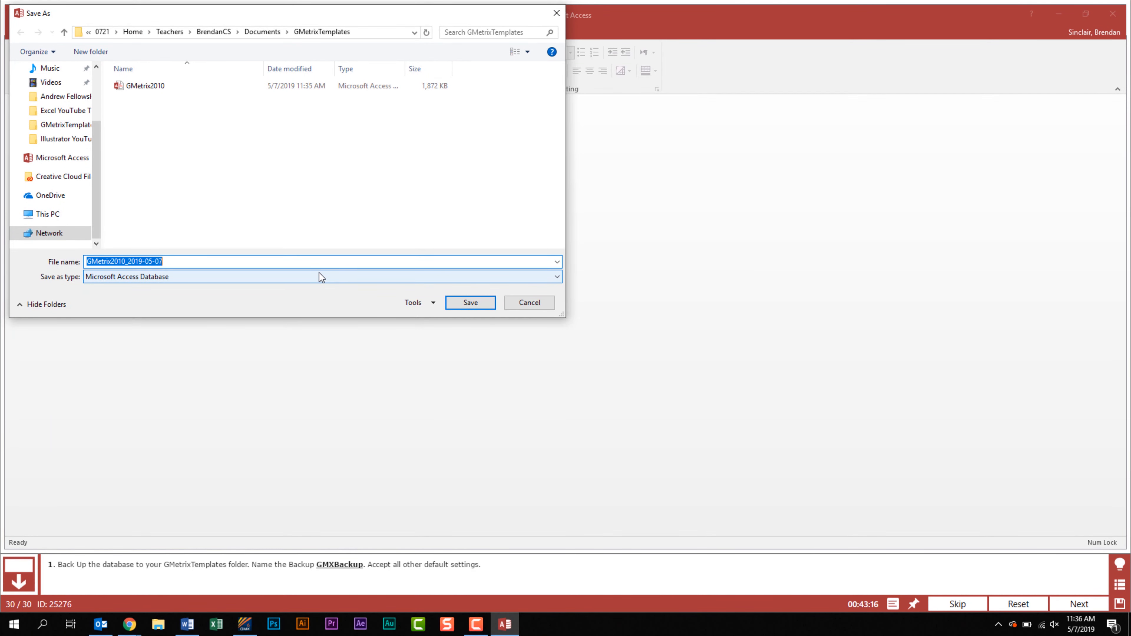
pyautogui.write('GMXBackup')
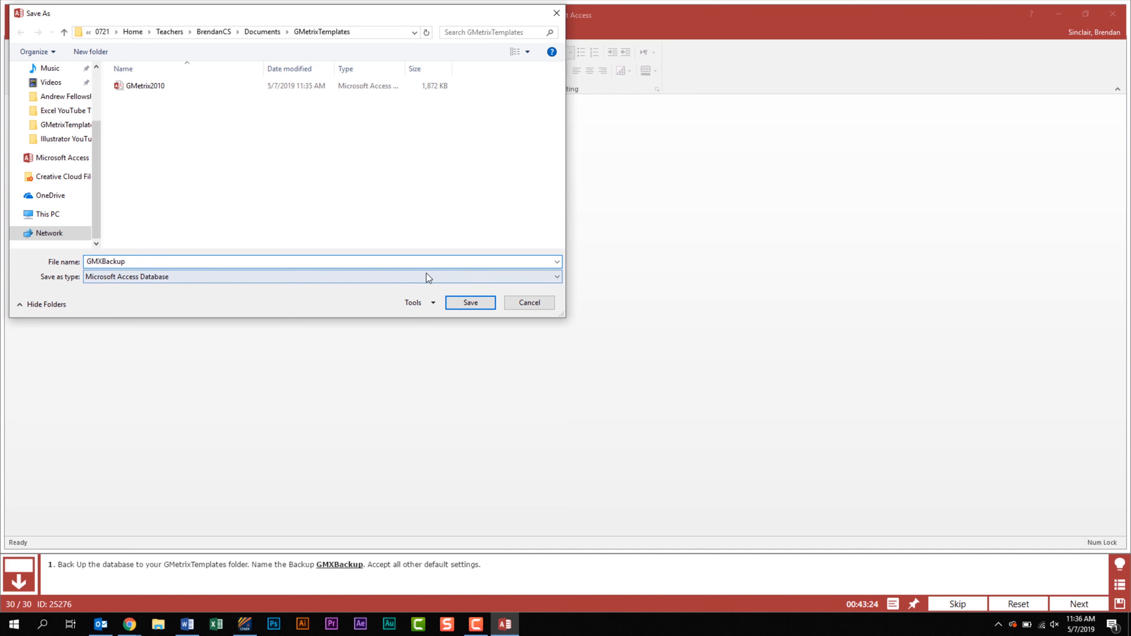
pyautogui.click(457, 306)
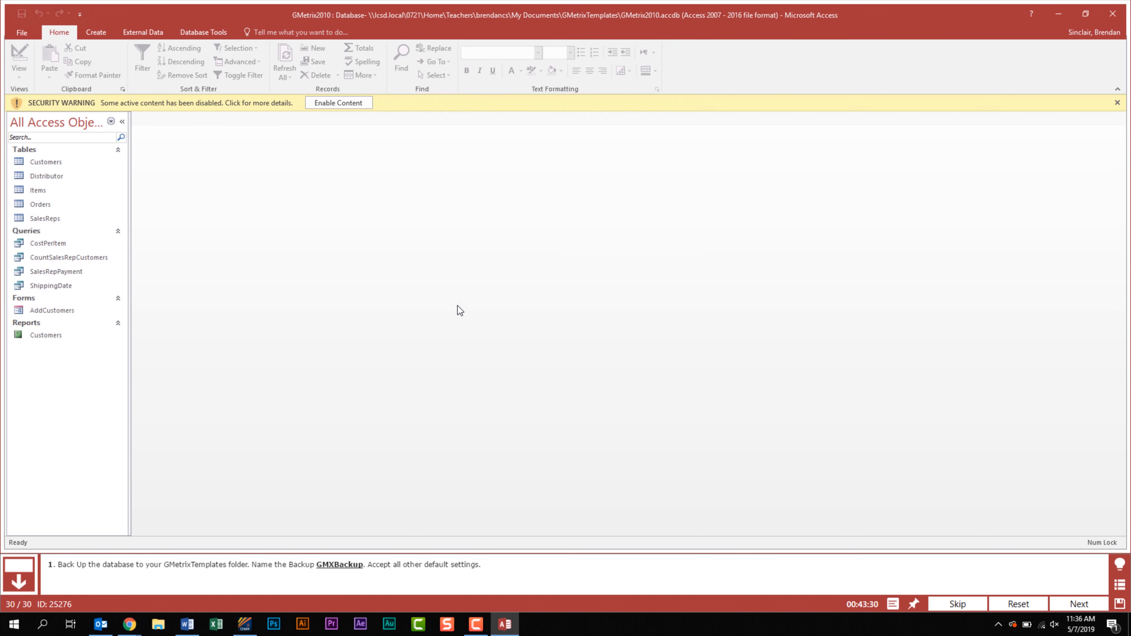